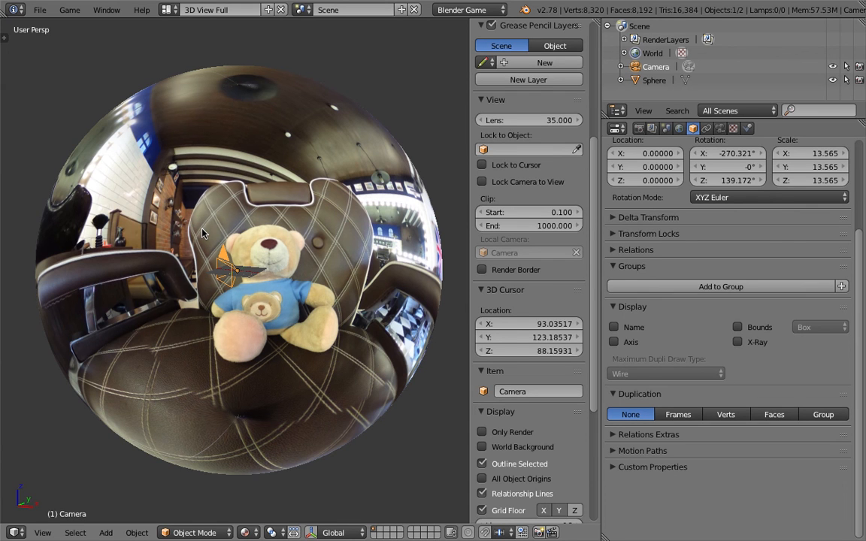
# - Examine the panorama-textured sphere and the camera inside it from several angles
pyautogui.moveTo(201, 234); pyautogui.dragTo(254, 248, button='middle')
pyautogui.scroll(5, 254, 247)
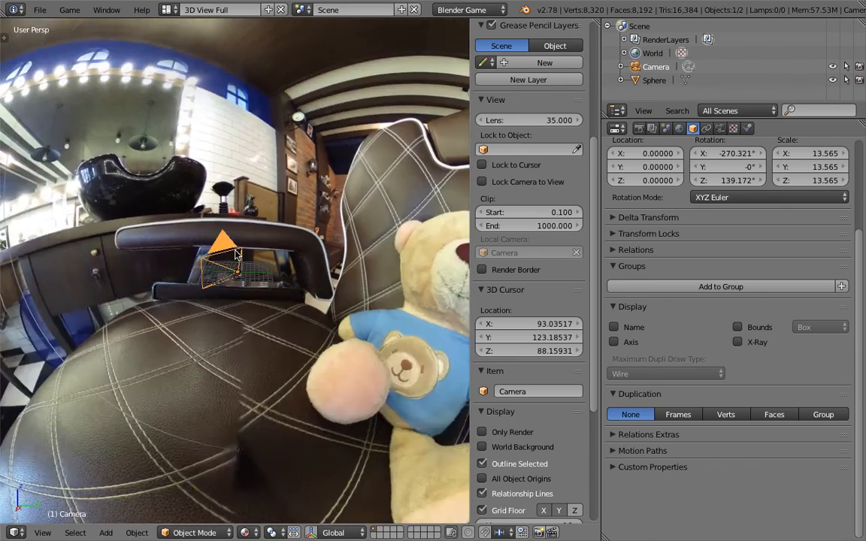
pyautogui.moveTo(190, 253); pyautogui.dragTo(162, 247, button='middle')
pyautogui.moveTo(254, 263); pyautogui.dragTo(216, 261, button='middle')
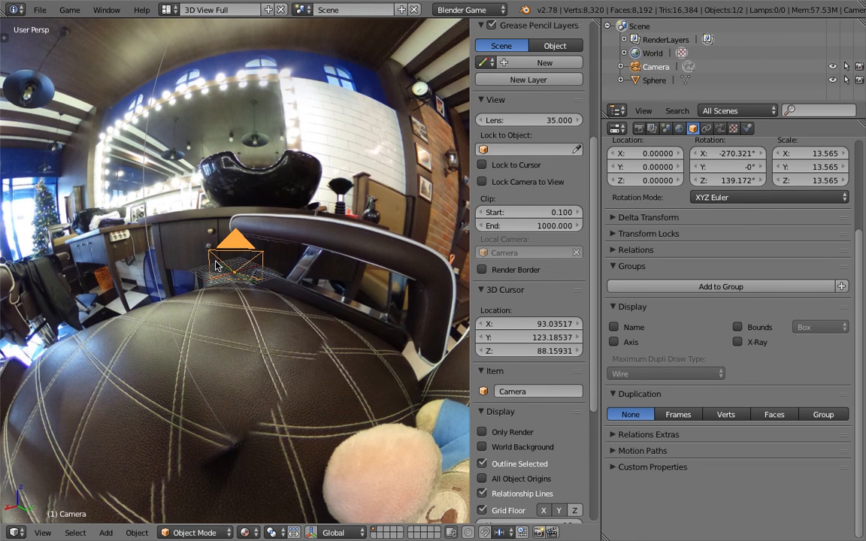
pyautogui.moveTo(215, 264); pyautogui.dragTo(235, 311, button='middle')
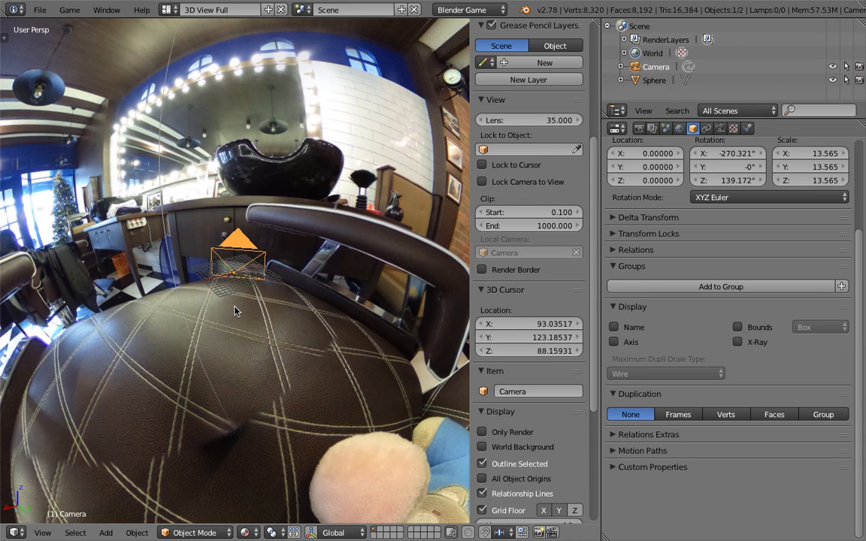
pyautogui.moveTo(212, 255); pyautogui.dragTo(240, 258, button='middle')
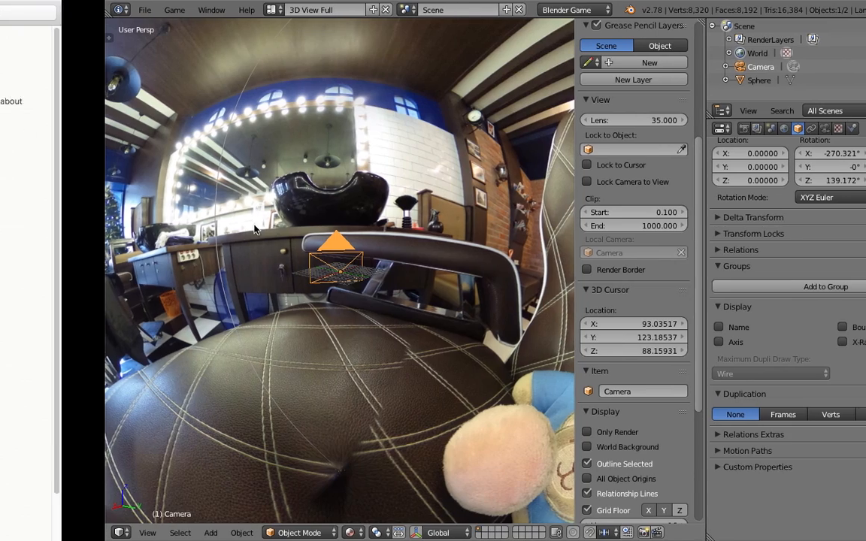
pyautogui.hscroll(5, 278, 271)
pyautogui.hscroll(-4, 315, 270)
pyautogui.hscroll(10, 308, 264)
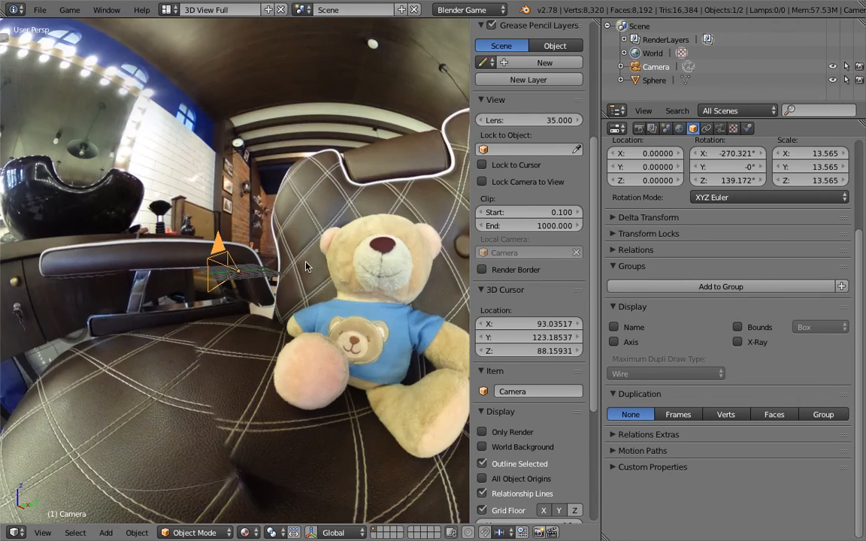
pyautogui.hscroll(6, 296, 262)
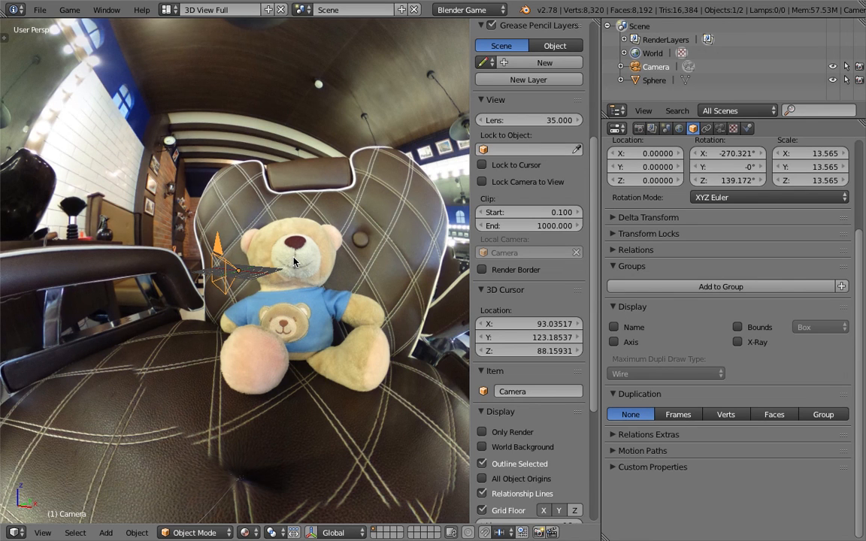
# - Switch to the browser and skim the Blender Sushi article on creating a 360 video panorama viewer in BGE
pyautogui.hotkey('ctrl', 'Right')
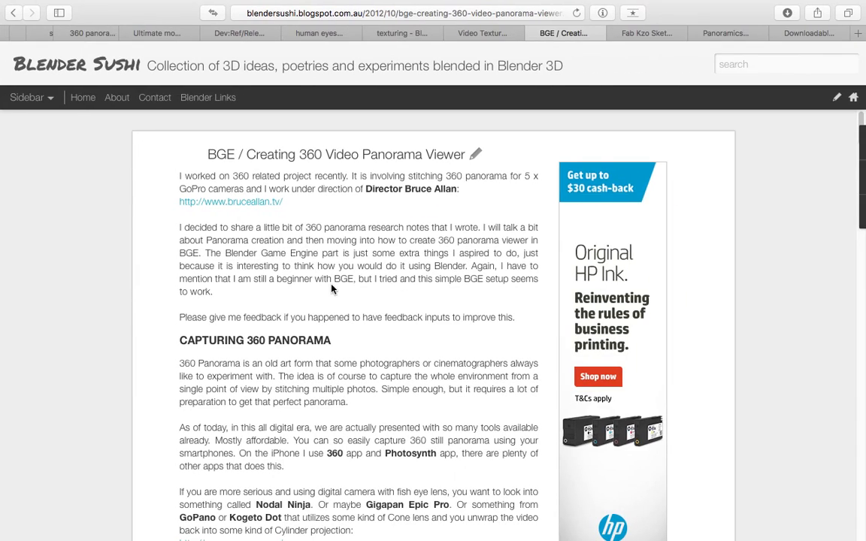
pyautogui.scroll(-5, 342, 289)
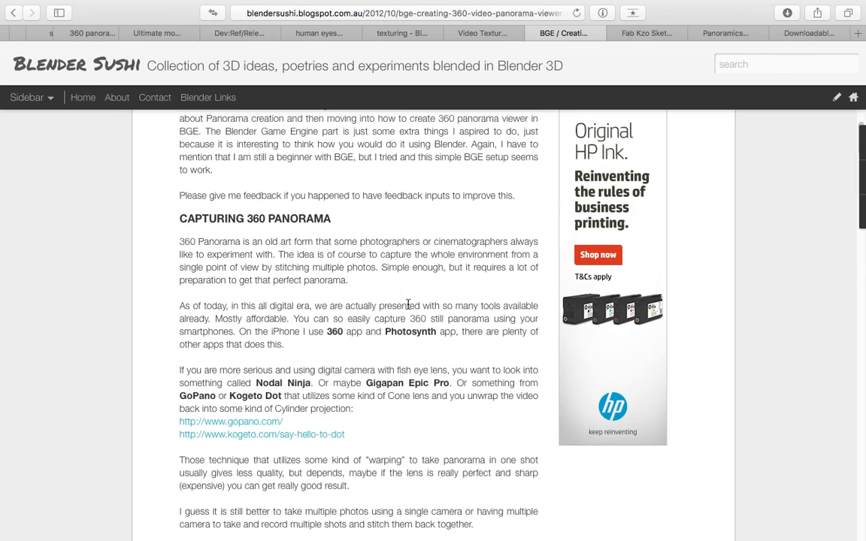
pyautogui.scroll(-4, 239, 223)
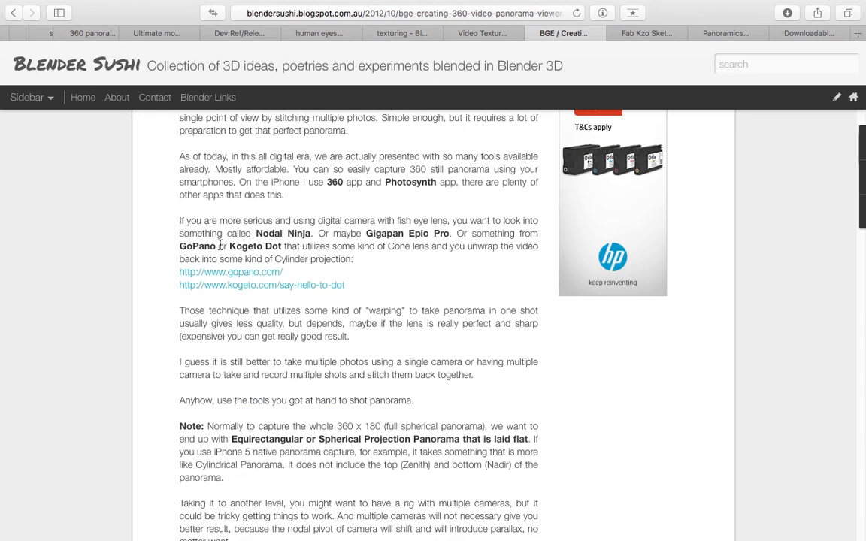
pyautogui.scroll(9, 173, 233)
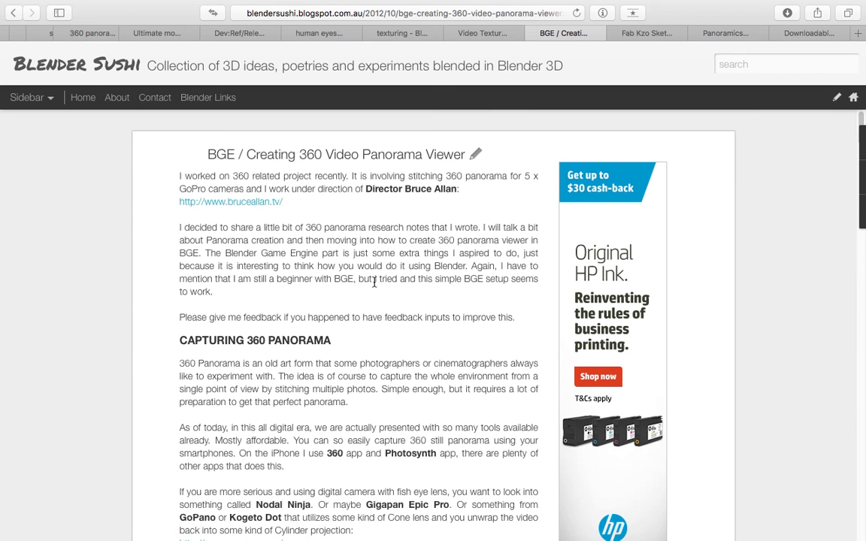
pyautogui.scroll(-12, 374, 290)
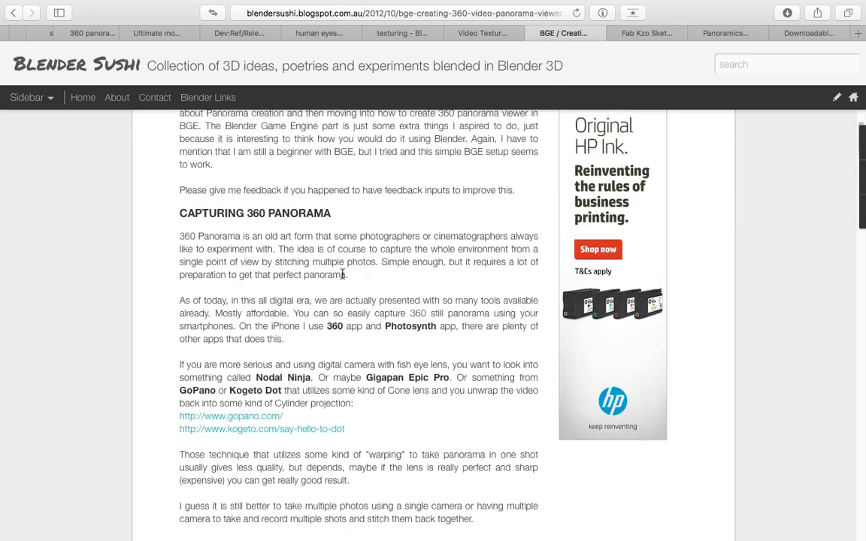
pyautogui.scroll(-15, 338, 280)
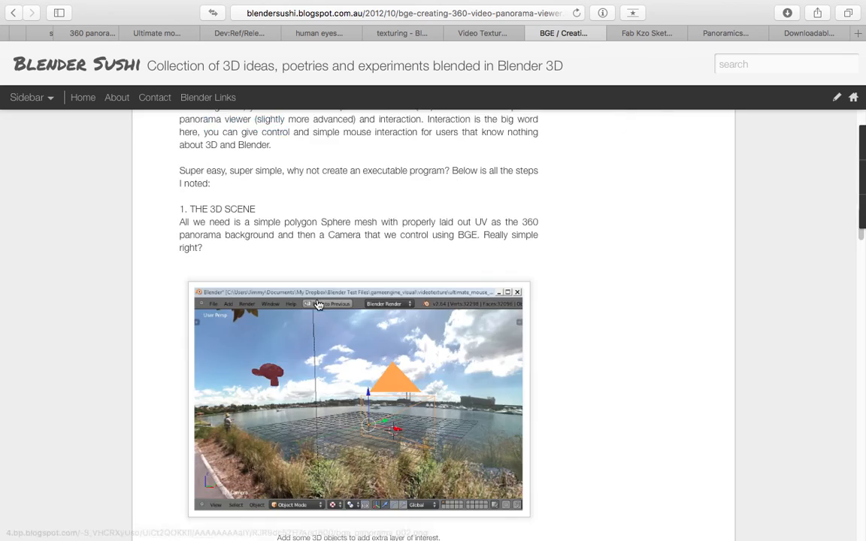
pyautogui.scroll(-10, 218, 300)
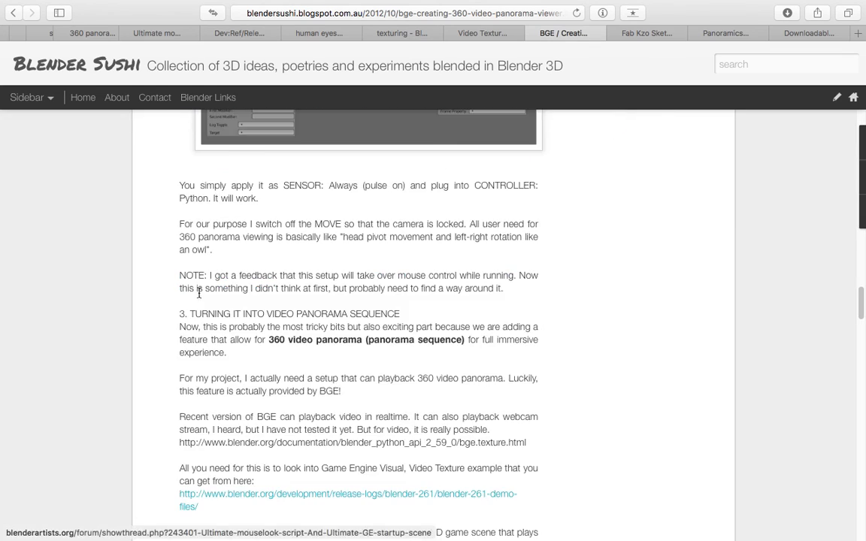
pyautogui.scroll(7, 179, 295)
pyautogui.scroll(-10, 178, 295)
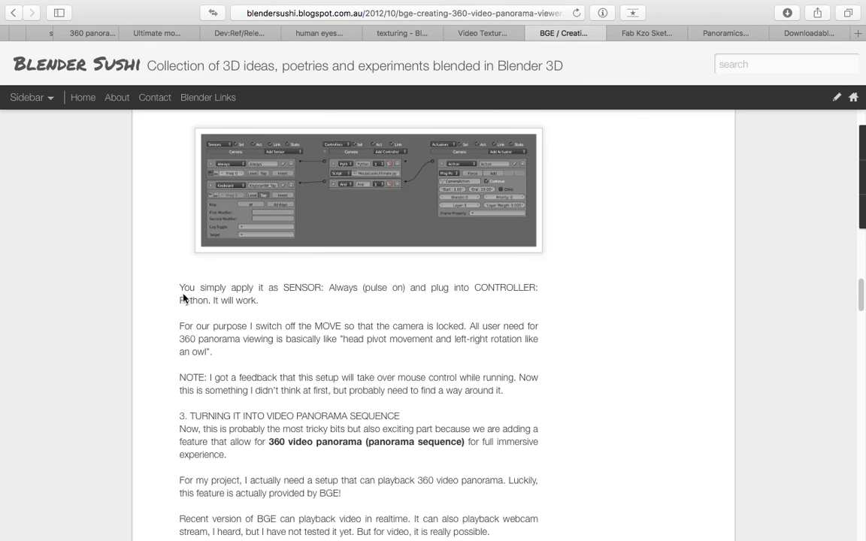
pyautogui.scroll(-5, 185, 297)
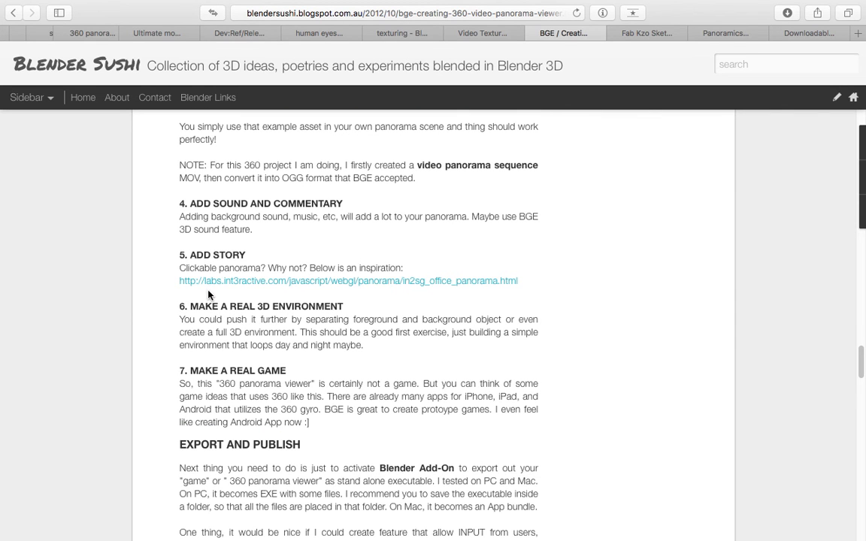
pyautogui.scroll(-5, 256, 271)
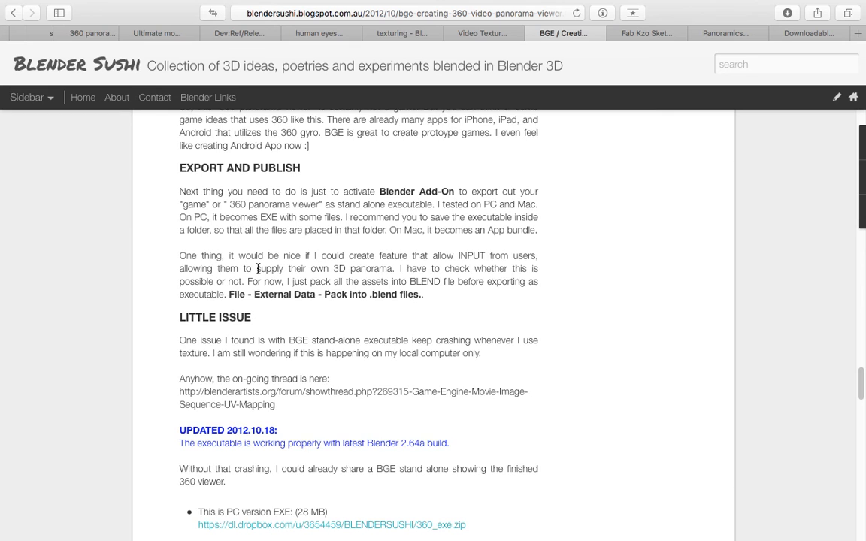
pyautogui.scroll(-7, 257, 268)
pyautogui.scroll(20, 284, 367)
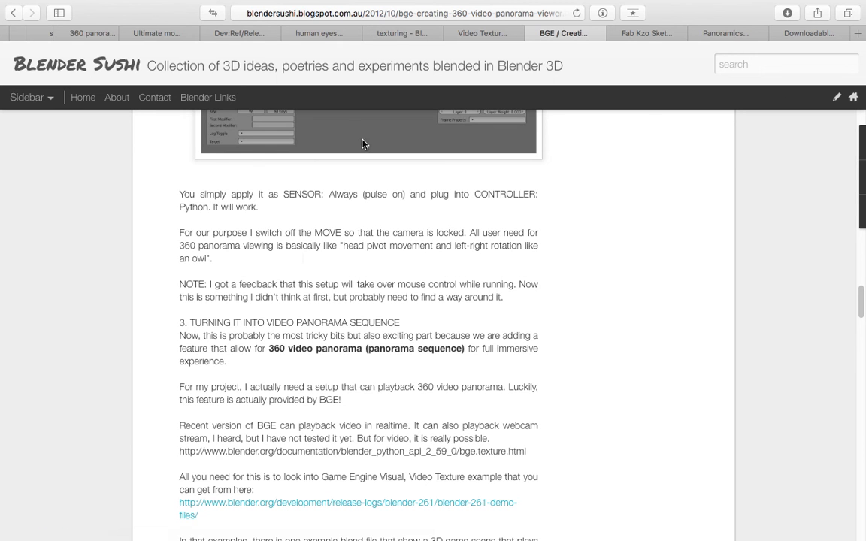
pyautogui.scroll(2, 385, 172)
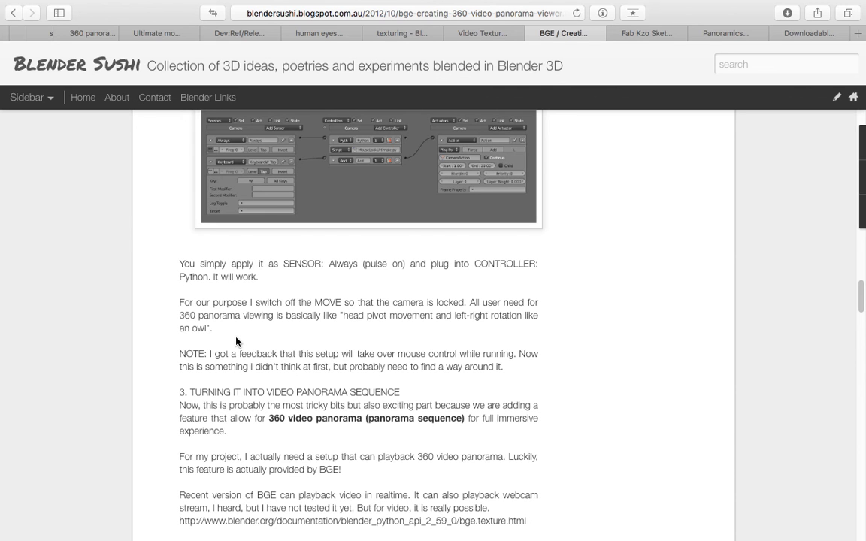
pyautogui.scroll(5, 236, 341)
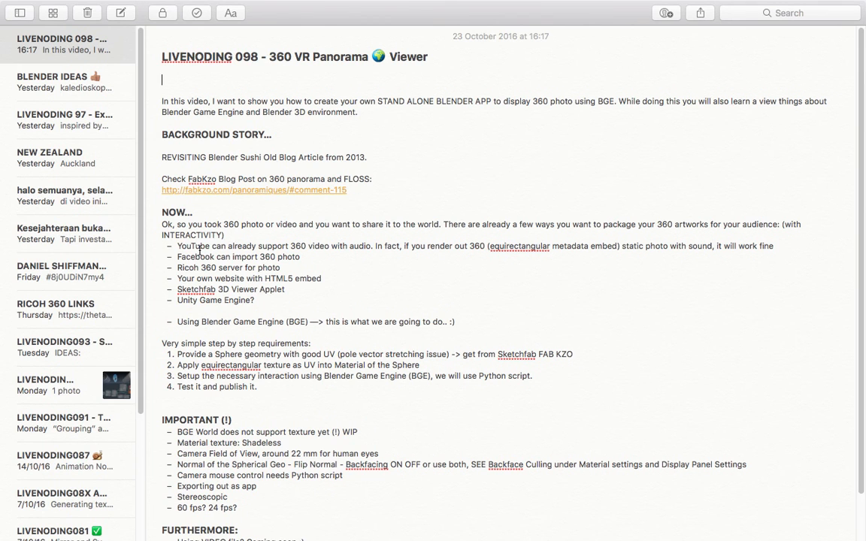
# - In the LIVENODING 098 note, add an empty bullet below "Ricoh 360 server for photo"
pyautogui.click(215, 259)
pyautogui.moveTo(285, 268); pyautogui.dragTo(181, 268)
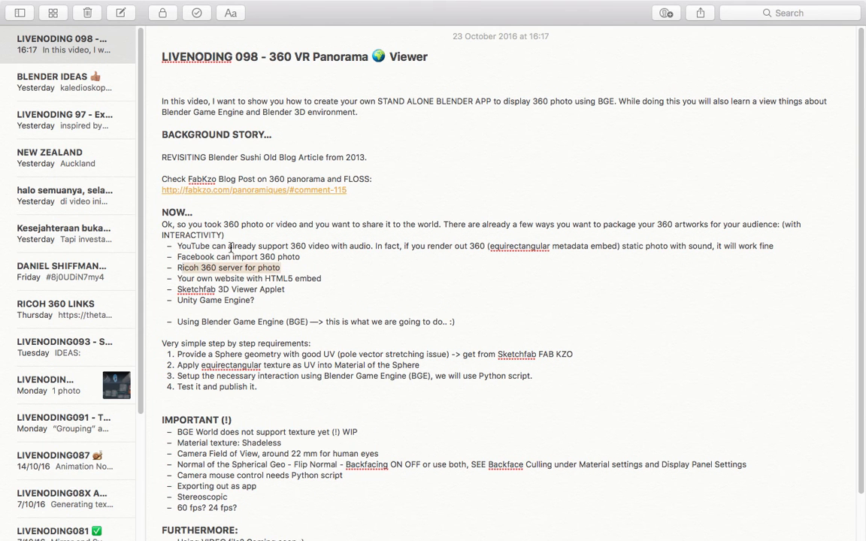
pyautogui.doubleClick(194, 244)
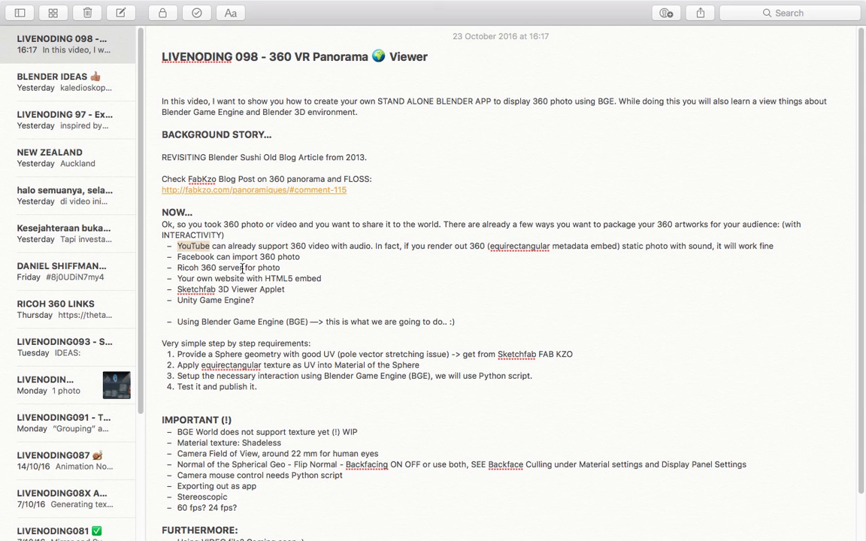
pyautogui.click(281, 268)
pyautogui.press('Return')
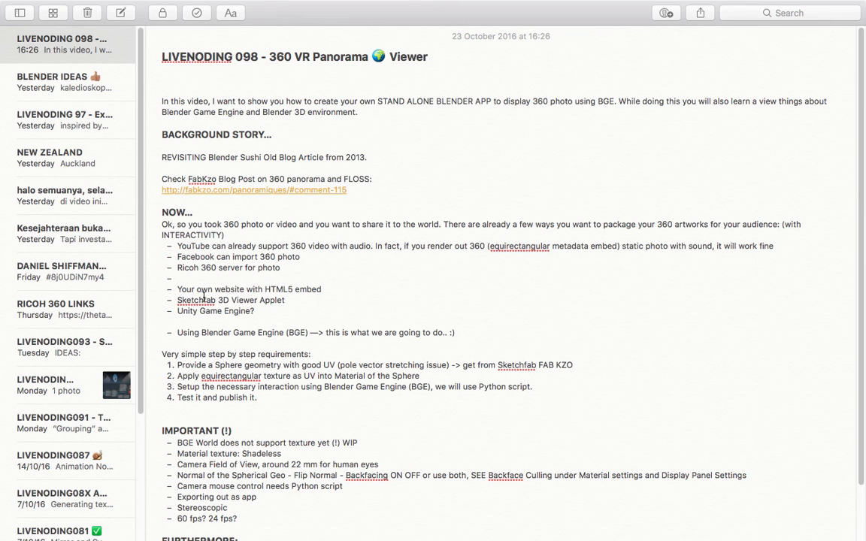
# - Review the note's remaining sharing options: HTML5 website embed, Sketchfab 3D Viewer Applet and Unity Game Engine
pyautogui.click(336, 289)
pyautogui.doubleClick(201, 303)
pyautogui.click(288, 301)
pyautogui.click(311, 320)
# - Switch back to Blender and view the whole panorama sphere from outside
pyautogui.hotkey('ctrl', 'Right')
pyautogui.scroll(-10, 299, 291)
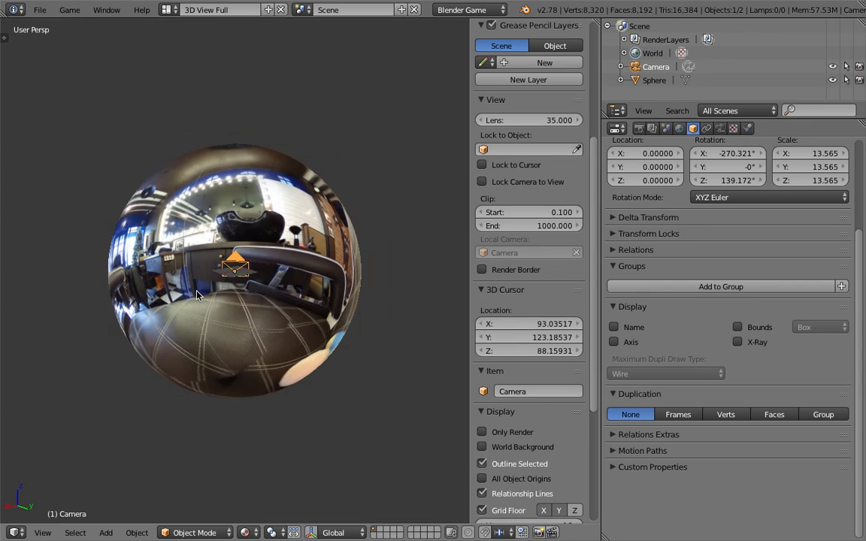
pyautogui.moveTo(197, 295); pyautogui.dragTo(340, 209, button='middle')
pyautogui.moveTo(267, 299); pyautogui.dragTo(284, 242, button='middle')
pyautogui.scroll(2, 301, 251)
pyautogui.scroll(-2, 301, 251)
# - Select the panorama sphere and try to scale it
pyautogui.rightClick(284, 242)
pyautogui.press('s')
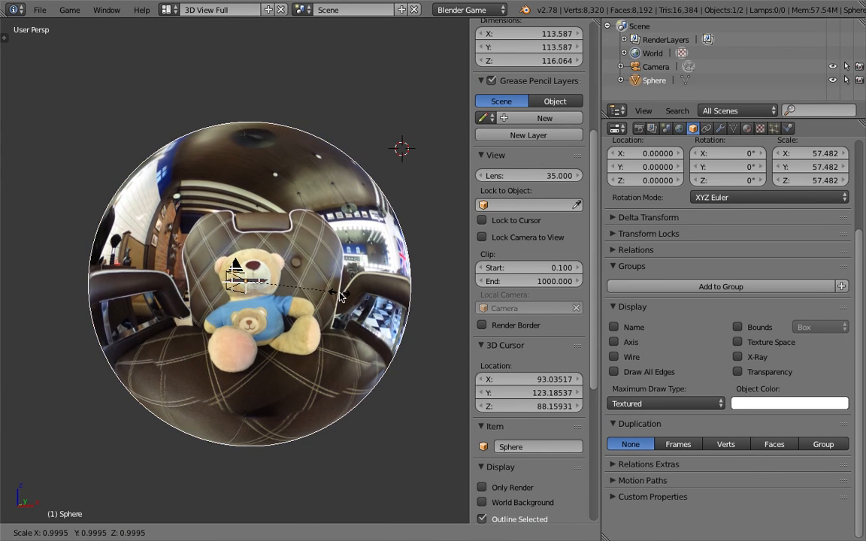
pyautogui.click(328, 320)
pyautogui.moveTo(328, 320); pyautogui.dragTo(241, 247, button='middle')
pyautogui.scroll(-2, 240, 247)
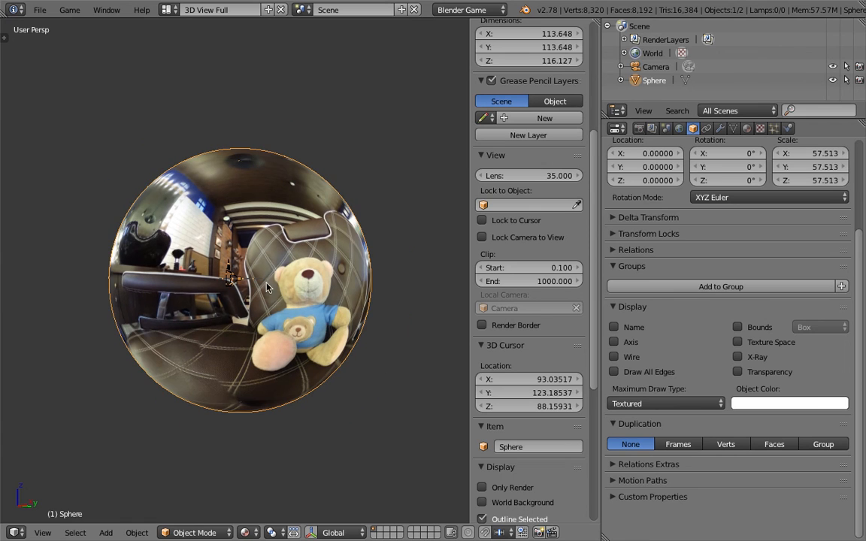
# - Display the viewport in Solid shading and examine the sphere's plain geometry around the camera
pyautogui.click(248, 533)
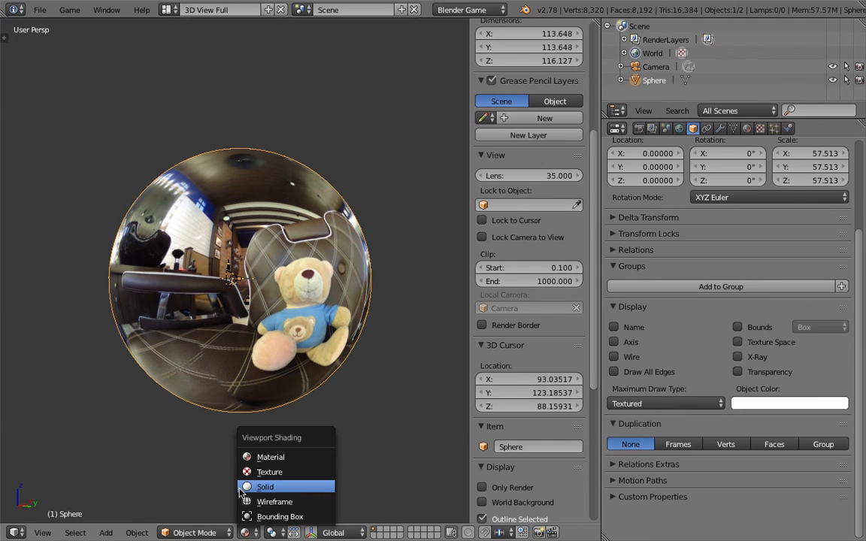
pyautogui.click(265, 487)
pyautogui.moveTo(218, 344)
pyautogui.mouseDown(button='middle')
pyautogui.moveTo(246, 208)
pyautogui.moveTo(325, 262)
pyautogui.mouseUp(button='middle')
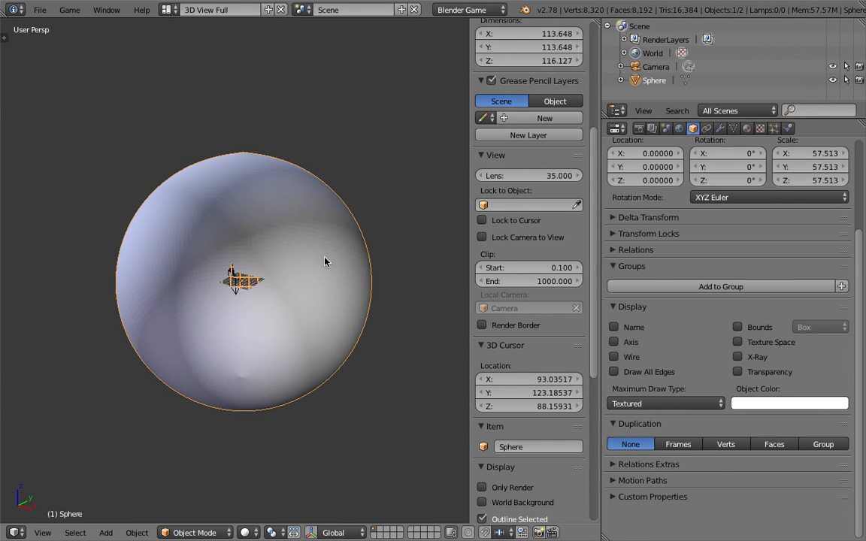
pyautogui.moveTo(342, 304)
pyautogui.mouseDown(button='middle')
pyautogui.moveTo(268, 406)
pyautogui.moveTo(253, 245)
pyautogui.moveTo(210, 335)
pyautogui.moveTo(234, 344)
pyautogui.moveTo(252, 328)
pyautogui.mouseUp(button='middle')
pyautogui.scroll(5, 252, 328)
pyautogui.scroll(-4, 257, 335)
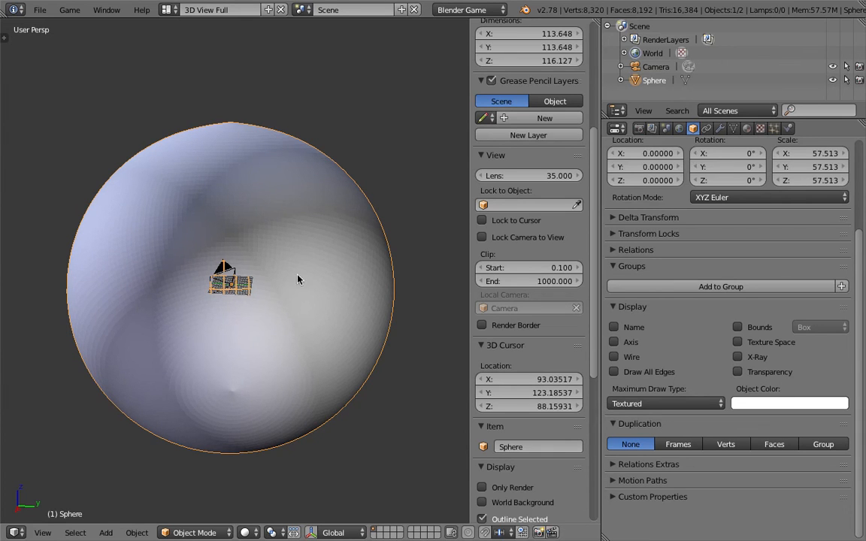
# - Select the camera at the centre of the sphere
pyautogui.moveTo(238, 331); pyautogui.dragTo(215, 298, button='middle')
pyautogui.scroll(6, 216, 298)
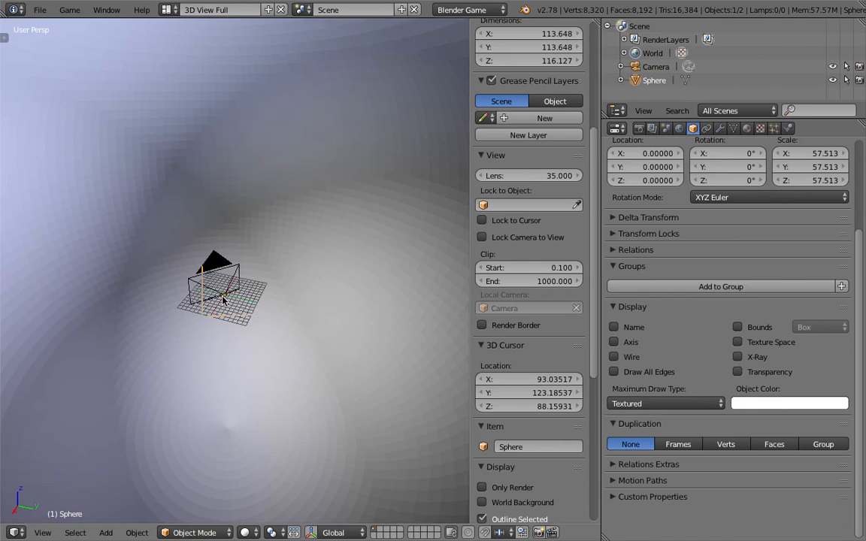
pyautogui.rightClick(233, 291)
pyautogui.scroll(-8, 225, 295)
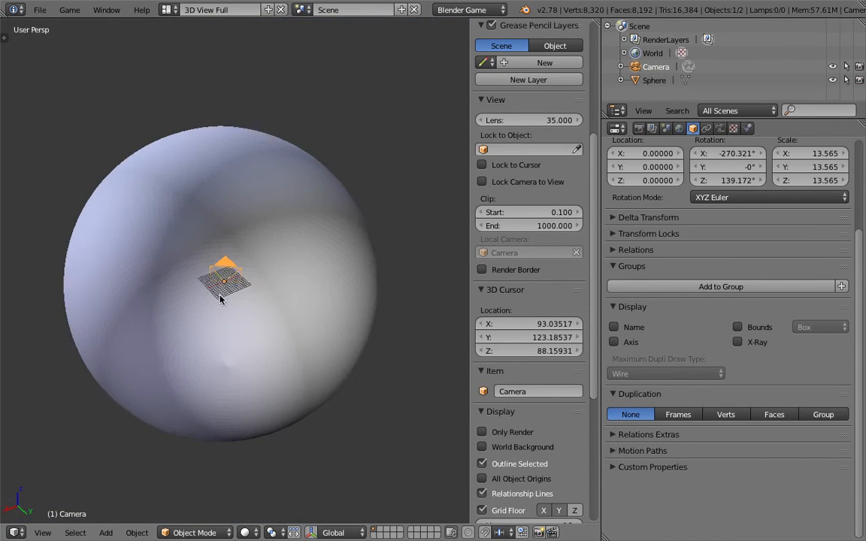
pyautogui.moveTo(221, 298)
pyautogui.mouseDown(button='middle')
pyautogui.moveTo(226, 196)
pyautogui.moveTo(254, 281)
pyautogui.mouseUp(button='middle')
# - Set the viewport shading to Material to display the panorama texture on the sphere
pyautogui.click(245, 533)
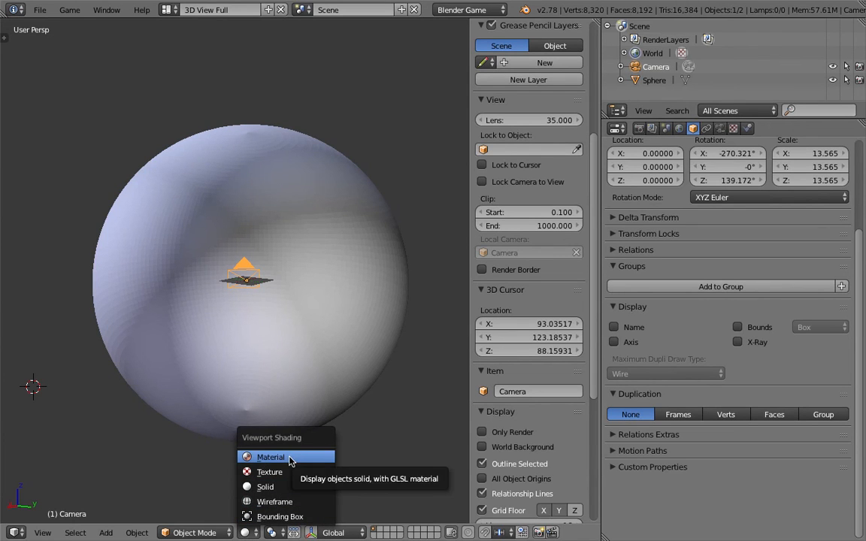
pyautogui.click(294, 458)
pyautogui.scroll(6, 260, 373)
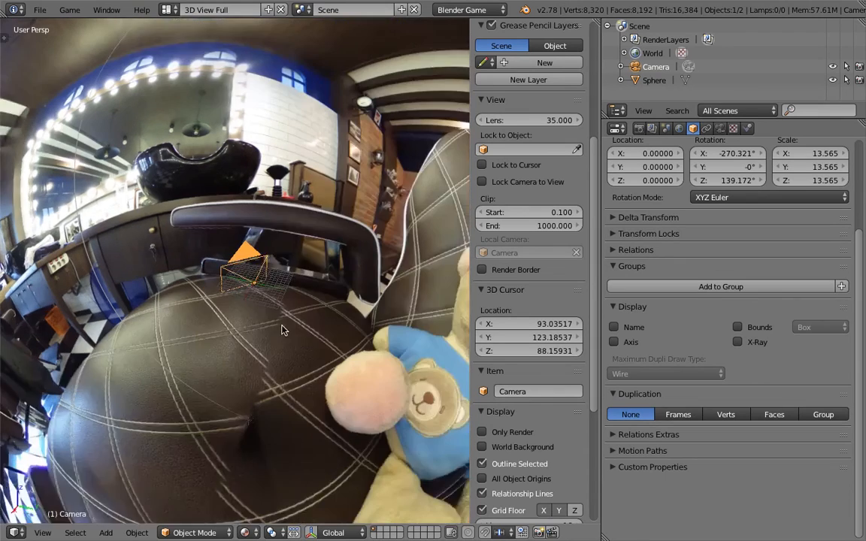
# - View the scene through the camera and start the game engine to test the panorama viewer
pyautogui.click(42, 533)
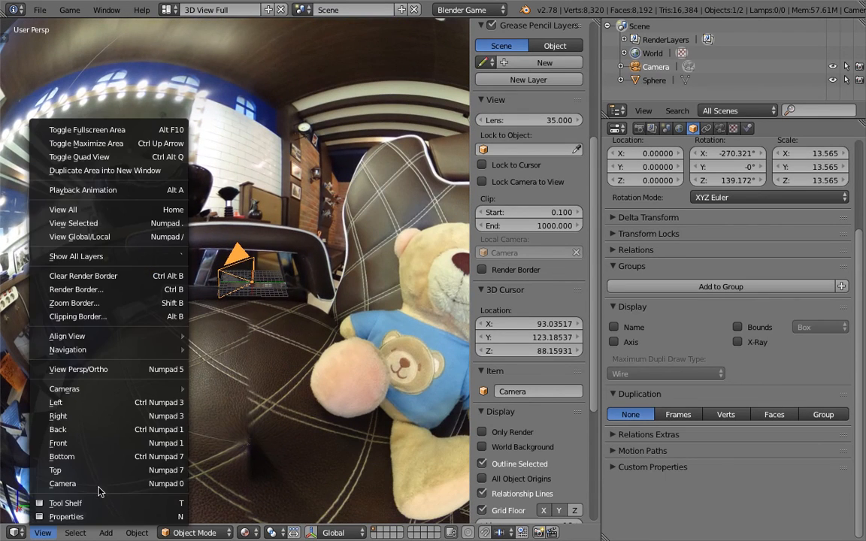
pyautogui.click(64, 484)
pyautogui.click(252, 329)
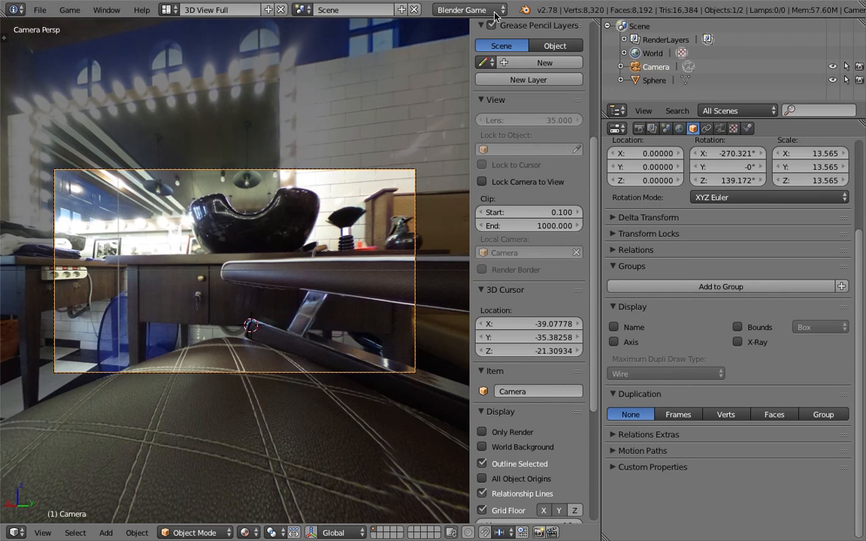
pyautogui.click(376, 137)
pyautogui.press('p')
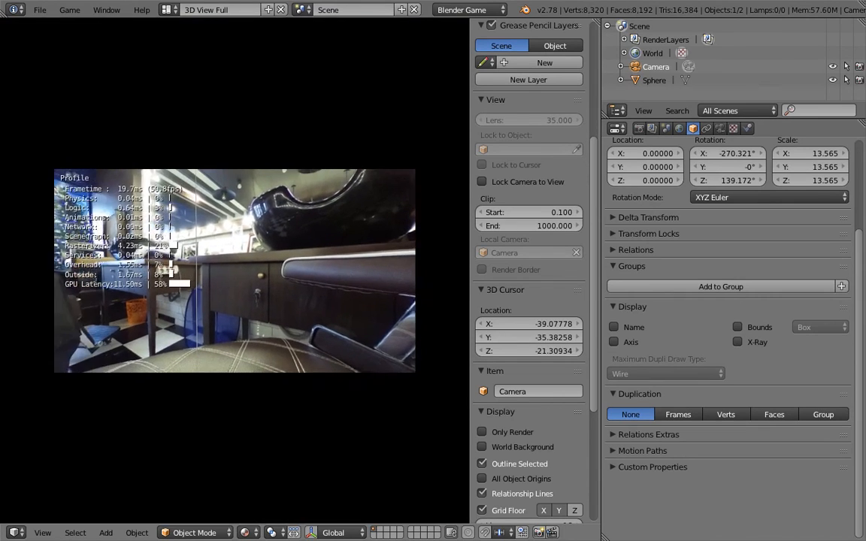
# - Stop the game, hide the viewport's properties region and view the whole textured sphere from outside
pyautogui.press('Escape')
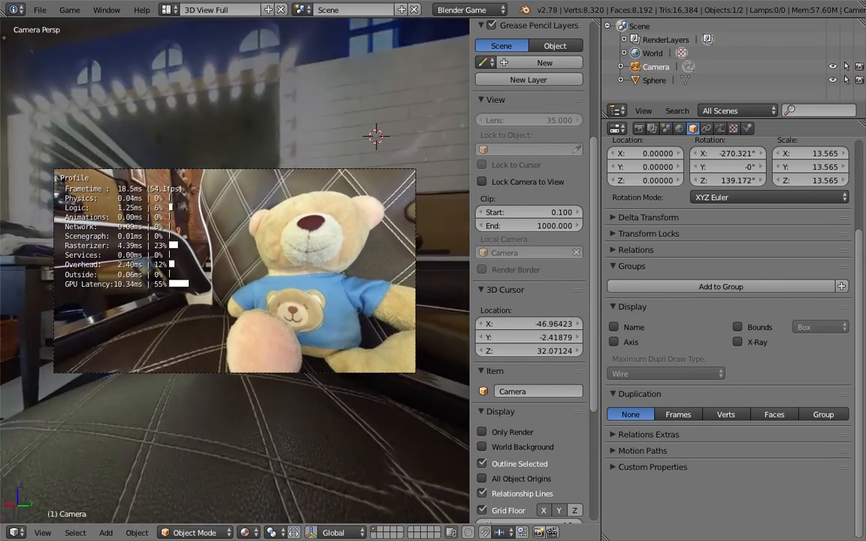
pyautogui.press('Escape')
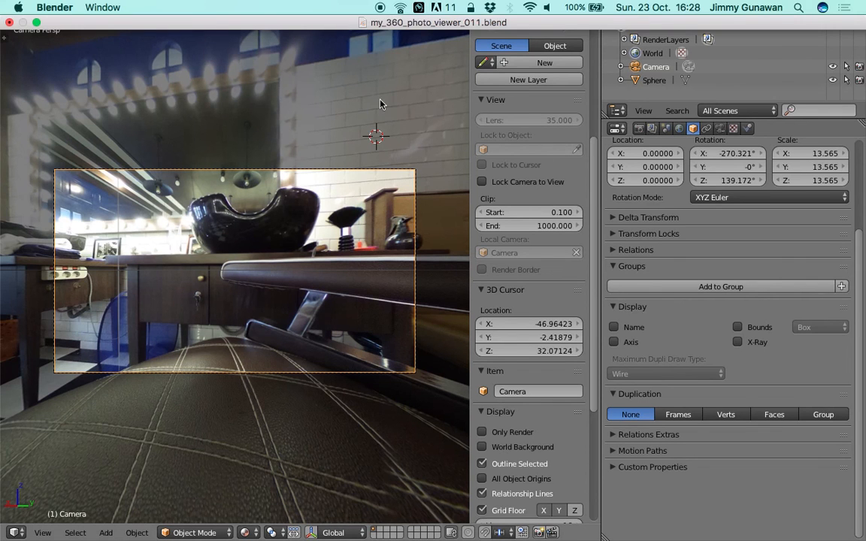
pyautogui.moveTo(256, 271); pyautogui.dragTo(270, 300, button='middle')
pyautogui.moveTo(471, 213); pyautogui.dragTo(526, 213)
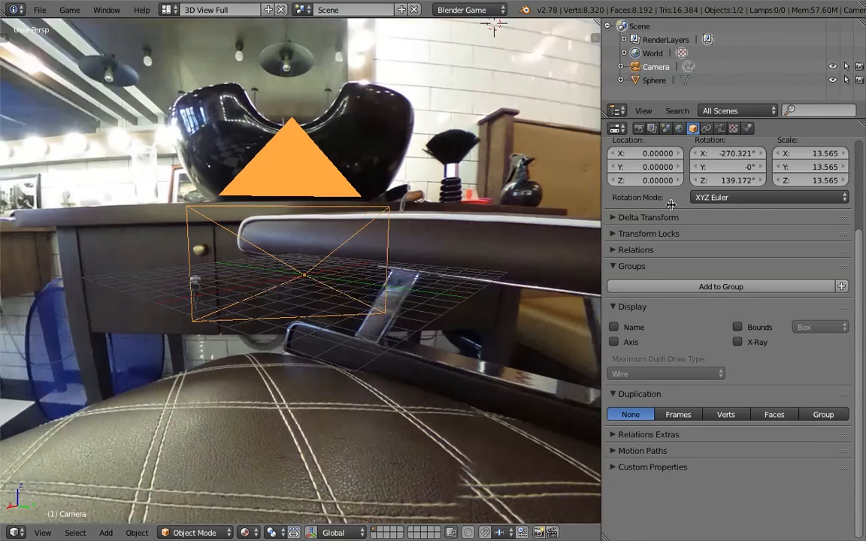
pyautogui.scroll(-8, 382, 222)
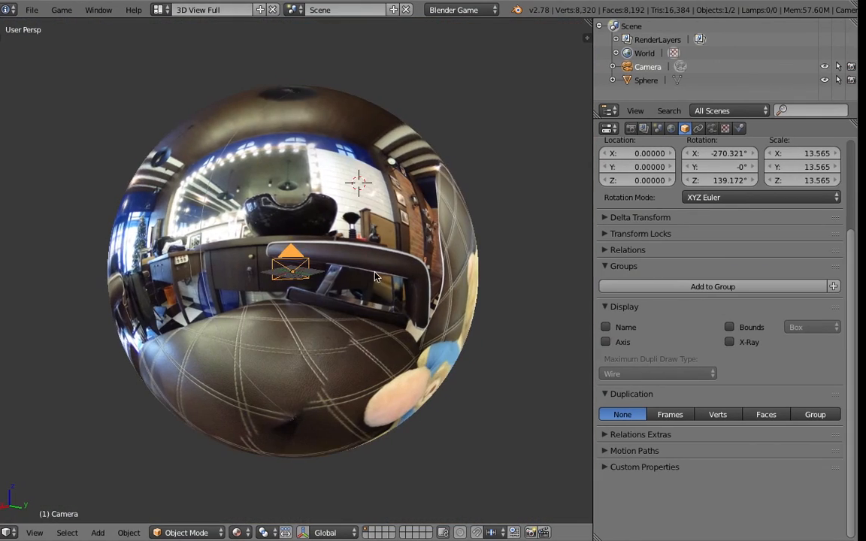
# - Switch to the web browser and look over the Blender Sushi article on creating a 360 video panorama viewer
pyautogui.hotkey('ctrl', 'Right')
pyautogui.scroll(3, 478, 267)
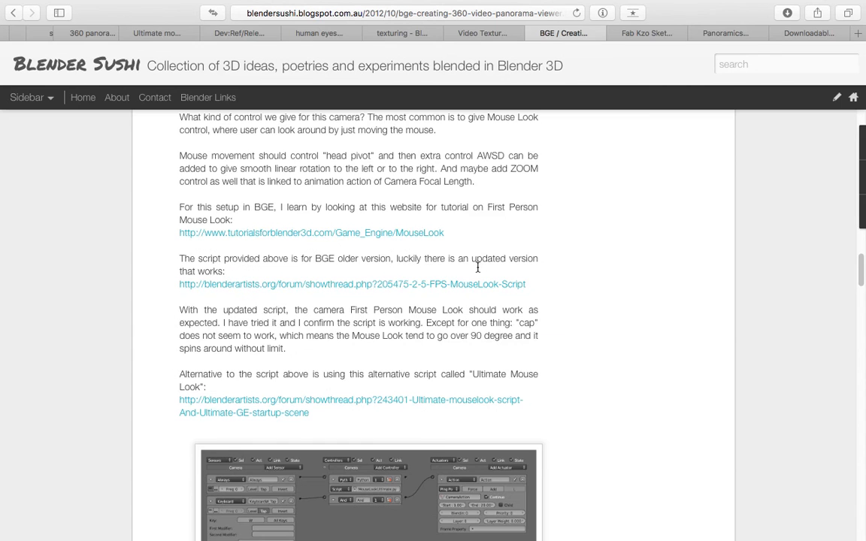
pyautogui.scroll(20, 482, 241)
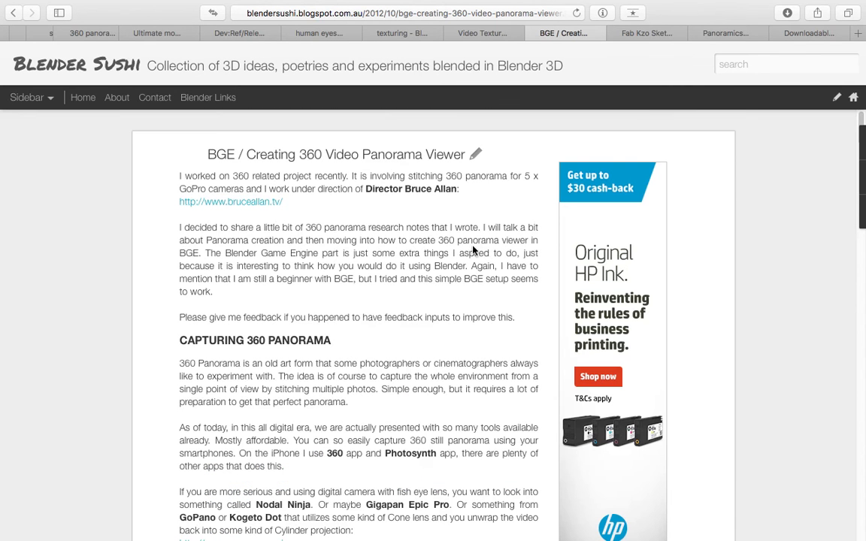
# - Look through the Sketchfab 360 test upload, FabKzo's Panoramics page and the Downloadable 360 pano-mapping model, turning its view around
pyautogui.click(645, 41)
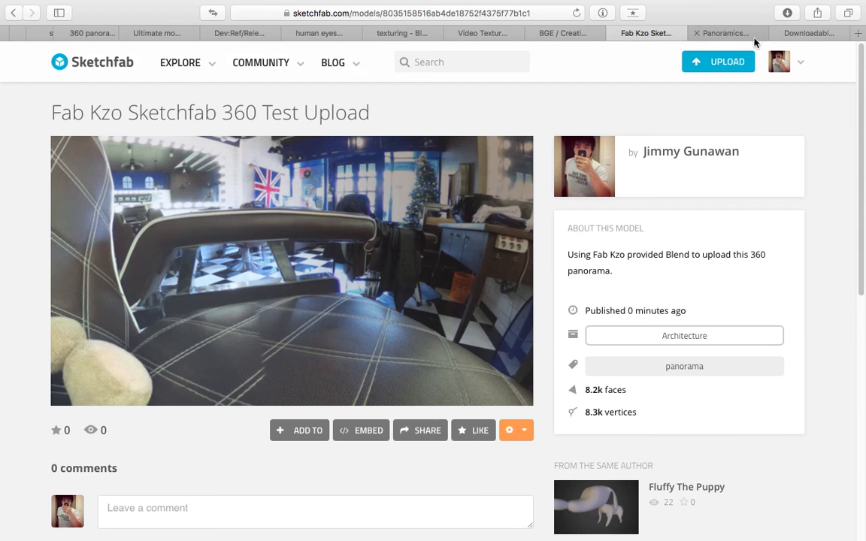
pyautogui.click(486, 35)
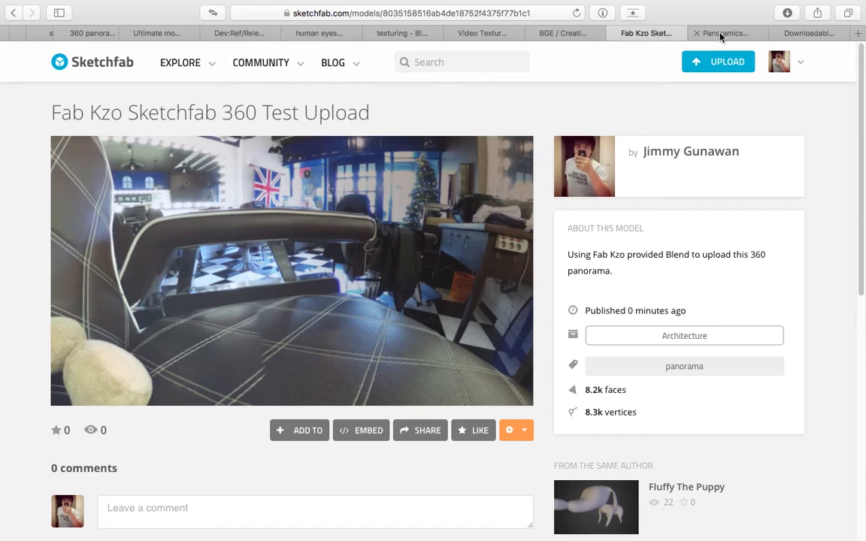
pyautogui.click(722, 35)
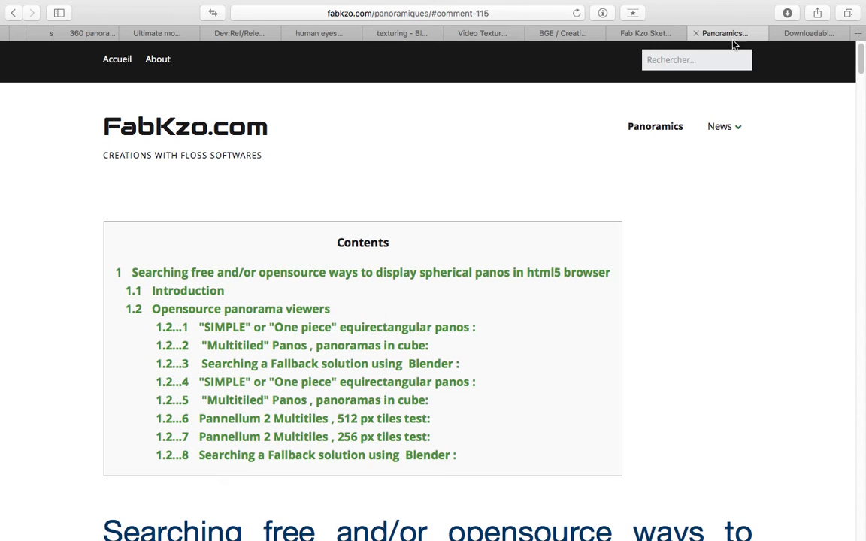
pyautogui.click(811, 34)
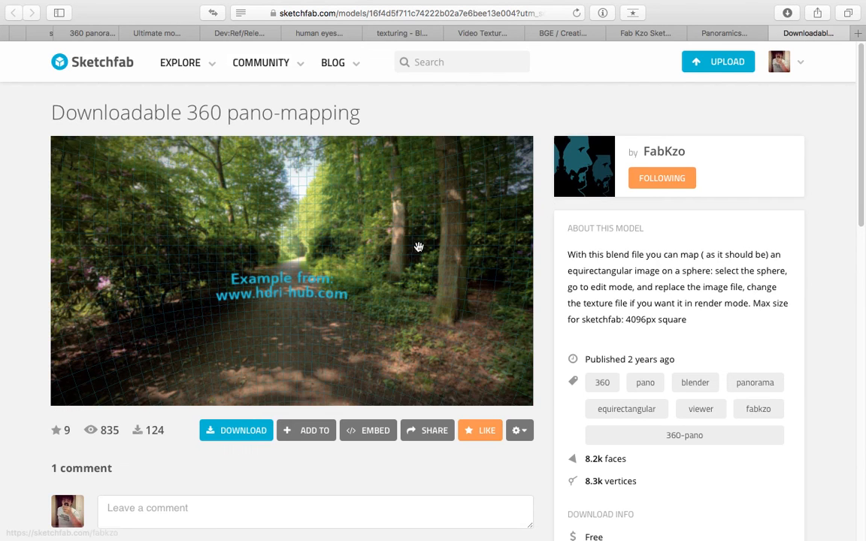
pyautogui.moveTo(363, 287)
pyautogui.mouseDown()
pyautogui.moveTo(402, 236)
pyautogui.moveTo(317, 279)
pyautogui.moveTo(292, 282)
pyautogui.mouseUp()
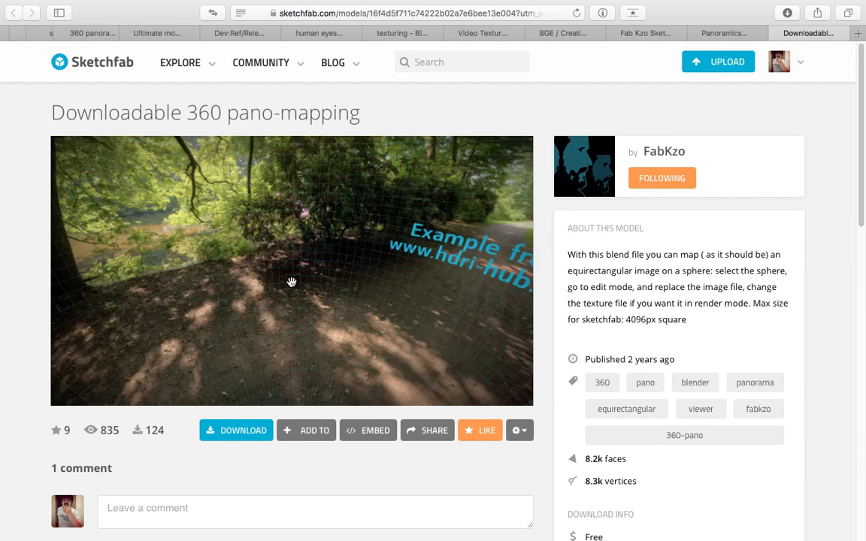
pyautogui.moveTo(349, 248); pyautogui.dragTo(316, 301)
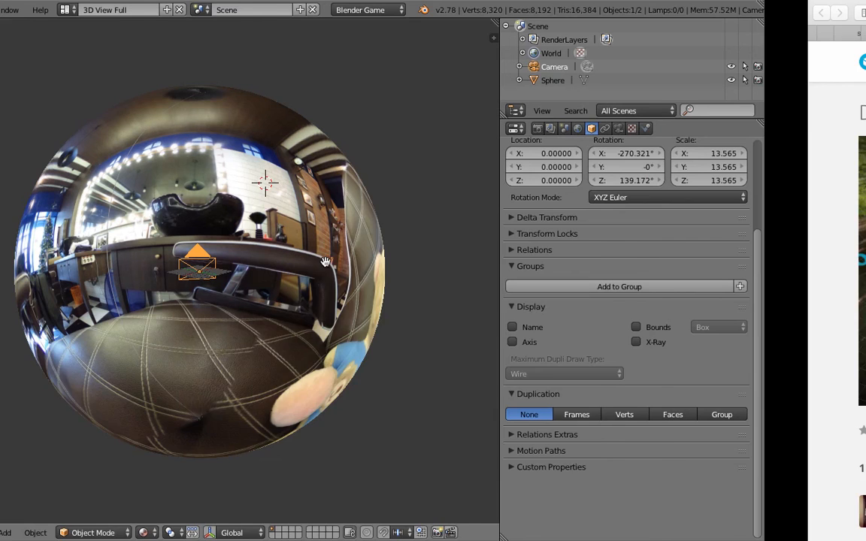
# - Switch back to Blender and start a new file from the default startup scene
pyautogui.click(39, 9)
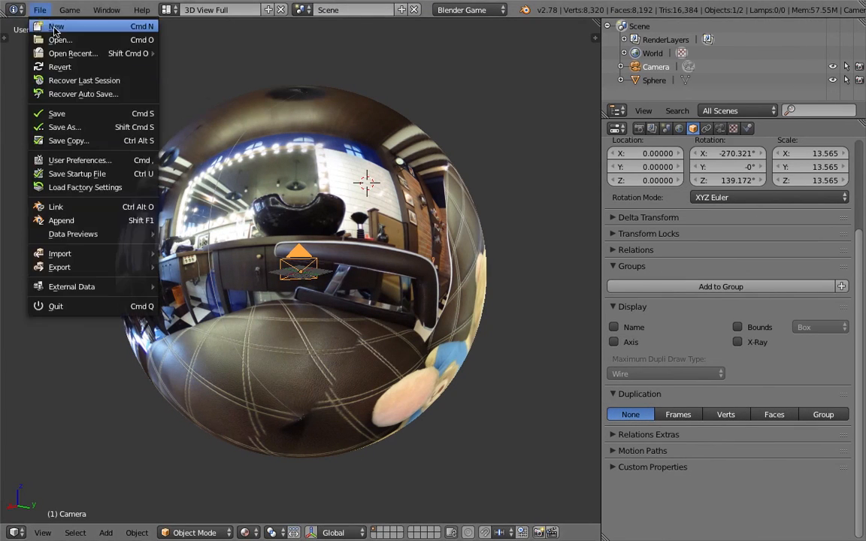
pyautogui.click(53, 25)
pyautogui.click(113, 35)
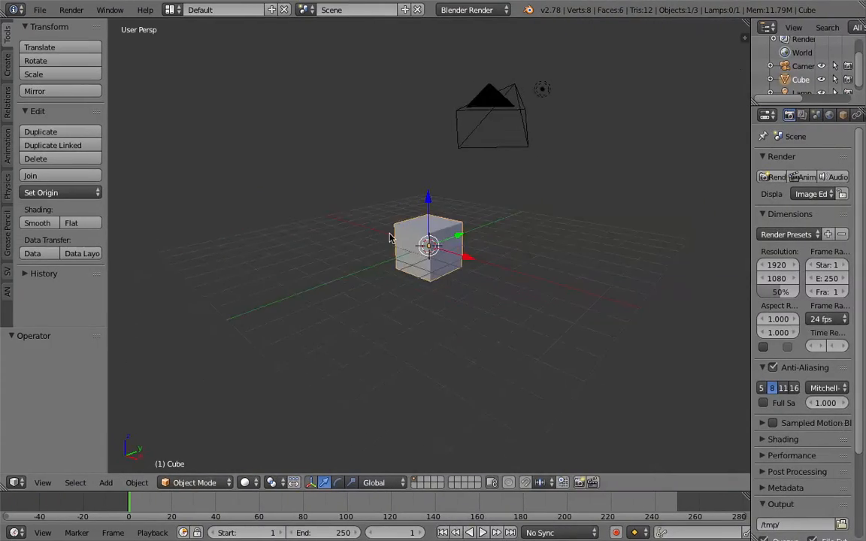
pyautogui.moveTo(390, 238); pyautogui.dragTo(458, 246, button='middle')
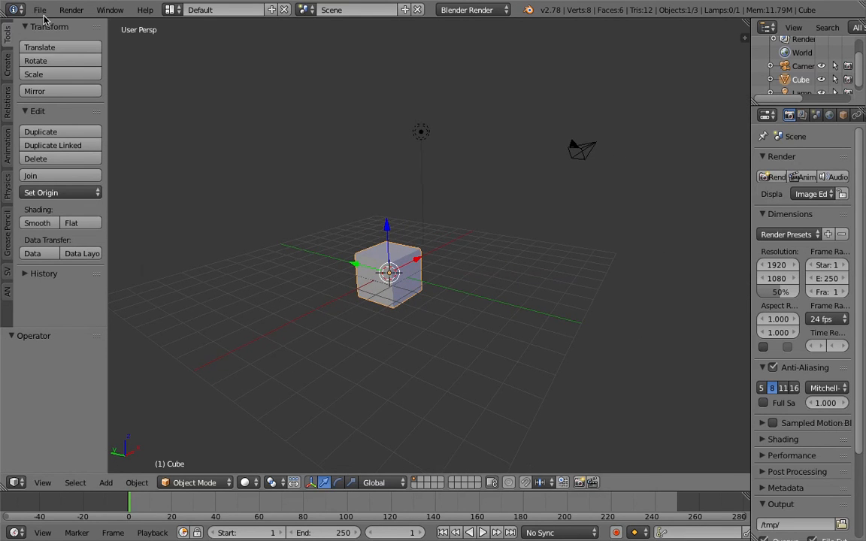
# - Save the new file on the Desktop as viewer_panorama_demo_001.blend
pyautogui.click(40, 11)
pyautogui.click(105, 125)
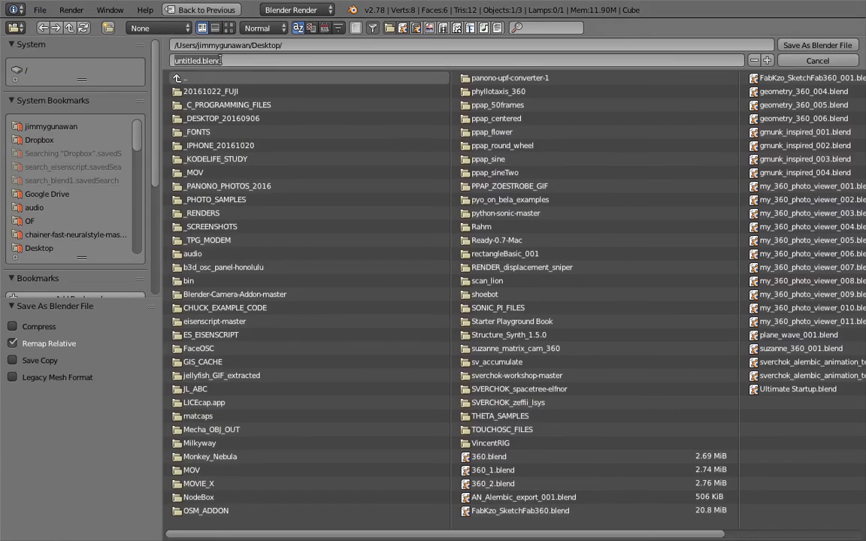
pyautogui.moveTo(201, 59); pyautogui.dragTo(151, 53)
pyautogui.write('viewer')
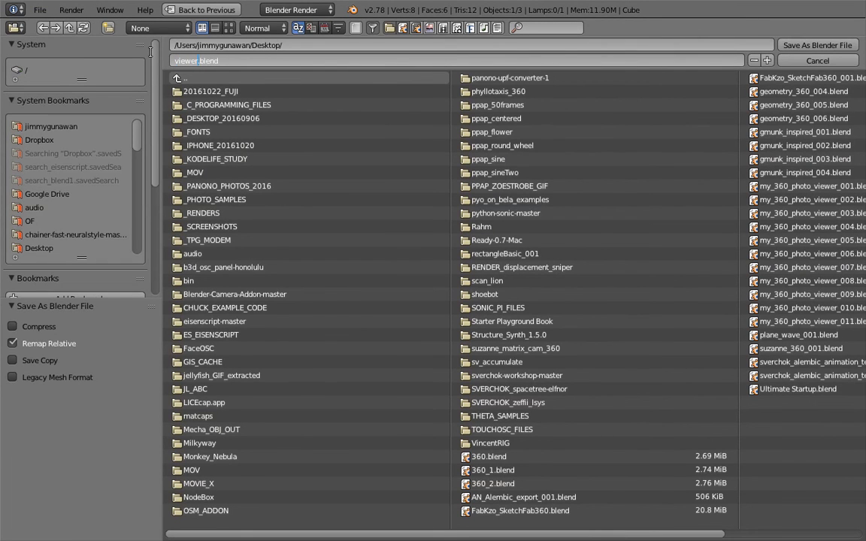
pyautogui.write('_panorama_demo_001')
pyautogui.click(841, 43)
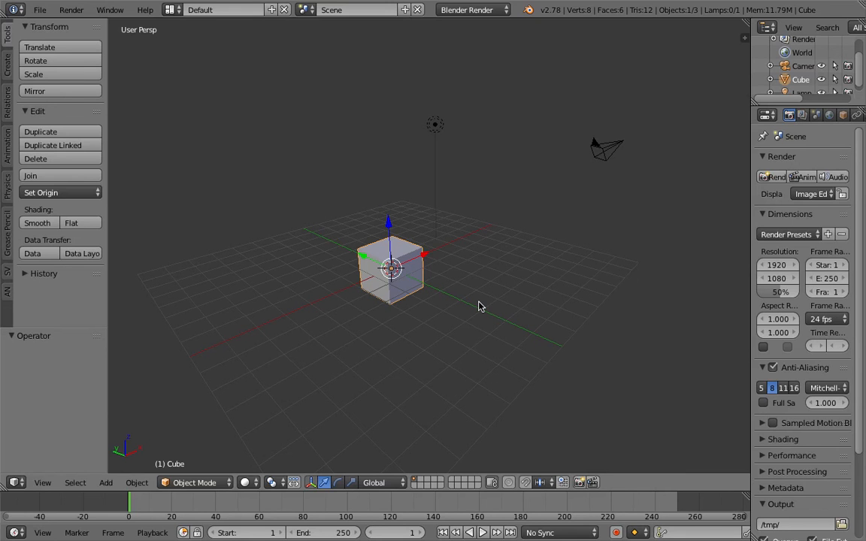
# - Set the render engine to Blender Game and widen the properties editor
pyautogui.moveTo(481, 307); pyautogui.dragTo(441, 214, button='middle')
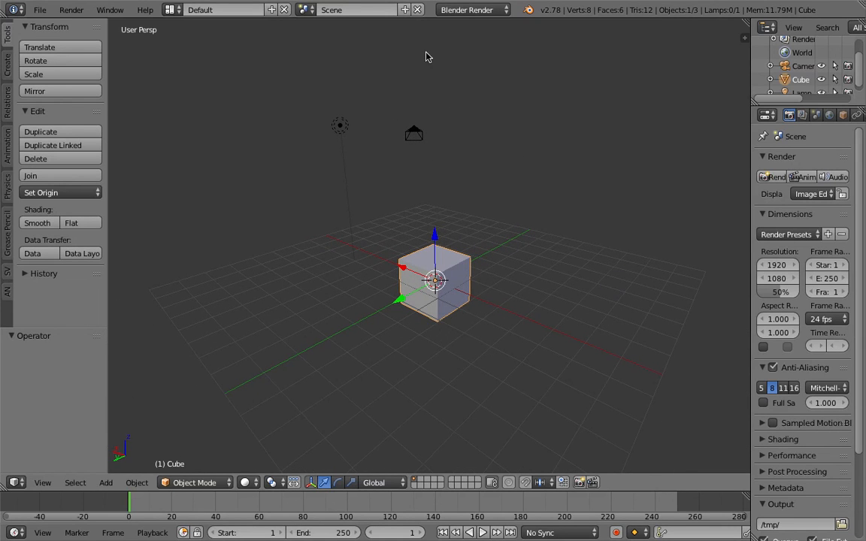
pyautogui.click(501, 10)
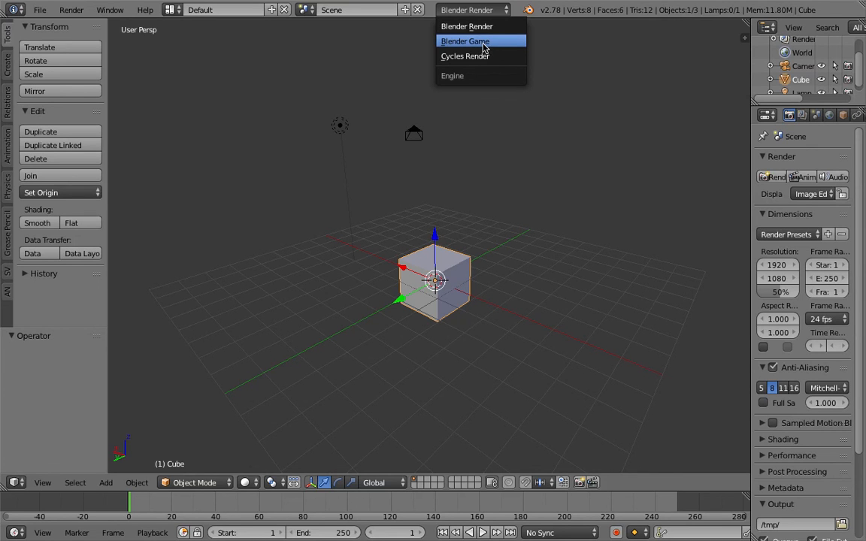
pyautogui.click(484, 42)
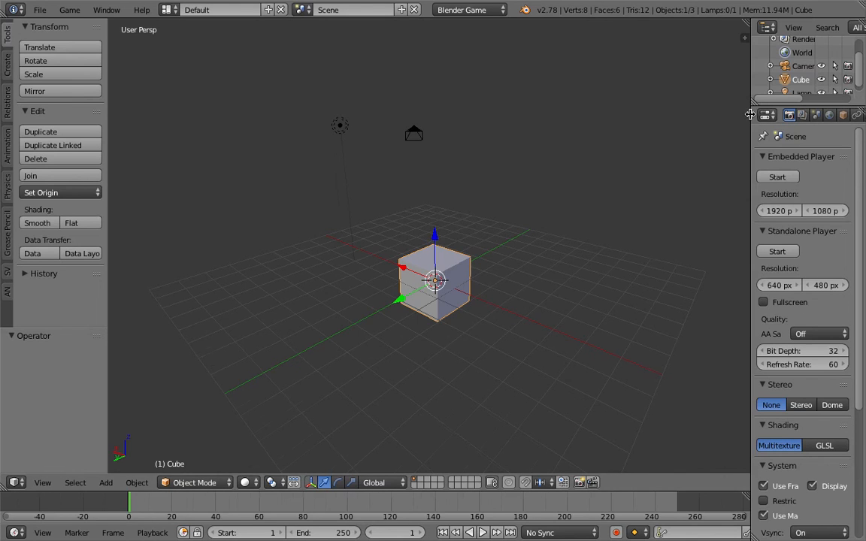
pyautogui.moveTo(750, 115); pyautogui.dragTo(664, 124)
# - Scale the default cube up by about 1.328 and select the camera and the lamp in turn
pyautogui.moveTo(384, 167); pyautogui.dragTo(309, 195, button='middle')
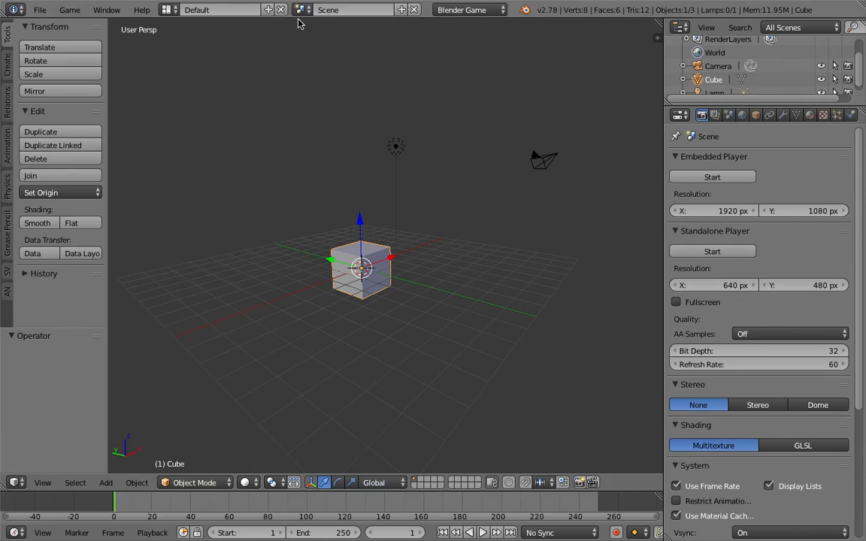
pyautogui.moveTo(460, 213); pyautogui.dragTo(432, 222, button='middle')
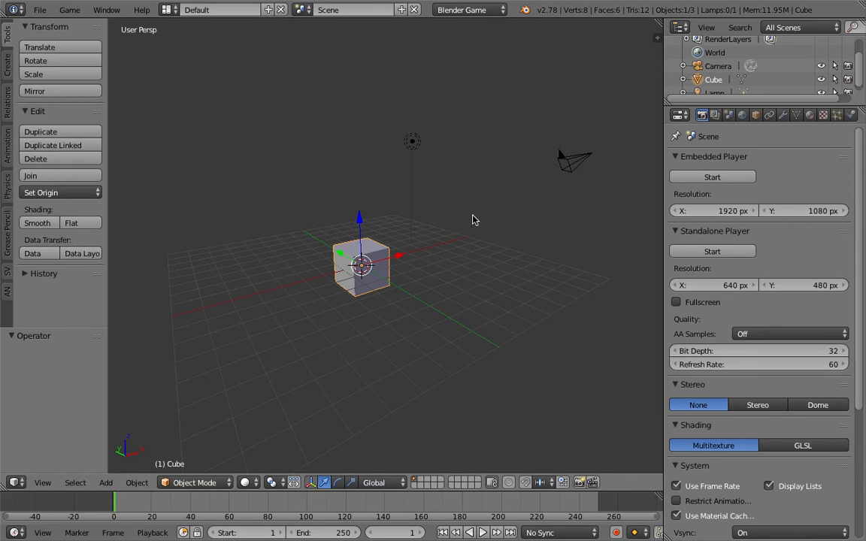
pyautogui.moveTo(379, 234); pyautogui.dragTo(396, 262, button='middle')
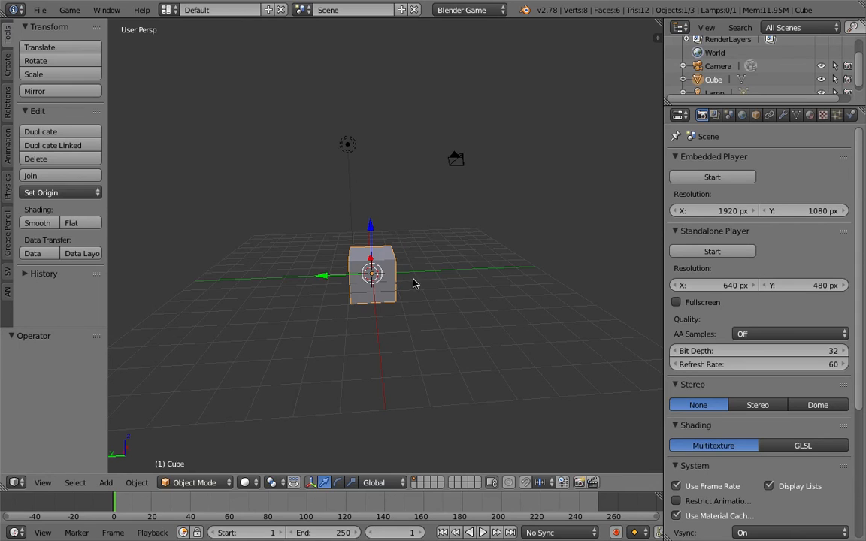
pyautogui.press('s')
pyautogui.click(426, 294)
pyautogui.rightClick(456, 158)
pyautogui.rightClick(359, 154)
pyautogui.moveTo(362, 156); pyautogui.dragTo(432, 241, button='middle')
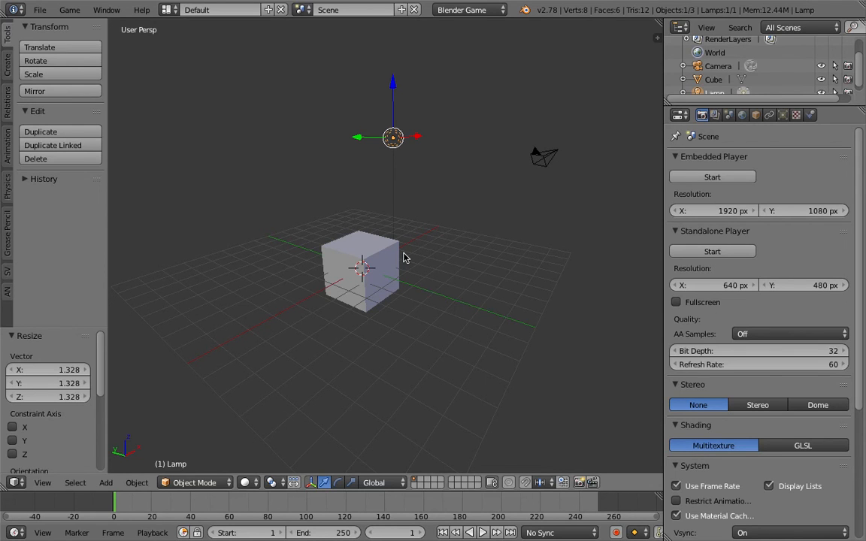
# - Delete the default cube from the scene
pyautogui.rightClick(370, 257)
pyautogui.moveTo(368, 259); pyautogui.dragTo(354, 254, button='middle')
pyautogui.press('Delete')
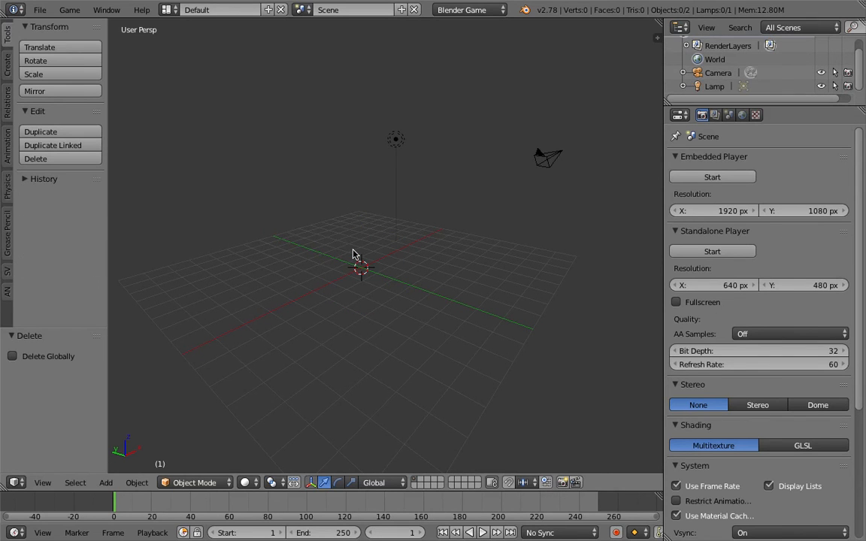
# - Add a UV sphere with Generate UVs enabled, widening the tool shelf to read its creation options
pyautogui.hotkey('shift', 'a')
pyautogui.moveTo(329, 208)
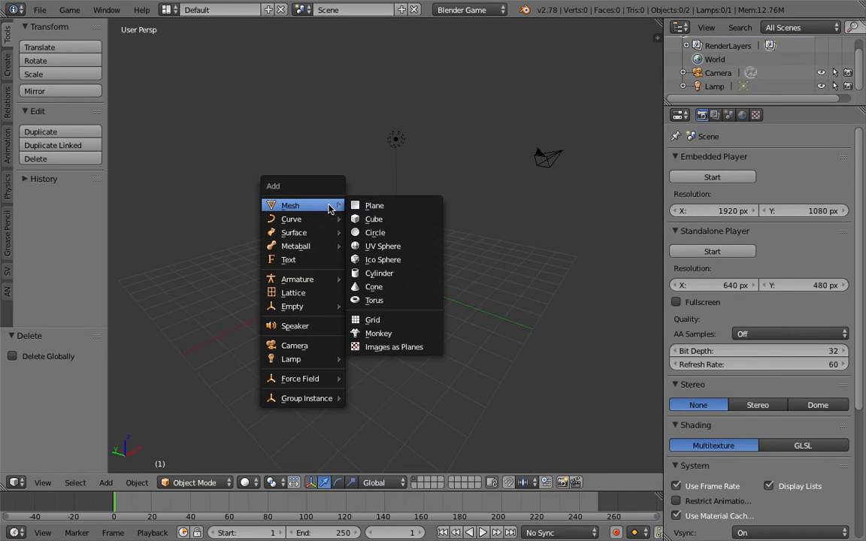
pyautogui.click(401, 248)
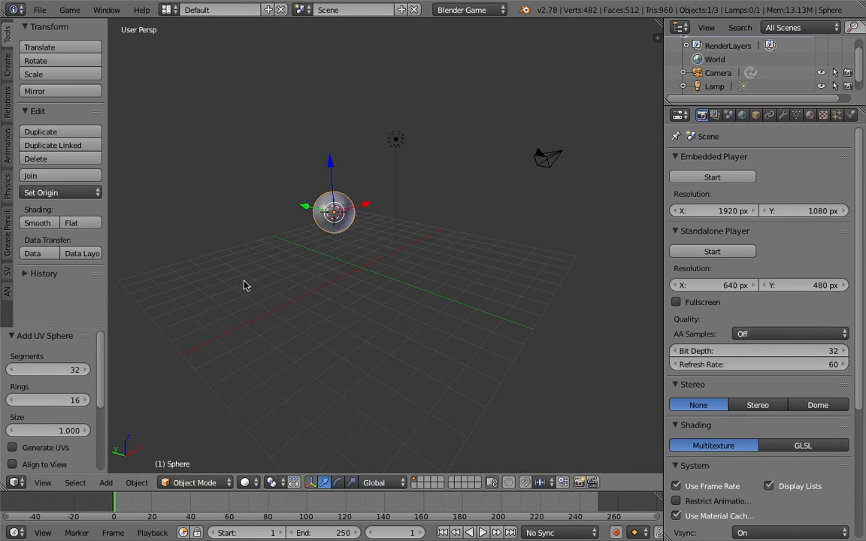
pyautogui.moveTo(89, 328); pyautogui.dragTo(181, 272)
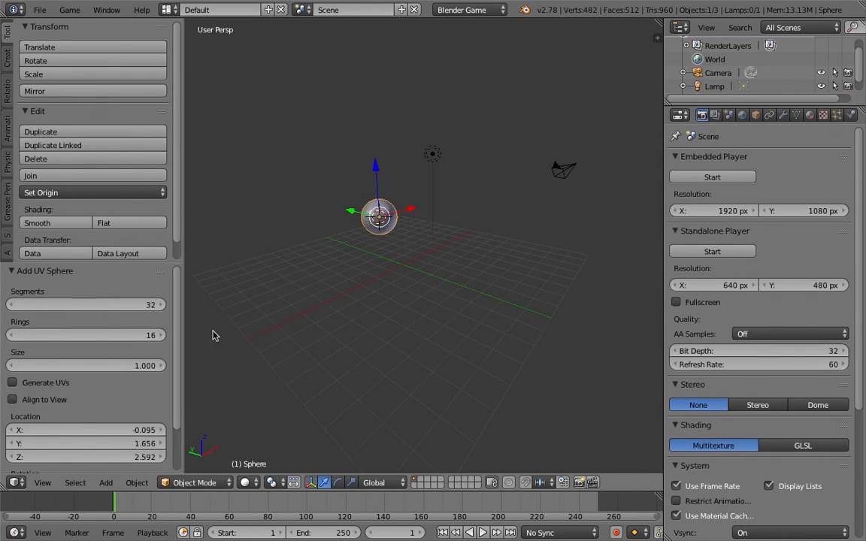
pyautogui.click(64, 386)
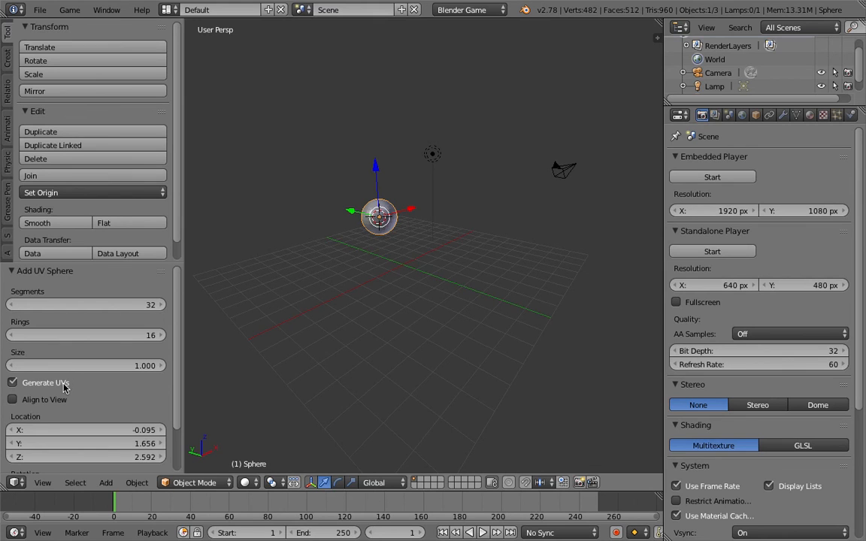
# - Set the new UV sphere's rings to 32 and inspect the denser mesh
pyautogui.moveTo(430, 311); pyautogui.dragTo(387, 362, button='middle')
pyautogui.scroll(3, 391, 290)
pyautogui.scroll(-2, 173, 380)
pyautogui.scroll(2, 178, 365)
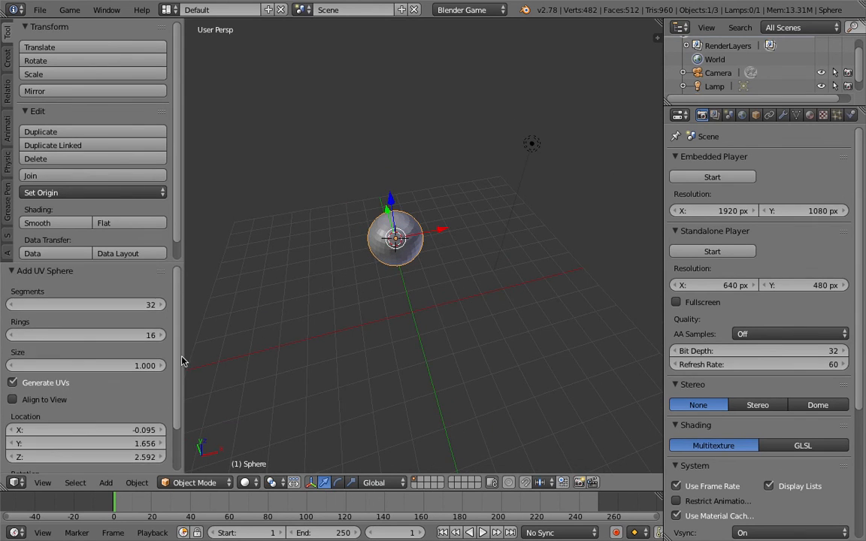
pyautogui.click(149, 336)
pyautogui.write('32')
pyautogui.press('Return')
pyautogui.moveTo(332, 375); pyautogui.dragTo(396, 200, button='middle')
pyautogui.scroll(6, 404, 244)
pyautogui.scroll(-3, 435, 234)
pyautogui.moveTo(441, 249); pyautogui.dragTo(434, 263, button='middle')
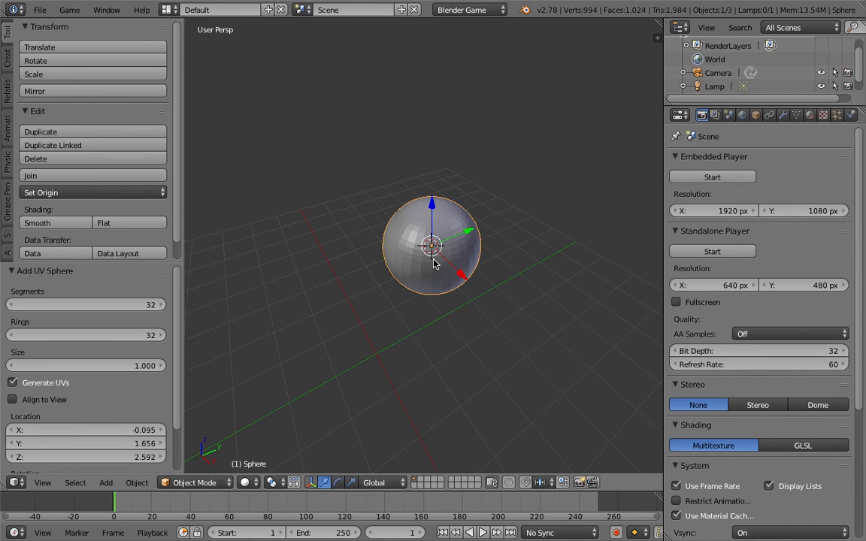
pyautogui.moveTo(433, 263); pyautogui.dragTo(445, 242, button='middle')
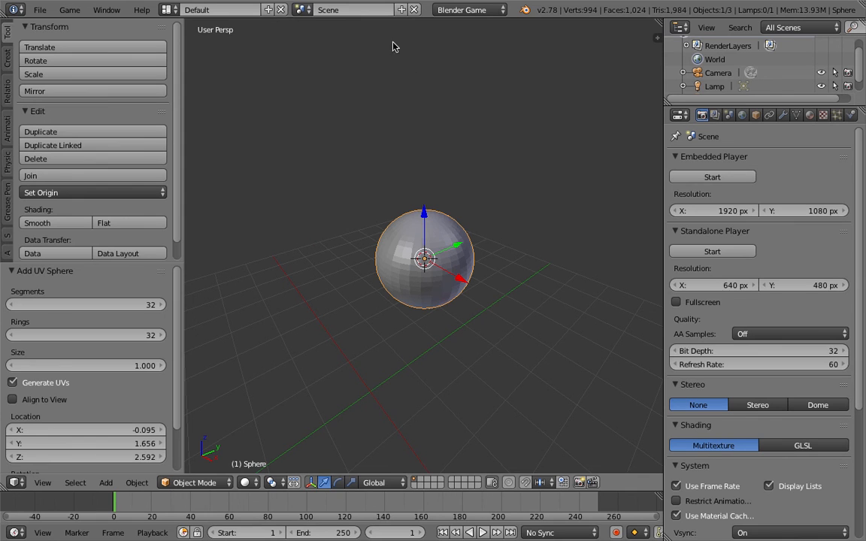
# - Put the sphere in Edit Mode and select all of its geometry
pyautogui.press('Tab')
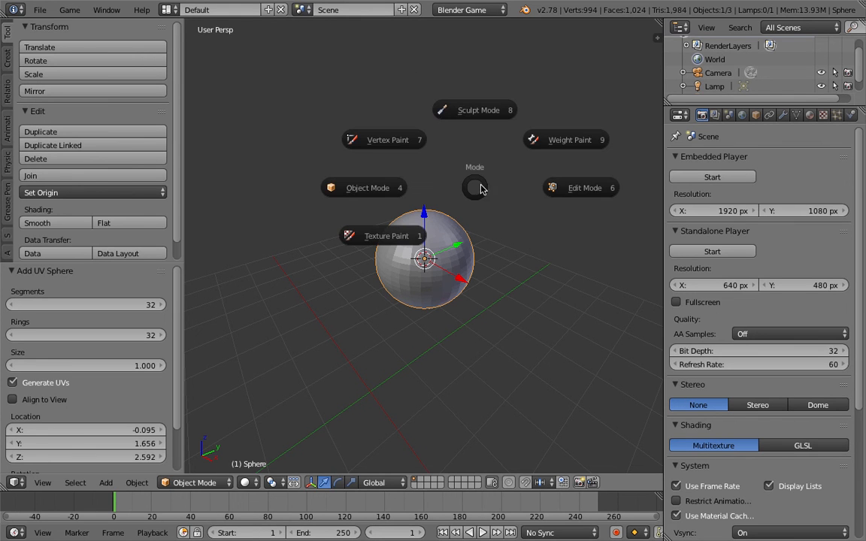
pyautogui.click(545, 188)
pyautogui.scroll(3, 501, 226)
pyautogui.press('a')
pyautogui.press('a')
pyautogui.press('a')
pyautogui.press('a')
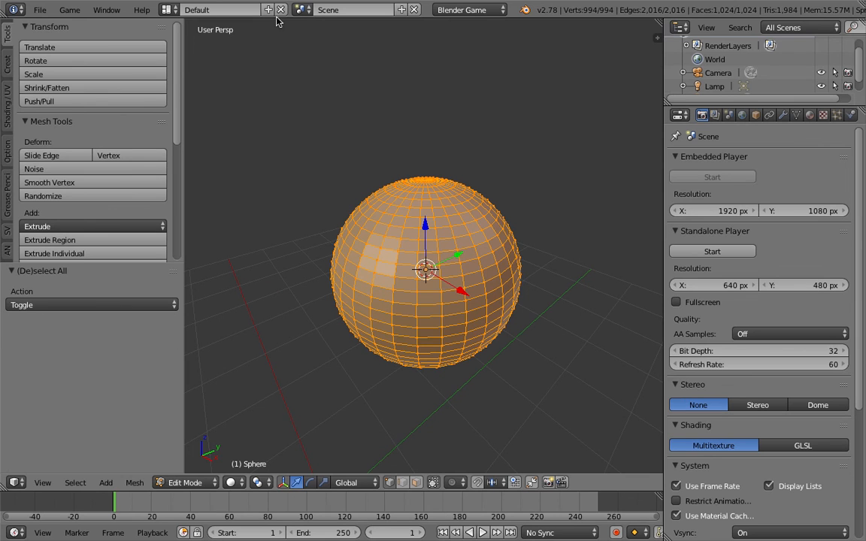
# - Switch to the UV Editing screen layout and frame the sphere beside its unwrapped UVs
pyautogui.click(168, 9)
pyautogui.click(204, 121)
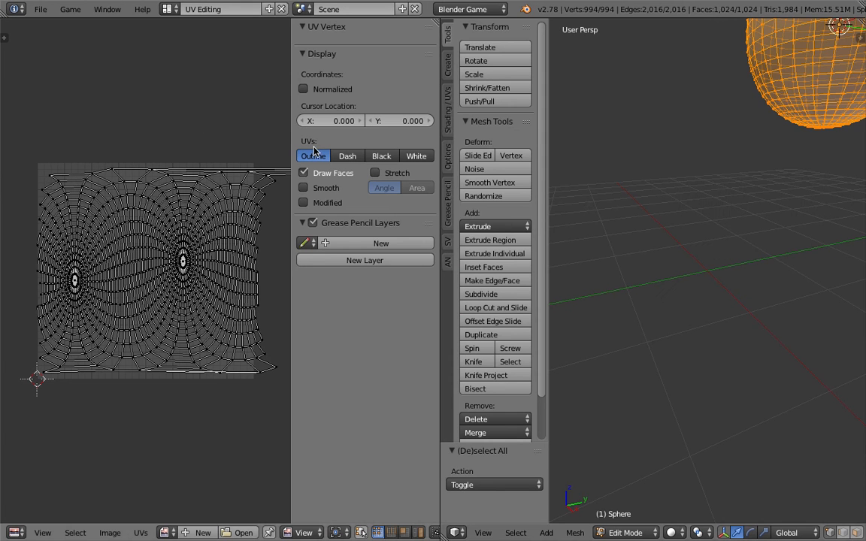
pyautogui.scroll(-3, 711, 209)
pyautogui.moveTo(665, 218); pyautogui.dragTo(608, 241, button='middle')
pyautogui.scroll(2, 614, 250)
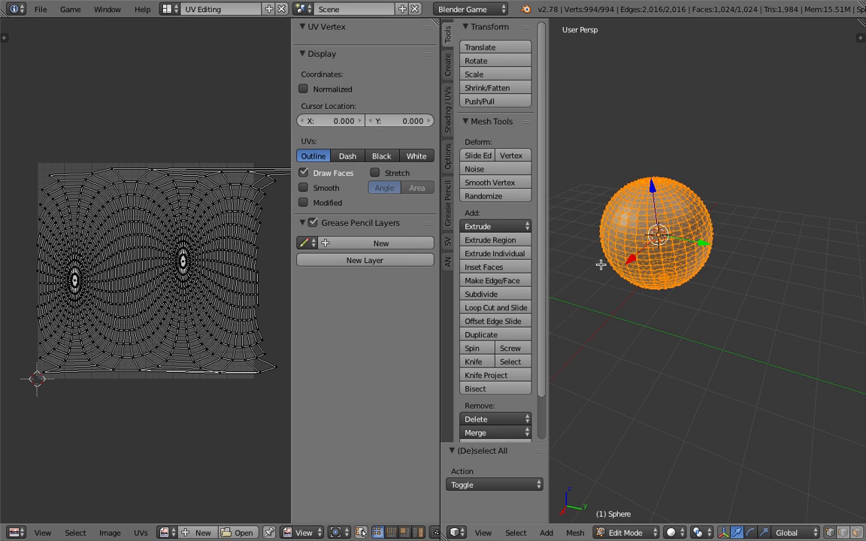
# - Return the sphere to Object Mode
pyautogui.moveTo(701, 243); pyautogui.dragTo(655, 222, button='middle')
pyautogui.scroll(3, 689, 313)
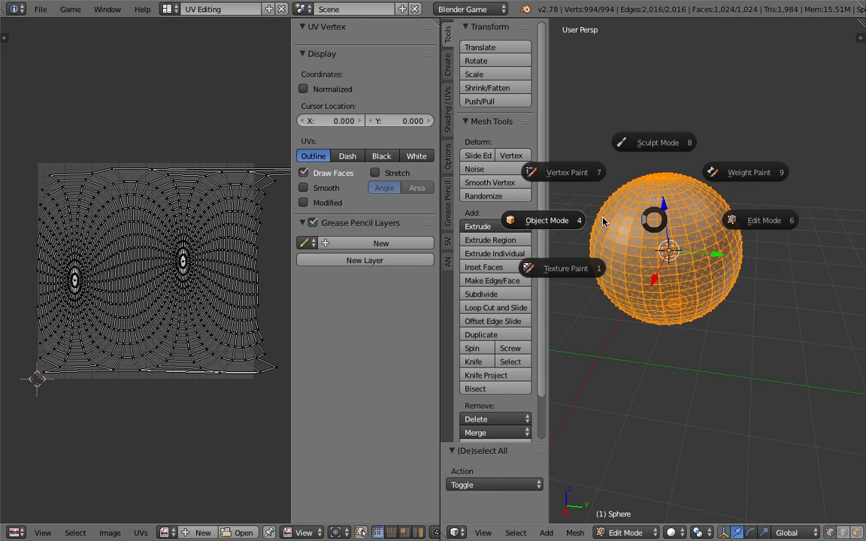
pyautogui.click(603, 220)
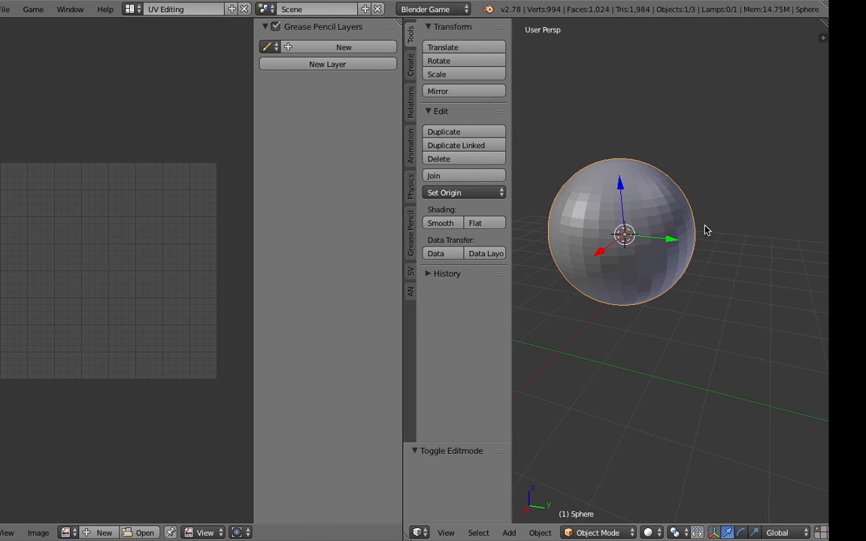
pyautogui.scroll(-3, 656, 254)
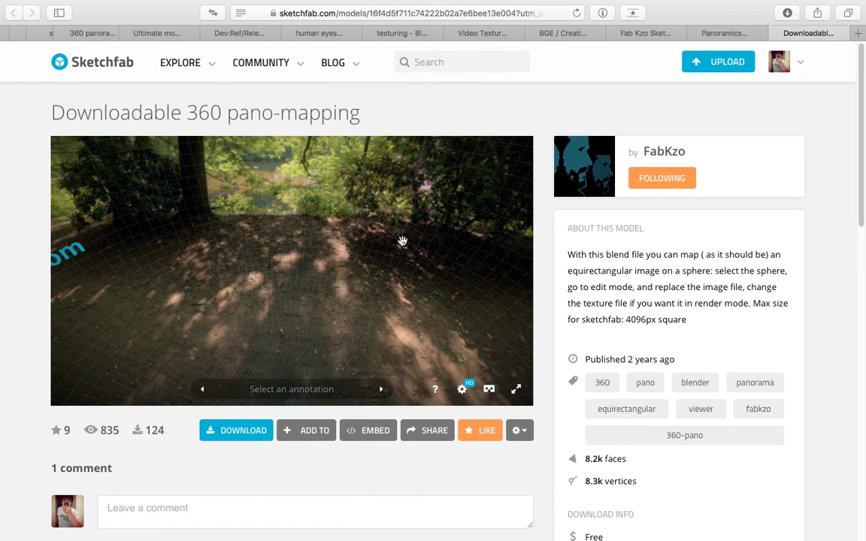
# - Switch to the web browser and look around the Downloadable 360 pano-mapping model on Sketchfab
pyautogui.moveTo(394, 227)
pyautogui.mouseDown()
pyautogui.moveTo(436, 252)
pyautogui.moveTo(321, 240)
pyautogui.moveTo(385, 277)
pyautogui.mouseUp()
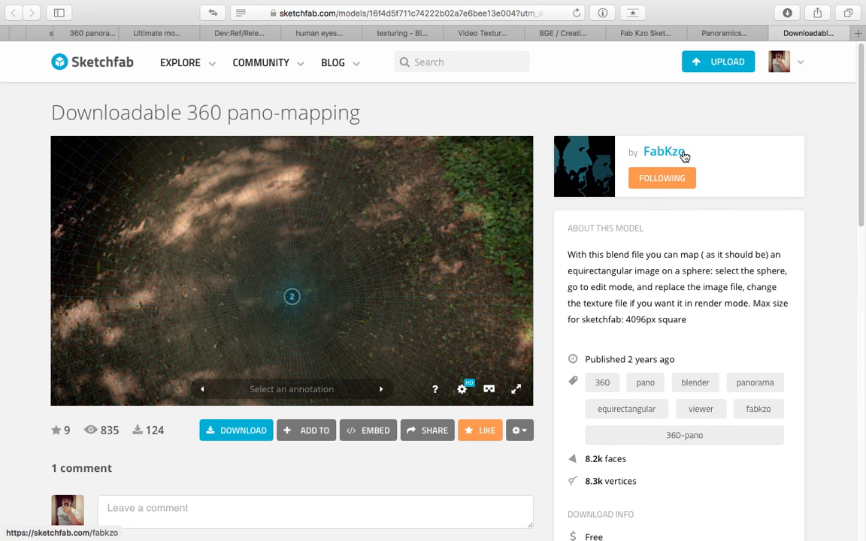
pyautogui.moveTo(324, 298)
pyautogui.mouseDown()
pyautogui.moveTo(349, 227)
pyautogui.moveTo(302, 247)
pyautogui.moveTo(452, 248)
pyautogui.moveTo(366, 243)
pyautogui.moveTo(272, 279)
pyautogui.moveTo(336, 271)
pyautogui.moveTo(364, 240)
pyautogui.moveTo(367, 252)
pyautogui.moveTo(293, 248)
pyautogui.moveTo(439, 244)
pyautogui.mouseUp()
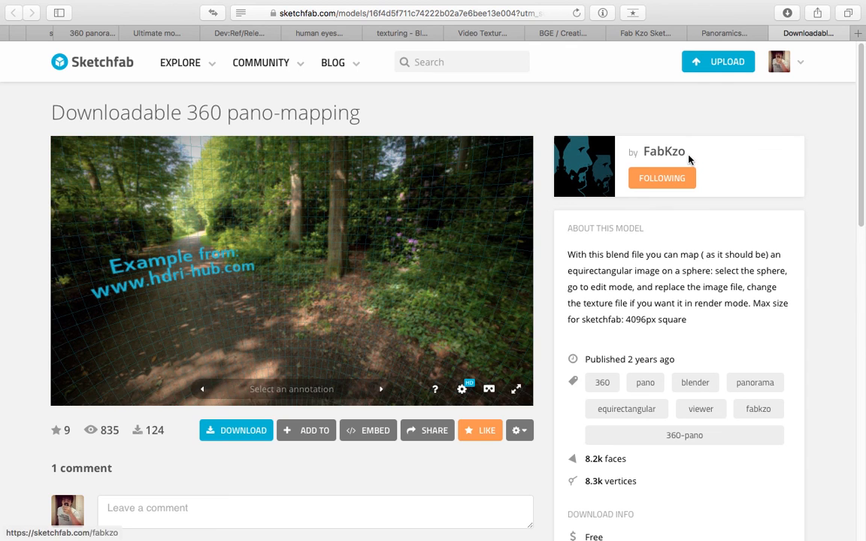
pyautogui.moveTo(508, 201); pyautogui.dragTo(451, 212)
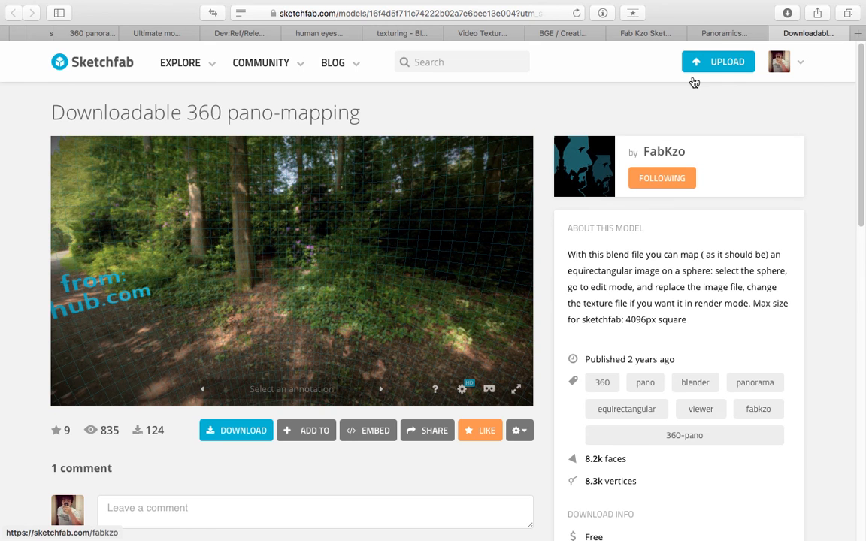
# - Open the FabKzo Panoramics page and skim its article on open-source panorama viewers down to the embedded examples
pyautogui.click(721, 33)
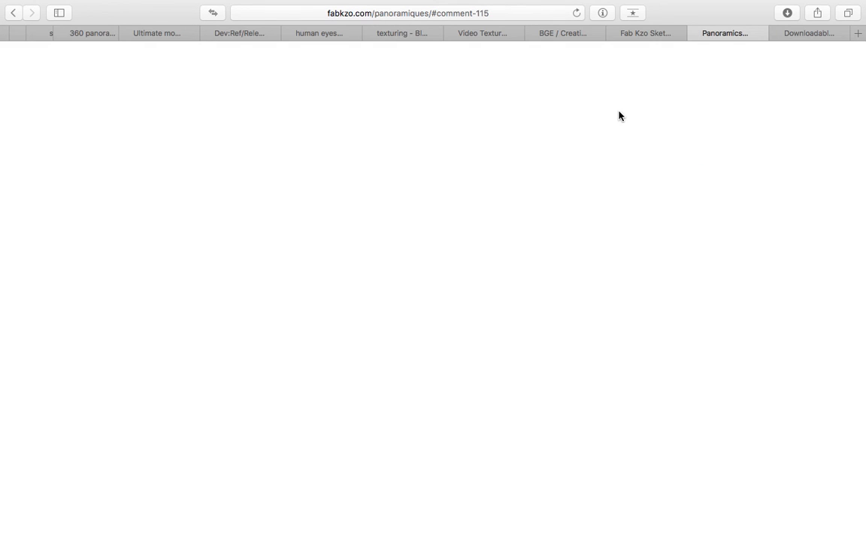
pyautogui.scroll(-3, 515, 266)
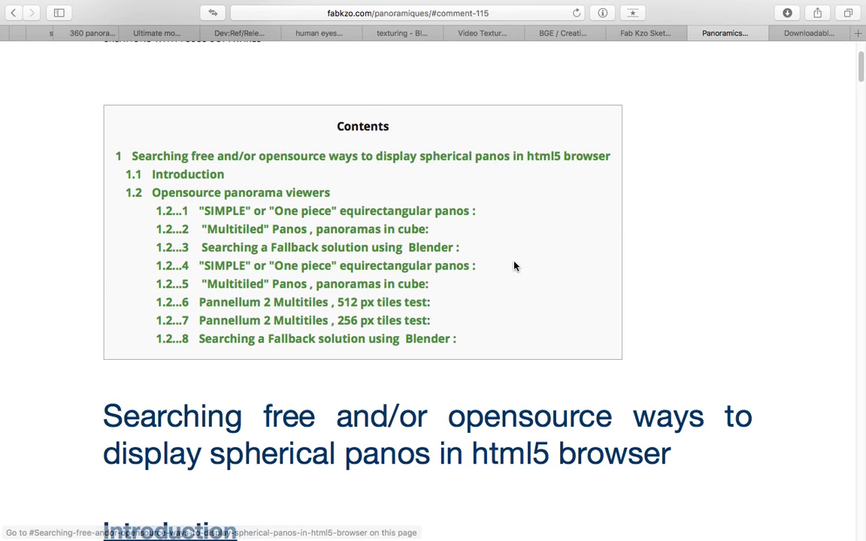
pyautogui.scroll(-5, 106, 304)
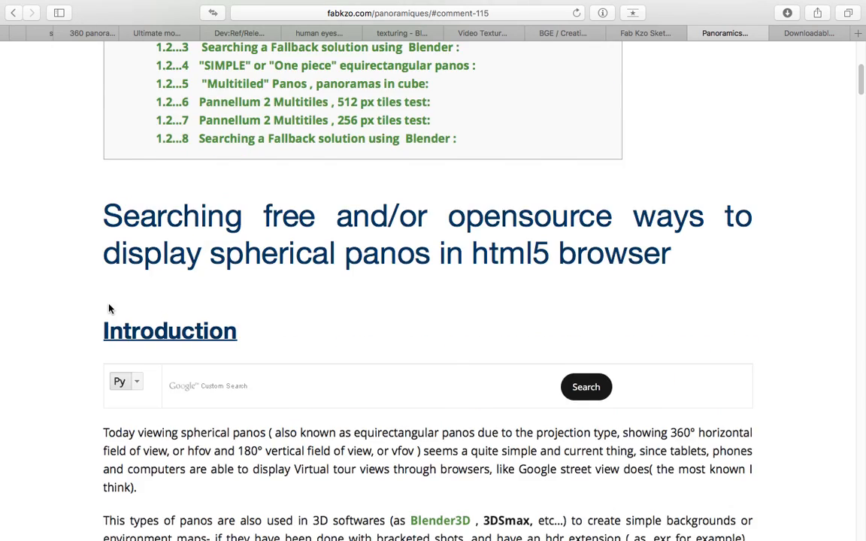
pyautogui.scroll(-10, 109, 308)
pyautogui.scroll(-6, 451, 256)
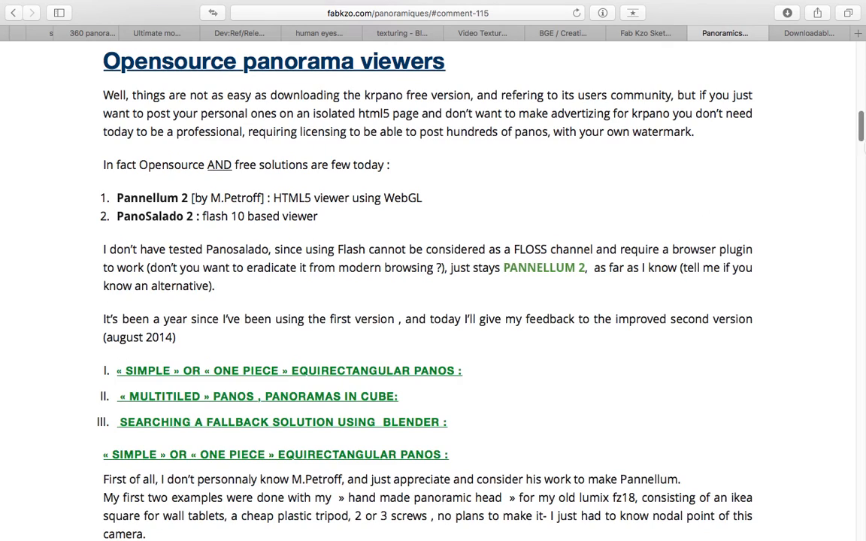
pyautogui.scroll(-15, 702, 218)
pyautogui.moveTo(863, 174)
pyautogui.mouseDown()
pyautogui.moveTo(854, 331)
pyautogui.moveTo(862, 162)
pyautogui.moveTo(856, 190)
pyautogui.mouseUp()
# - Load the embedded St-Cado panorama, look around it, and return to the start of the article
pyautogui.click(427, 96)
pyautogui.scroll(3, 483, 153)
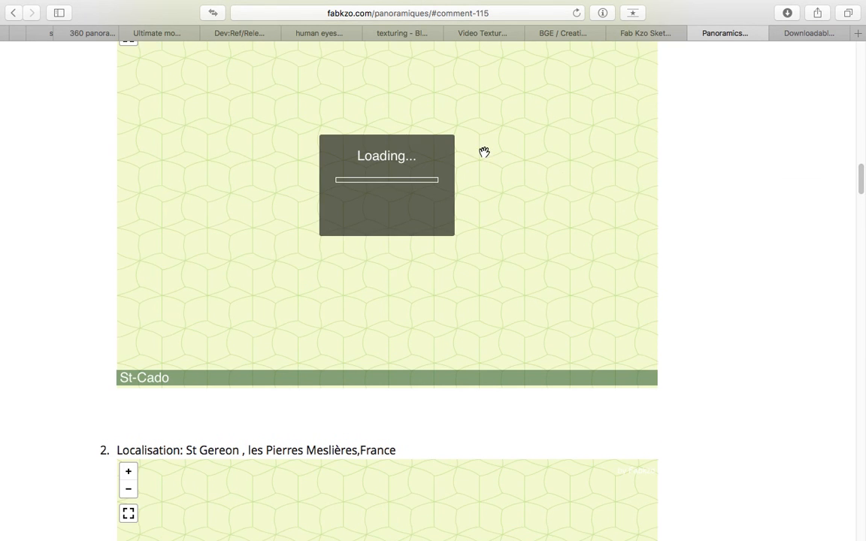
pyautogui.scroll(3, 561, 180)
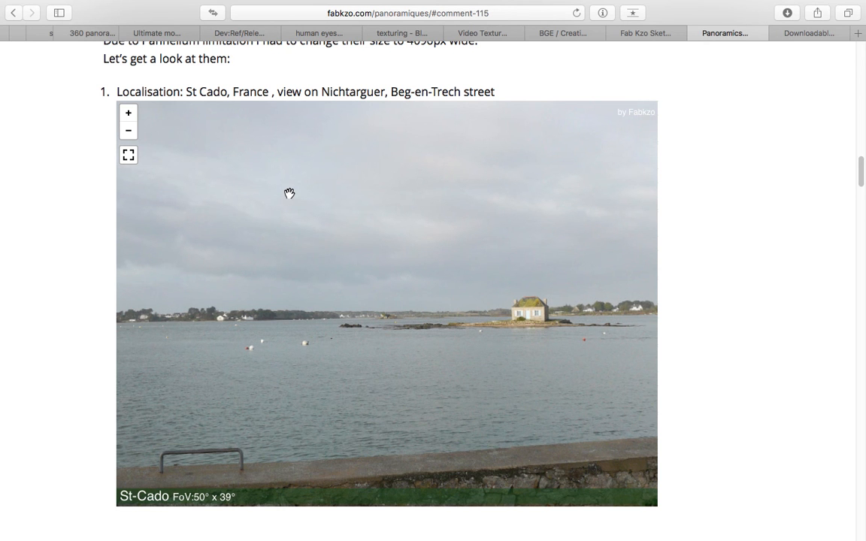
pyautogui.moveTo(487, 304); pyautogui.dragTo(260, 309)
pyautogui.moveTo(862, 171); pyautogui.dragTo(862, 47)
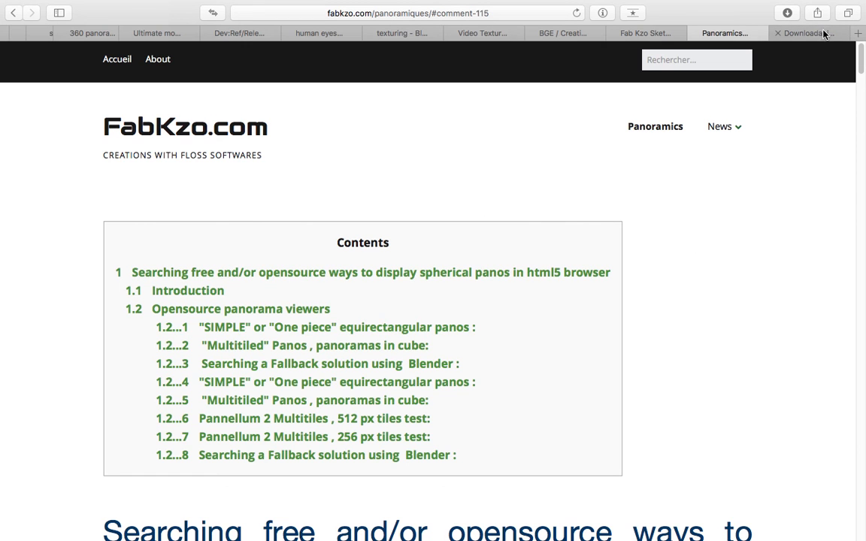
# - Go back to the Sketchfab pano-mapping page and look around the forest panorama, both embedded and in fullscreen
pyautogui.hotkey('ctrl', 'Tab')
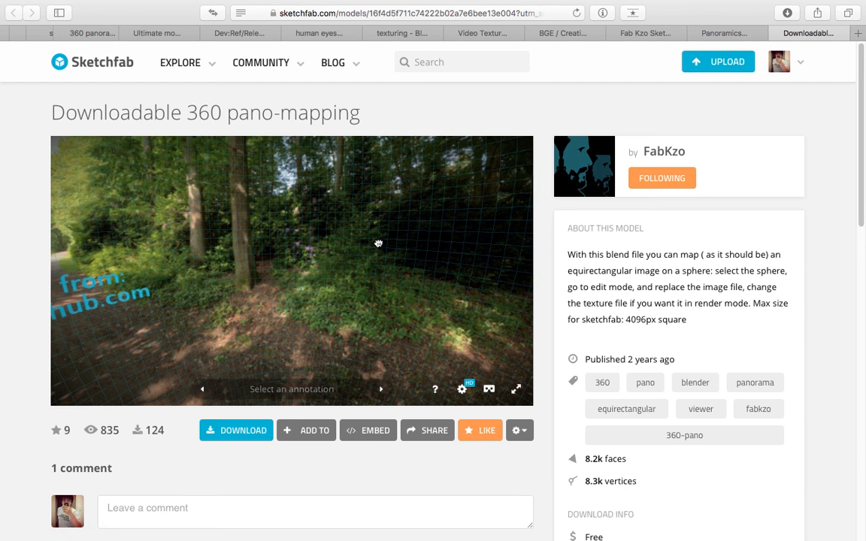
pyautogui.moveTo(393, 243)
pyautogui.mouseDown()
pyautogui.moveTo(267, 216)
pyautogui.moveTo(301, 192)
pyautogui.moveTo(210, 213)
pyautogui.moveTo(356, 205)
pyautogui.moveTo(349, 271)
pyautogui.moveTo(319, 292)
pyautogui.moveTo(277, 276)
pyautogui.moveTo(396, 271)
pyautogui.moveTo(396, 254)
pyautogui.moveTo(306, 265)
pyautogui.moveTo(354, 278)
pyautogui.moveTo(367, 232)
pyautogui.mouseUp()
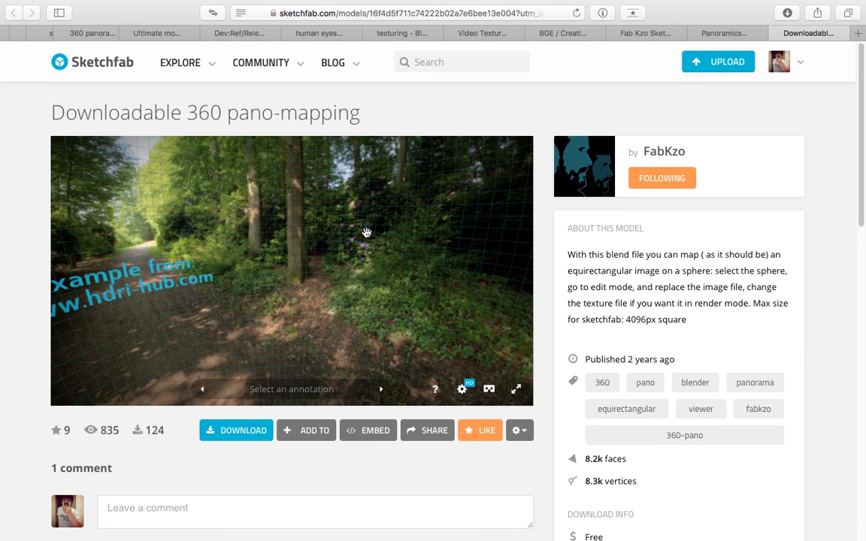
pyautogui.moveTo(399, 249); pyautogui.dragTo(422, 256)
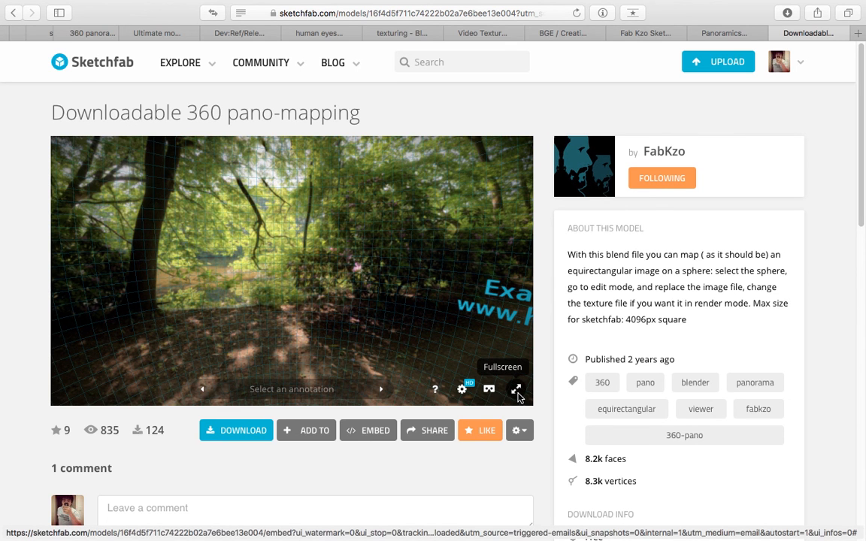
pyautogui.click(516, 390)
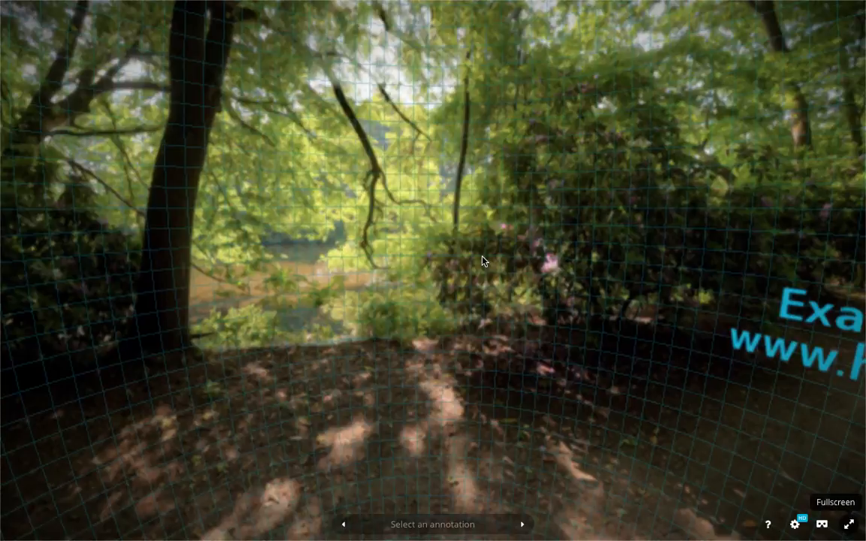
pyautogui.moveTo(483, 256)
pyautogui.mouseDown()
pyautogui.moveTo(498, 230)
pyautogui.moveTo(409, 243)
pyautogui.moveTo(309, 237)
pyautogui.moveTo(459, 207)
pyautogui.moveTo(556, 204)
pyautogui.moveTo(534, 222)
pyautogui.moveTo(491, 149)
pyautogui.moveTo(526, 218)
pyautogui.moveTo(637, 329)
pyautogui.moveTo(440, 298)
pyautogui.moveTo(615, 276)
pyautogui.moveTo(571, 252)
pyautogui.moveTo(226, 255)
pyautogui.moveTo(309, 247)
pyautogui.mouseUp()
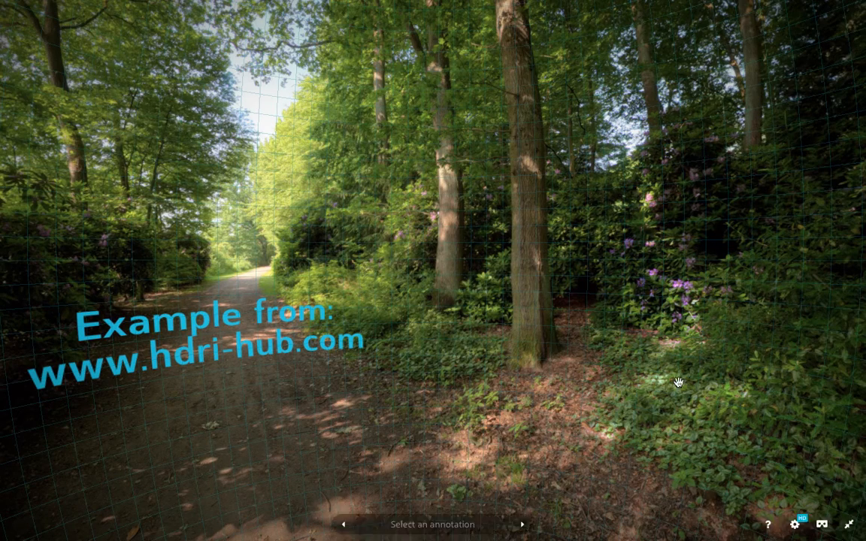
pyautogui.click(851, 526)
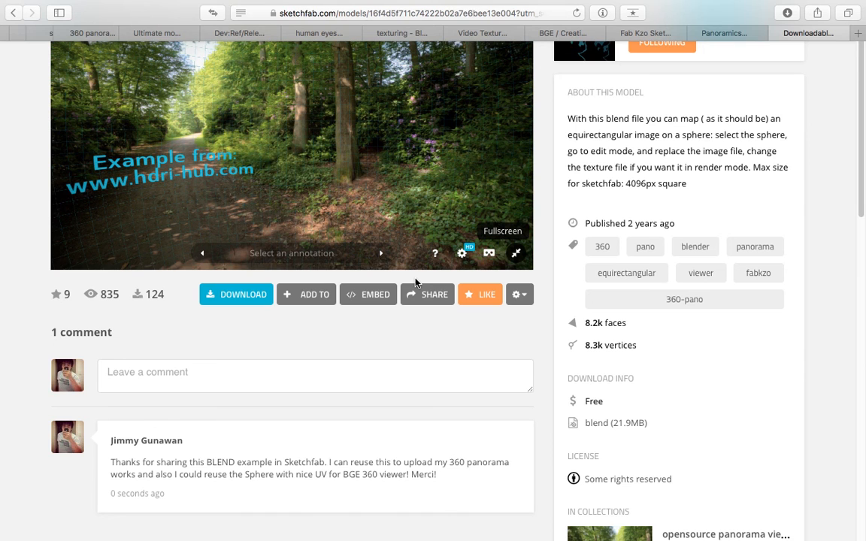
# - Examine the sphere mapping in the pano-mapping model's preview by rotating and zooming the forest panorama
pyautogui.scroll(2, 416, 284)
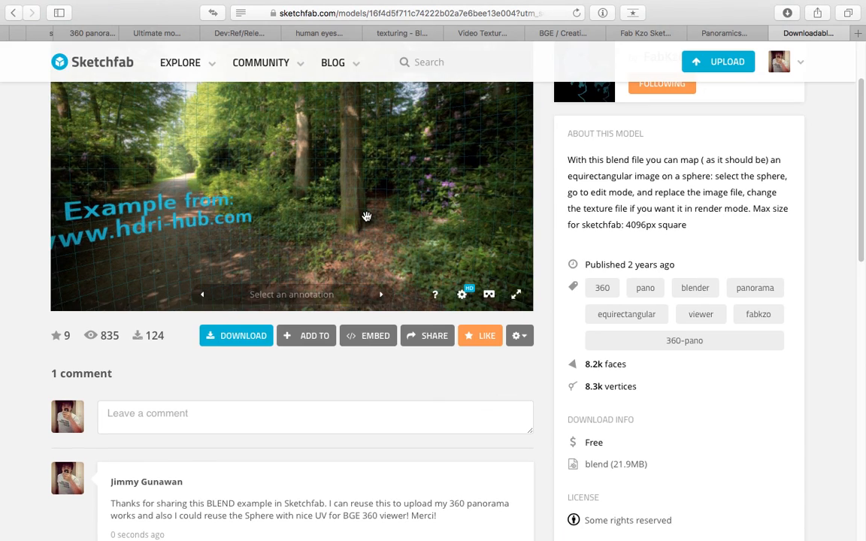
pyautogui.scroll(-10, 360, 219)
pyautogui.moveTo(360, 220)
pyautogui.mouseDown()
pyautogui.moveTo(392, 223)
pyautogui.moveTo(290, 234)
pyautogui.moveTo(311, 213)
pyautogui.moveTo(279, 216)
pyautogui.moveTo(364, 207)
pyautogui.mouseUp()
pyautogui.scroll(-10, 290, 234)
pyautogui.scroll(10, 291, 234)
pyautogui.scroll(5, 279, 215)
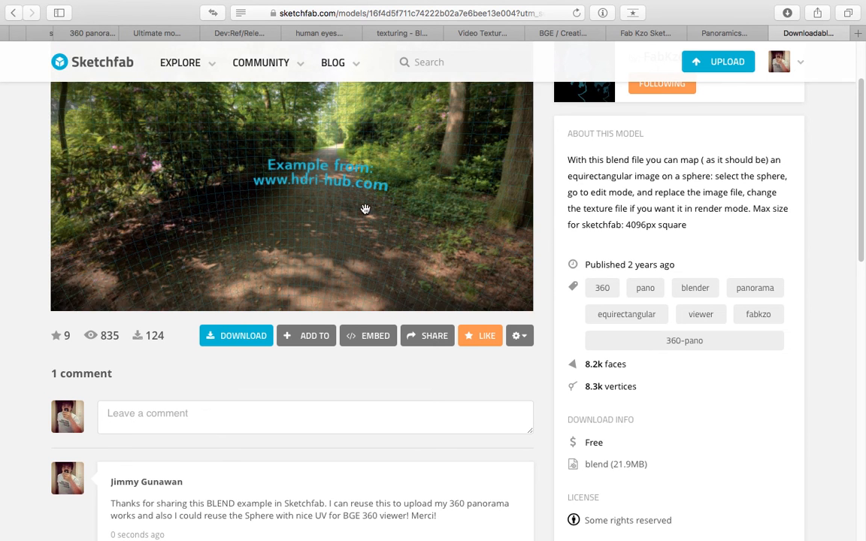
# - Download the pano-mapping blend file from Sketchfab and check its progress in the browser's downloads
pyautogui.click(244, 340)
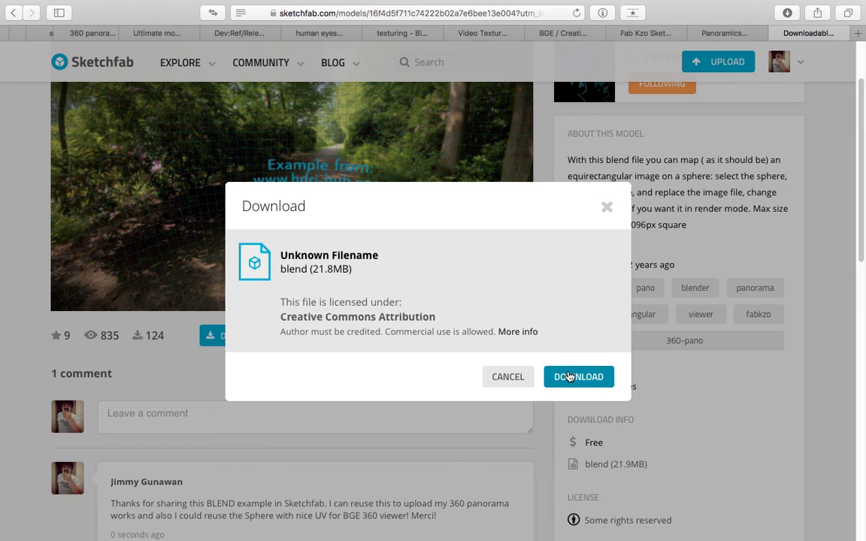
pyautogui.click(569, 376)
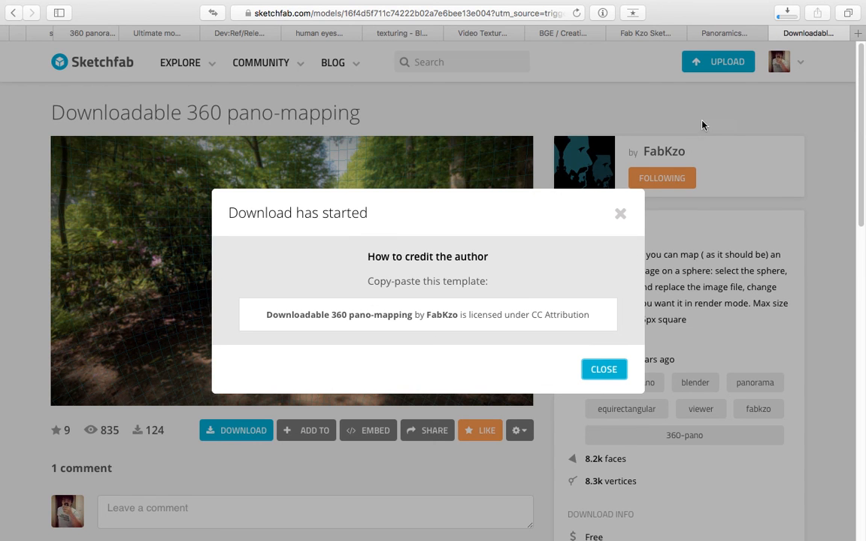
pyautogui.click(787, 15)
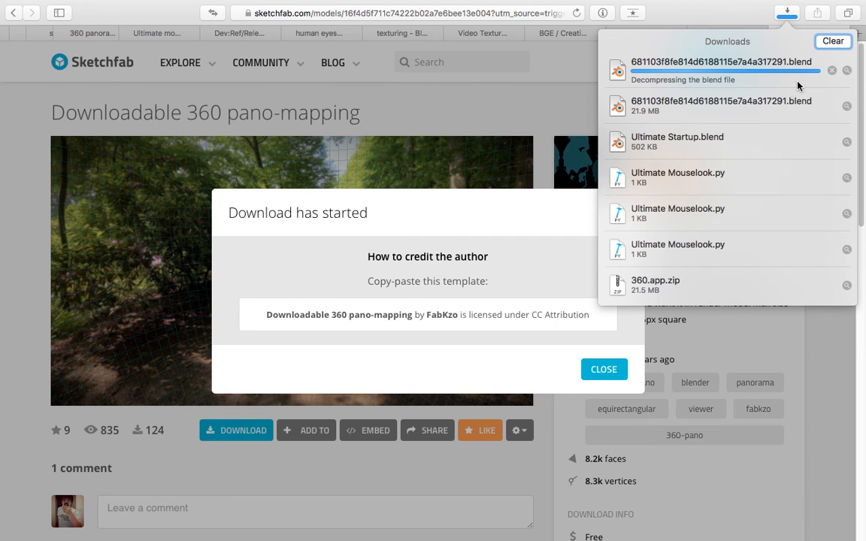
pyautogui.click(787, 14)
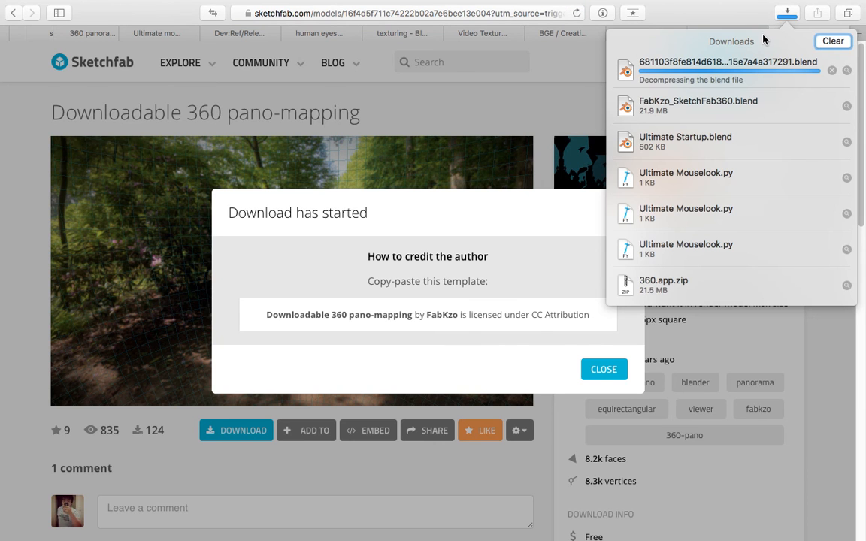
# - Reveal the downloaded blend file in Finder, move it to the desktop, and close the folder window
pyautogui.click(847, 71)
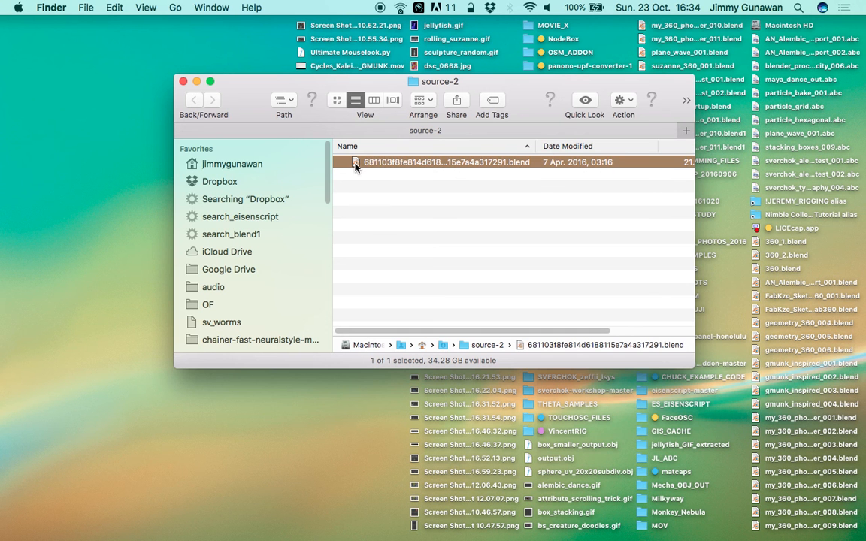
pyautogui.moveTo(356, 167); pyautogui.dragTo(46, 195)
pyautogui.click(184, 81)
# - Rename the downloaded blend file on the desktop to sphere_uv.blend
pyautogui.click(790, 292)
pyautogui.click(811, 280)
pyautogui.press('Return')
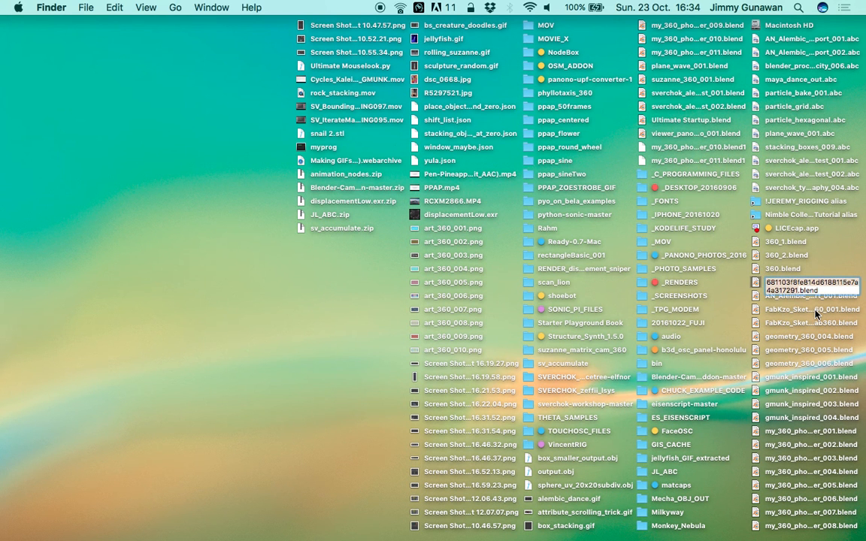
pyautogui.write('sphe')
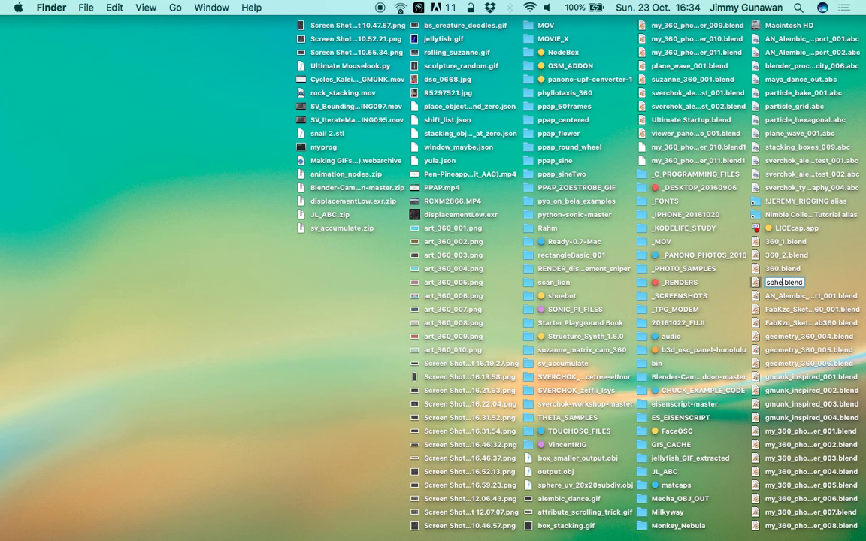
pyautogui.write('re_uv')
pyautogui.press('Return')
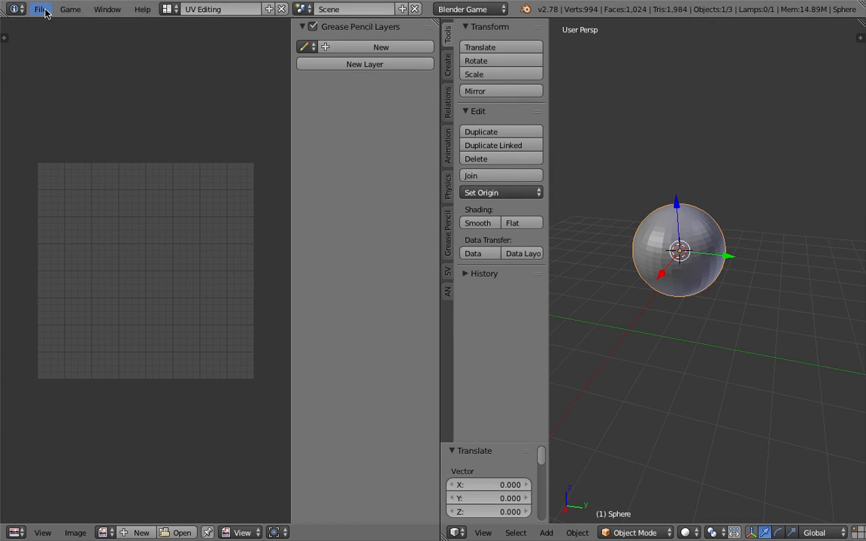
# - Open the sphere_uv.blend file from the desktop
pyautogui.click(40, 9)
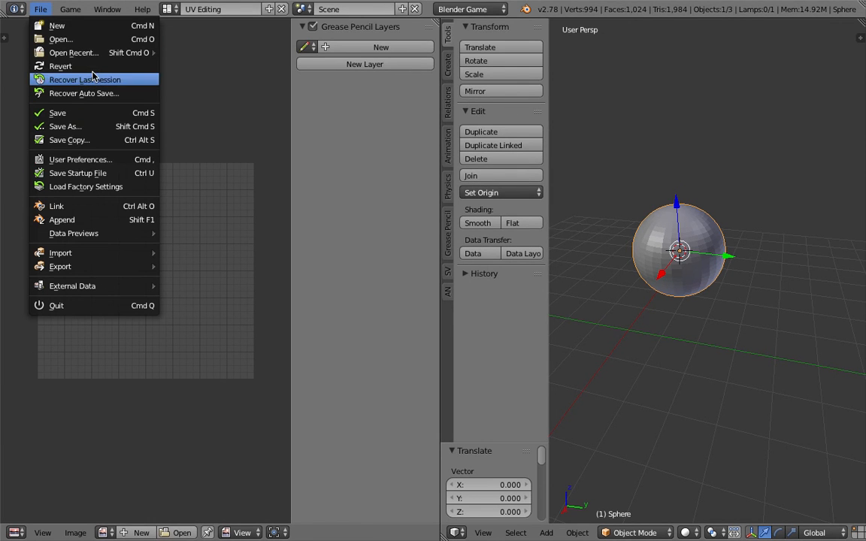
pyautogui.click(60, 39)
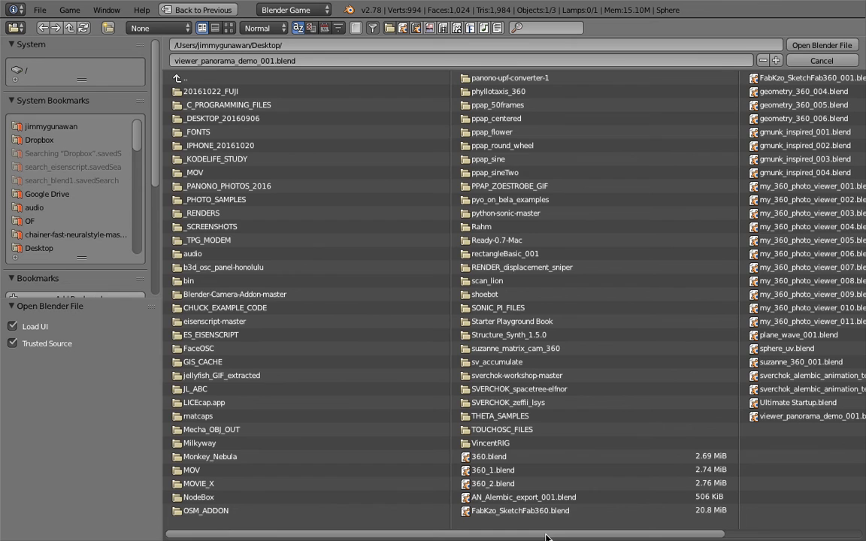
pyautogui.moveTo(549, 539); pyautogui.dragTo(661, 538)
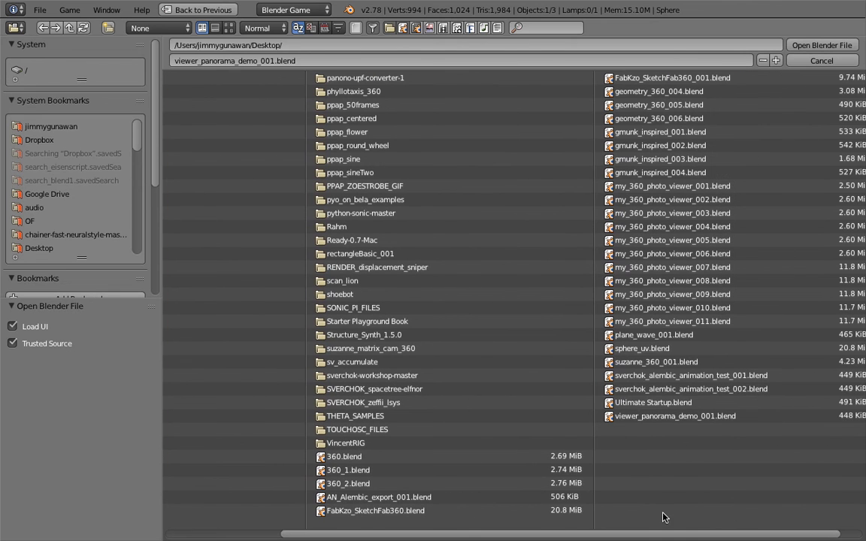
pyautogui.click(635, 349)
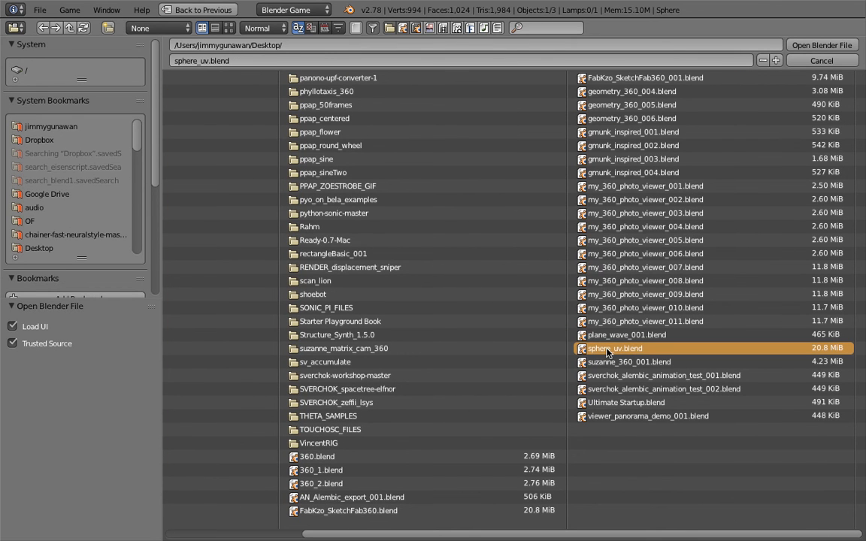
pyautogui.doubleClick(607, 350)
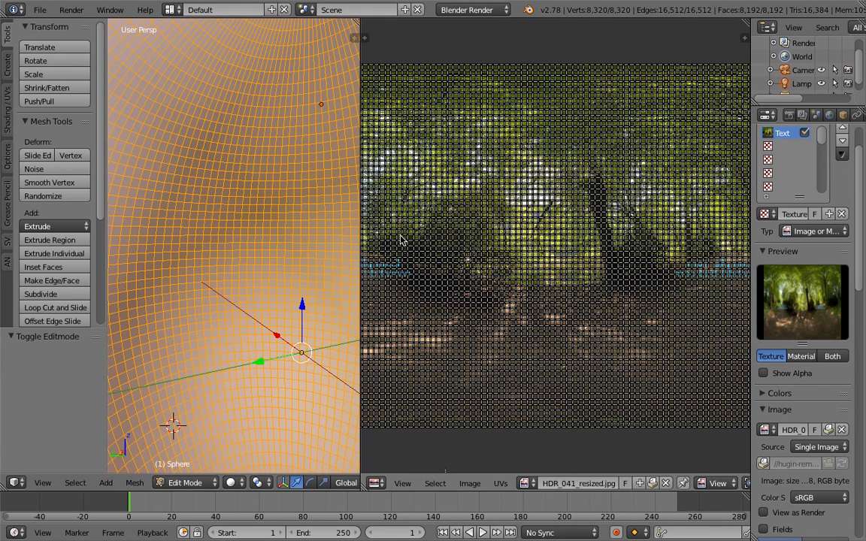
# - Examine the whole sphere mesh and compare the forest panorama with all vertices selected and deselected
pyautogui.scroll(-12, 255, 267)
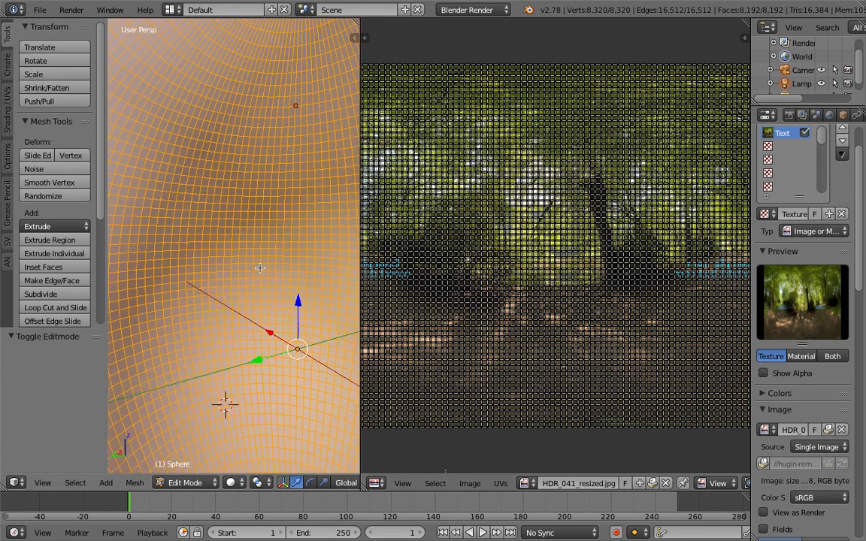
pyautogui.moveTo(255, 267)
pyautogui.mouseDown(button='middle')
pyautogui.moveTo(228, 279)
pyautogui.moveTo(256, 279)
pyautogui.mouseUp(button='middle')
pyautogui.scroll(-4, 228, 279)
pyautogui.press('Tab')
pyautogui.click(330, 279)
pyautogui.moveTo(288, 247); pyautogui.dragTo(279, 253, button='middle')
pyautogui.press('a')
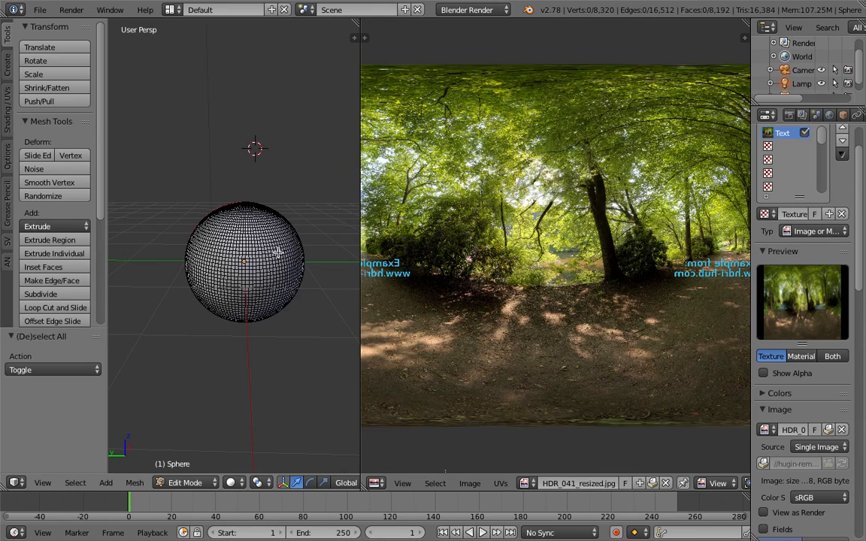
pyautogui.press('a')
pyautogui.press('a')
pyautogui.press('a')
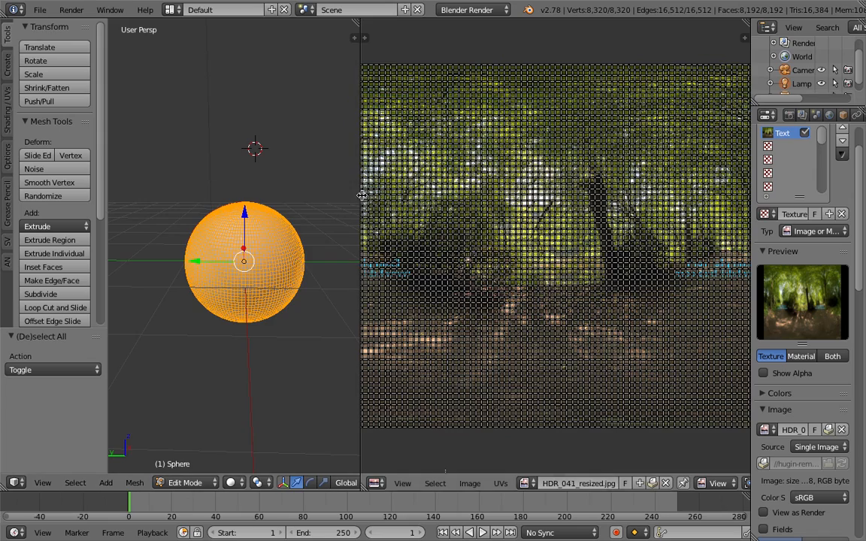
# - Enlarge the UV view and inspect how the sphere's UV grid covers the HDR_041_resized.jpg panorama
pyautogui.moveTo(360, 195); pyautogui.dragTo(233, 195)
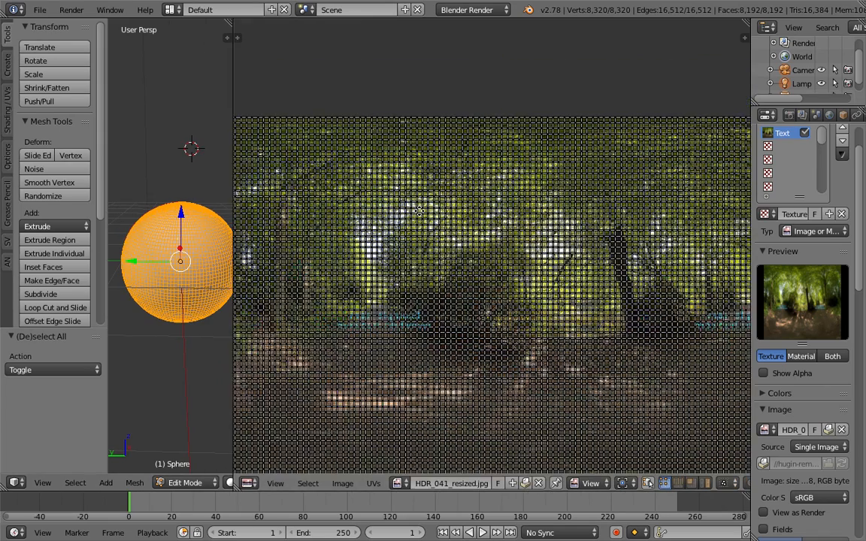
pyautogui.scroll(4, 404, 202)
pyautogui.scroll(-7, 450, 273)
pyautogui.scroll(4, 450, 273)
pyautogui.scroll(-1, 452, 273)
pyautogui.moveTo(452, 272); pyautogui.dragTo(427, 264, button='middle')
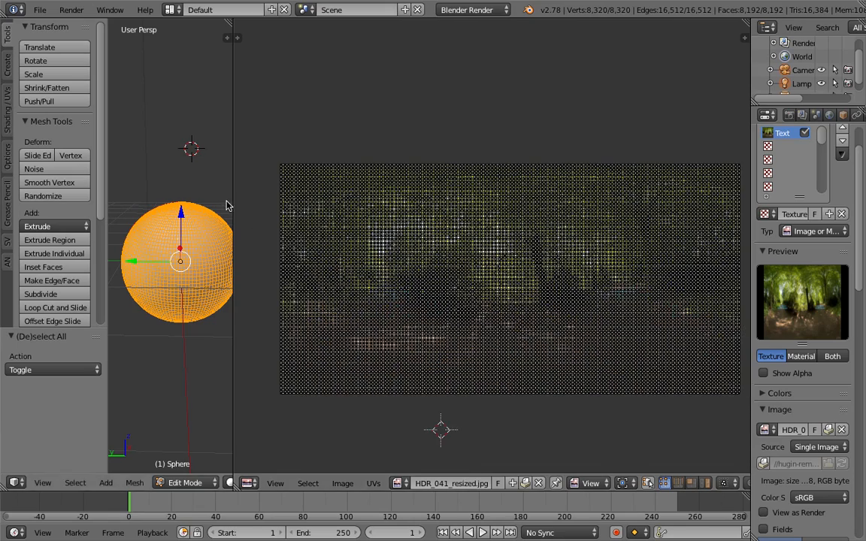
pyautogui.moveTo(517, 213); pyautogui.dragTo(493, 210, button='middle')
pyautogui.scroll(1, 554, 201)
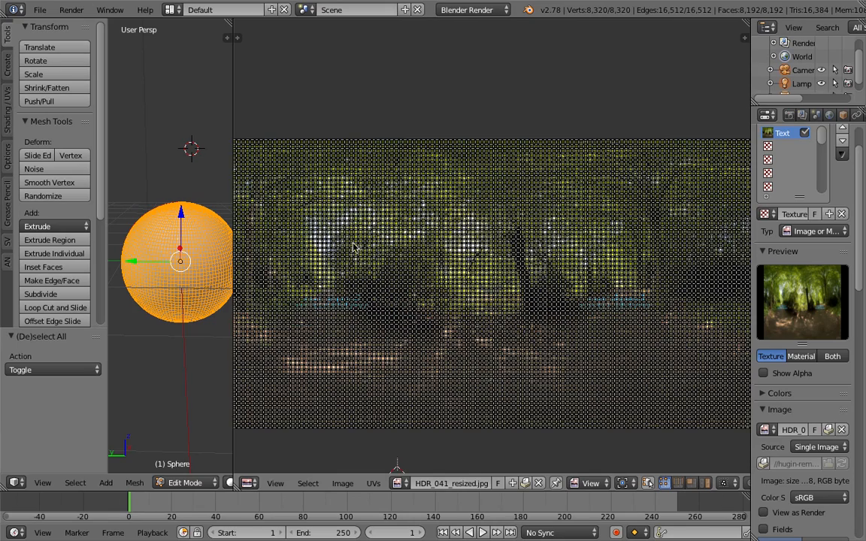
# - Give the 3D view more room, return the sphere to Object Mode, and look around it
pyautogui.moveTo(233, 113); pyautogui.dragTo(317, 112)
pyautogui.moveTo(256, 239); pyautogui.dragTo(235, 259, button='middle')
pyautogui.press('Tab')
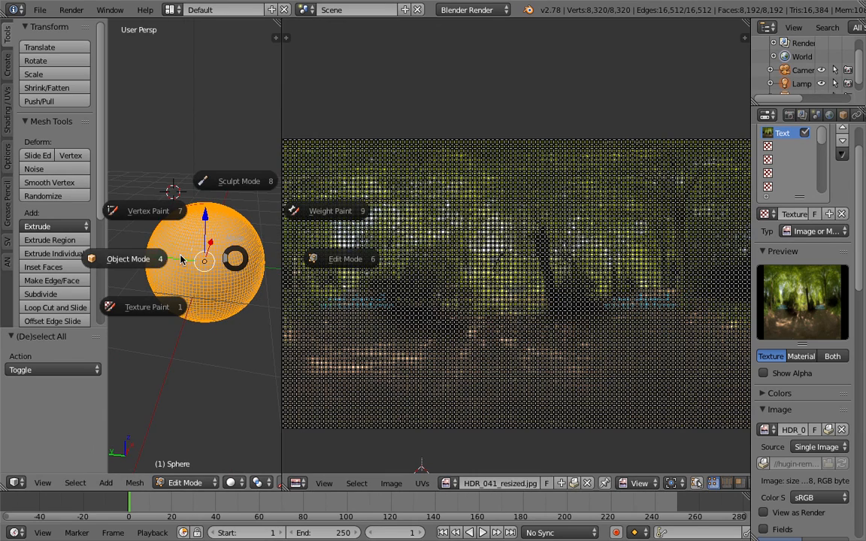
pyautogui.click(139, 259)
pyautogui.moveTo(275, 154)
pyautogui.mouseDown(button='middle')
pyautogui.moveTo(201, 152)
pyautogui.moveTo(169, 182)
pyautogui.mouseUp(button='middle')
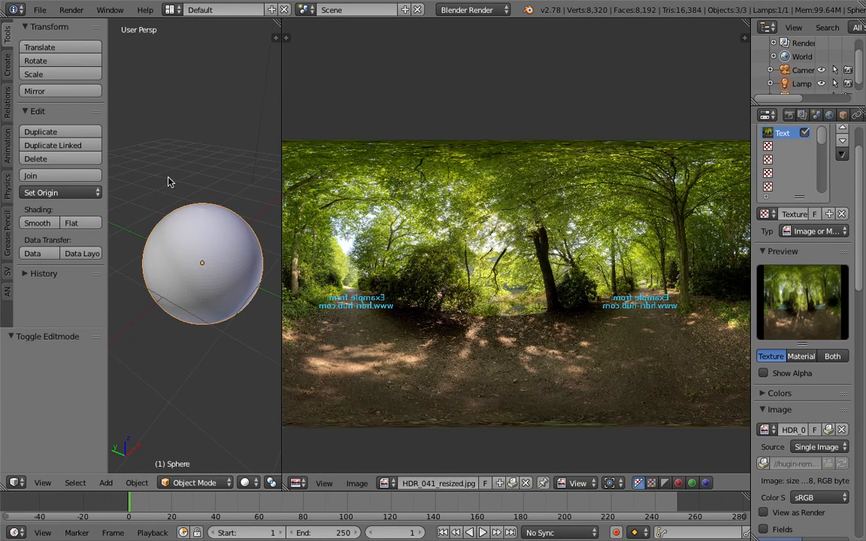
# - Start a new default scene
pyautogui.click(45, 13)
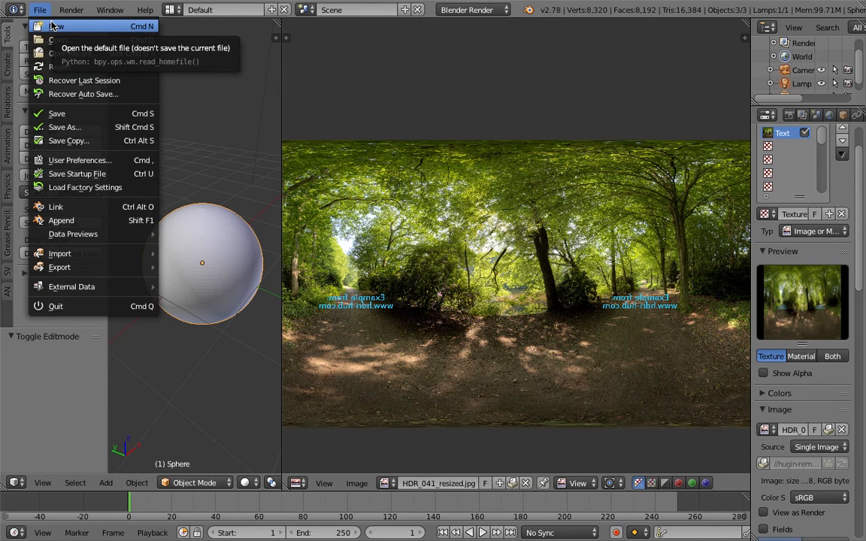
pyautogui.click(54, 26)
pyautogui.press('Return')
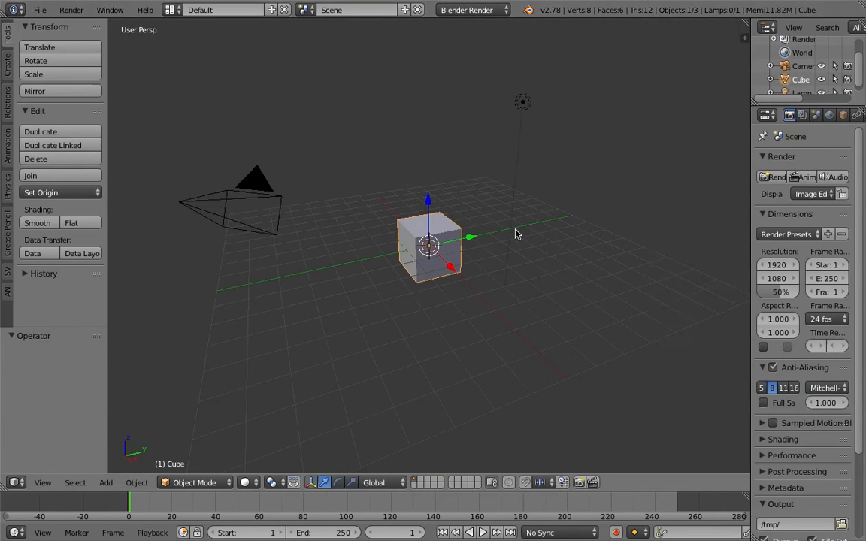
pyautogui.moveTo(512, 233); pyautogui.dragTo(493, 209, button='middle')
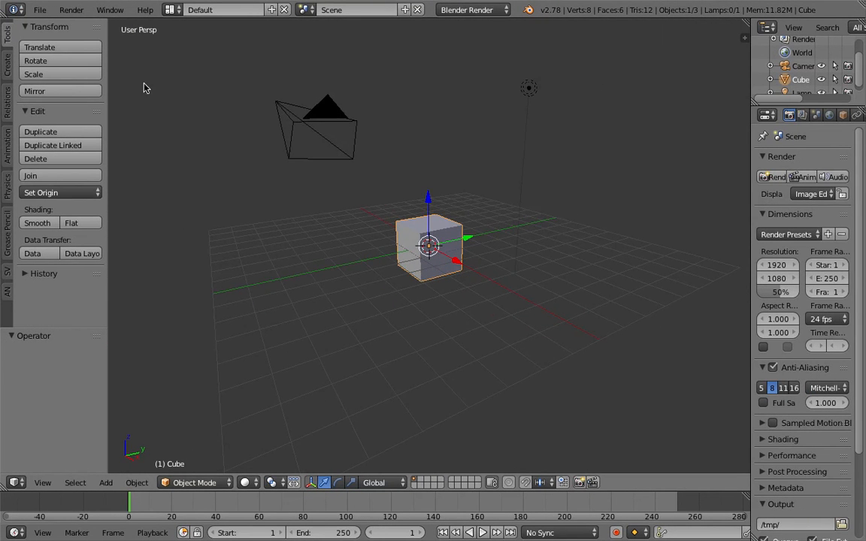
# - Reopen the recent file viewer_panorama_demo_001.blend
pyautogui.click(40, 10)
pyautogui.moveTo(87, 55)
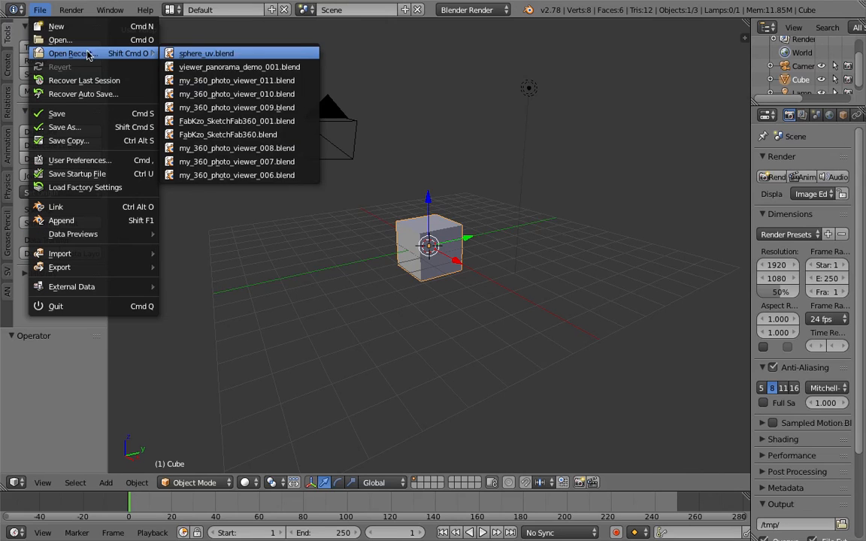
pyautogui.click(258, 68)
# - Delete the default cube from the scene
pyautogui.moveTo(429, 230); pyautogui.dragTo(423, 265, button='middle')
pyautogui.press('x')
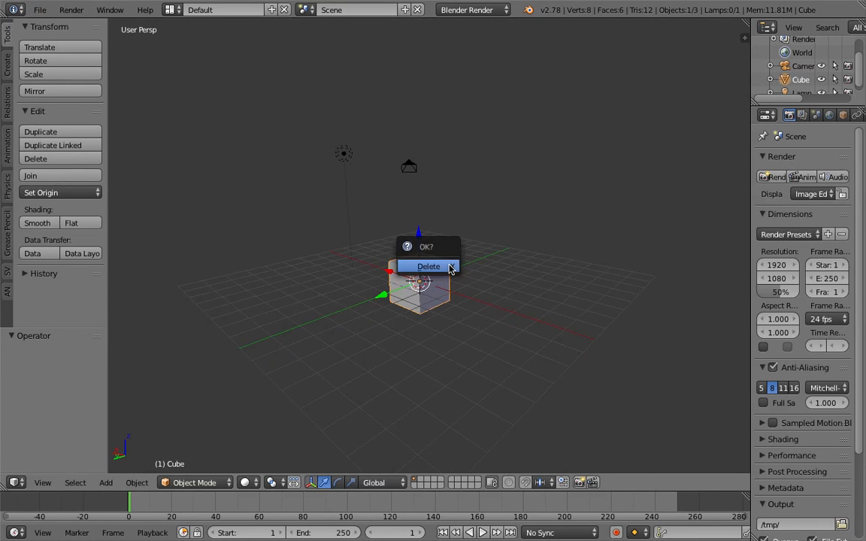
pyautogui.click(423, 264)
pyautogui.moveTo(512, 237); pyautogui.dragTo(325, 219, button='middle')
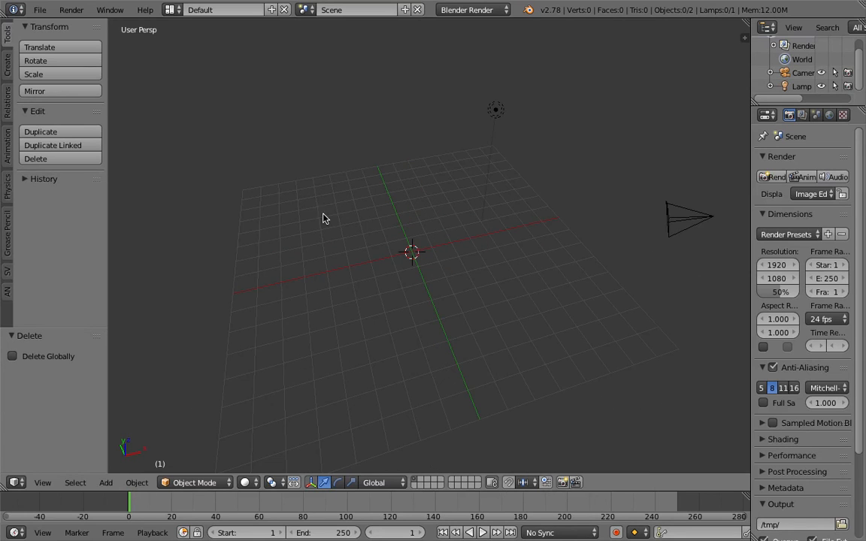
# - Append the Sphere object from sphere_uv.blend on the desktop into the scene
pyautogui.click(40, 10)
pyautogui.moveTo(121, 253)
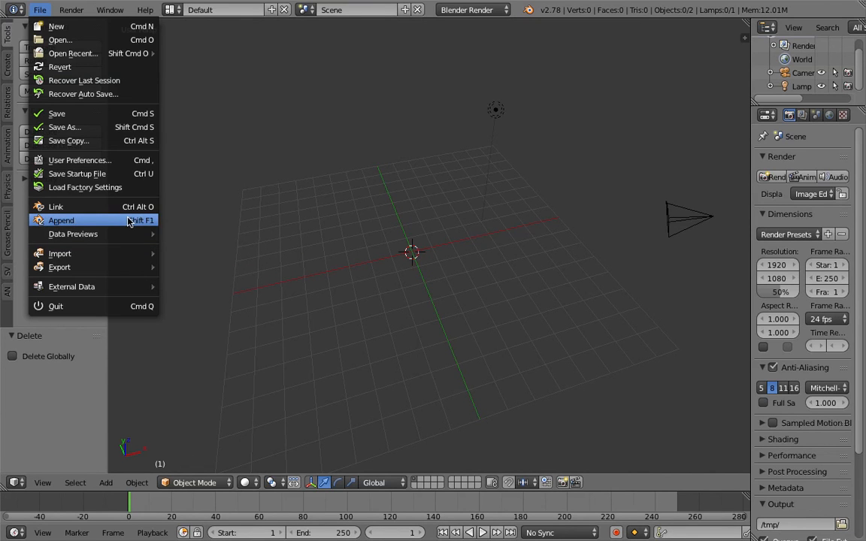
pyautogui.click(40, 10)
pyautogui.click(40, 10)
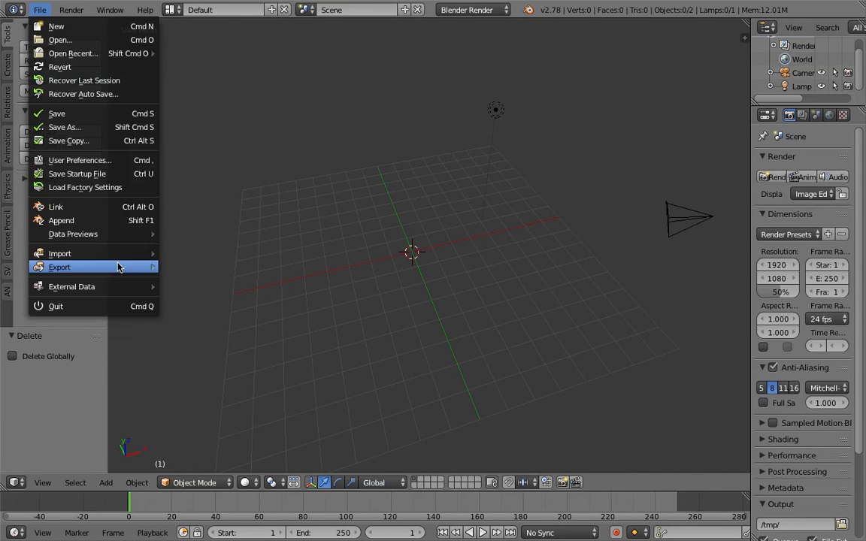
pyautogui.click(116, 224)
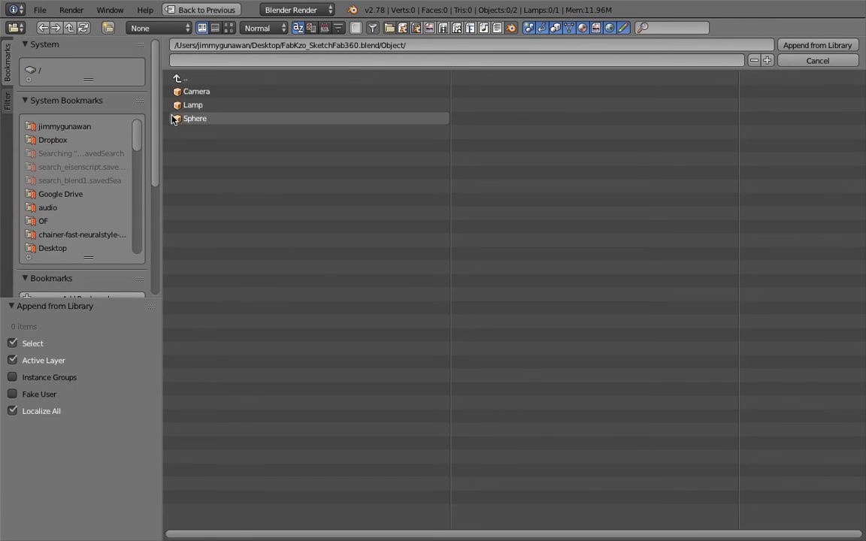
pyautogui.click(63, 249)
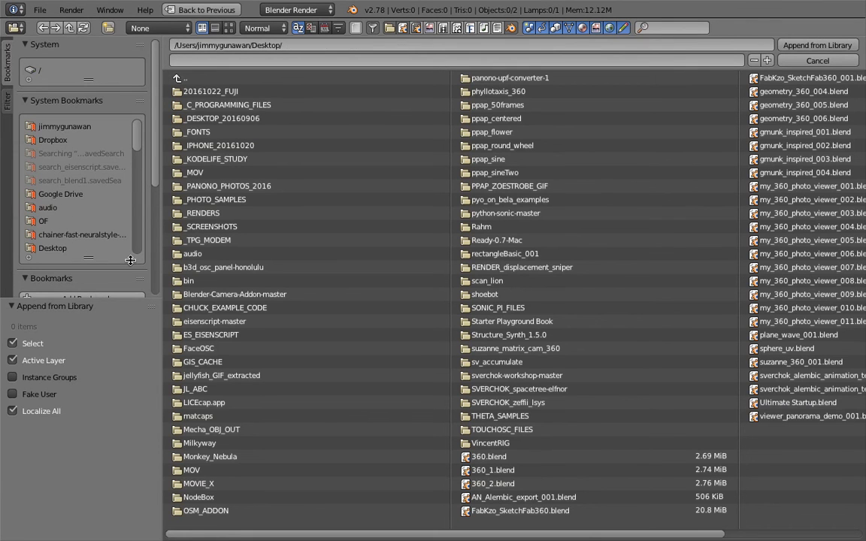
pyautogui.moveTo(543, 534); pyautogui.dragTo(655, 537)
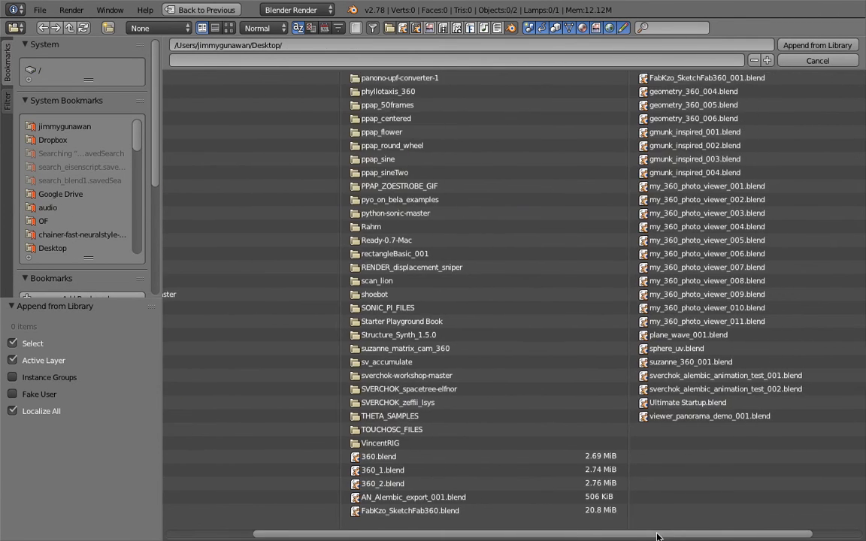
pyautogui.click(645, 349)
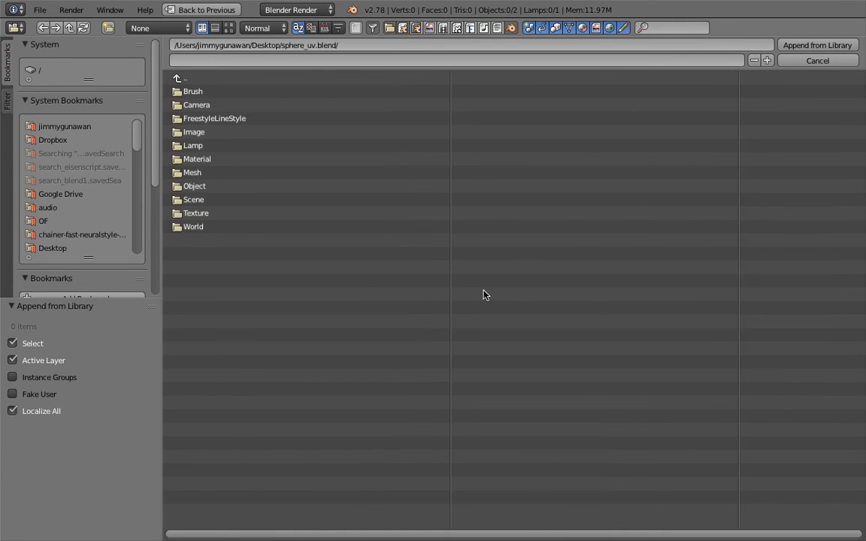
pyautogui.click(209, 188)
pyautogui.click(208, 120)
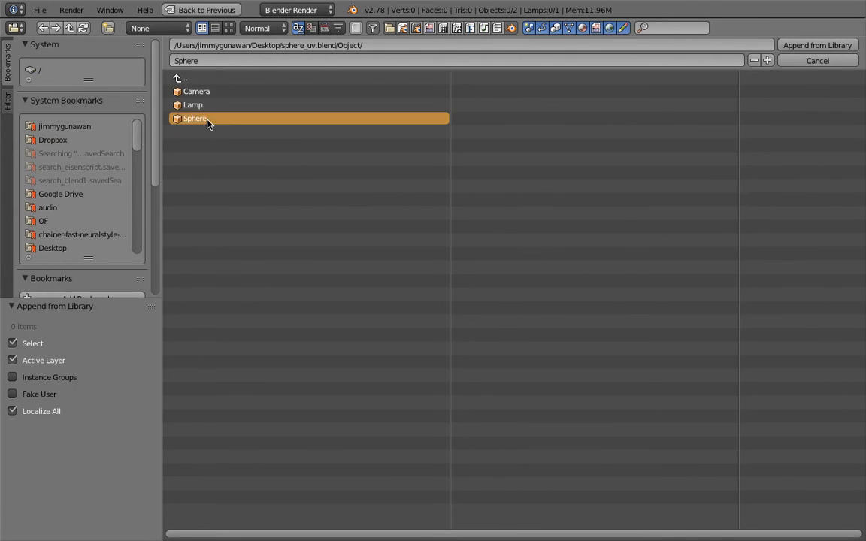
pyautogui.click(799, 47)
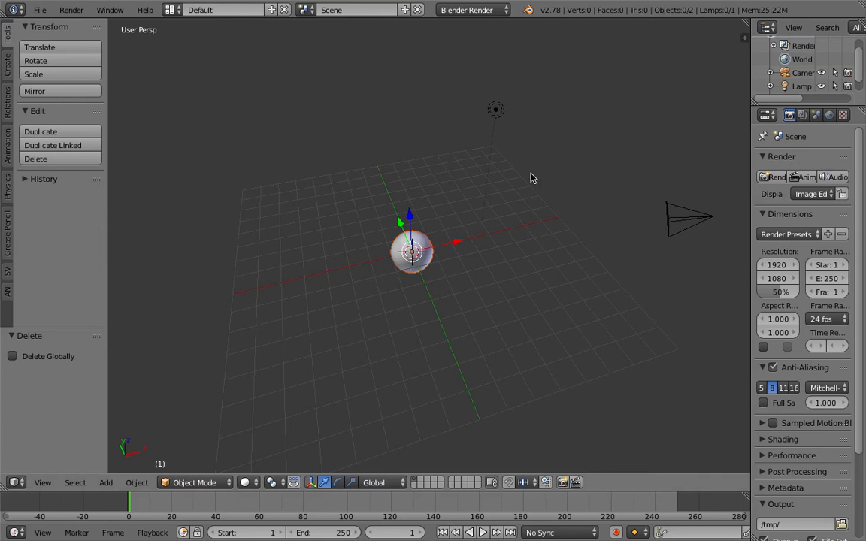
# - Set the viewport shading to Texture and view the forest panorama on the appended sphere from several sides
pyautogui.scroll(6, 414, 262)
pyautogui.keyDown('shift'); pyautogui.moveTo(365, 323); pyautogui.dragTo(412, 255, button='middle'); pyautogui.keyUp('shift')
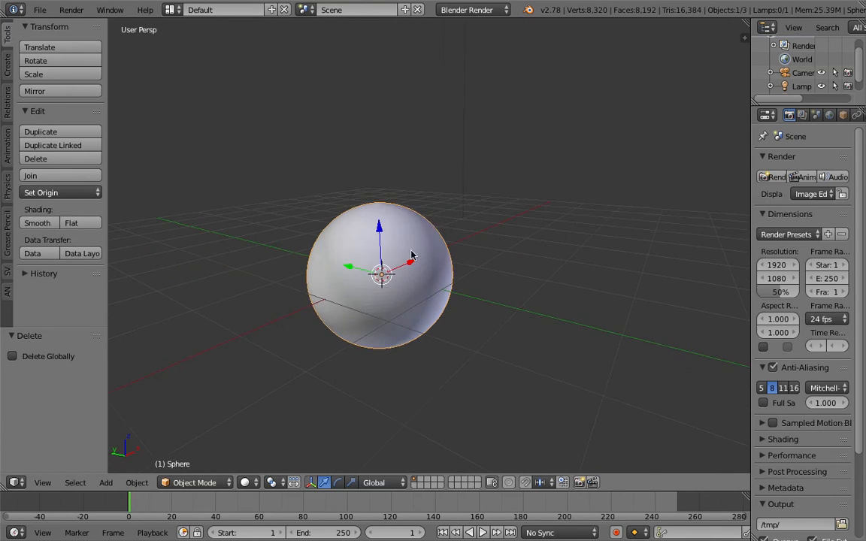
pyautogui.scroll(-2, 412, 256)
pyautogui.press('z')
pyautogui.press('z')
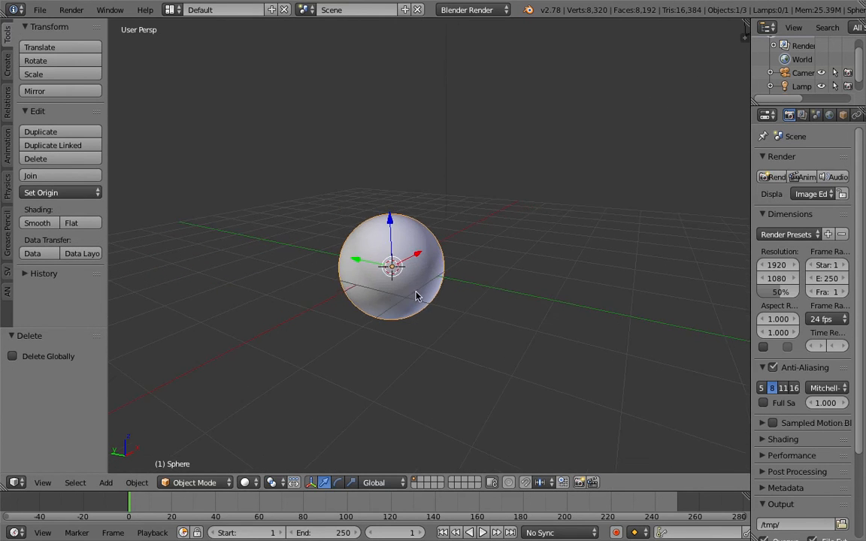
pyautogui.click(248, 483)
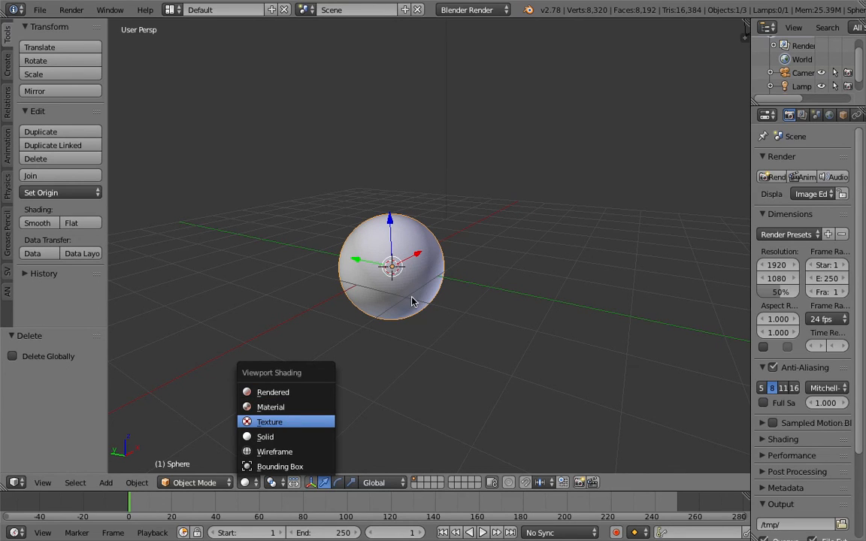
pyautogui.moveTo(424, 296); pyautogui.dragTo(331, 303, button='middle')
pyautogui.scroll(4, 418, 300)
pyautogui.moveTo(481, 305); pyautogui.dragTo(351, 314, button='middle')
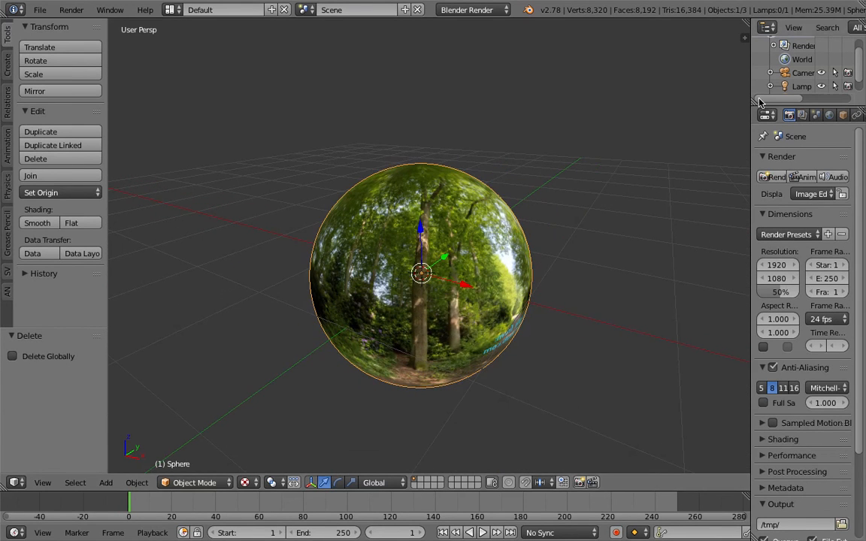
# - Widen the properties area and show the sphere's texture settings down to the image source of Texture.001
pyautogui.moveTo(751, 86); pyautogui.dragTo(533, 109)
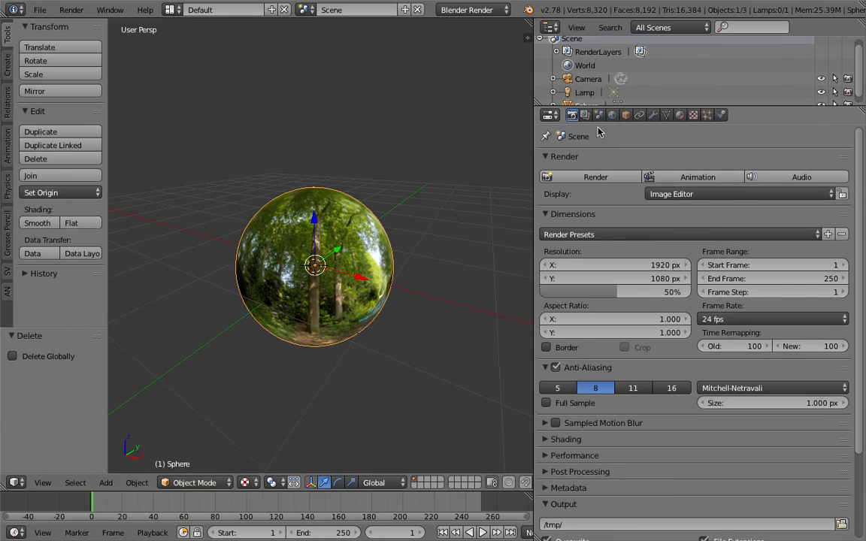
pyautogui.click(681, 115)
pyautogui.click(693, 115)
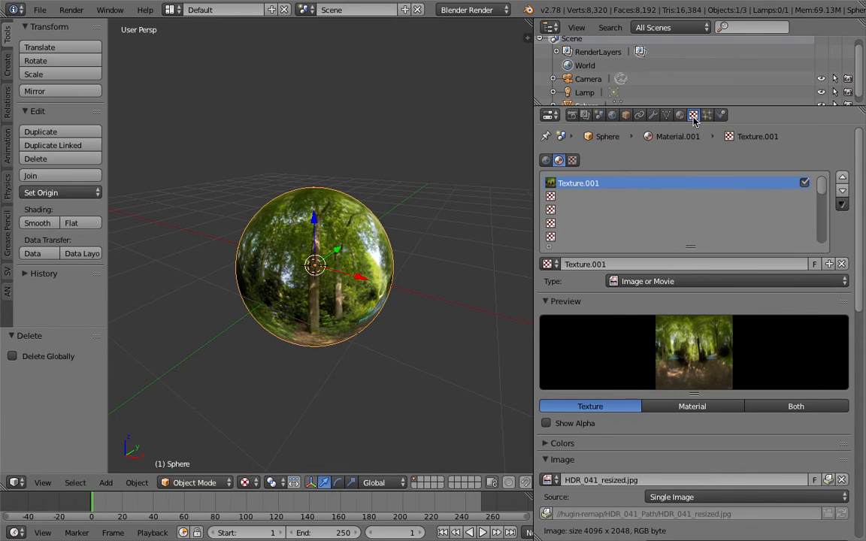
pyautogui.moveTo(410, 246); pyautogui.dragTo(285, 263, button='middle')
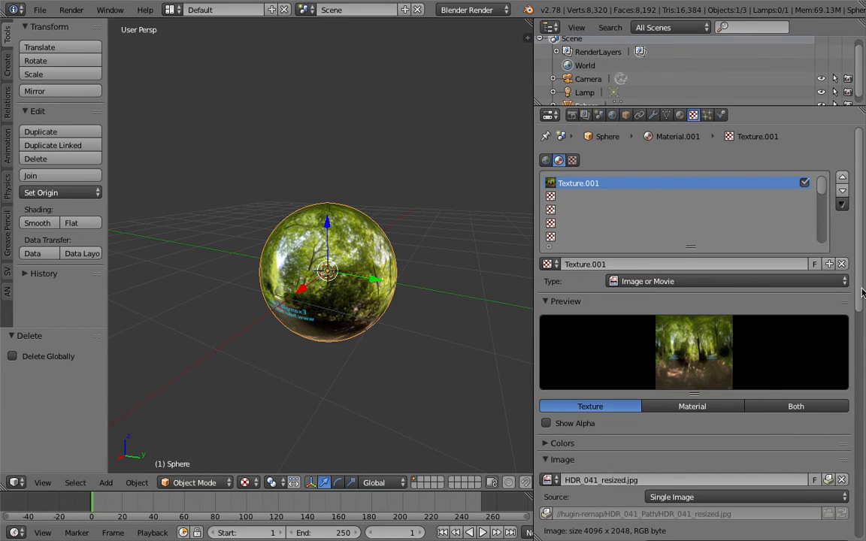
pyautogui.scroll(-3, 863, 292)
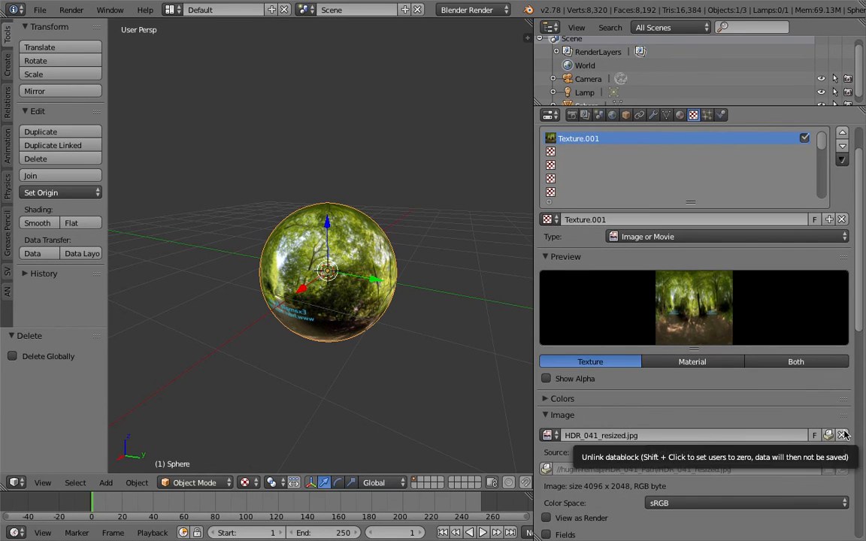
# - Replace the forest image in Texture.001 with IMG_0041.jpg from the desktop's THETA_SAMPLES folder
pyautogui.click(842, 436)
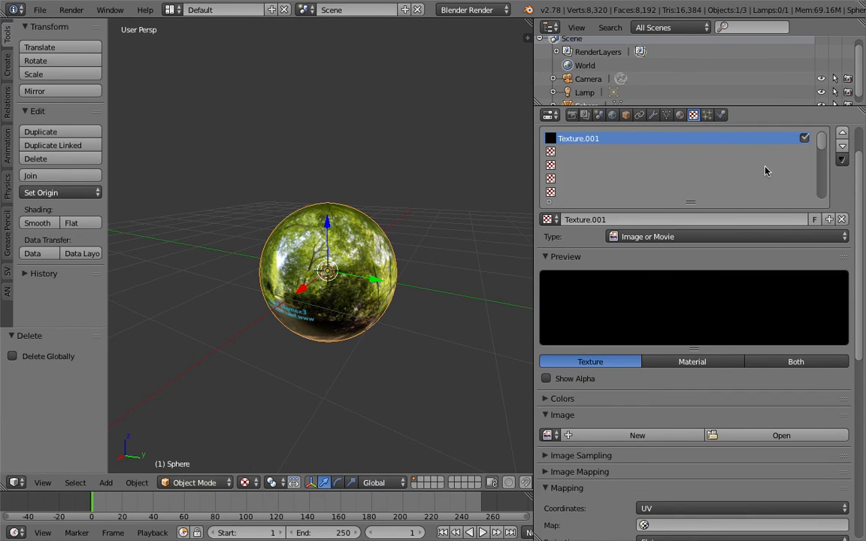
pyautogui.scroll(3, 818, 136)
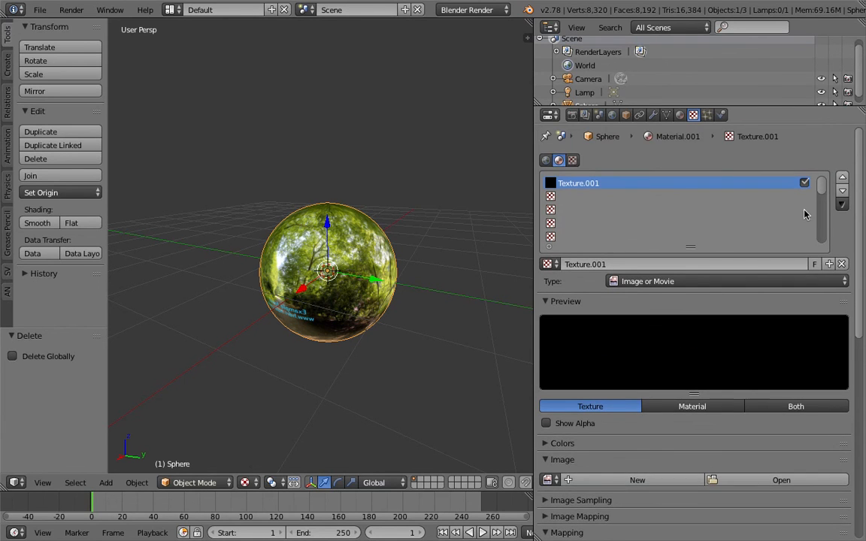
pyautogui.scroll(-3, 632, 331)
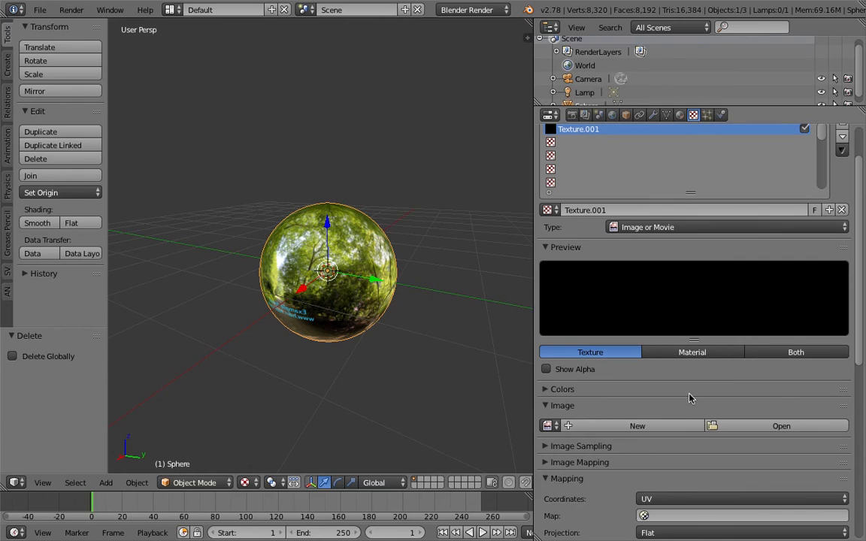
pyautogui.click(731, 426)
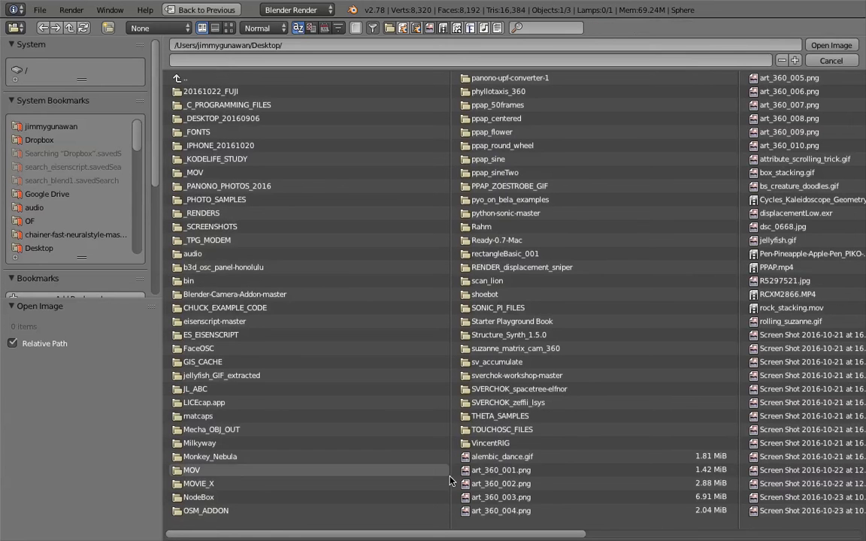
pyautogui.click(519, 418)
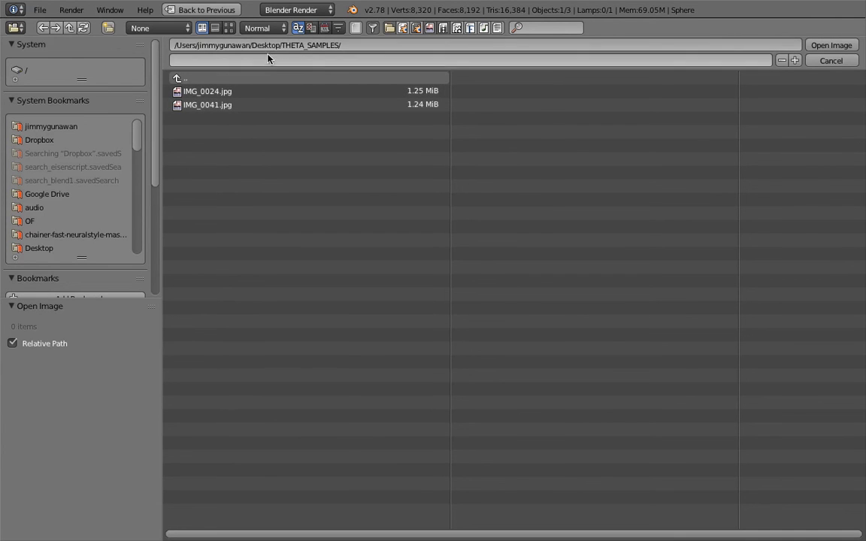
pyautogui.click(230, 91)
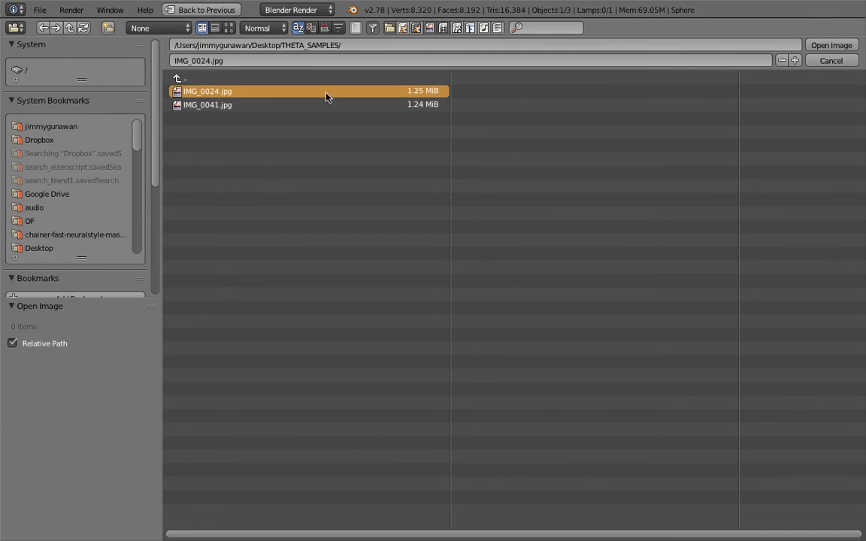
pyautogui.doubleClick(217, 105)
pyautogui.moveTo(350, 224); pyautogui.dragTo(316, 245, button='middle')
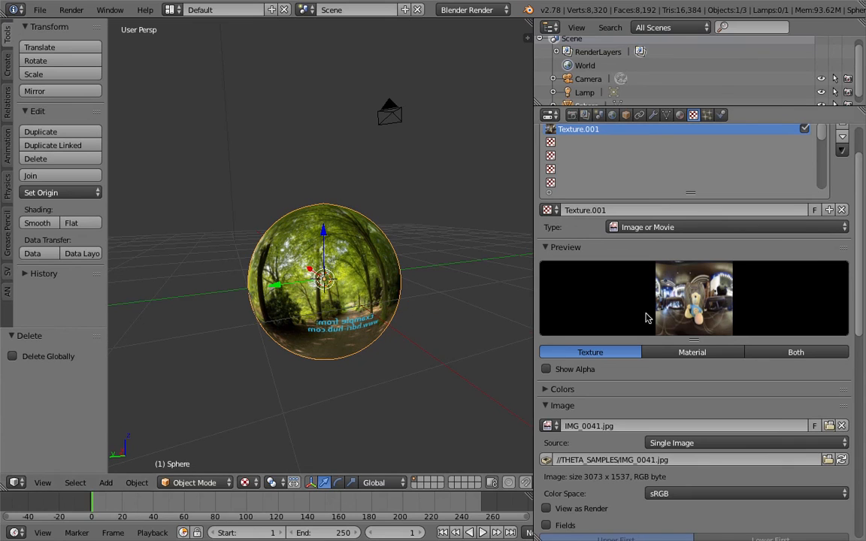
# - Assign UVMap as the map for the texture's UV coordinates
pyautogui.scroll(-4, 648, 315)
pyautogui.scroll(-6, 694, 397)
pyautogui.click(662, 359)
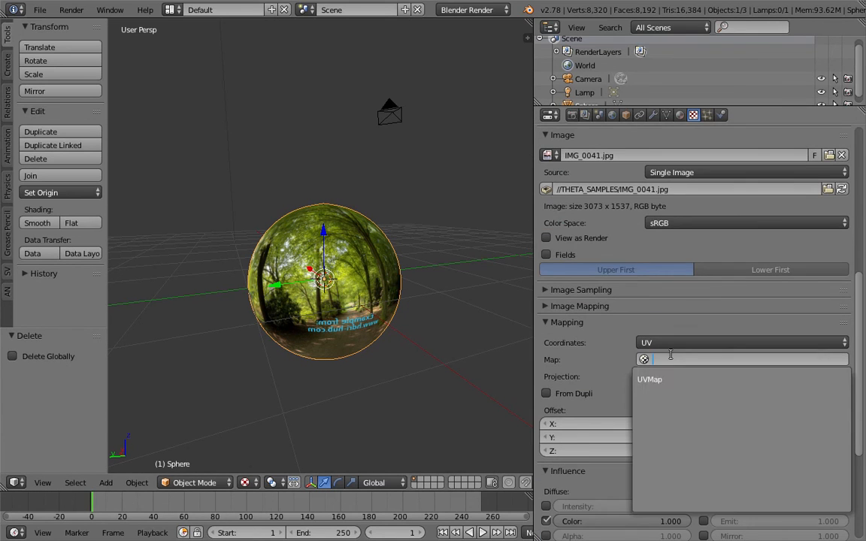
pyautogui.click(673, 378)
pyautogui.moveTo(342, 322); pyautogui.dragTo(300, 470, button='middle')
# - Switch the viewport shading to Solid and back to Texture to refresh the sphere's display
pyautogui.click(245, 483)
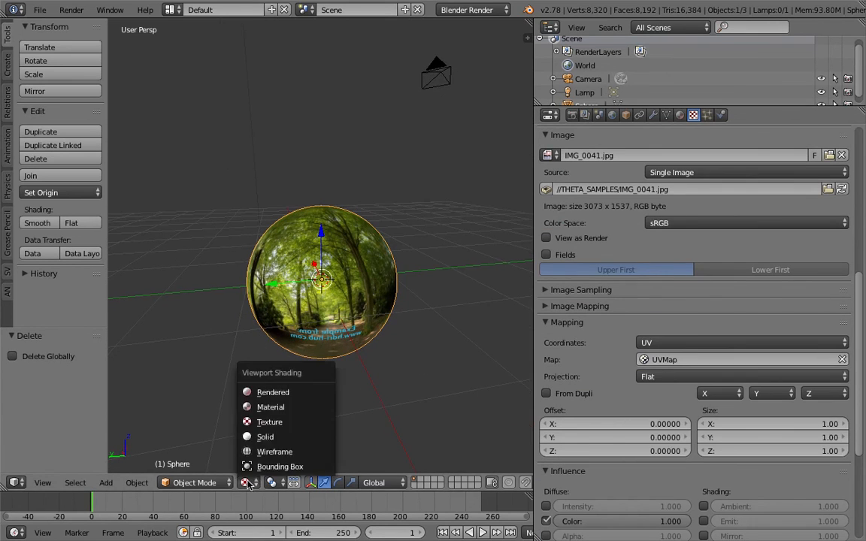
pyautogui.click(252, 435)
pyautogui.click(245, 483)
pyautogui.click(260, 420)
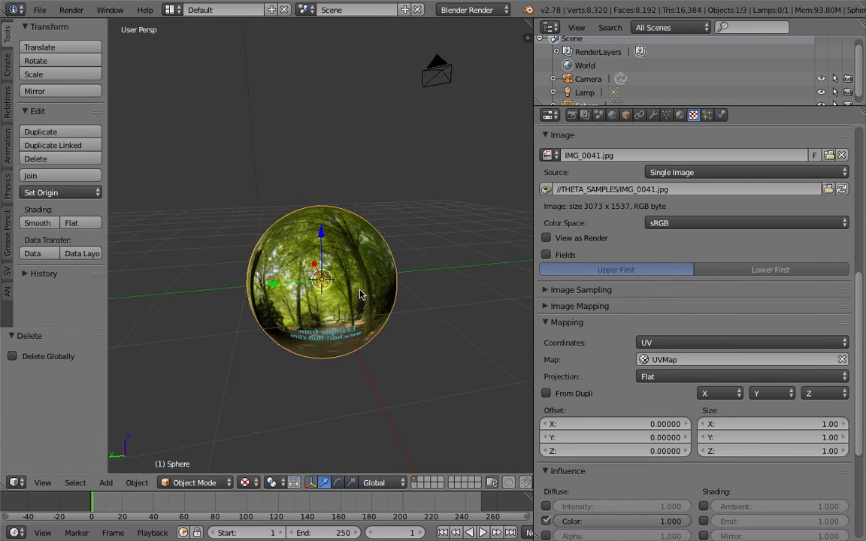
pyautogui.moveTo(259, 419); pyautogui.dragTo(323, 391, button='middle')
# - Examine the sphere's material settings from the preview down to the shading and options
pyautogui.click(680, 115)
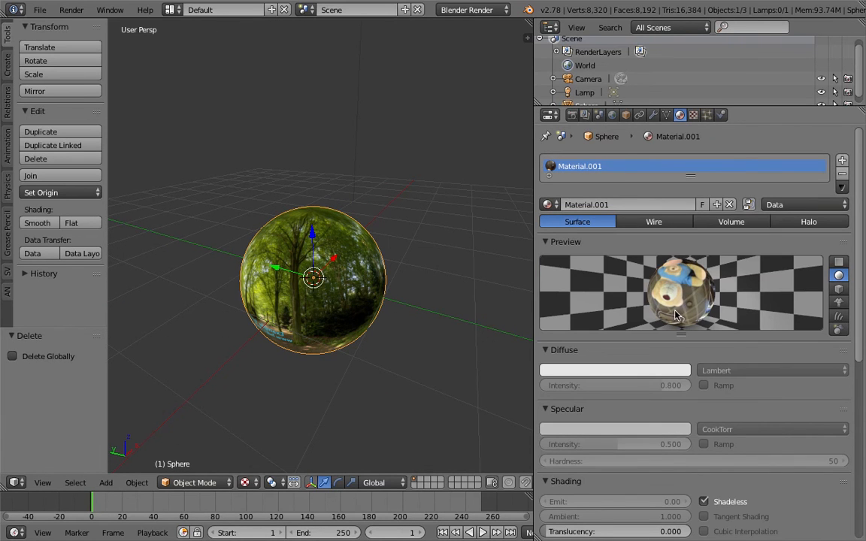
pyautogui.moveTo(448, 305); pyautogui.dragTo(382, 318, button='middle')
pyautogui.moveTo(858, 307); pyautogui.dragTo(853, 460)
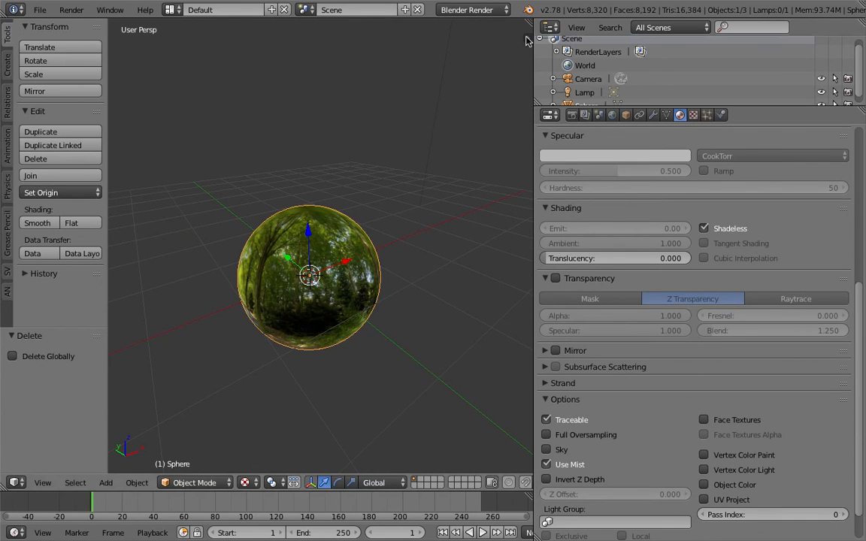
# - Show the 3D view's properties down to its shading settings and try the Shadeless display option
pyautogui.press('n')
pyautogui.scroll(-8, 472, 358)
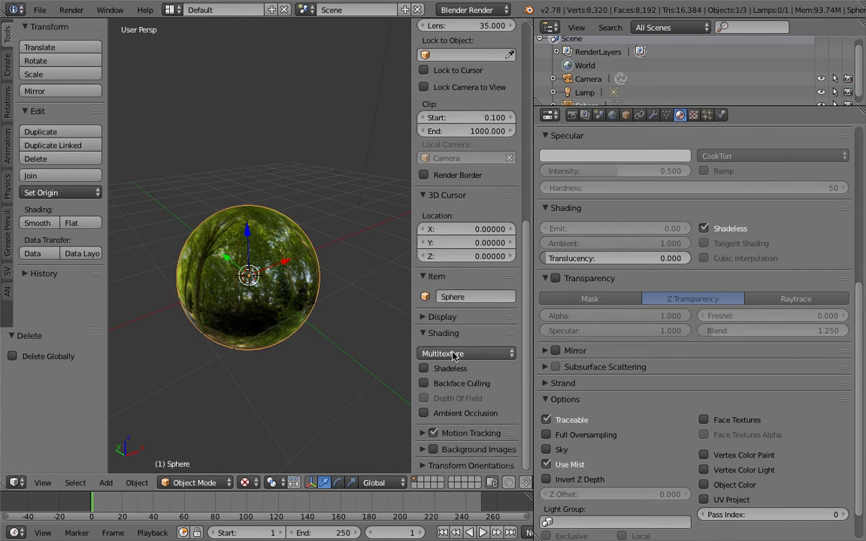
pyautogui.moveTo(403, 255); pyautogui.dragTo(387, 205, button='middle')
pyautogui.click(451, 369)
pyautogui.moveTo(376, 338); pyautogui.dragTo(278, 295, button='middle')
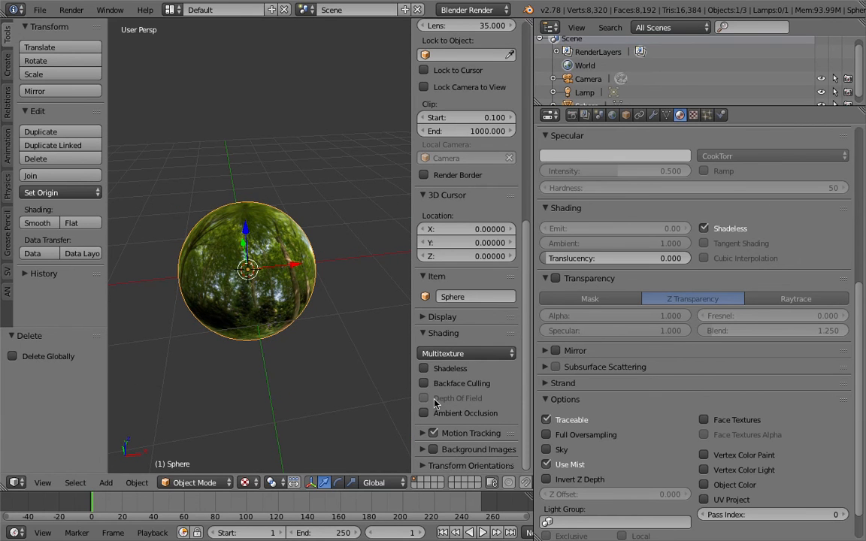
# - Check the sphere's texture settings and compare the world, material and other texture contexts
pyautogui.scroll(2, 455, 354)
pyautogui.click(693, 115)
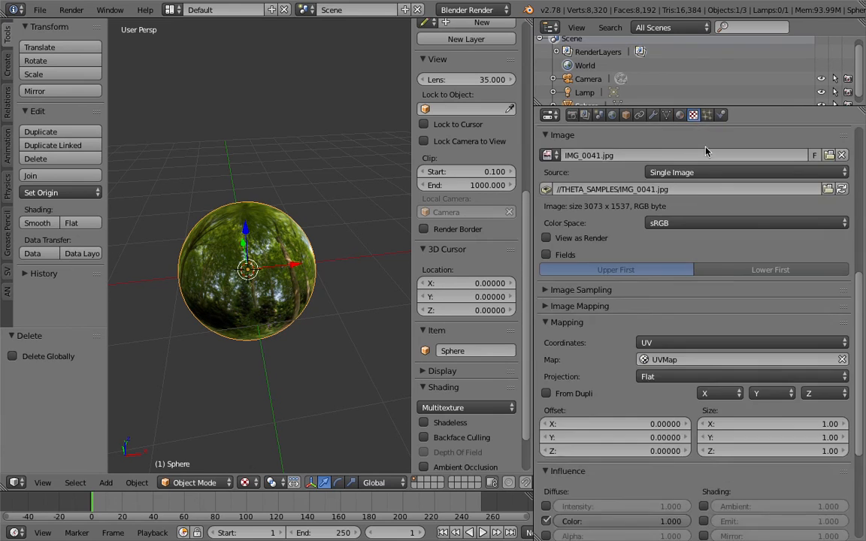
pyautogui.scroll(8, 697, 201)
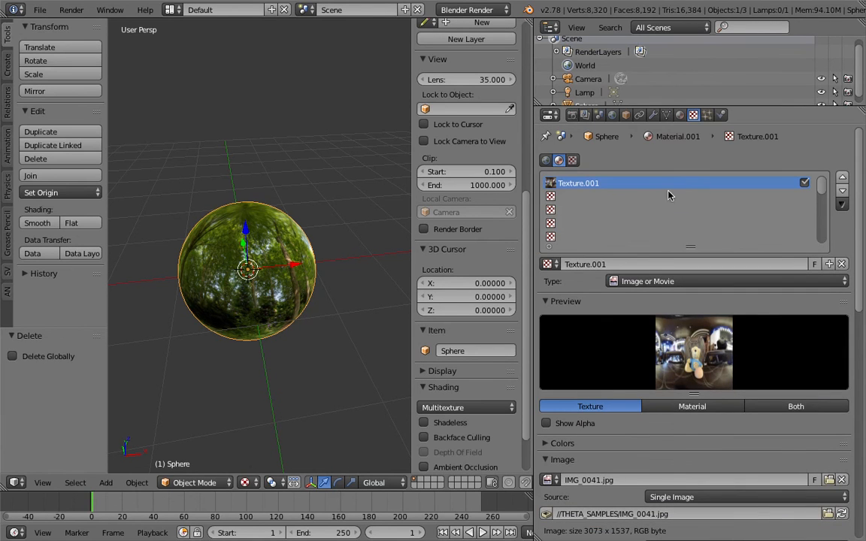
pyautogui.click(546, 160)
pyautogui.click(558, 160)
pyautogui.click(572, 160)
pyautogui.click(559, 160)
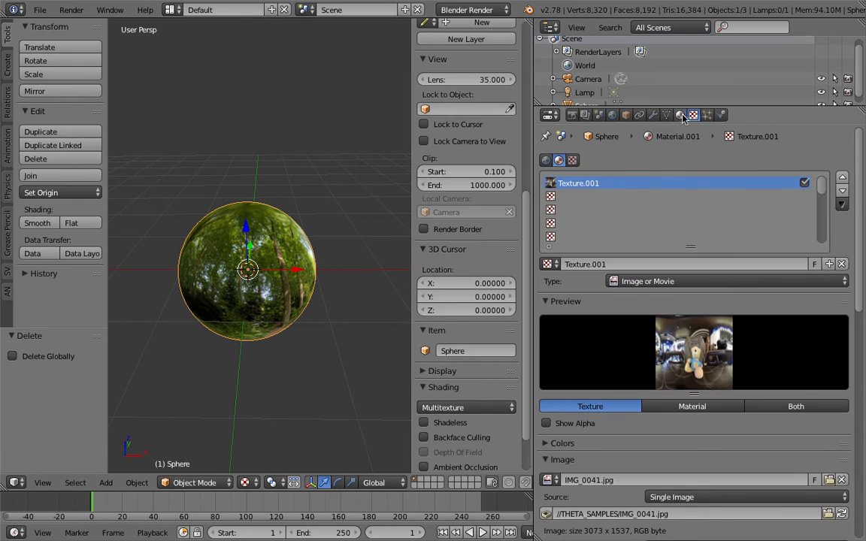
# - Remove the Material.001 slot from the sphere
pyautogui.click(681, 116)
pyautogui.scroll(8, 683, 188)
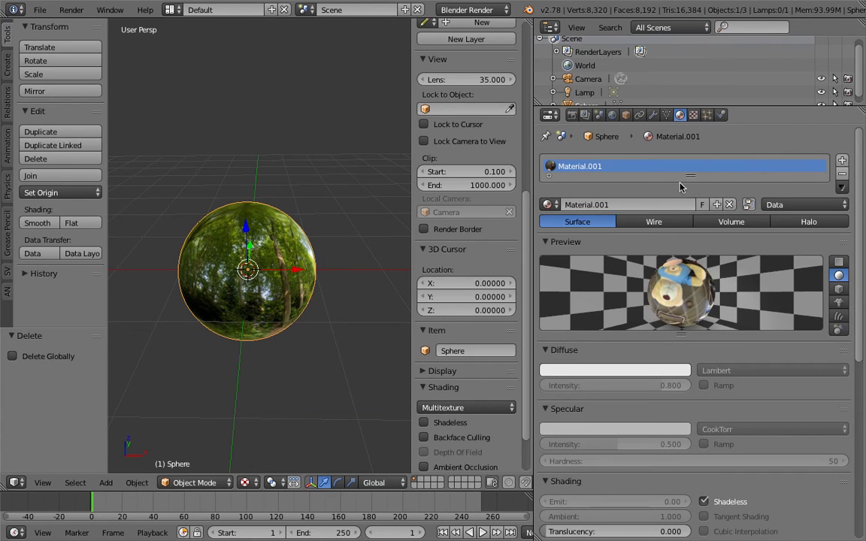
pyautogui.click(842, 175)
pyautogui.moveTo(226, 225); pyautogui.dragTo(184, 244, button='middle')
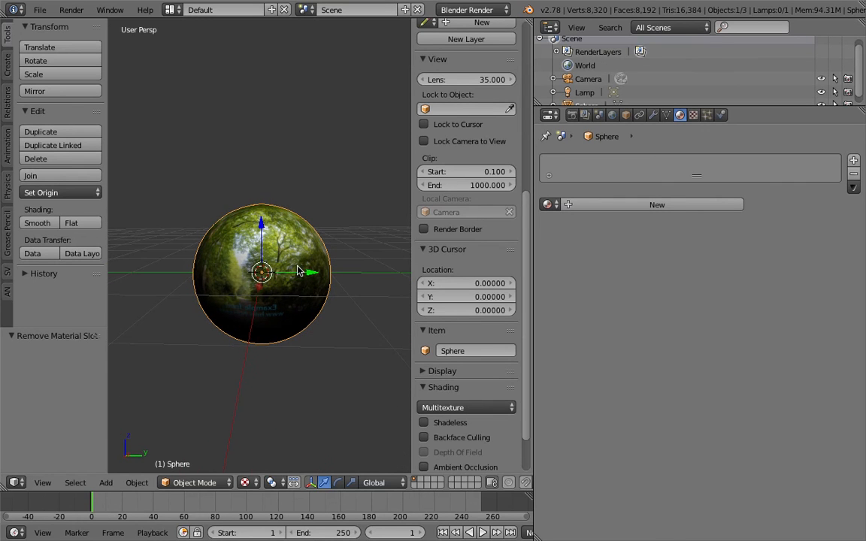
# - Set the viewport's material mode to GLSL and display the sphere in solid shading
pyautogui.scroll(-2, 466, 361)
pyautogui.click(460, 369)
pyautogui.click(460, 369)
pyautogui.click(464, 354)
pyautogui.click(464, 324)
pyautogui.moveTo(273, 274)
pyautogui.mouseDown(button='middle')
pyautogui.moveTo(272, 286)
pyautogui.moveTo(294, 294)
pyautogui.moveTo(289, 352)
pyautogui.mouseUp(button='middle')
pyautogui.press('z')
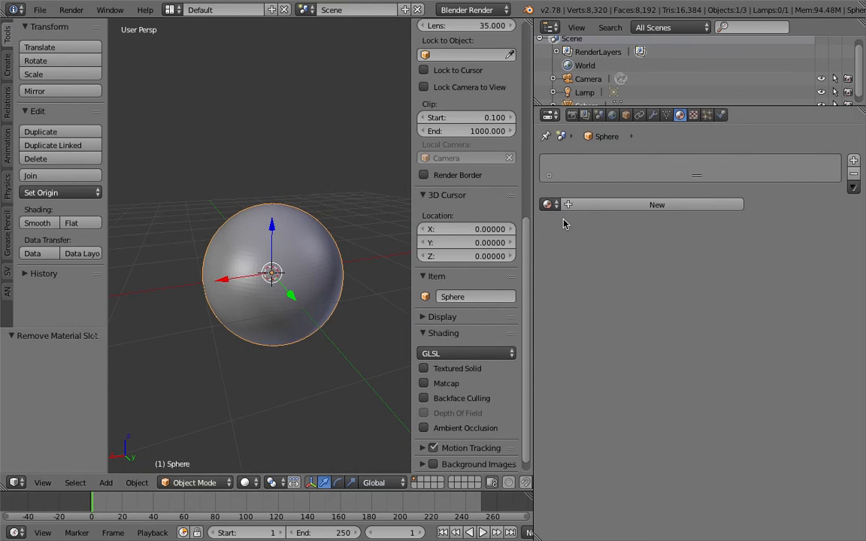
# - Assign the existing Material.001 to the sphere again and display it with Texture viewport shading in GLSL mode
pyautogui.click(548, 205)
pyautogui.click(562, 239)
pyautogui.moveTo(271, 316); pyautogui.dragTo(256, 286, button='middle')
pyautogui.click(248, 485)
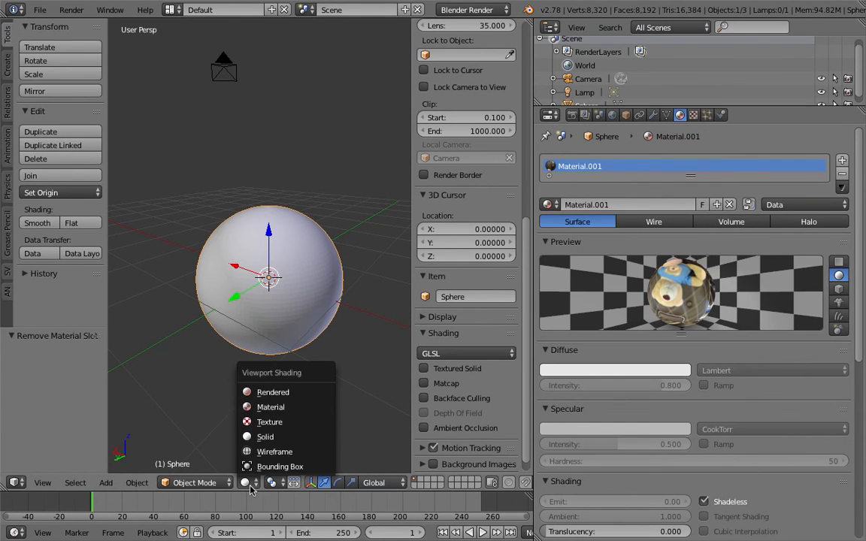
pyautogui.click(283, 424)
pyautogui.moveTo(287, 400)
pyautogui.mouseDown(button='middle')
pyautogui.moveTo(301, 353)
pyautogui.moveTo(329, 325)
pyautogui.moveTo(312, 310)
pyautogui.mouseUp(button='middle')
pyautogui.click(467, 353)
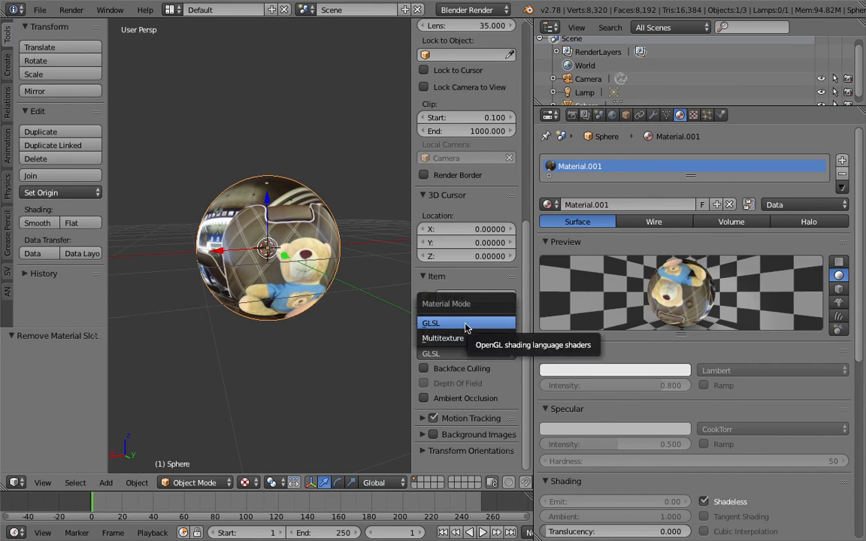
pyautogui.click(466, 324)
# - Switch the render engine to Blender Game
pyautogui.click(472, 9)
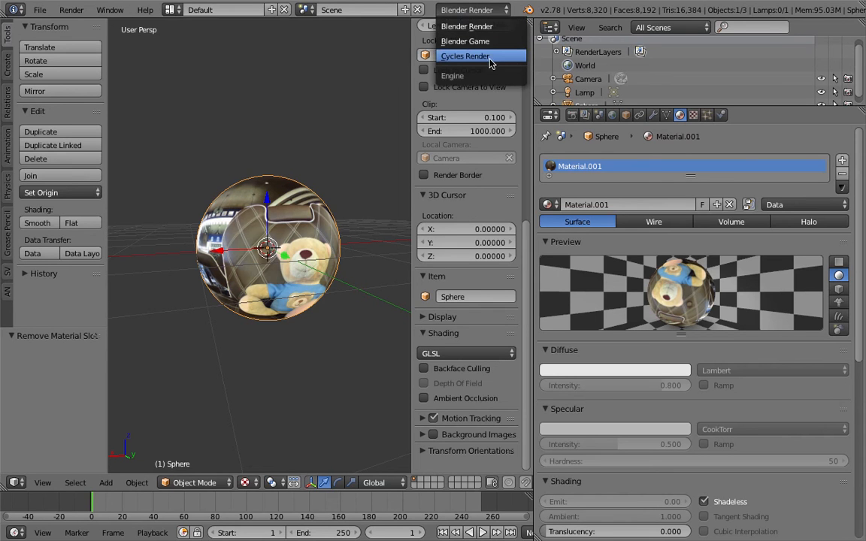
pyautogui.scroll(1, 263, 237)
pyautogui.moveTo(322, 209); pyautogui.dragTo(348, 224, button='middle')
pyautogui.scroll(-1, 294, 272)
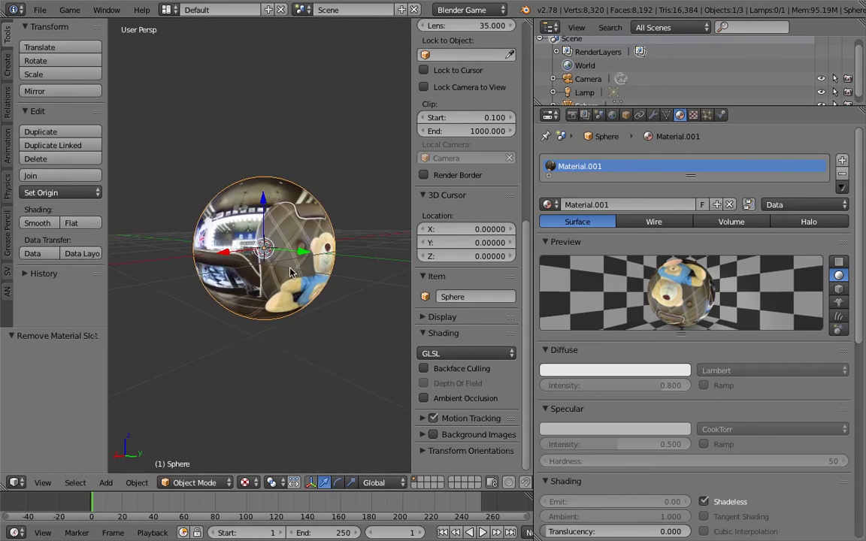
# - Examine the textured sphere from several sides and distances, leaving its size as it is
pyautogui.press('s')
pyautogui.rightClick(314, 279)
pyautogui.scroll(-3, 267, 249)
pyautogui.moveTo(265, 248); pyautogui.dragTo(314, 249, button='middle')
pyautogui.scroll(2, 225, 290)
pyautogui.scroll(4, 228, 289)
pyautogui.scroll(-1, 291, 269)
pyautogui.scroll(-2, 294, 270)
pyautogui.scroll(-5, 292, 329)
pyautogui.moveTo(410, 192); pyautogui.dragTo(285, 263, button='middle')
pyautogui.scroll(3, 290, 267)
pyautogui.scroll(-2, 276, 271)
# - Scale the sphere up uniformly in two passes to several times its size
pyautogui.press('s')
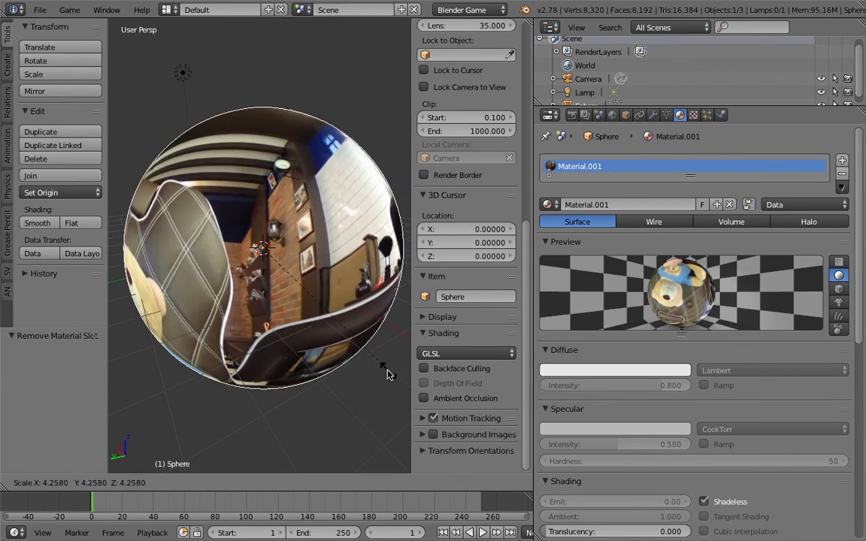
pyautogui.click(338, 344)
pyautogui.scroll(-2, 314, 315)
pyautogui.press('s')
pyautogui.click(343, 329)
# - Widen the 3D view's properties region and hide the tool shelf
pyautogui.moveTo(412, 219); pyautogui.dragTo(317, 218)
pyautogui.moveTo(109, 103); pyautogui.dragTo(6, 99)
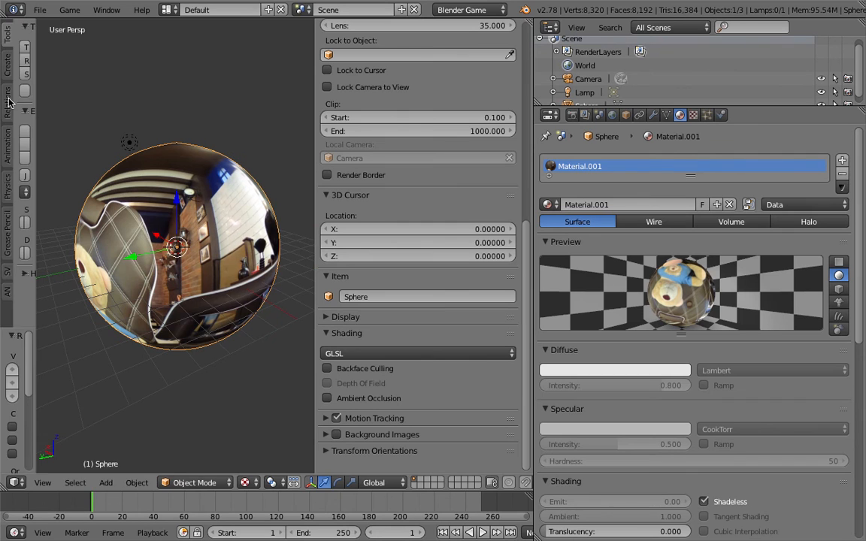
pyautogui.click(102, 90)
pyautogui.moveTo(161, 139); pyautogui.dragTo(213, 138, button='middle')
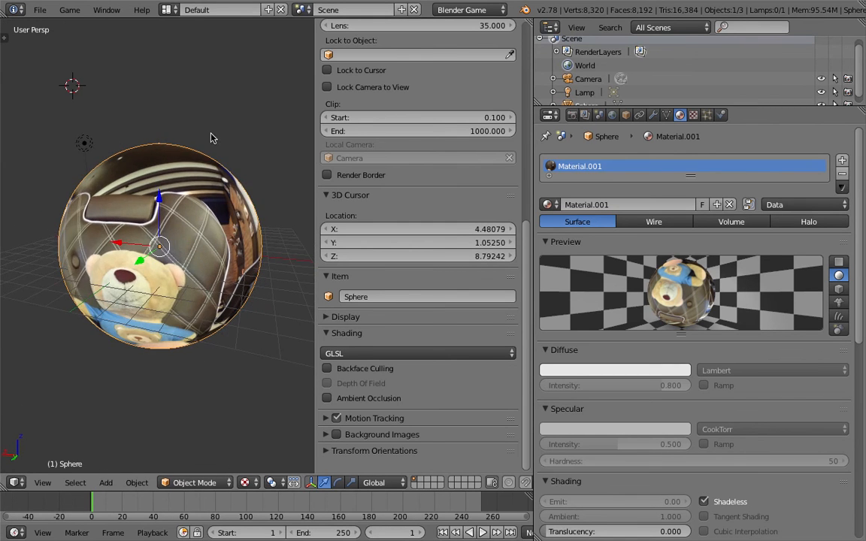
# - Rescale the sphere uniformly once more and hide the 3D view's properties region
pyautogui.scroll(-2, 188, 183)
pyautogui.keyDown('shift'); pyautogui.moveTo(187, 183); pyautogui.dragTo(198, 183, button='middle'); pyautogui.keyUp('shift')
pyautogui.press('s')
pyautogui.click(209, 264)
pyautogui.moveTo(210, 251); pyautogui.dragTo(156, 220, button='middle')
pyautogui.moveTo(315, 146); pyautogui.dragTo(539, 173)
# - Move the view inside the sphere and look around the panorama
pyautogui.scroll(-5, 248, 215)
pyautogui.moveTo(239, 217); pyautogui.dragTo(339, 259, button='middle')
pyautogui.scroll(8, 338, 260)
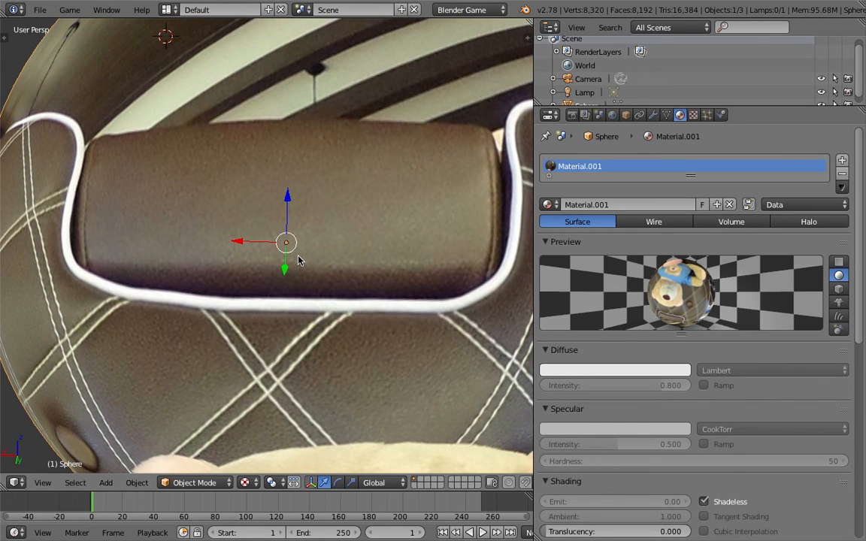
pyautogui.moveTo(252, 193); pyautogui.dragTo(325, 251, button='middle')
pyautogui.scroll(-4, 325, 253)
pyautogui.scroll(5, 323, 271)
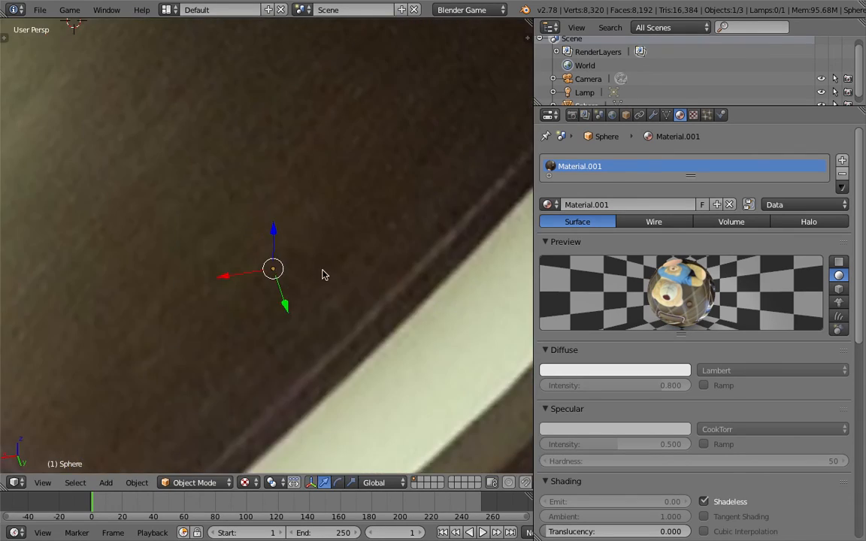
pyautogui.scroll(2, 315, 282)
pyautogui.scroll(-3, 312, 286)
pyautogui.scroll(3, 310, 293)
pyautogui.moveTo(311, 292); pyautogui.dragTo(331, 237, button='middle')
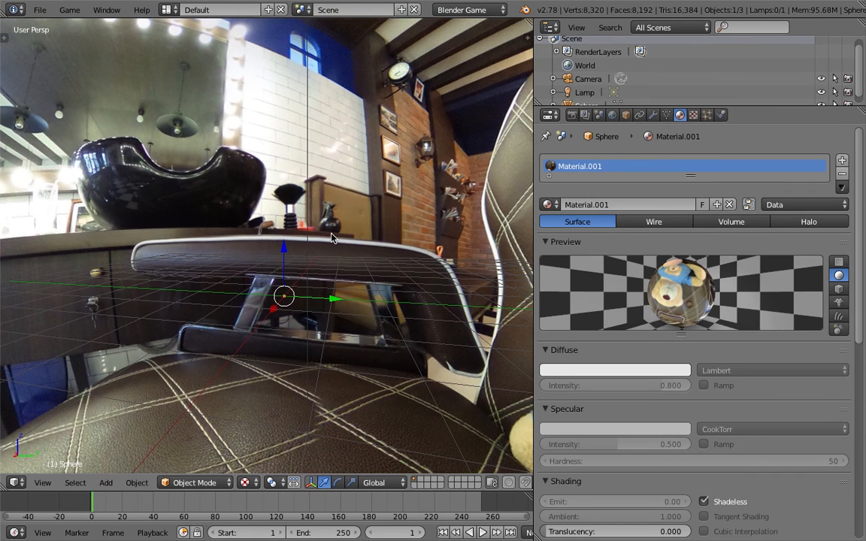
# - Test-run the game twice with the view inside the sphere, exiting each run
pyautogui.press('p')
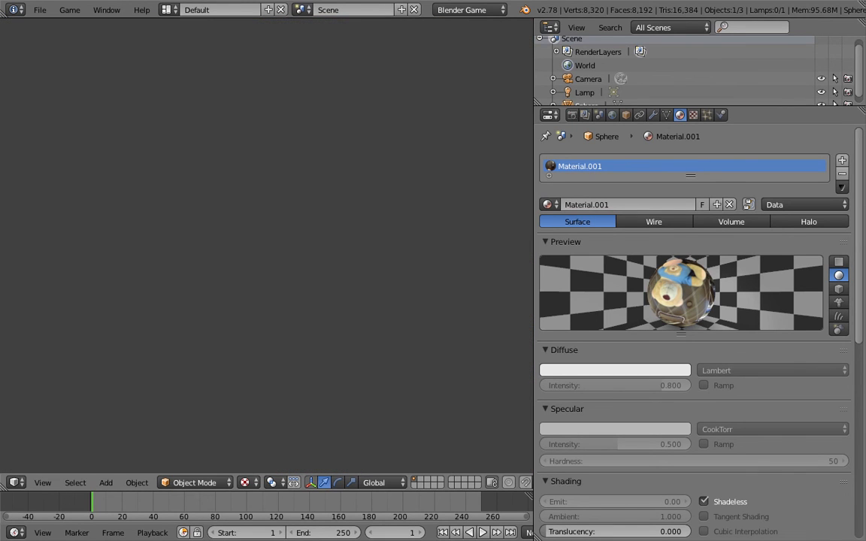
pyautogui.press('Escape')
pyautogui.scroll(-3, 325, 246)
pyautogui.scroll(2, 323, 250)
pyautogui.scroll(-1, 317, 260)
pyautogui.moveTo(315, 265); pyautogui.dragTo(371, 272, button='middle')
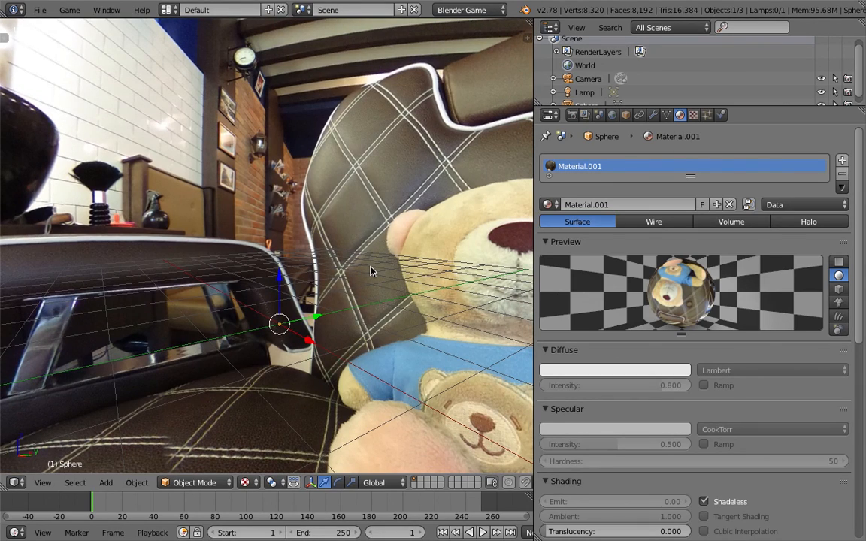
pyautogui.press('p')
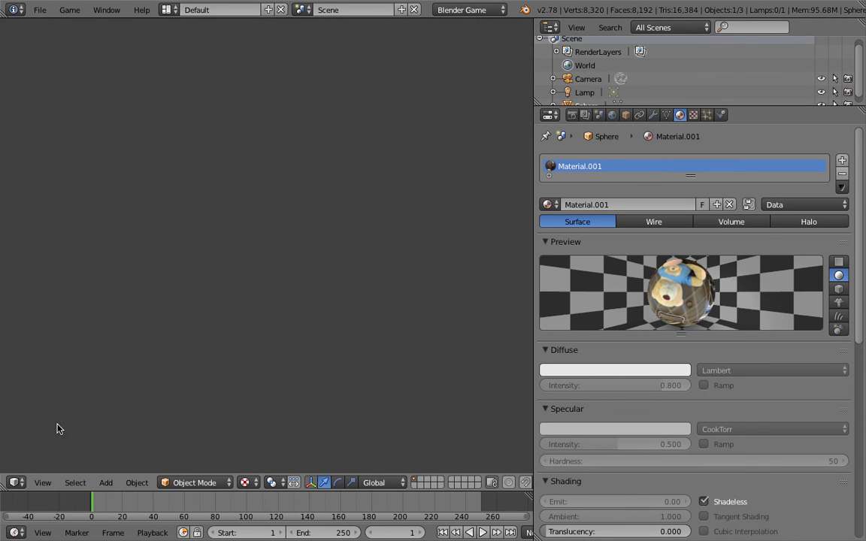
pyautogui.press('Escape')
# - Test-run the game from two angles with the whole sphere viewed from outside, exiting each run
pyautogui.scroll(-5, 158, 369)
pyautogui.moveTo(233, 316); pyautogui.dragTo(224, 264, button='middle')
pyautogui.scroll(-3, 292, 311)
pyautogui.scroll(8, 290, 310)
pyautogui.scroll(-8, 285, 310)
pyautogui.moveTo(302, 278); pyautogui.dragTo(260, 239, button='middle')
pyautogui.press('p')
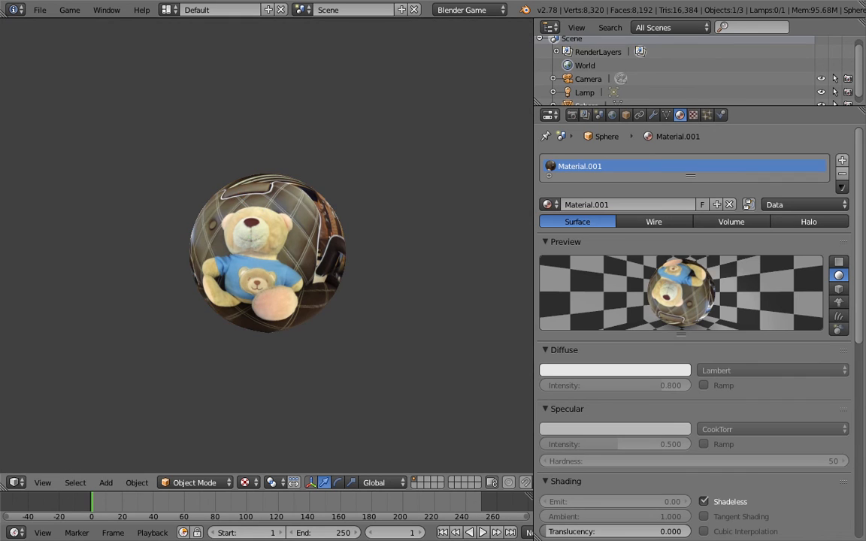
pyautogui.press('Escape')
pyautogui.moveTo(241, 203); pyautogui.dragTo(291, 272, button='middle')
pyautogui.press('p')
pyautogui.press('Escape')
pyautogui.scroll(5, 248, 267)
pyautogui.scroll(-2, 249, 266)
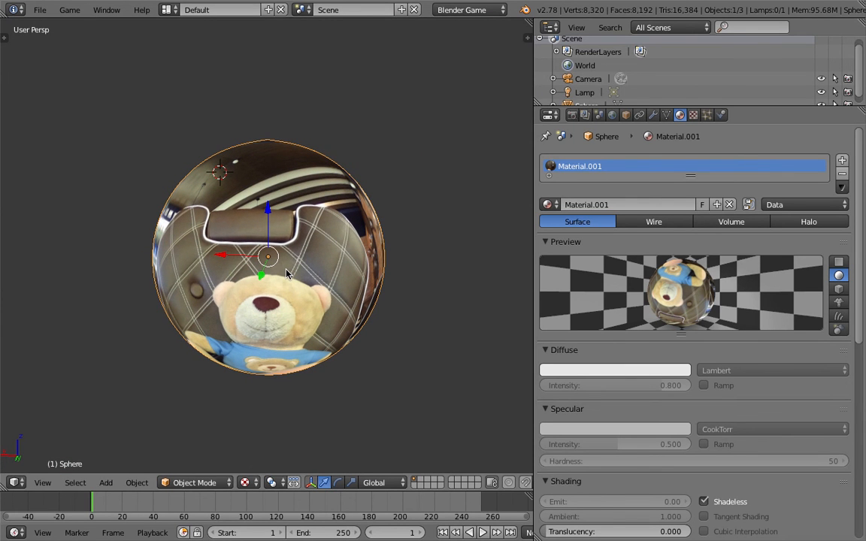
# - Switch the sphere to Edit Mode and deselect all of its geometry
pyautogui.moveTo(295, 240); pyautogui.dragTo(307, 275, button='middle')
pyautogui.scroll(2, 330, 272)
pyautogui.scroll(-1, 330, 272)
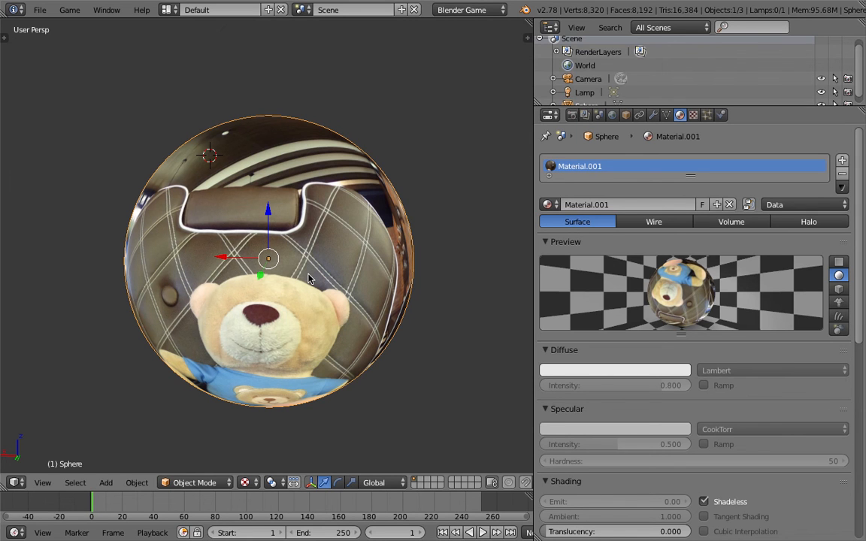
pyautogui.moveTo(276, 246); pyautogui.dragTo(292, 235, button='middle')
pyautogui.scroll(-3, 294, 247)
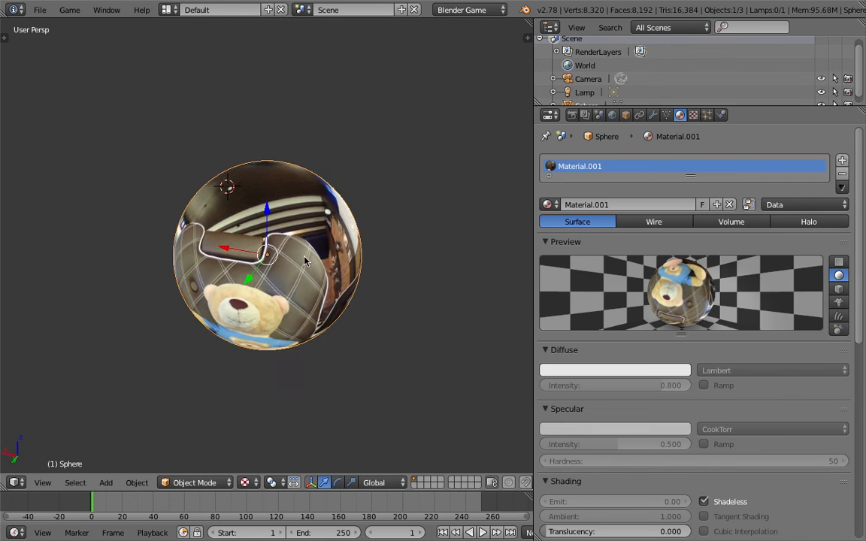
pyautogui.hotkey('ctrl', 'Tab')
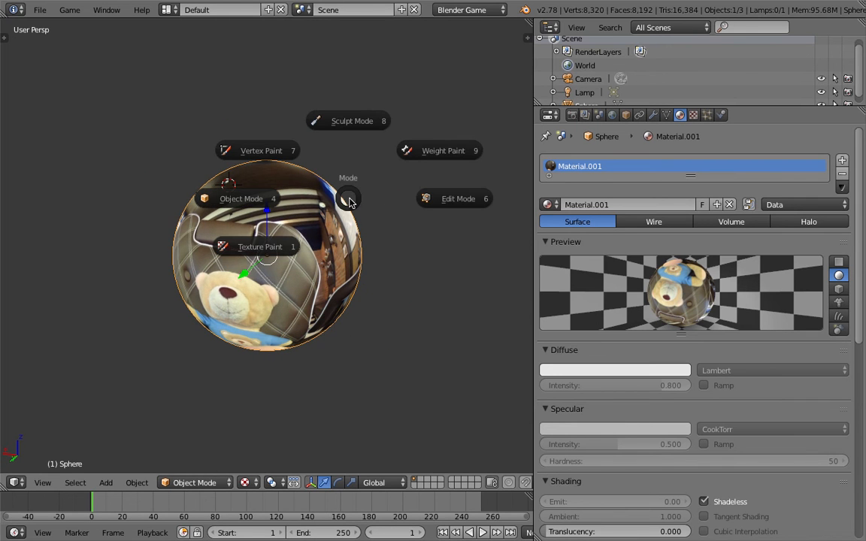
pyautogui.click(421, 198)
pyautogui.press('a')
# - Examine the sphere's mesh grid and panorama texture from all around
pyautogui.scroll(6, 334, 223)
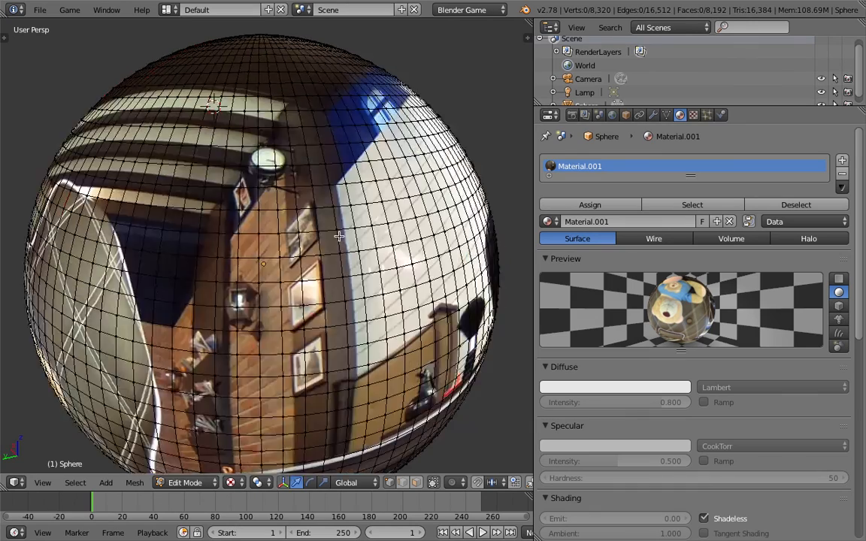
pyautogui.moveTo(339, 236); pyautogui.dragTo(258, 214, button='middle')
pyautogui.scroll(-1, 269, 217)
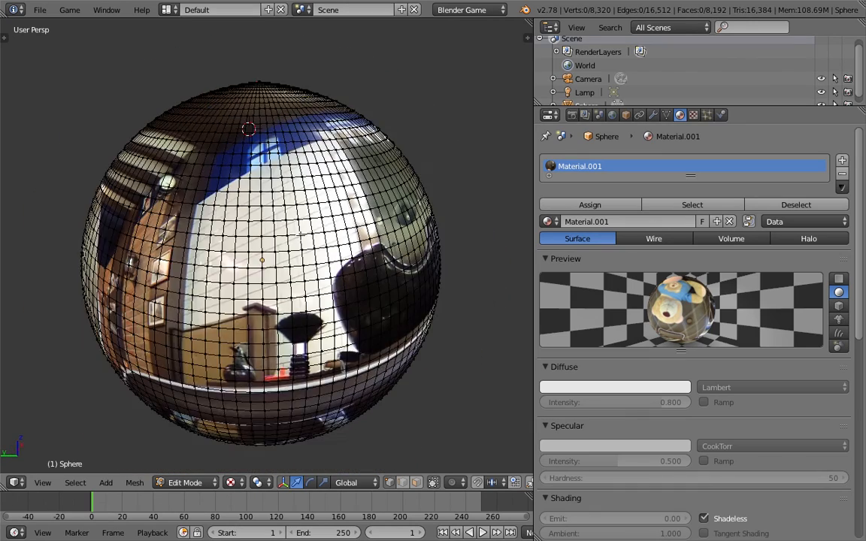
pyautogui.moveTo(333, 203); pyautogui.dragTo(376, 283, button='middle')
pyautogui.moveTo(303, 257); pyautogui.dragTo(401, 150, button='middle')
pyautogui.scroll(-3, 340, 187)
pyautogui.moveTo(225, 192); pyautogui.dragTo(371, 273, button='middle')
pyautogui.moveTo(361, 183); pyautogui.dragTo(393, 186, button='middle')
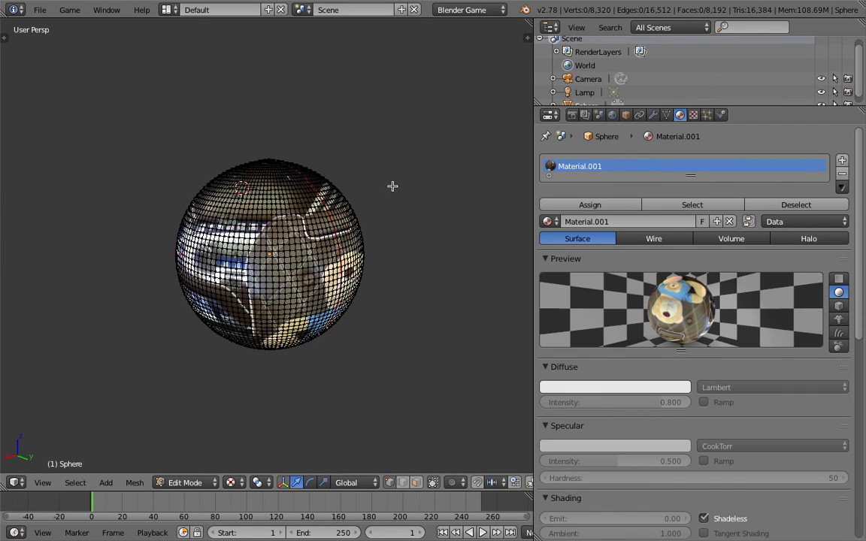
pyautogui.moveTo(324, 267); pyautogui.dragTo(296, 264, button='middle')
# - Select the sphere's entire mesh, flip its normals and return to Object Mode
pyautogui.press('Tab')
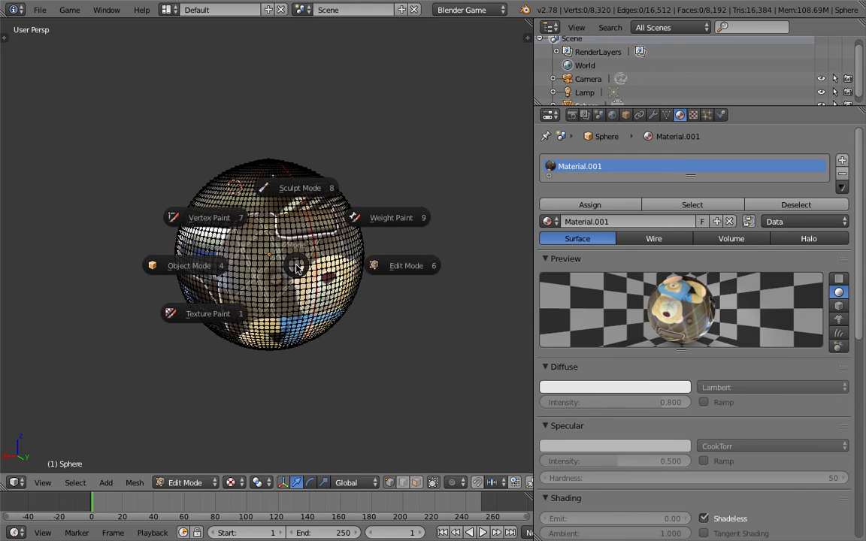
pyautogui.click(359, 264)
pyautogui.press('a')
pyautogui.press('a')
pyautogui.press('a')
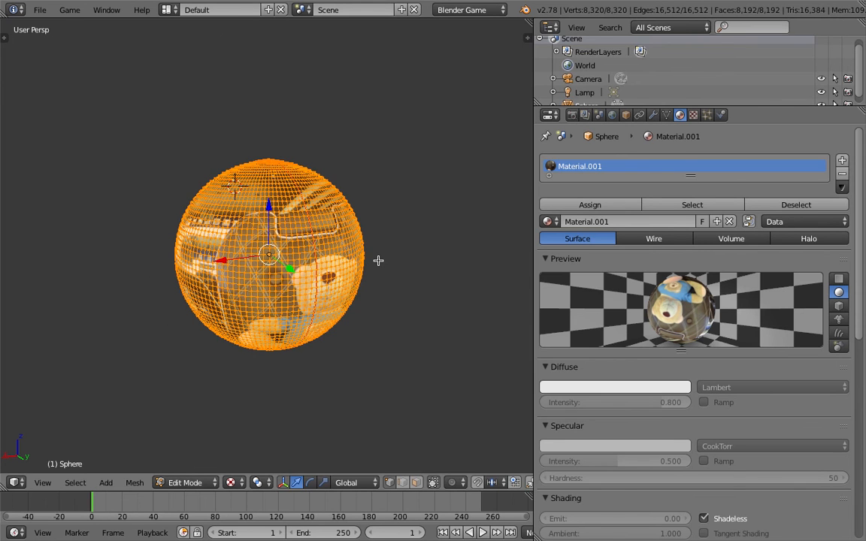
pyautogui.press('space')
pyautogui.write('flip')
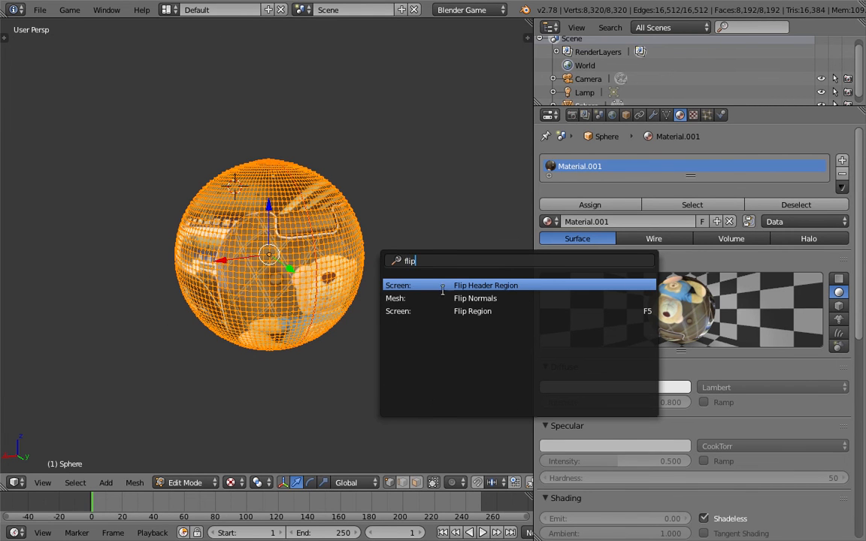
pyautogui.click(492, 298)
pyautogui.press('Tab')
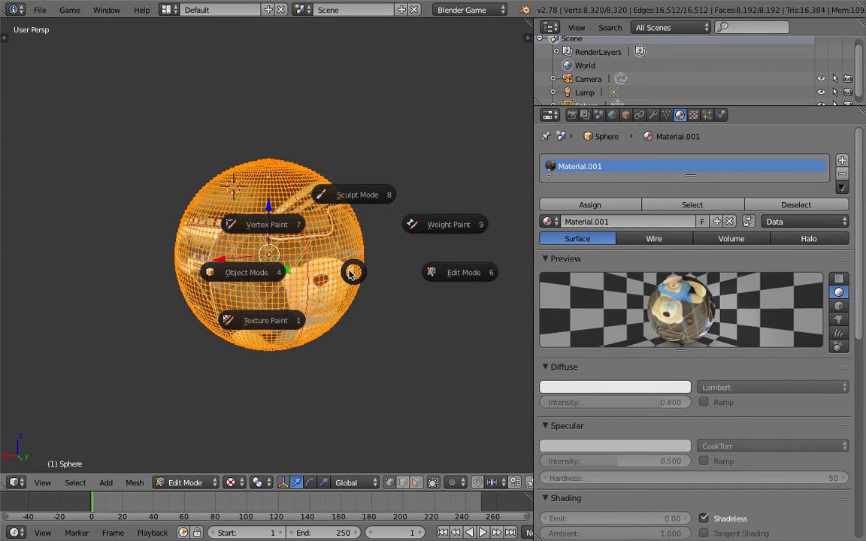
pyautogui.click(335, 273)
pyautogui.scroll(4, 301, 278)
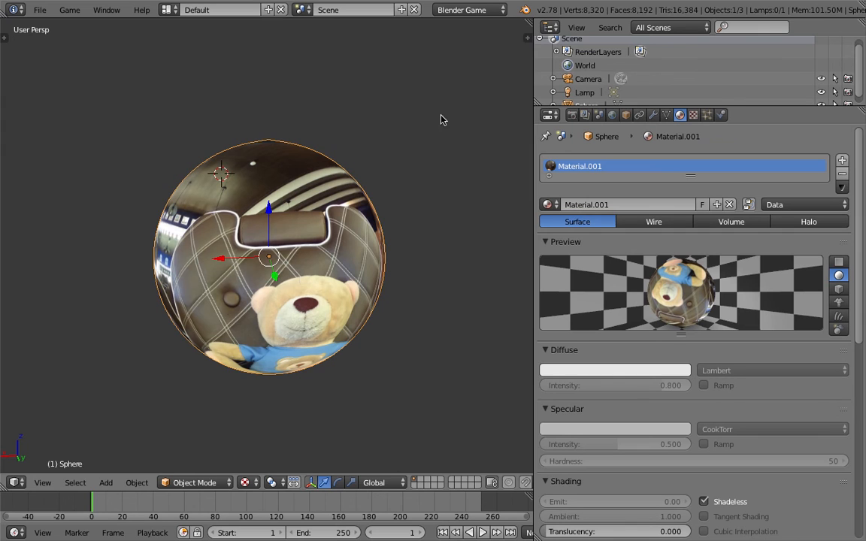
# - Show and widen the 3D view's properties region, and enable Backface Culling for the viewport shading
pyautogui.click(528, 39)
pyautogui.moveTo(338, 167); pyautogui.dragTo(344, 212, button='middle')
pyautogui.moveTo(484, 176); pyautogui.dragTo(368, 180)
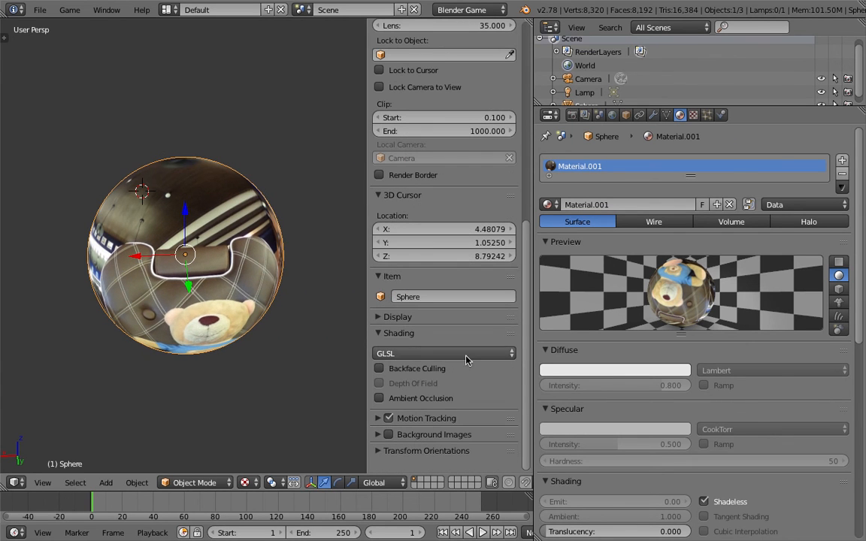
pyautogui.click(430, 374)
pyautogui.moveTo(293, 320); pyautogui.dragTo(262, 226, button='middle')
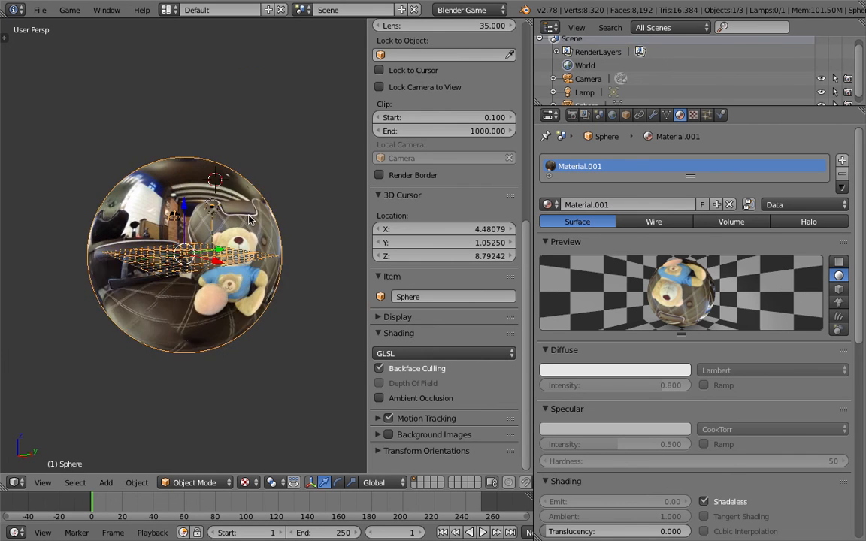
pyautogui.scroll(4, 264, 227)
pyautogui.scroll(-3, 264, 228)
pyautogui.click(406, 371)
pyautogui.click(405, 372)
# - Save the file over itself and test-run the game with the view inside the sphere, exiting the run
pyautogui.moveTo(279, 289); pyautogui.dragTo(263, 307, button='middle')
pyautogui.scroll(1, 263, 307)
pyautogui.hotkey('ctrl', 's')
pyautogui.click(261, 304)
pyautogui.scroll(5, 226, 270)
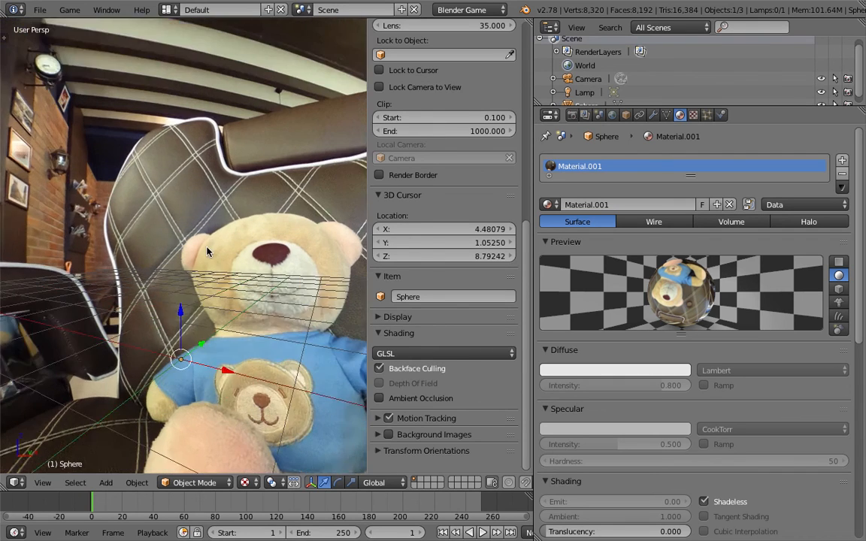
pyautogui.moveTo(208, 252); pyautogui.dragTo(231, 280, button='middle')
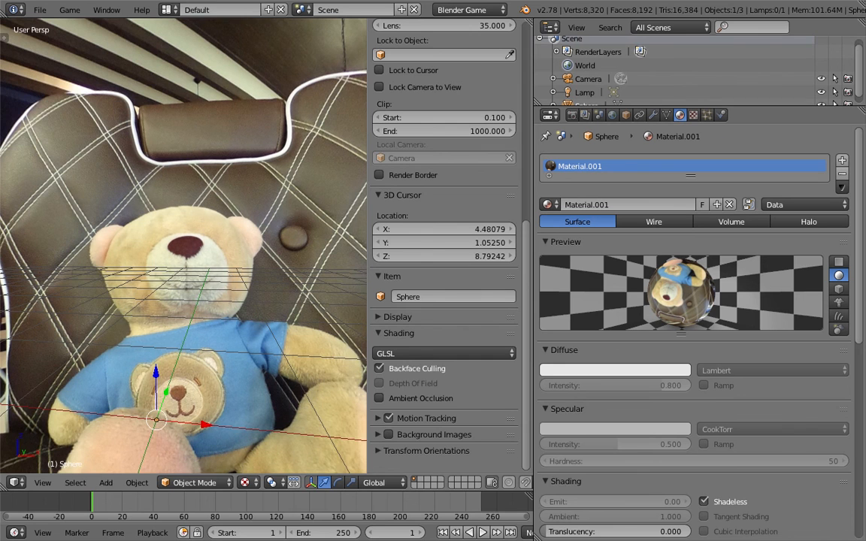
pyautogui.press('p')
pyautogui.press('Escape')
# - Hide the 3D view's properties region with the whole sphere in view, and save the file over itself
pyautogui.scroll(-7, 165, 251)
pyautogui.moveTo(165, 269); pyautogui.dragTo(154, 199, button='middle')
pyautogui.scroll(2, 159, 322)
pyautogui.scroll(-1, 211, 324)
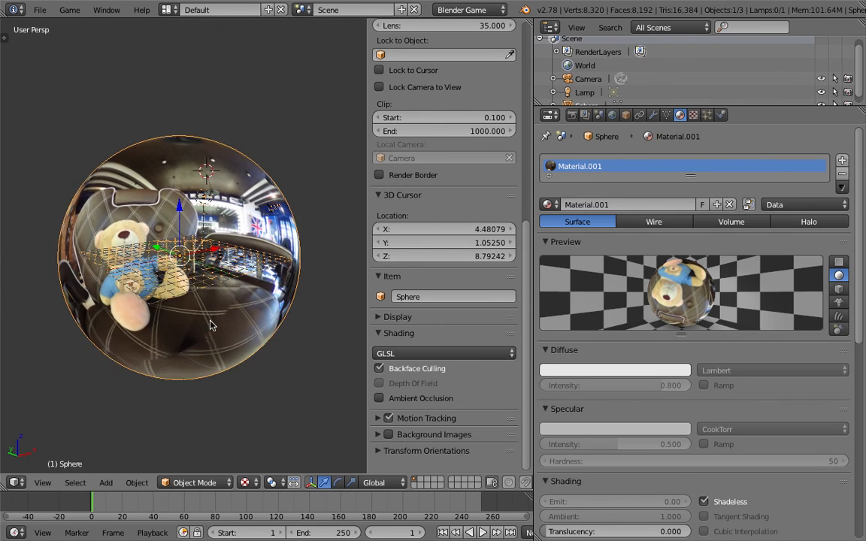
pyautogui.moveTo(211, 323); pyautogui.dragTo(240, 191, button='middle')
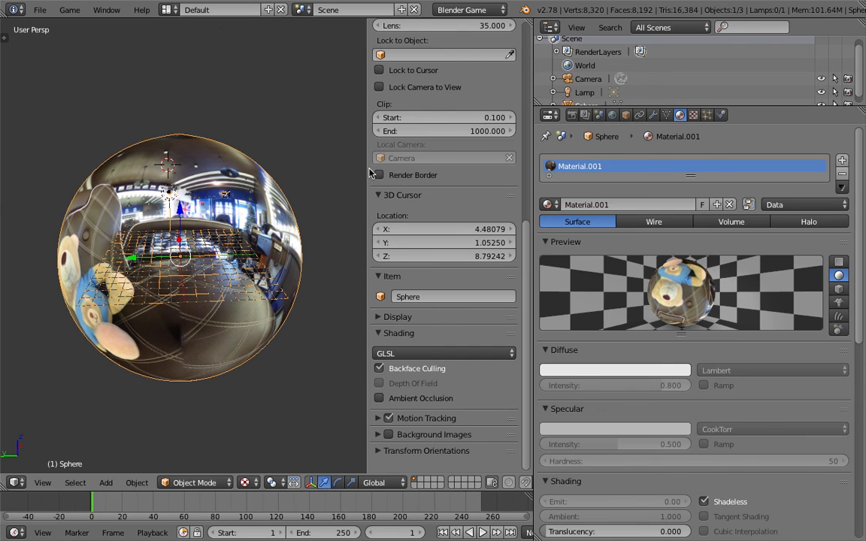
pyautogui.moveTo(367, 168); pyautogui.dragTo(494, 149)
pyautogui.moveTo(398, 226); pyautogui.dragTo(344, 219, button='middle')
pyautogui.hotkey('ctrl', 's')
pyautogui.click(235, 263)
# - Move the lamp outside the sphere, save the file over itself and reselect the sphere
pyautogui.rightClick(294, 195)
pyautogui.press('g')
pyautogui.click(428, 159)
pyautogui.hotkey('ctrl', 's')
pyautogui.click(428, 159)
pyautogui.rightClick(330, 217)
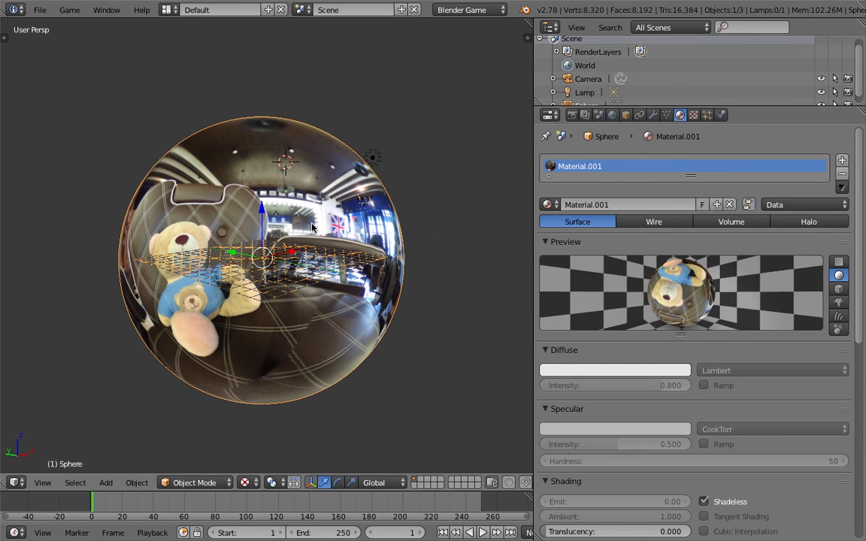
# - Delete the lamp beside the sphere from the scene
pyautogui.moveTo(864, 233); pyautogui.dragTo(860, 171)
pyautogui.moveTo(451, 148); pyautogui.dragTo(417, 161, button='middle')
pyautogui.rightClick(403, 154)
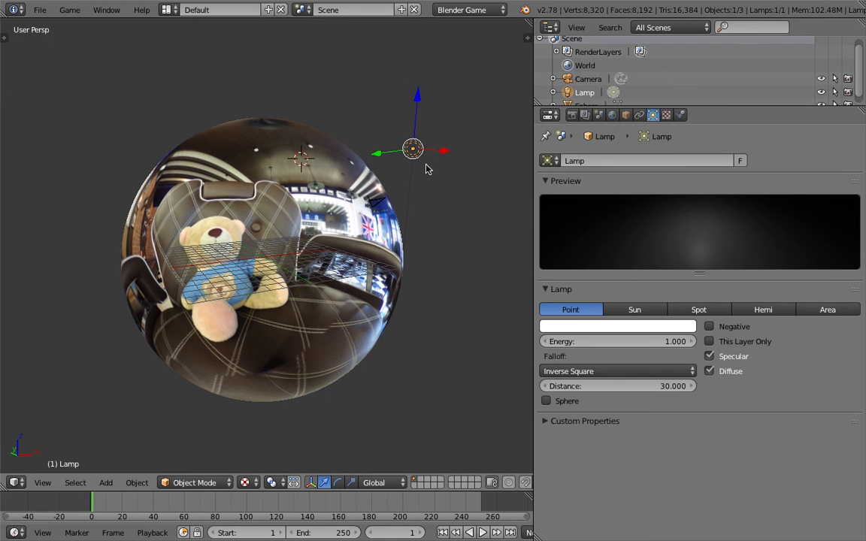
pyautogui.press('x')
pyautogui.click(425, 167)
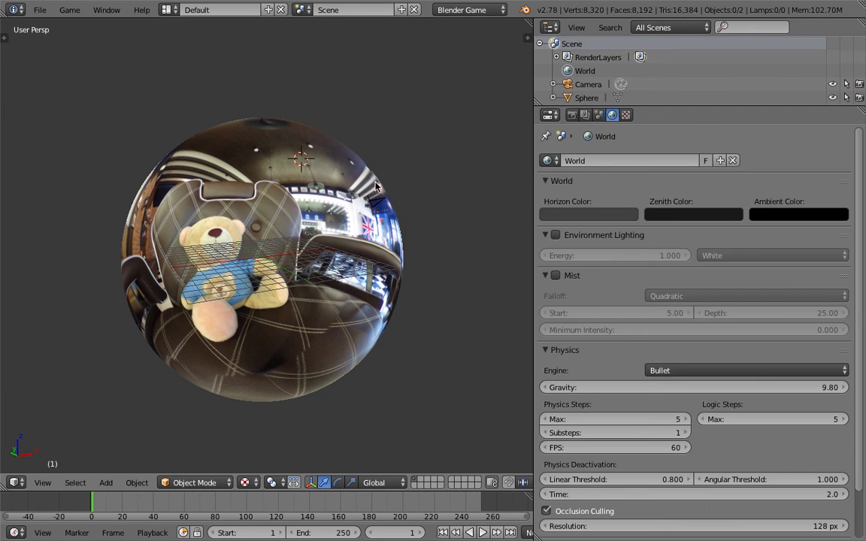
# - Select the sphere and review its material's Shading and Game Settings
pyautogui.rightClick(366, 190)
pyautogui.moveTo(308, 191); pyautogui.dragTo(262, 192, button='middle')
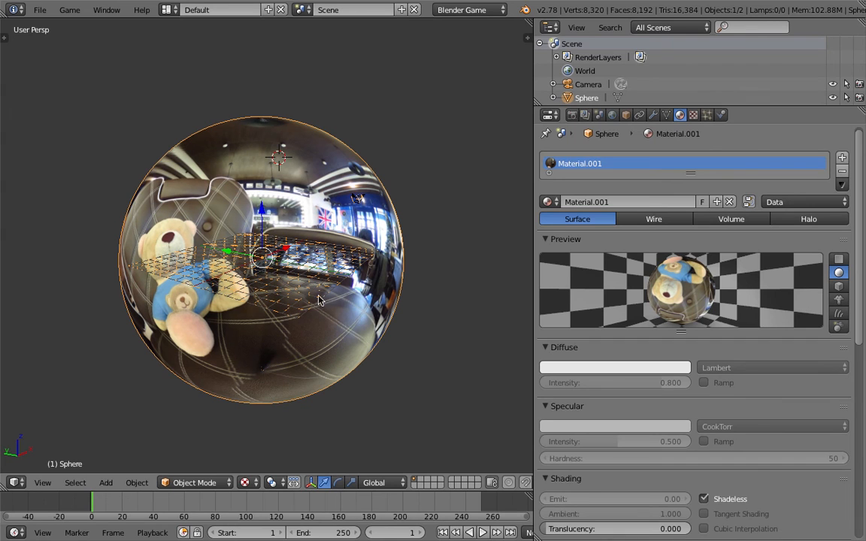
pyautogui.scroll(-5, 741, 325)
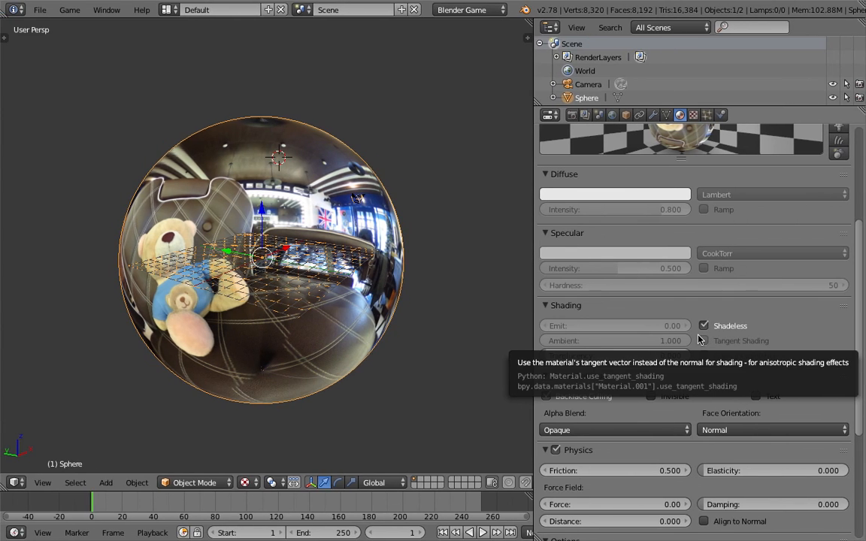
# - Switch to the browser, dismiss the download notice on the Sketchfab pano-mapping page and return to Blender
pyautogui.hotkey('ctrl', 'Left')
pyautogui.hotkey('ctrl', 'Right')
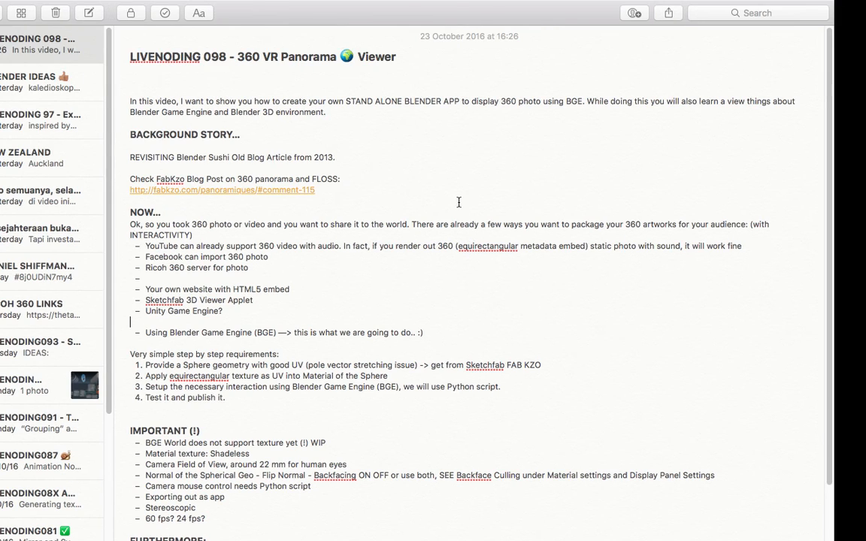
pyautogui.hotkey('ctrl', 'Left')
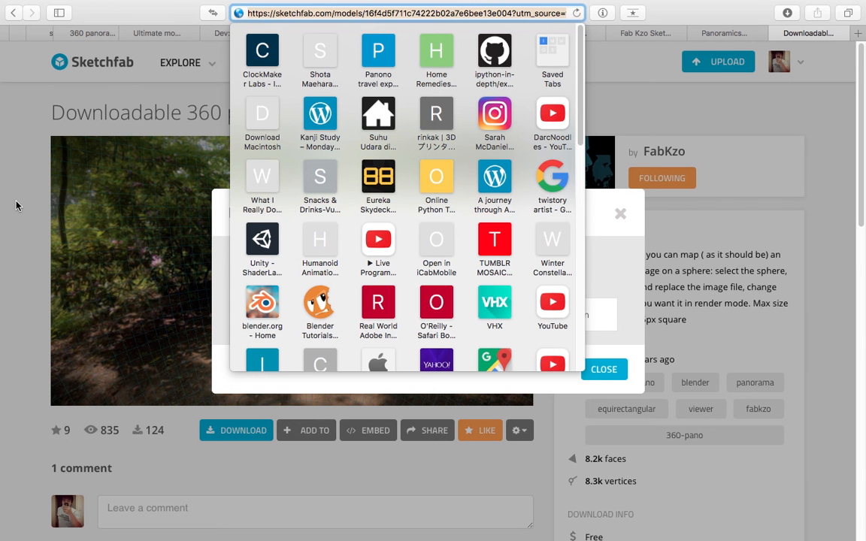
pyautogui.click(17, 206)
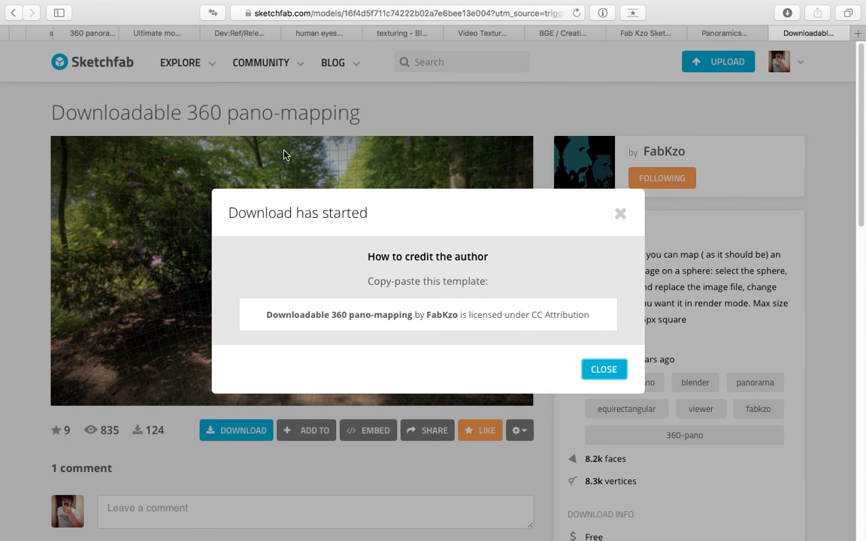
pyautogui.click(620, 214)
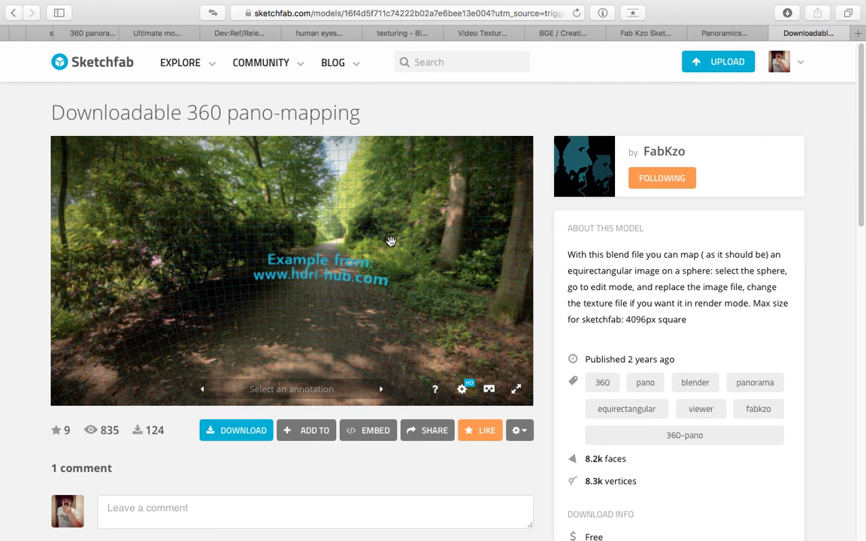
pyautogui.hotkey('ctrl', 'Right')
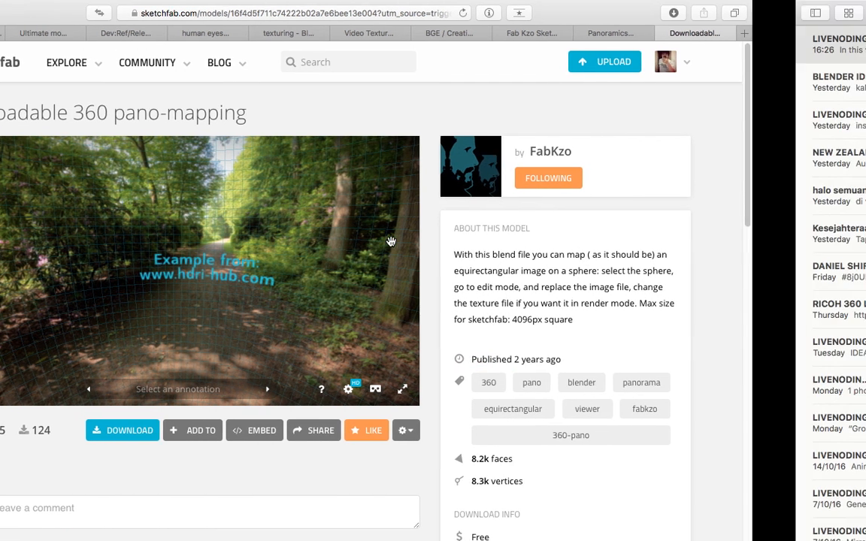
pyautogui.hotkey('ctrl', 'Right')
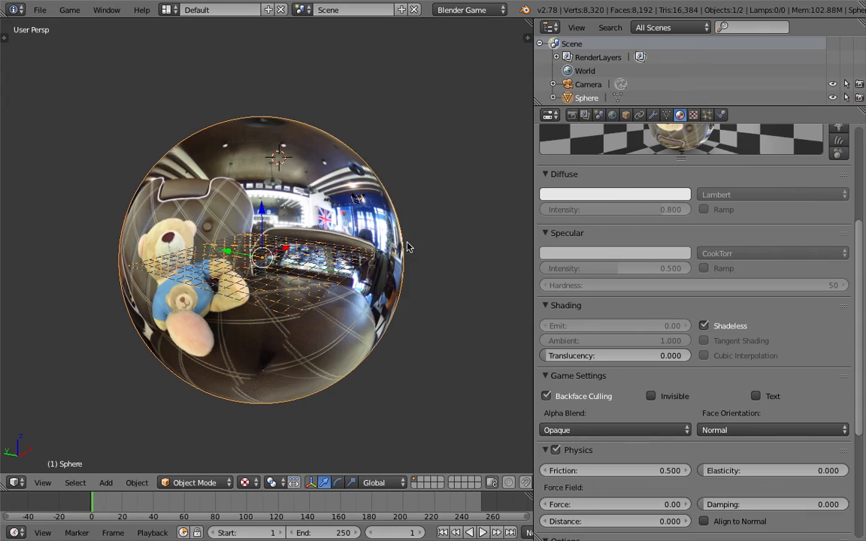
# - Select the camera and examine its position relative to the panorama sphere
pyautogui.moveTo(276, 279); pyautogui.dragTo(268, 201, button='middle')
pyautogui.moveTo(594, 106)
pyautogui.mouseDown()
pyautogui.moveTo(594, 146)
pyautogui.moveTo(594, 106)
pyautogui.mouseUp()
pyautogui.click(592, 86)
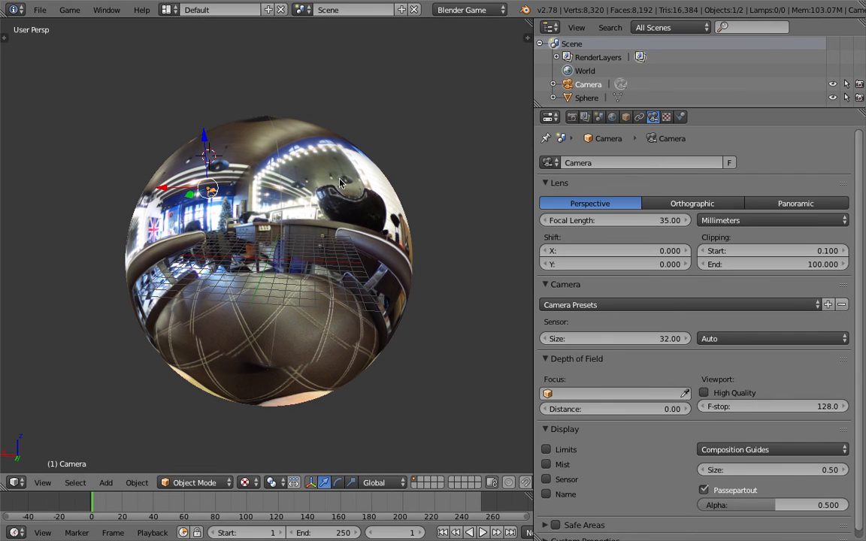
pyautogui.moveTo(295, 225); pyautogui.dragTo(303, 264, button='middle')
pyautogui.scroll(3, 254, 252)
pyautogui.scroll(2, 266, 257)
pyautogui.scroll(-5, 303, 264)
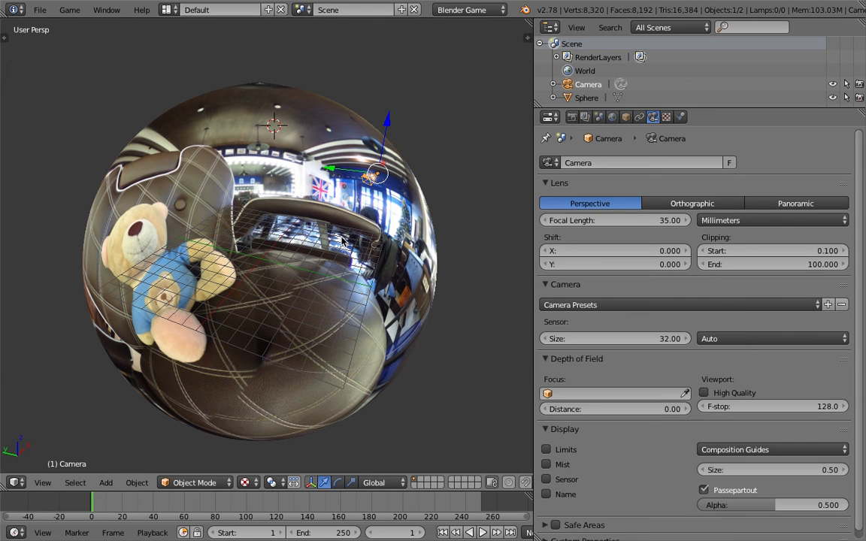
# - Switch to the browser and read the Blender Sushi article's sections on the BGE panorama viewer, mouse look script and video panorama
pyautogui.hotkey('ctrl', 'Left')
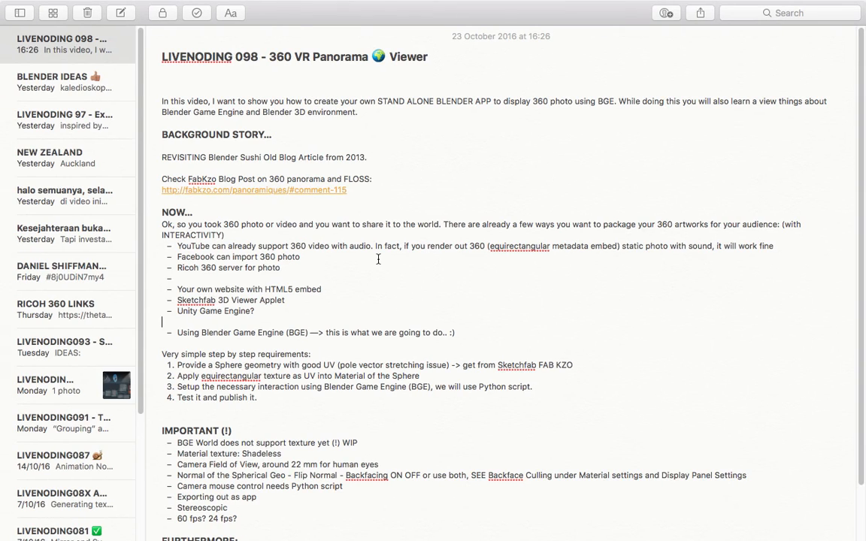
pyautogui.hotkey('ctrl', 'Left')
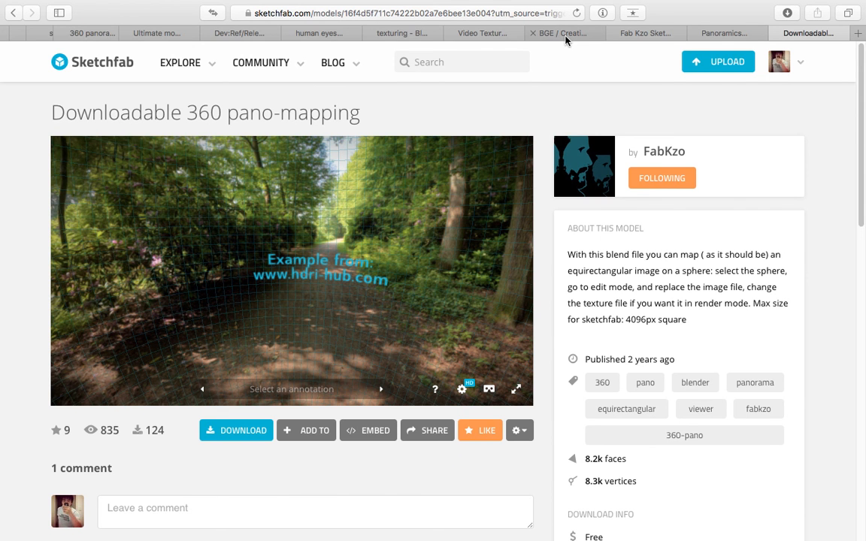
pyautogui.click(566, 35)
pyautogui.scroll(-15, 457, 267)
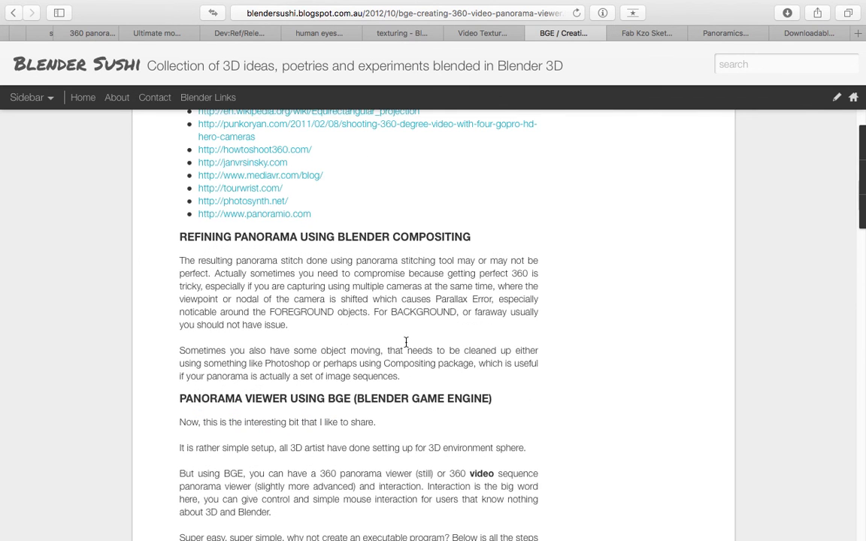
pyautogui.scroll(-8, 406, 343)
pyautogui.scroll(-10, 402, 352)
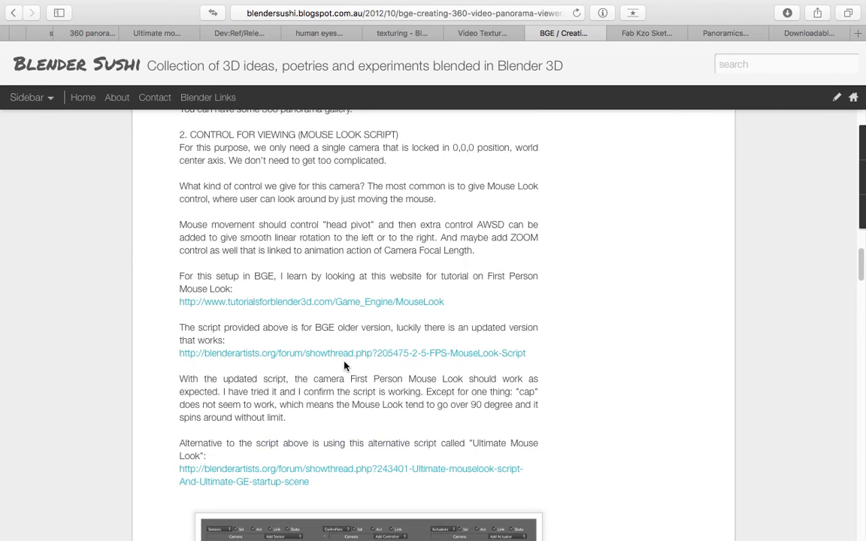
pyautogui.scroll(-12, 315, 376)
pyautogui.scroll(-4, 267, 359)
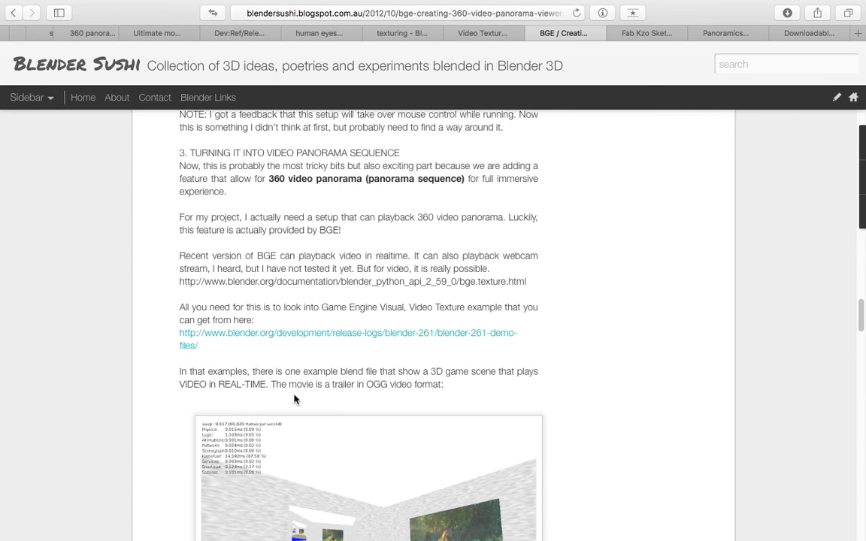
# - Skim the article's export and known-issue sections, and highlight the name of the alternative "Ultimate Mouse Look" script in the mouse look section
pyautogui.scroll(-6, 251, 382)
pyautogui.scroll(-12, 251, 382)
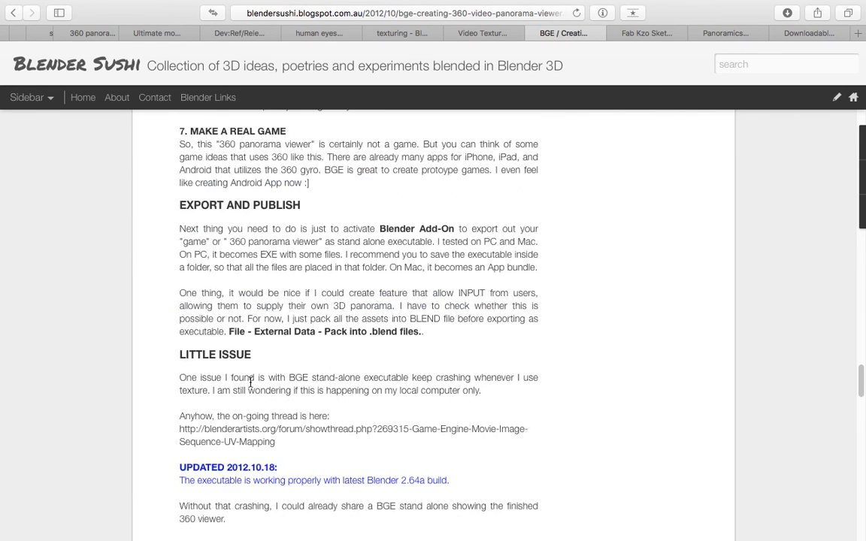
pyautogui.scroll(14, 254, 370)
pyautogui.scroll(10, 255, 370)
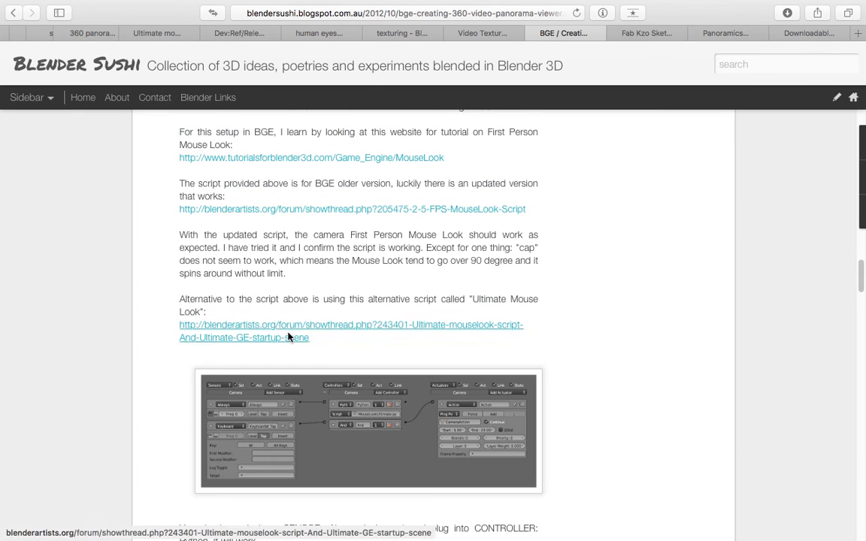
pyautogui.moveTo(477, 299); pyautogui.dragTo(201, 311)
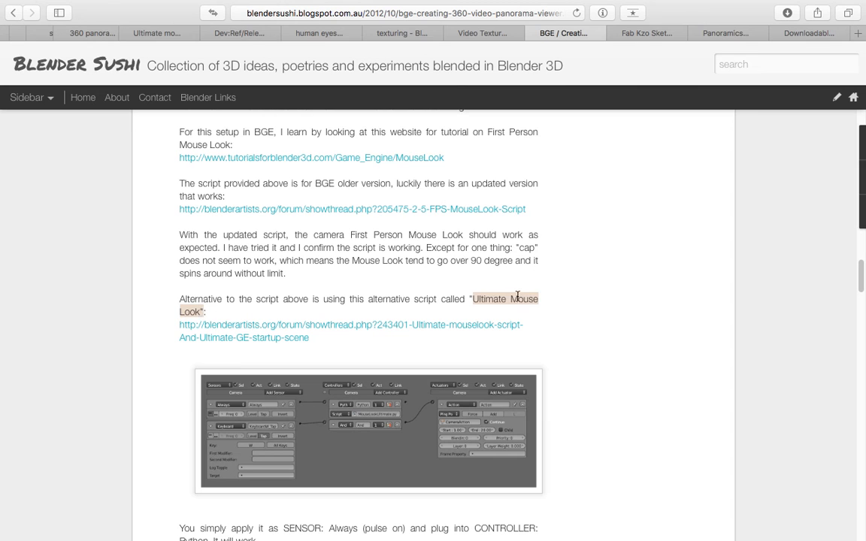
pyautogui.click(479, 298)
pyautogui.moveTo(468, 299); pyautogui.dragTo(489, 307)
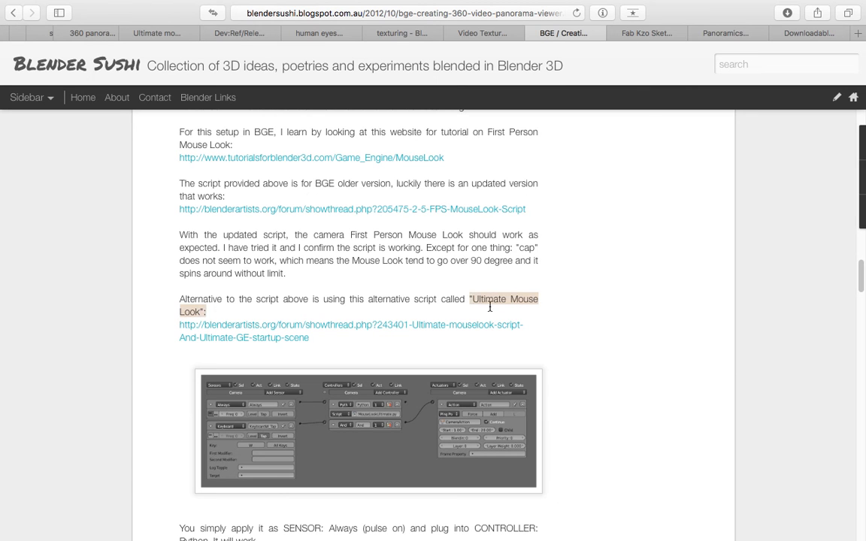
# - Open the article's logic brick screenshot in a new tab, examine its camera setup and return to the article
pyautogui.rightClick(389, 398)
pyautogui.click(479, 211)
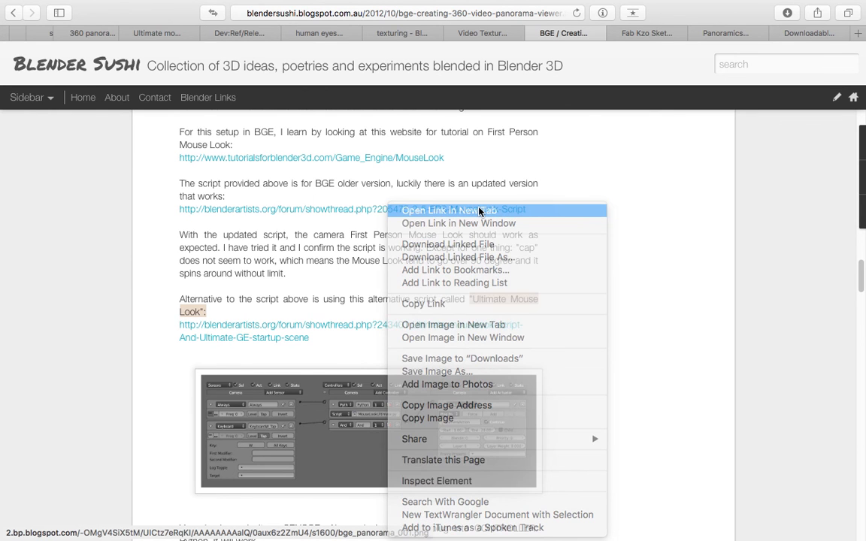
pyautogui.click(645, 33)
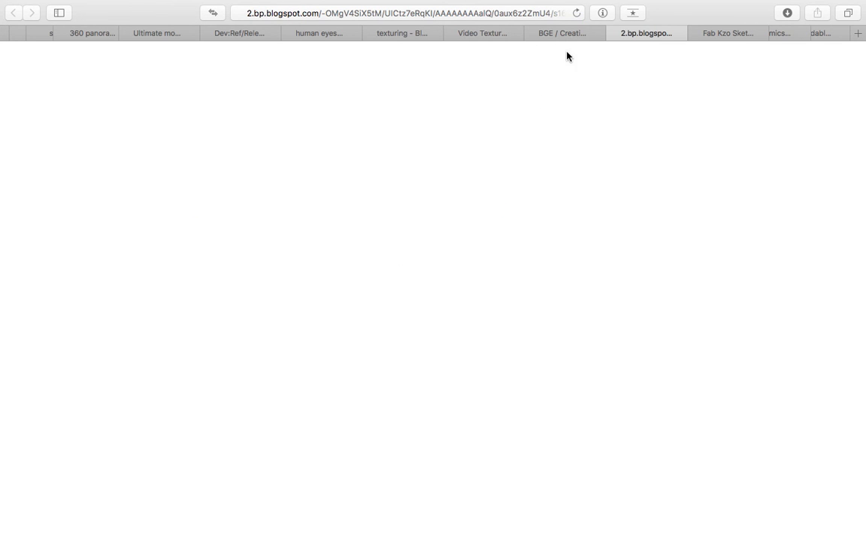
pyautogui.click(602, 33)
pyautogui.click(644, 33)
pyautogui.click(577, 13)
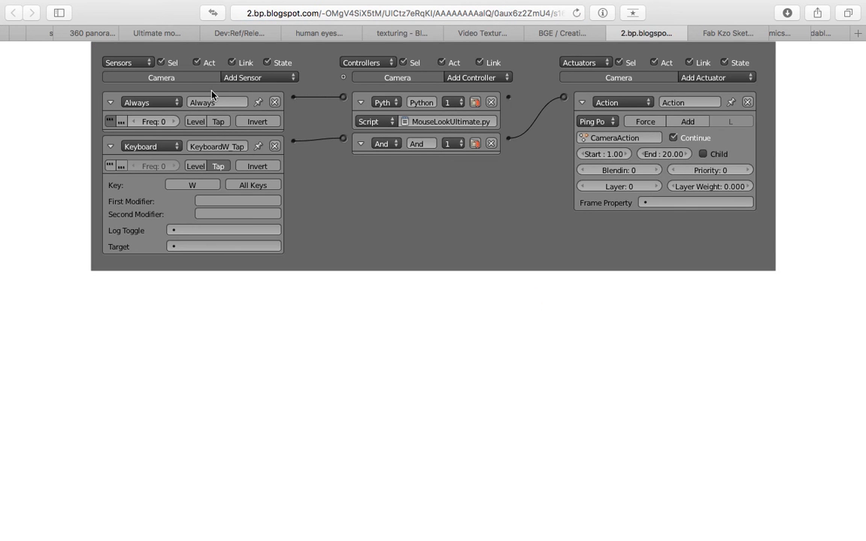
pyautogui.click(557, 33)
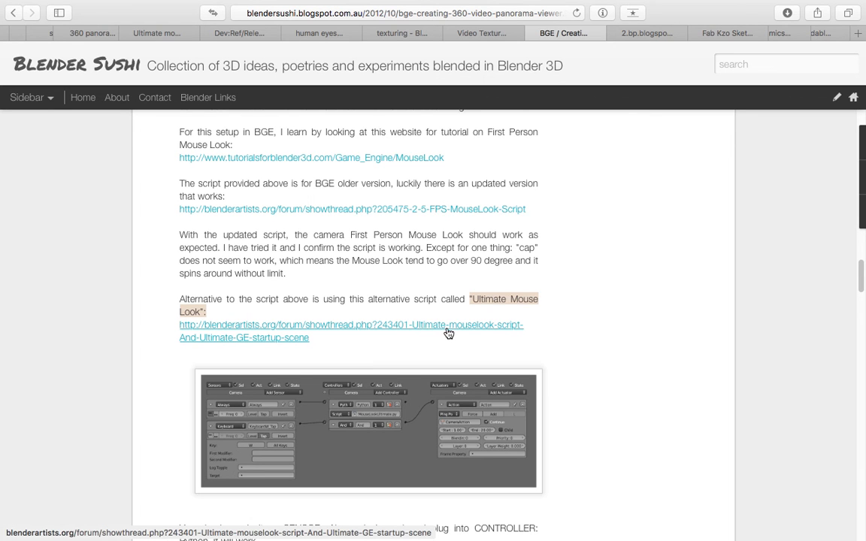
# - Switch to Blender and change the screen layout to Game Logic
pyautogui.hotkey('ctrl', 'Right')
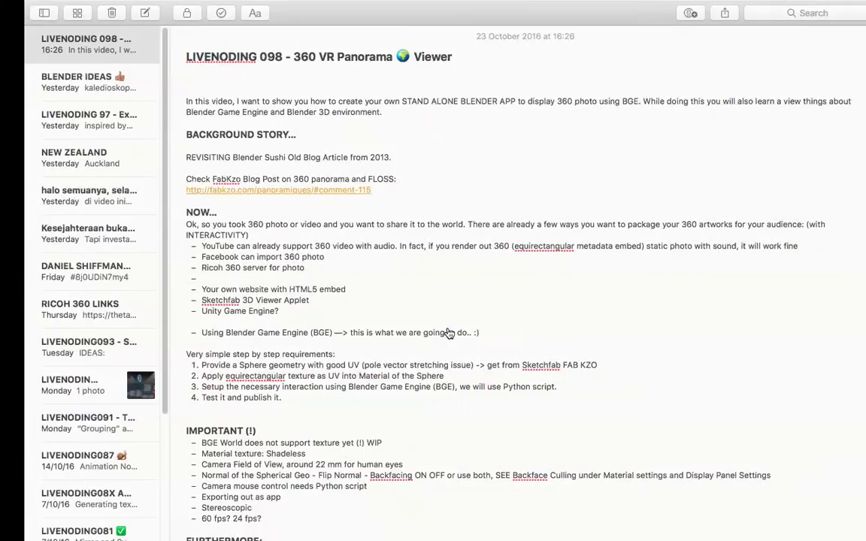
pyautogui.hotkey('ctrl', 'Right')
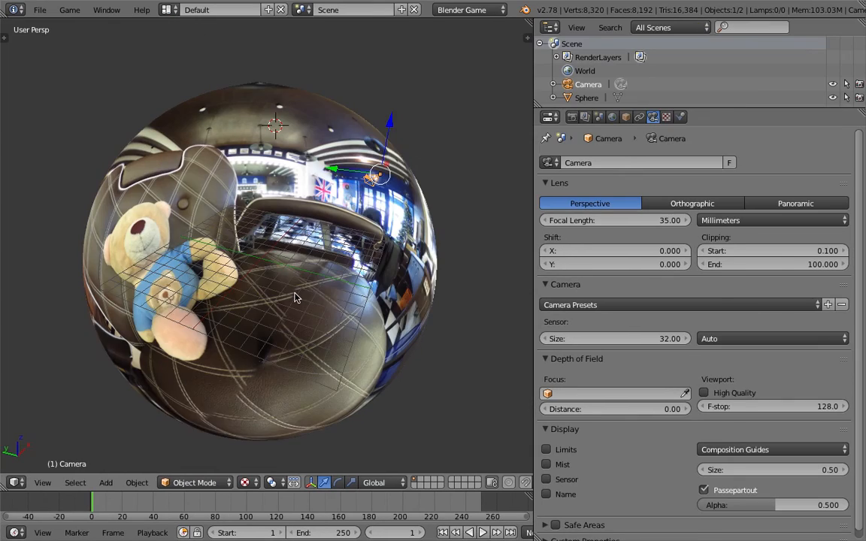
pyautogui.click(295, 294)
pyautogui.hscroll(3, 294, 294)
pyautogui.scroll(-1, 421, 167)
pyautogui.scroll(-2, 192, 90)
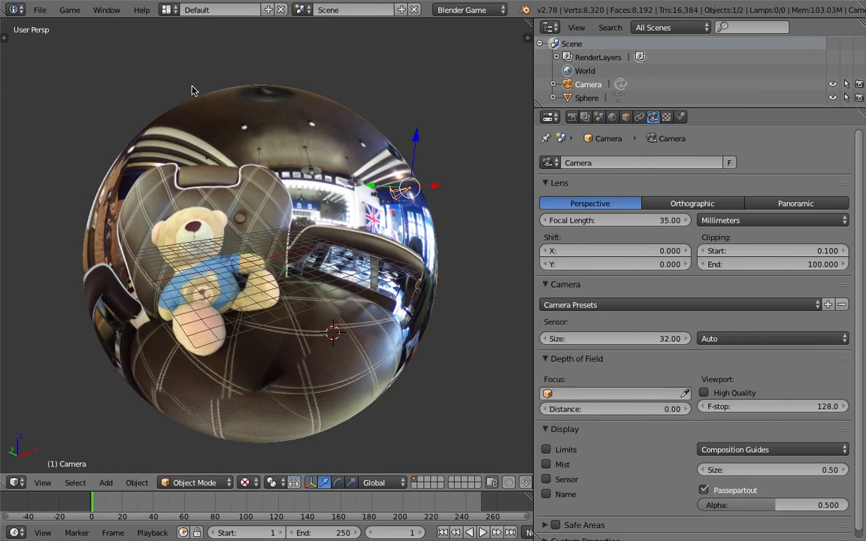
pyautogui.click(166, 10)
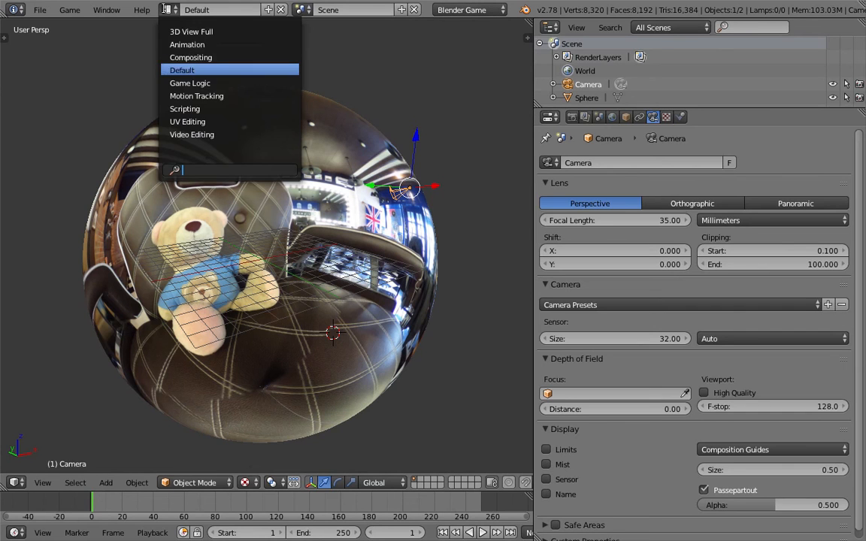
pyautogui.click(205, 83)
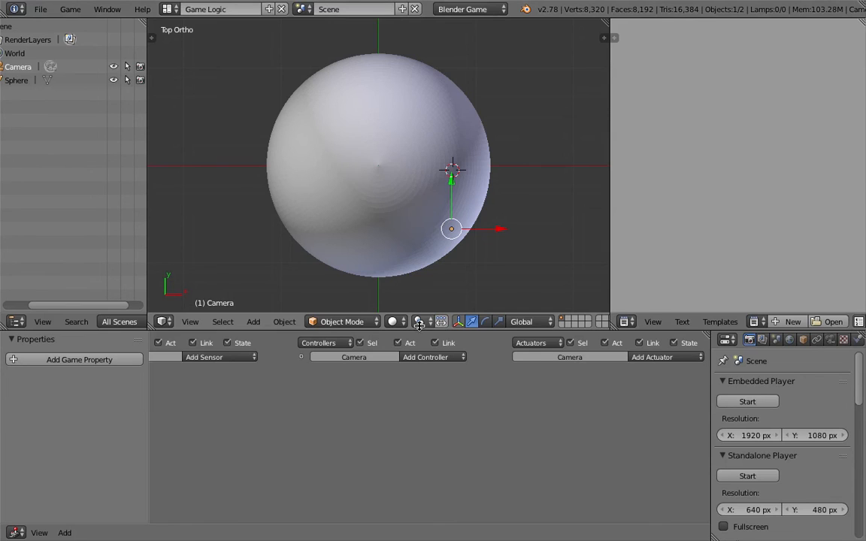
# - Enlarge the 3D view slightly and select the Camera from the scene's object list
pyautogui.moveTo(425, 329); pyautogui.dragTo(426, 347)
pyautogui.rightClick(391, 208)
pyautogui.moveTo(391, 208); pyautogui.dragTo(359, 192, button='middle')
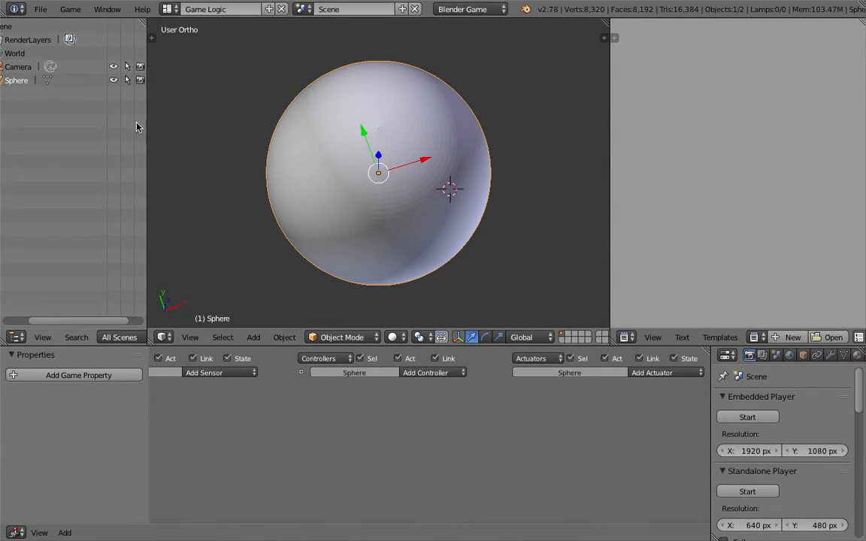
pyautogui.moveTo(73, 319); pyautogui.dragTo(49, 319)
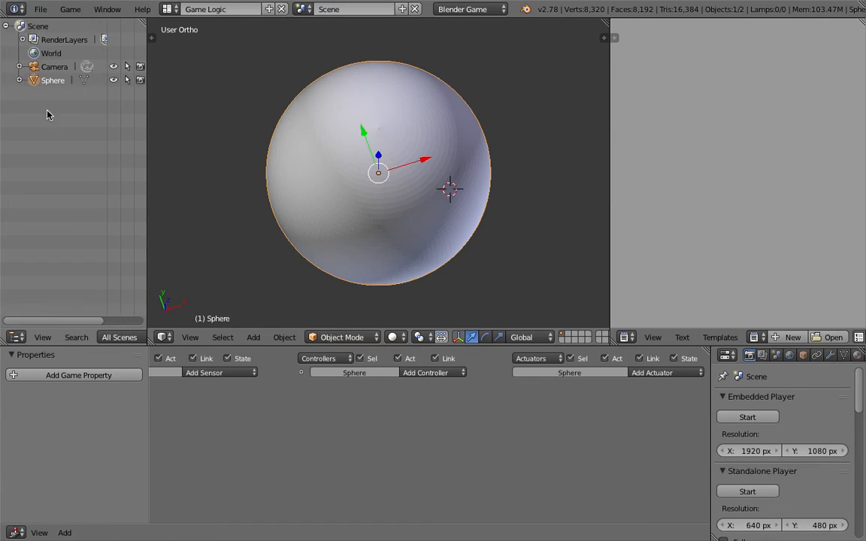
pyautogui.click(55, 70)
pyautogui.moveTo(424, 157); pyautogui.dragTo(405, 145, button='middle')
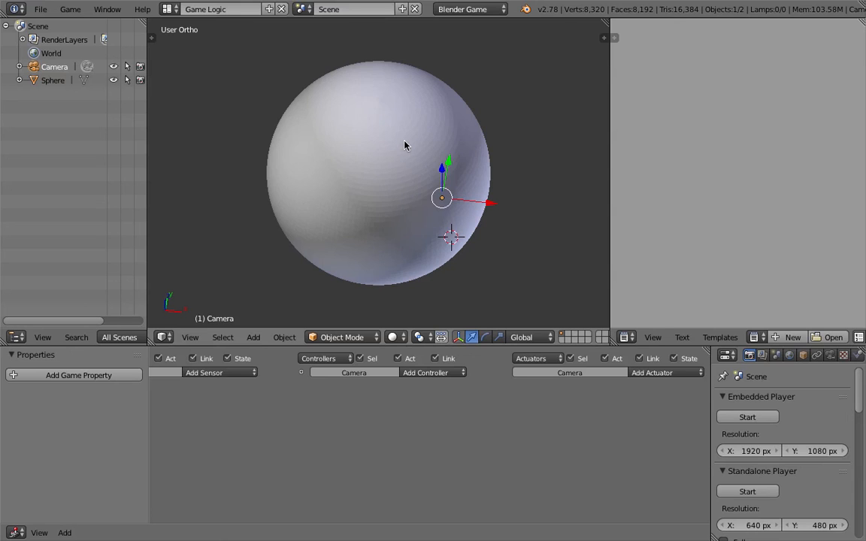
pyautogui.moveTo(335, 146); pyautogui.dragTo(379, 129, button='middle')
# - Widen the Text Editor and load the script Ultimate Mouselook.py from the Desktop into it
pyautogui.moveTo(610, 111); pyautogui.dragTo(529, 116)
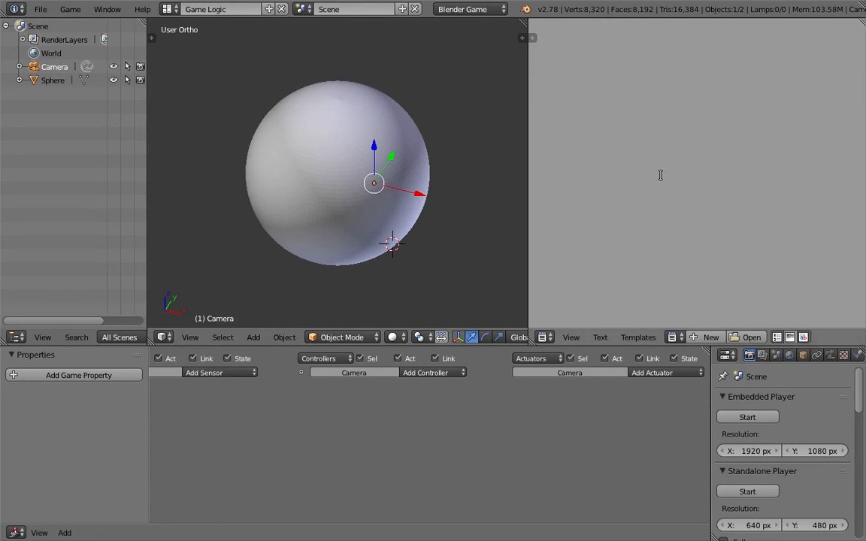
pyautogui.click(751, 338)
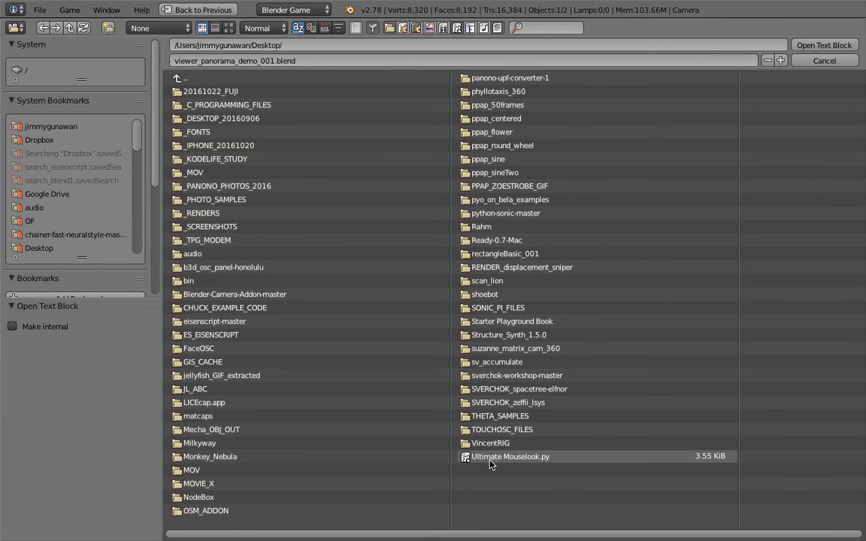
pyautogui.click(531, 458)
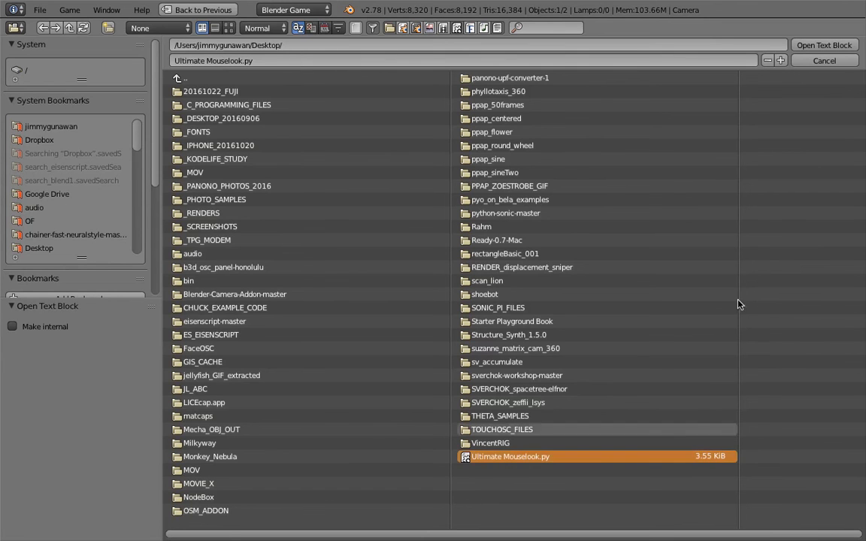
pyautogui.click(830, 44)
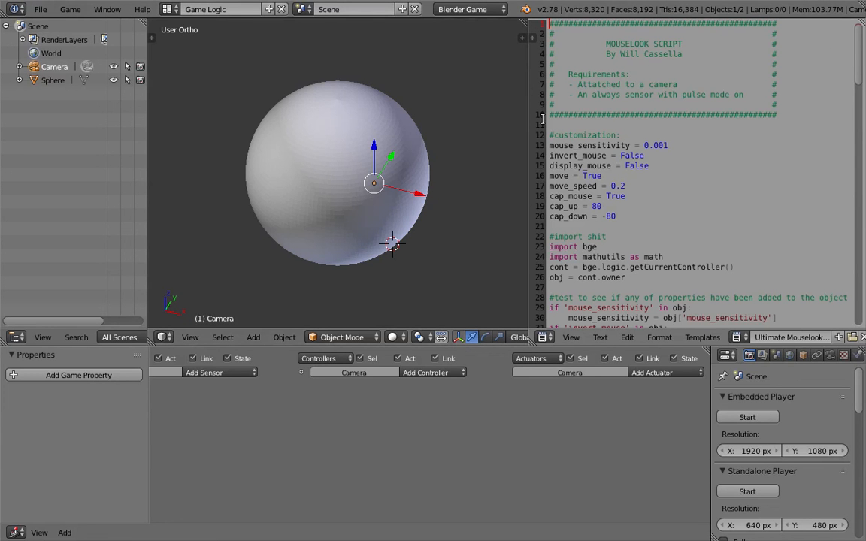
pyautogui.moveTo(528, 111); pyautogui.dragTo(486, 111)
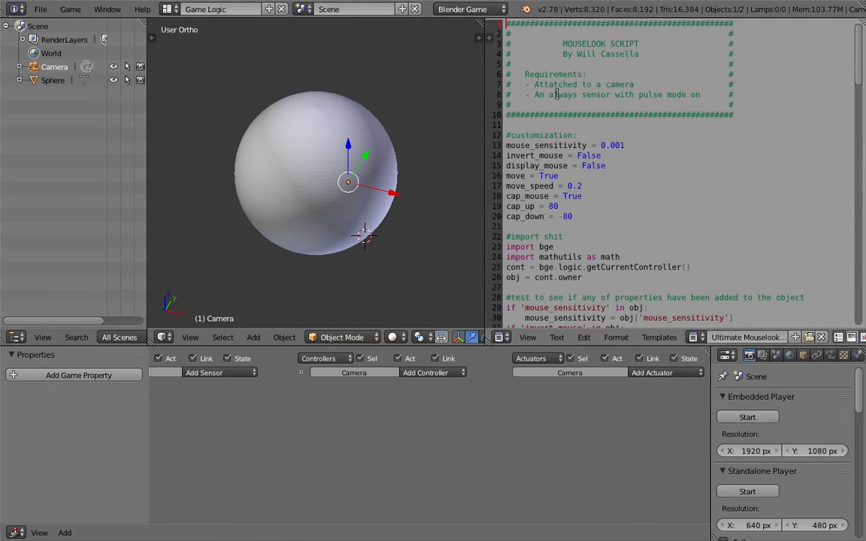
# - Read the mouse look script's header comment for its author and requirements on the camera and sensor
pyautogui.click(577, 54)
pyautogui.moveTo(578, 53); pyautogui.dragTo(682, 47)
pyautogui.click(633, 76)
pyautogui.click(526, 74)
pyautogui.moveTo(539, 85); pyautogui.dragTo(607, 95)
pyautogui.click(557, 94)
pyautogui.click(653, 96)
pyautogui.doubleClick(681, 98)
pyautogui.click(695, 98)
pyautogui.moveTo(485, 97); pyautogui.dragTo(515, 97)
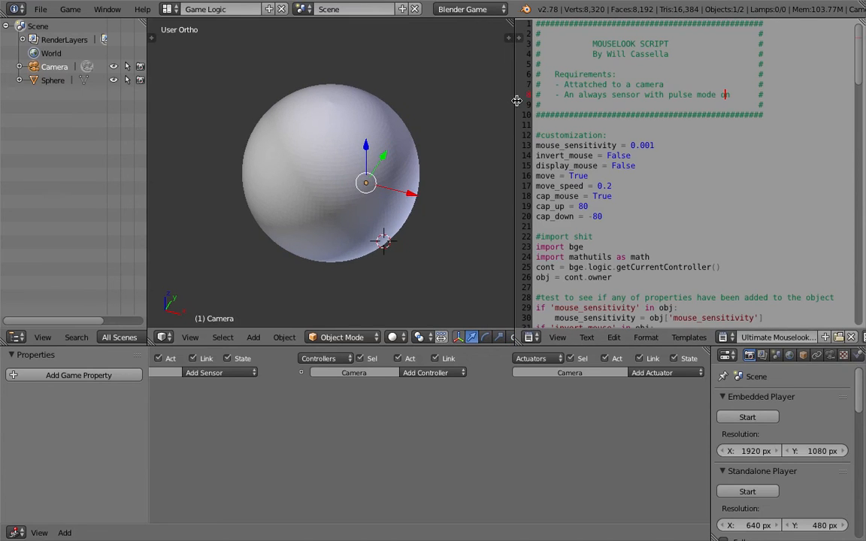
pyautogui.moveTo(696, 96); pyautogui.dragTo(578, 75)
pyautogui.press('End')
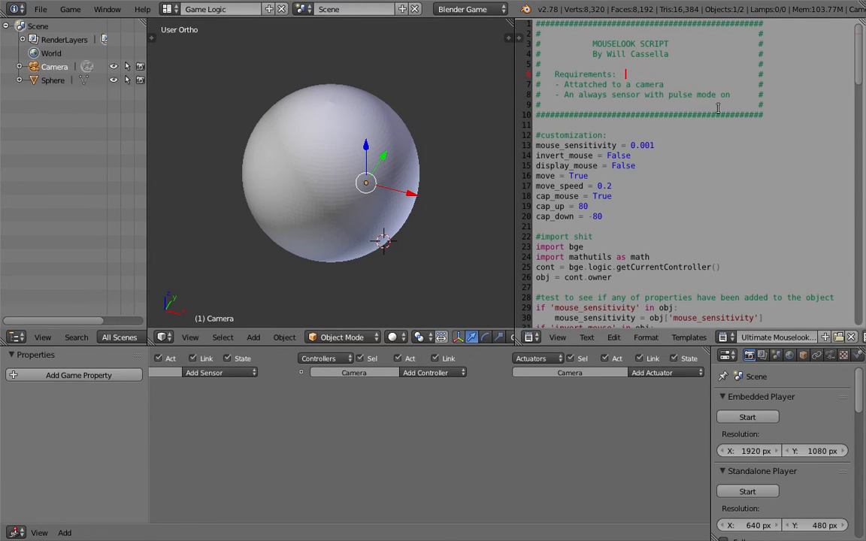
# - Show the scene in wireframe and clear the camera's location to place it at the sphere's centre
pyautogui.moveTo(351, 315)
pyautogui.mouseDown(button='middle')
pyautogui.moveTo(379, 268)
pyautogui.moveTo(320, 183)
pyautogui.moveTo(339, 197)
pyautogui.moveTo(426, 199)
pyautogui.moveTo(448, 182)
pyautogui.moveTo(449, 150)
pyautogui.moveTo(458, 144)
pyautogui.mouseUp(button='middle')
pyautogui.press('z')
pyautogui.scroll(3, 340, 197)
pyautogui.moveTo(349, 162); pyautogui.dragTo(446, 150, button='middle')
pyautogui.rightClick(442, 151)
pyautogui.rightClick(442, 151)
pyautogui.hotkey('alt', 'g')
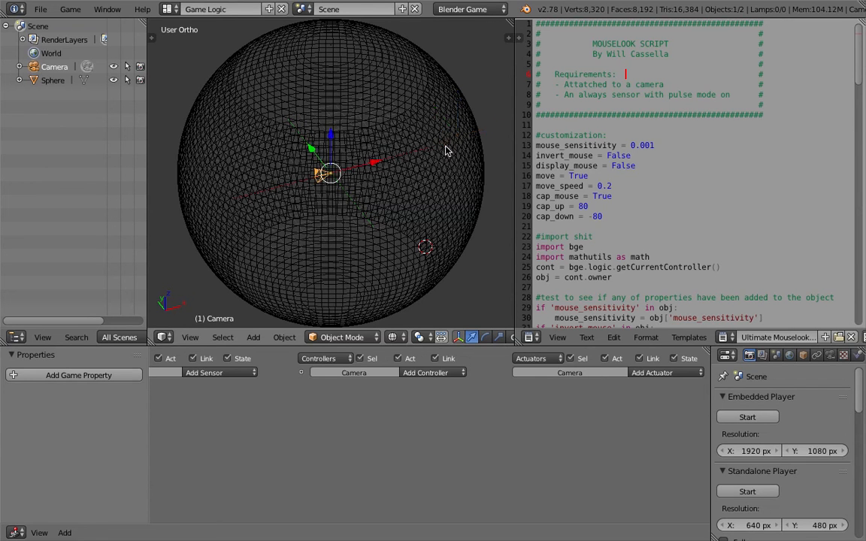
pyautogui.moveTo(449, 149); pyautogui.dragTo(385, 164, button='middle')
pyautogui.scroll(7, 386, 165)
pyautogui.scroll(-10, 373, 185)
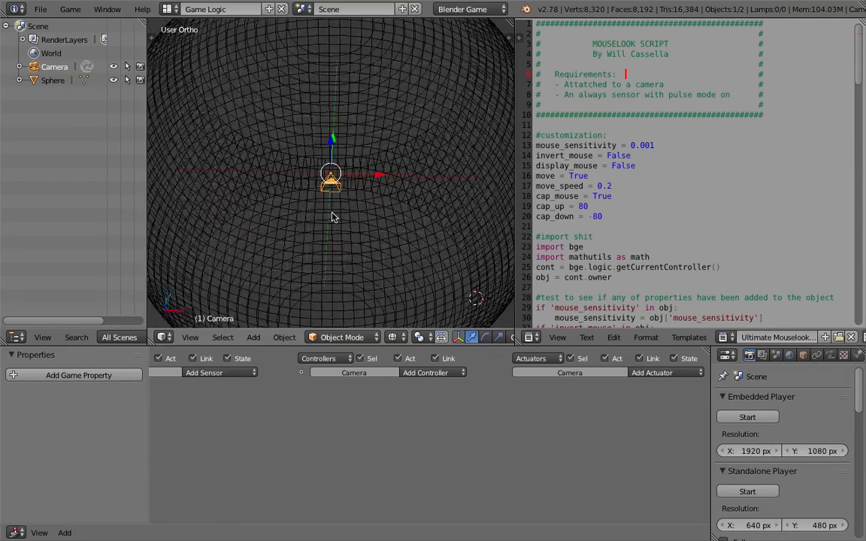
# - Save the blend file over the existing one and inspect the camera at the sphere's centre
pyautogui.hotkey('ctrl', 's')
pyautogui.click(351, 201)
pyautogui.moveTo(351, 204); pyautogui.dragTo(355, 190, button='middle')
pyautogui.scroll(5, 356, 189)
pyautogui.scroll(-2, 360, 203)
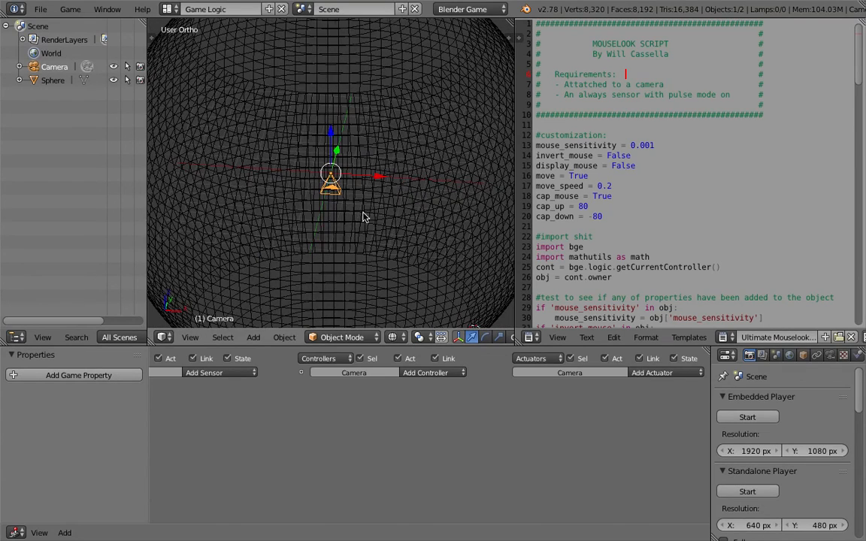
# - Enlarge the Logic Editor so the camera's complete Sensors, Controllers and Actuators columns fit in view
pyautogui.moveTo(248, 405); pyautogui.dragTo(333, 407, button='middle')
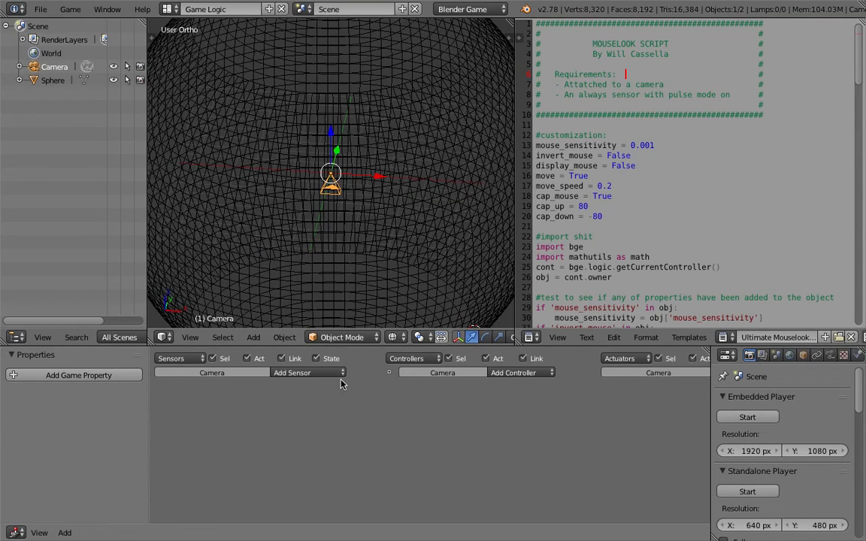
pyautogui.moveTo(346, 330); pyautogui.dragTo(348, 278)
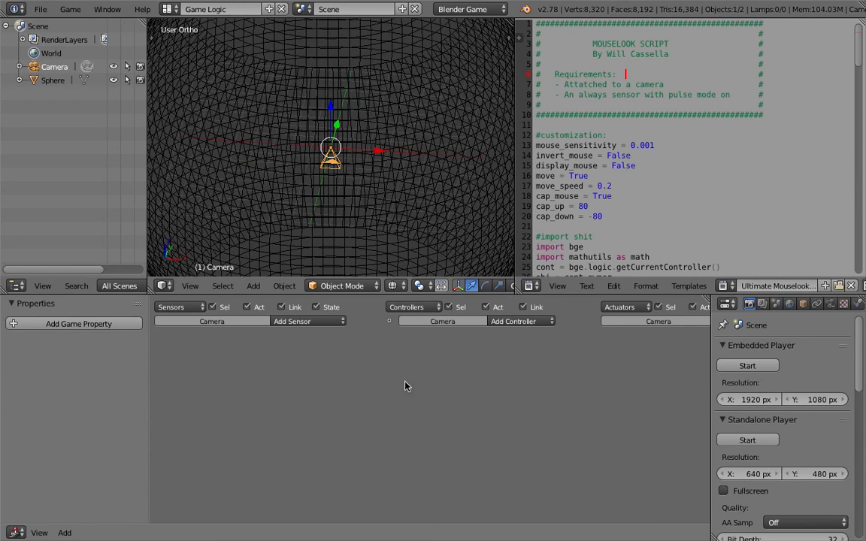
pyautogui.click(15, 533)
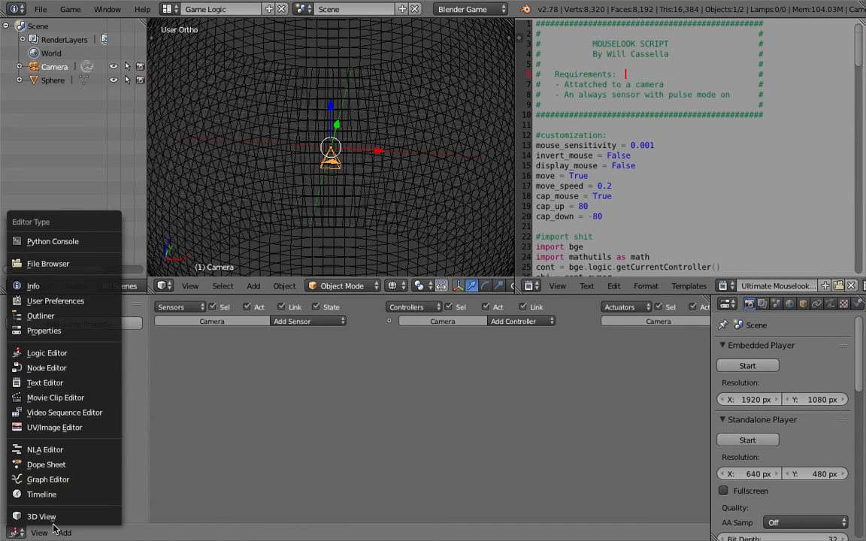
pyautogui.click(74, 356)
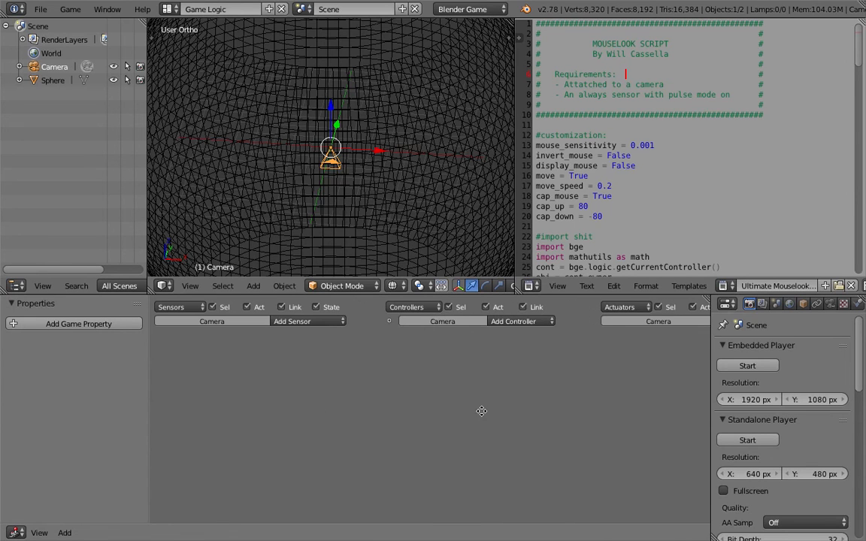
pyautogui.moveTo(711, 346); pyautogui.dragTo(790, 347)
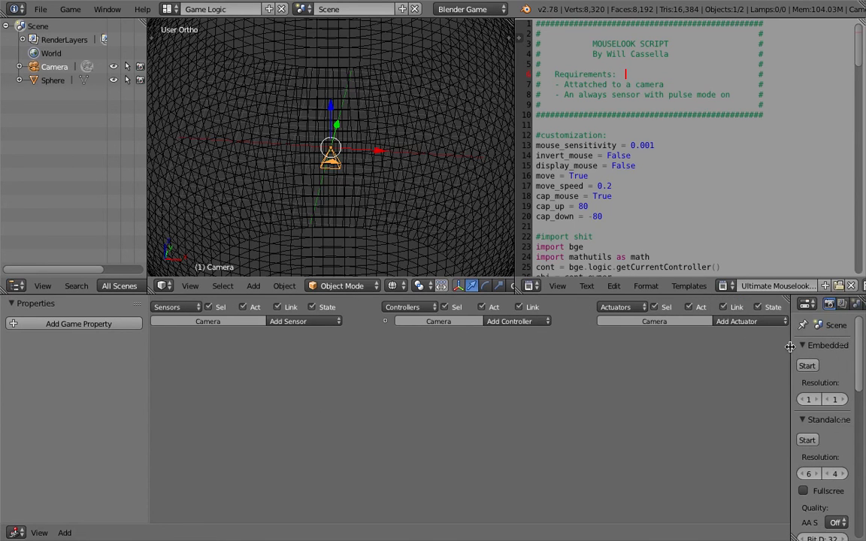
pyautogui.moveTo(146, 354); pyautogui.dragTo(125, 353)
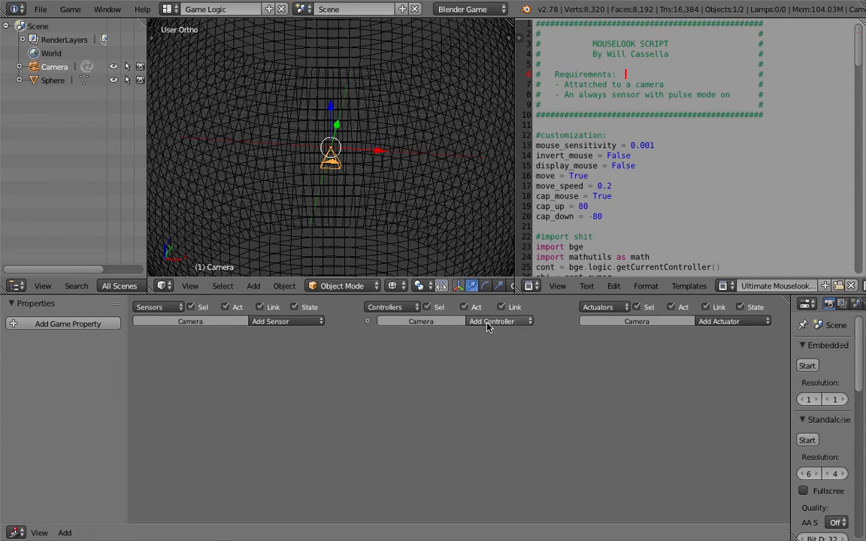
# - Look over the camera's actuator and controller options, check the reference logic brick image in the browser and return to Blender
pyautogui.click(721, 323)
pyautogui.click(496, 323)
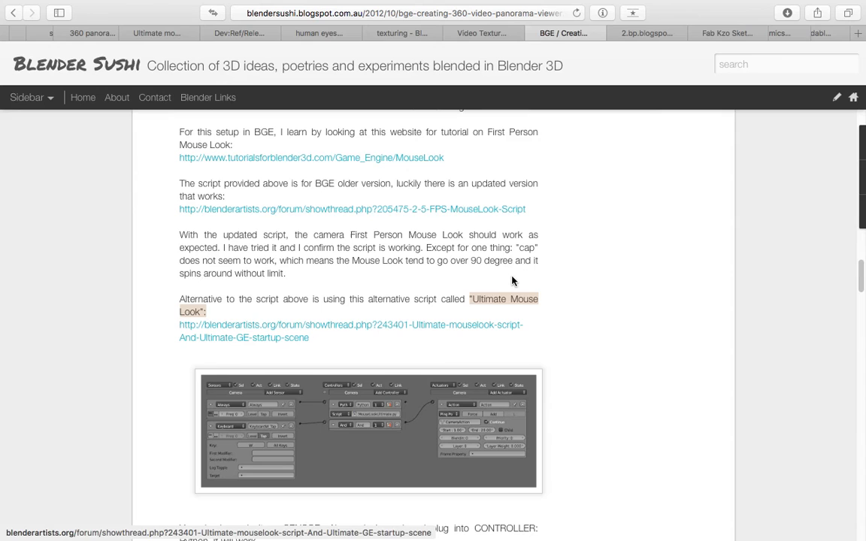
pyautogui.click(624, 32)
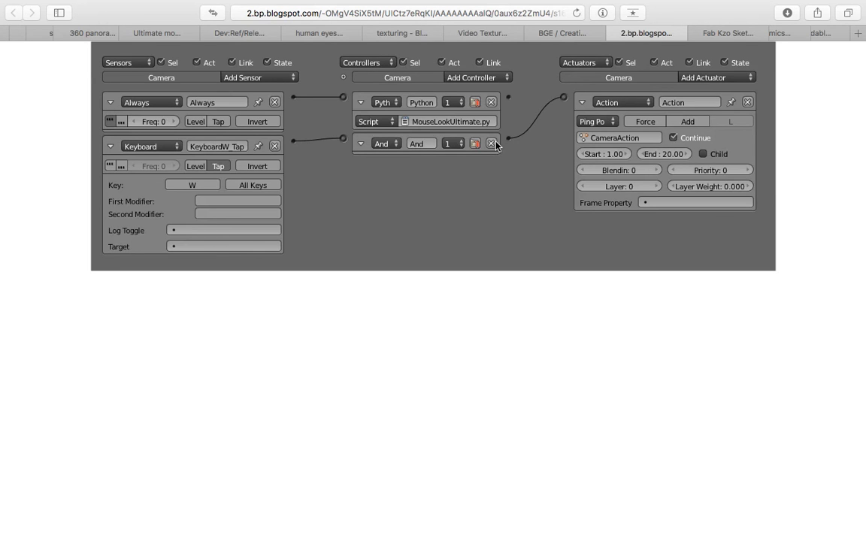
pyautogui.hotkey('ctrl', 'Right')
pyautogui.hotkey('ctrl', 'Right')
pyautogui.hotkey('ctrl', 'Right')
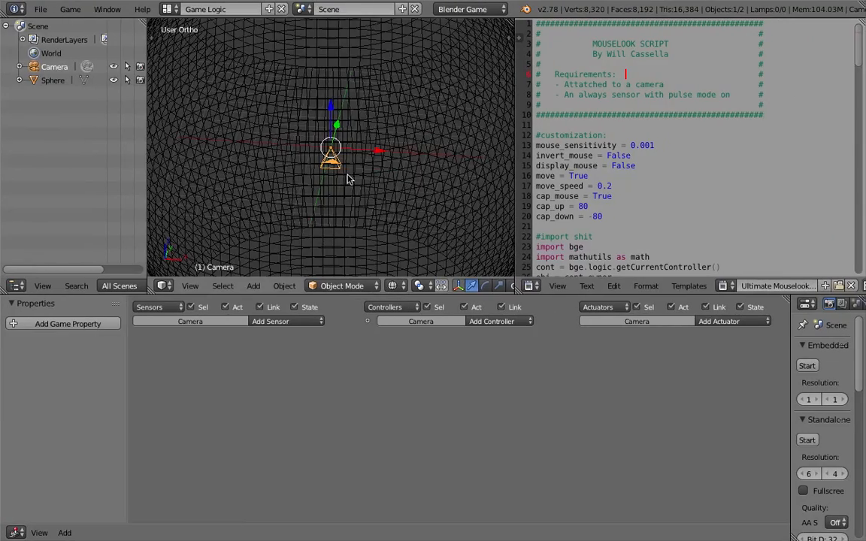
# - Add an Always sensor and a Python controller running the Ultimate Mouselook.py script to the camera
pyautogui.moveTo(347, 175); pyautogui.dragTo(333, 171, button='middle')
pyautogui.click(281, 324)
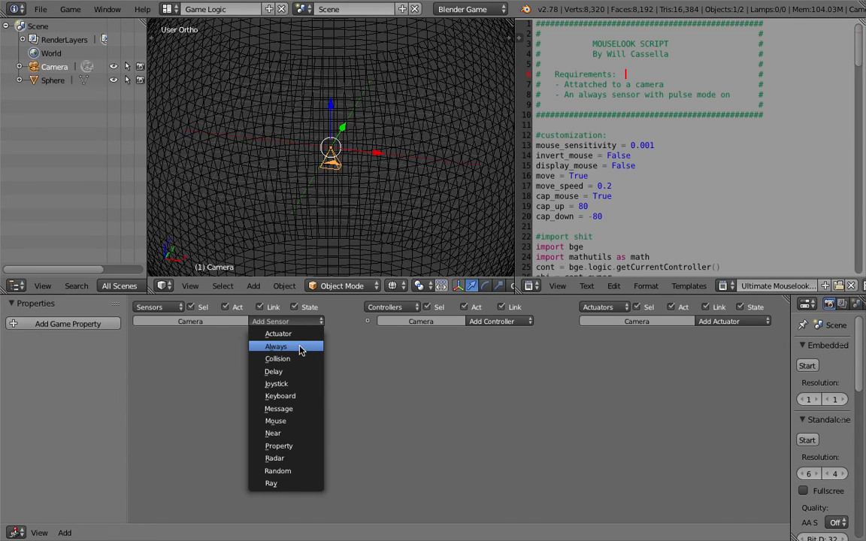
pyautogui.click(299, 350)
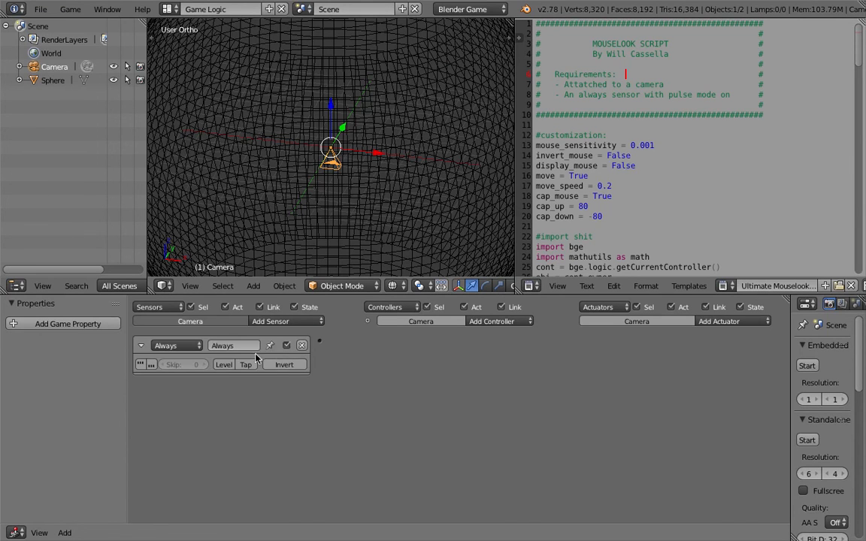
pyautogui.click(490, 322)
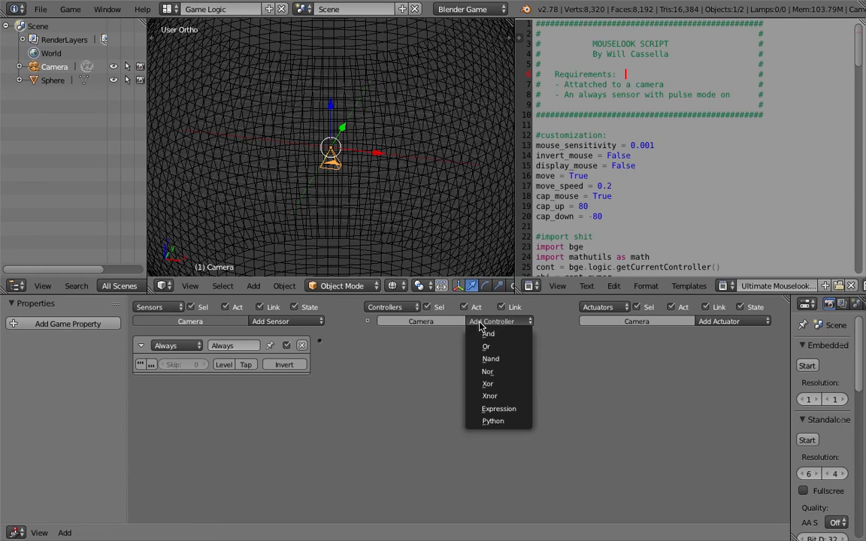
pyautogui.click(524, 422)
pyautogui.click(455, 366)
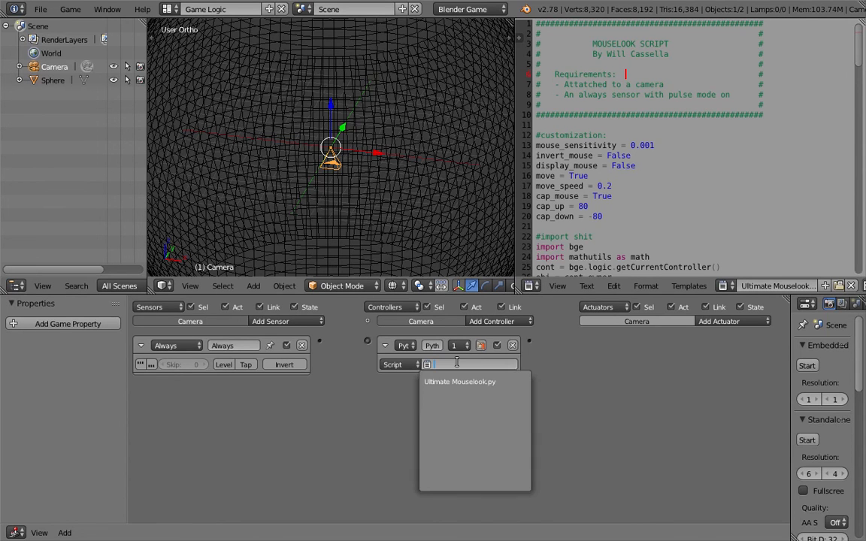
pyautogui.click(496, 383)
# - Link the camera's Always sensor to the Python controller
pyautogui.click(656, 197)
pyautogui.moveTo(656, 205); pyautogui.dragTo(635, 236)
pyautogui.click(636, 165)
pyautogui.click(635, 235)
pyautogui.moveTo(319, 341); pyautogui.dragTo(367, 342)
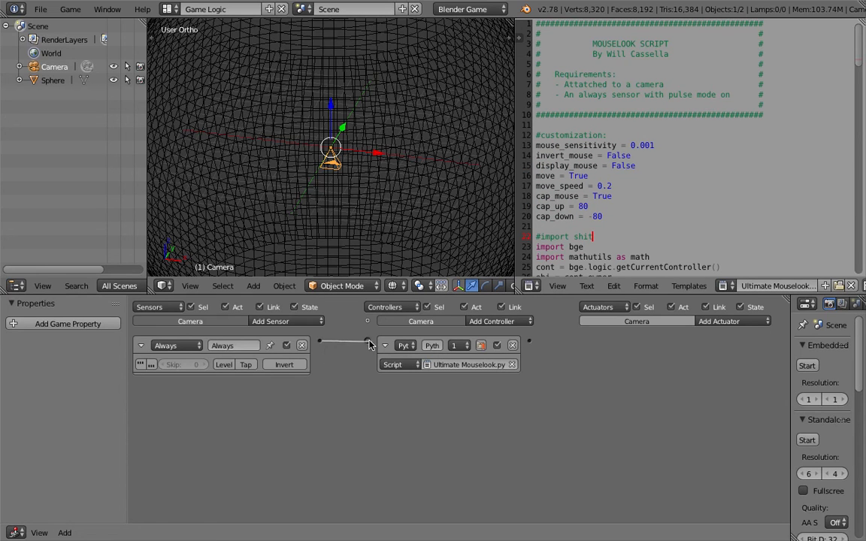
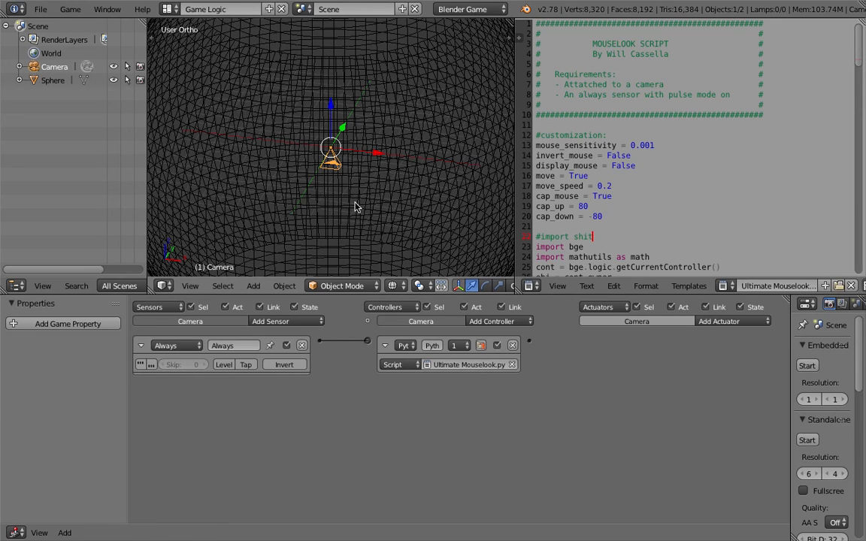
# - Check the mouselook script's requirements and enable true-level pulse mode on the Always sensor
pyautogui.moveTo(390, 175); pyautogui.dragTo(365, 188, button='middle')
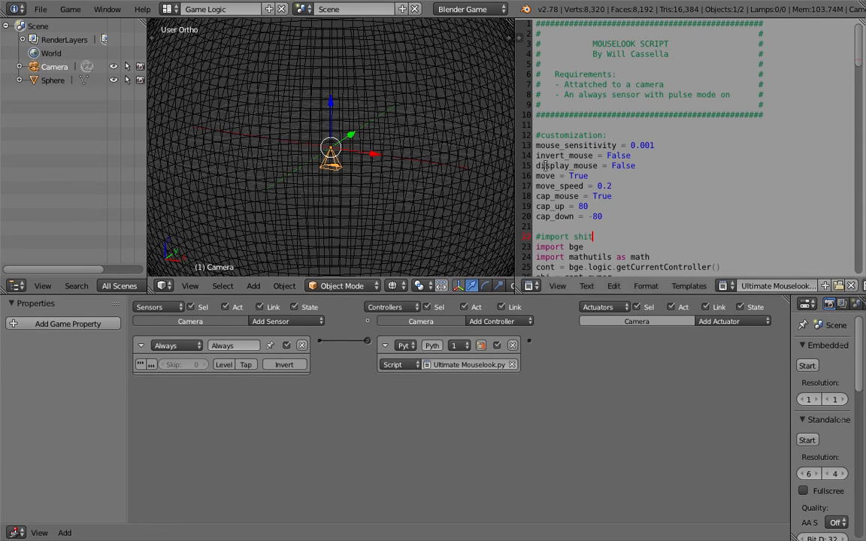
pyautogui.doubleClick(581, 94)
pyautogui.click(681, 94)
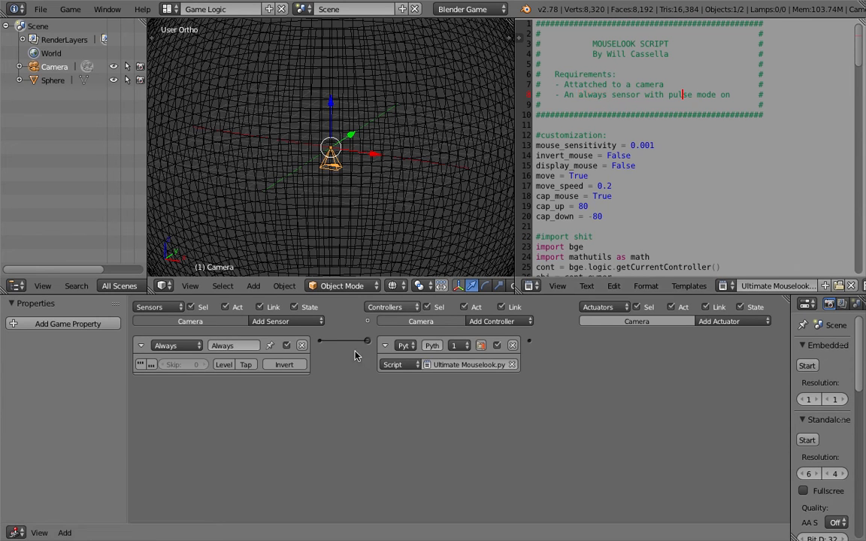
pyautogui.click(140, 365)
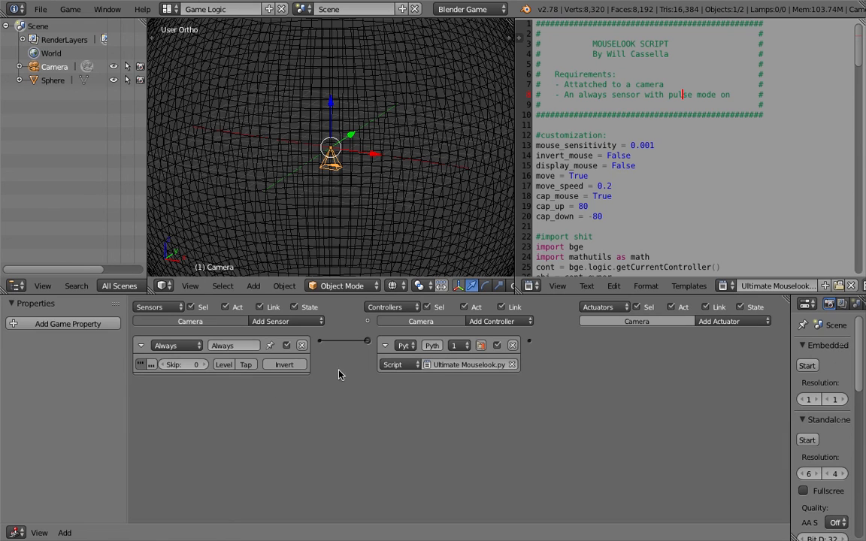
# - Save the blend file over the existing one and briefly run the game from the wireframe view
pyautogui.hotkey('ctrl', 's')
pyautogui.click(363, 235)
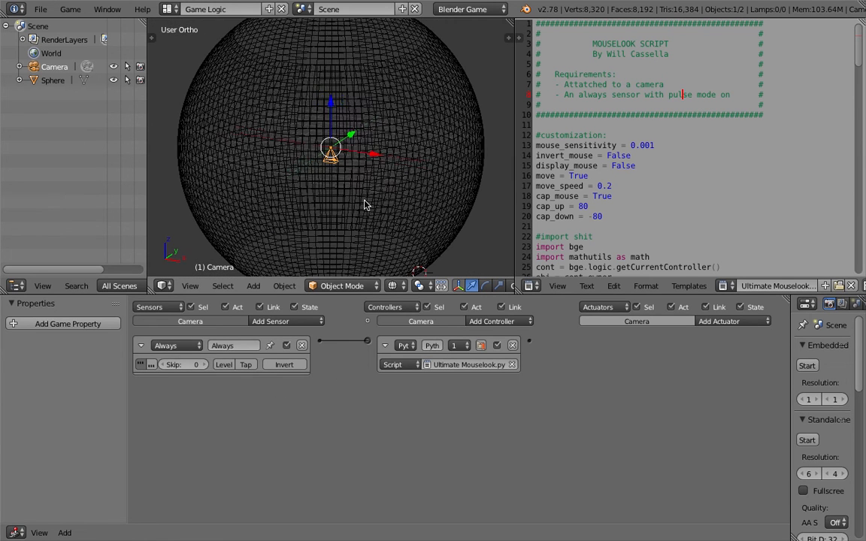
pyautogui.press('p')
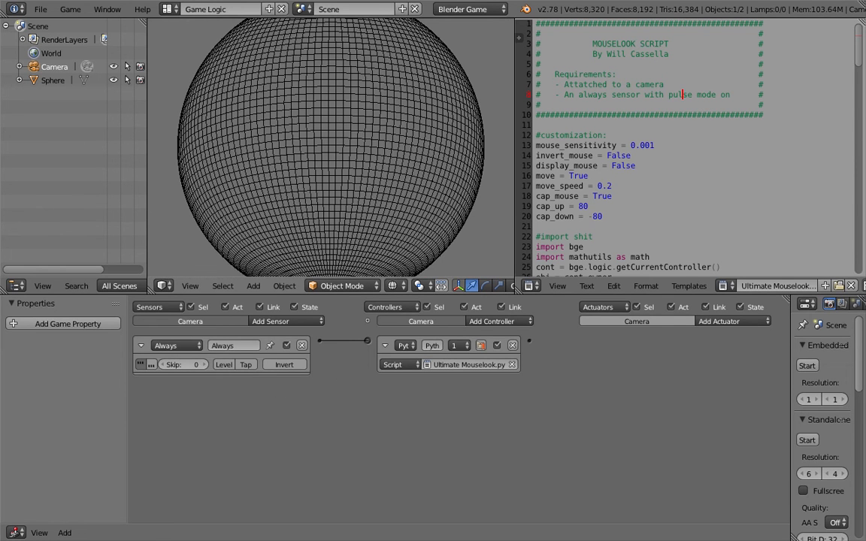
pyautogui.press('Escape')
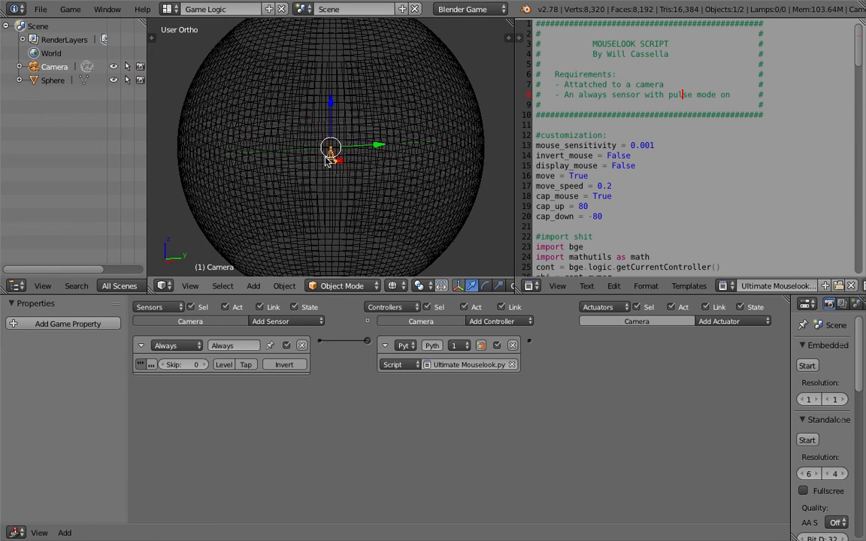
# - Look through the camera and display the viewport with Texture shading
pyautogui.click(190, 287)
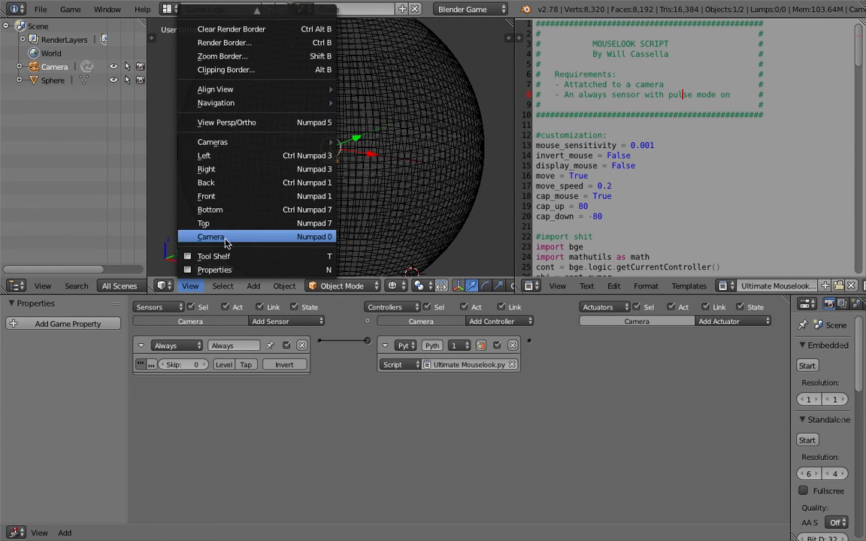
pyautogui.click(205, 237)
pyautogui.click(393, 285)
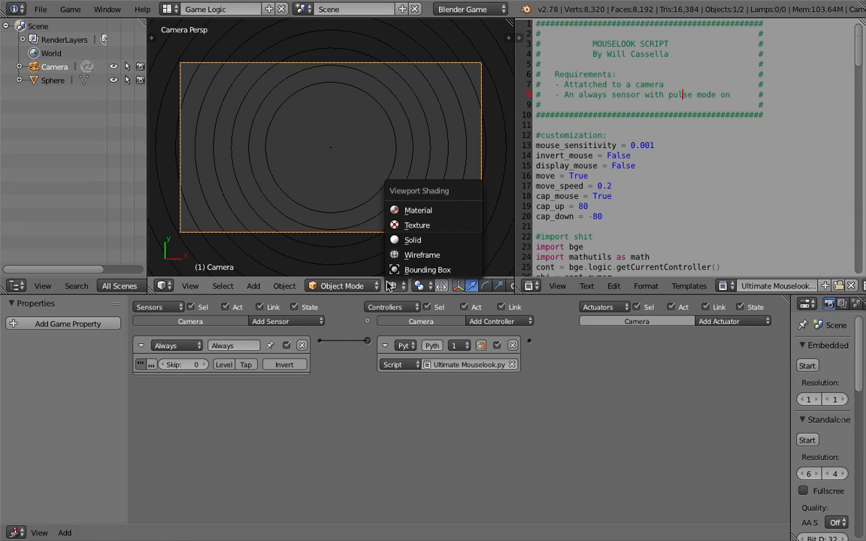
pyautogui.click(416, 228)
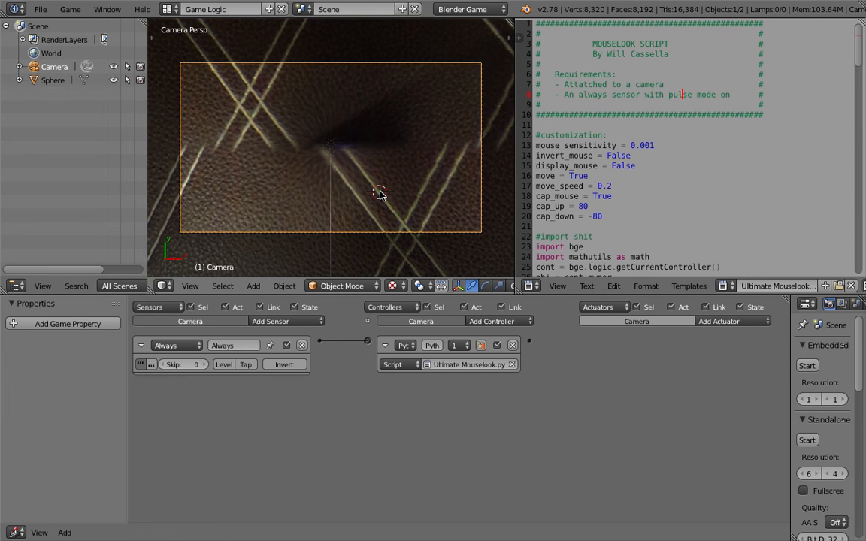
# - Run the game from the camera view to test the mouselook, and save the blend file over the existing one
pyautogui.press('p')
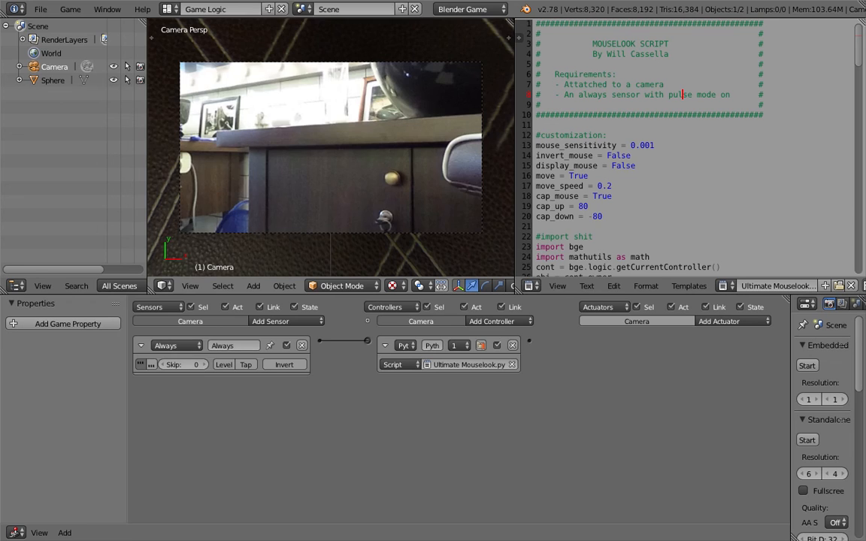
pyautogui.press('Escape')
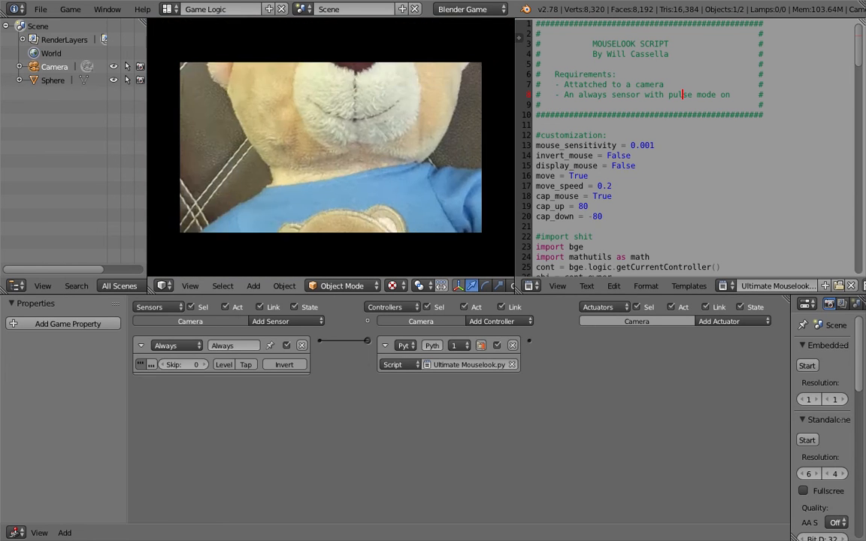
pyautogui.press('p')
pyautogui.press('Escape')
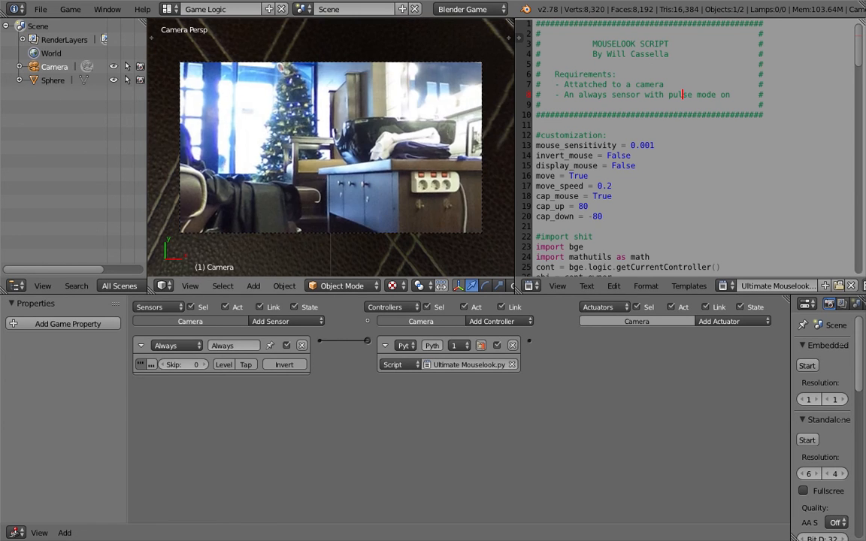
pyautogui.press('p')
pyautogui.press('Escape')
pyautogui.press('p')
pyautogui.press('Escape')
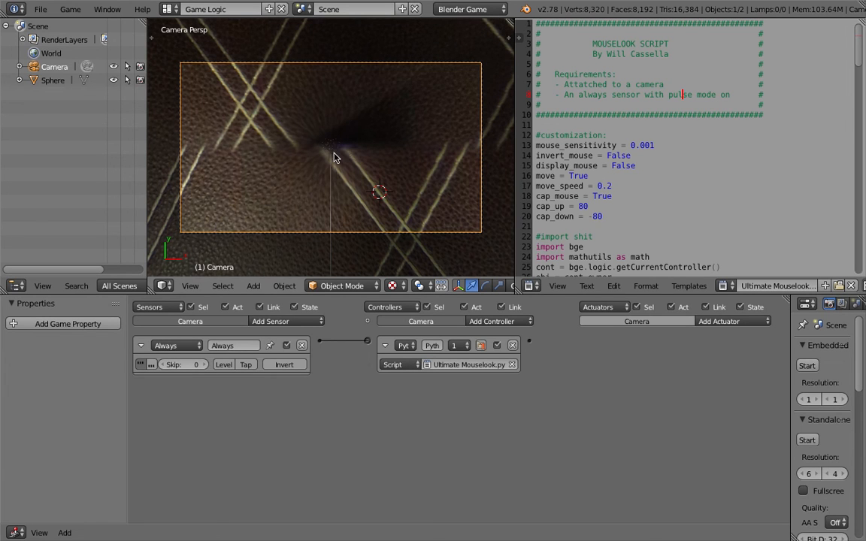
pyautogui.hotkey('ctrl', 's')
pyautogui.click(405, 184)
# - Review the project notes and the reference logic brick image in the browser, and return to Blender's mouselook script
pyautogui.hotkey('ctrl', 'Left')
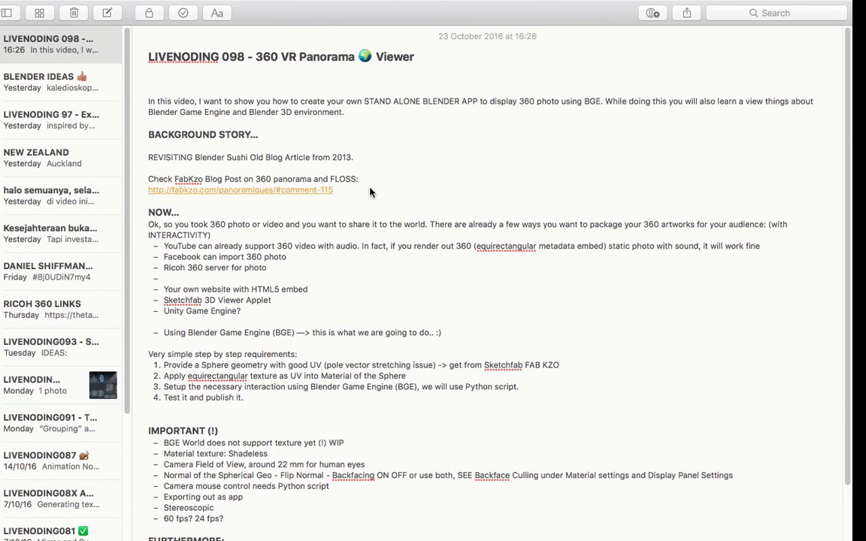
pyautogui.hotkey('ctrl', 'Left')
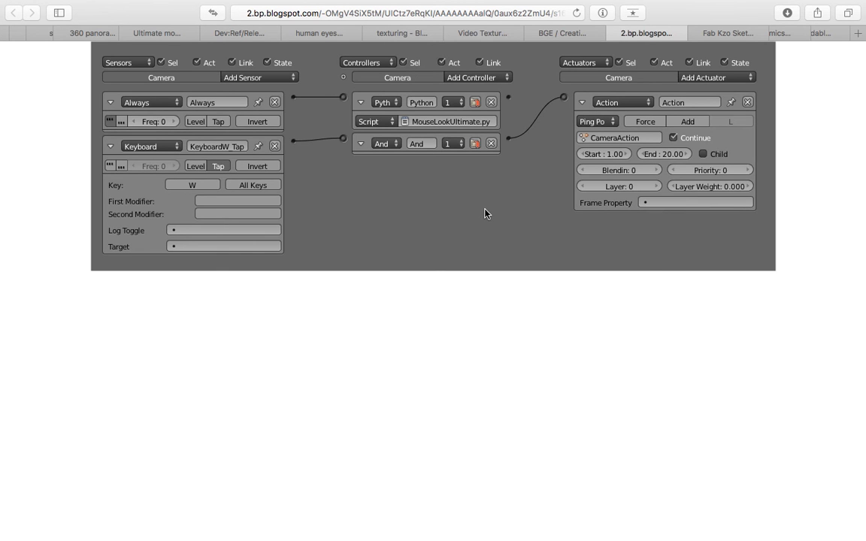
pyautogui.hotkey('ctrl', 'Right')
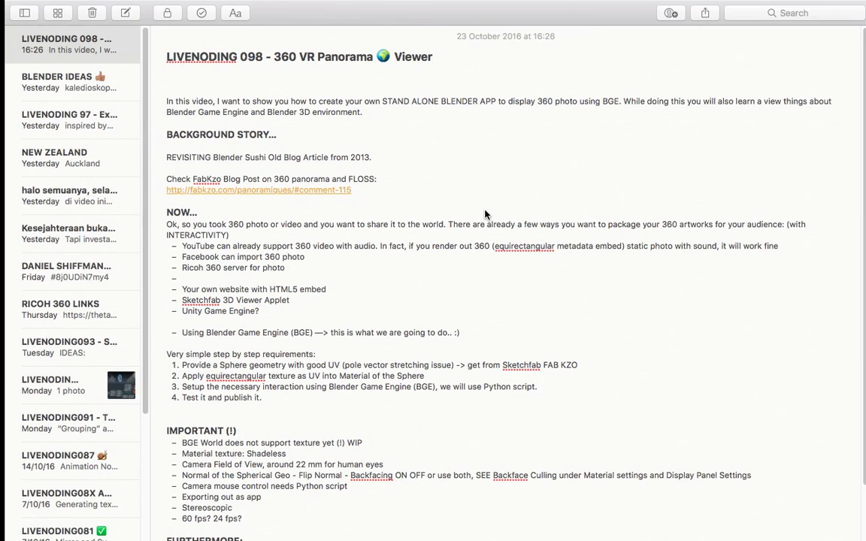
pyautogui.hotkey('ctrl', 'Right')
pyautogui.moveTo(547, 51); pyautogui.dragTo(635, 73)
pyautogui.doubleClick(613, 43)
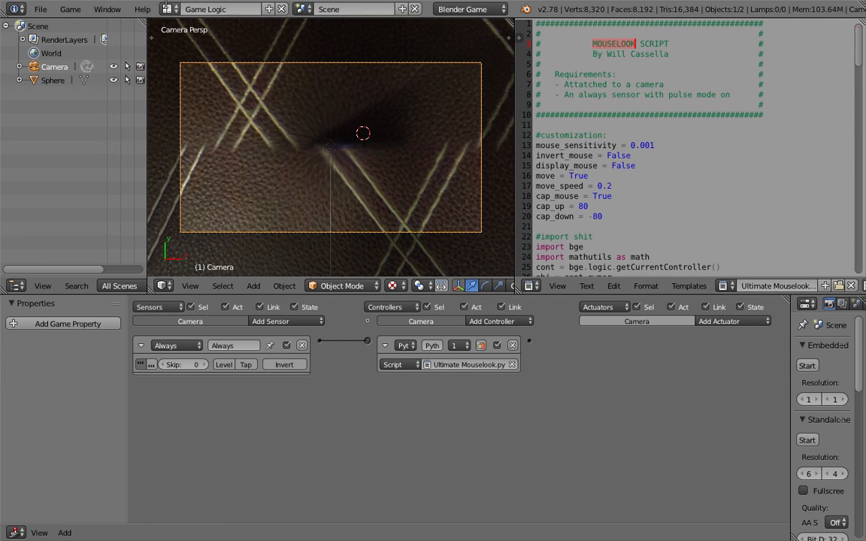
pyautogui.click(167, 9)
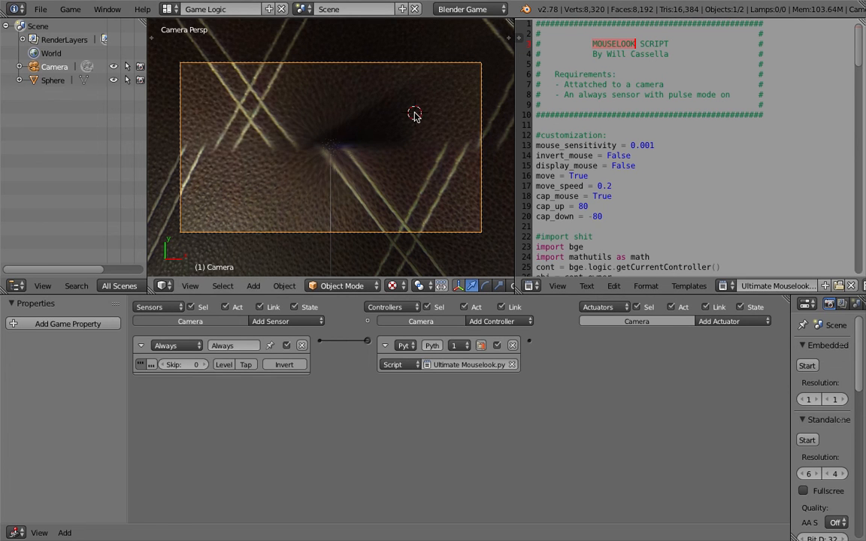
# - Maximize the camera view and run the game to test looking and moving around inside the panorama
pyautogui.hotkey('ctrl', 'Up')
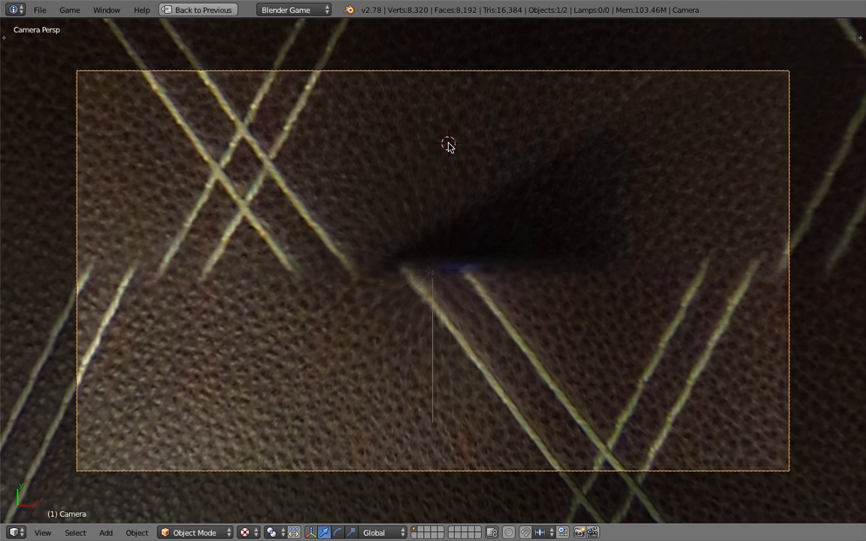
pyautogui.press('p')
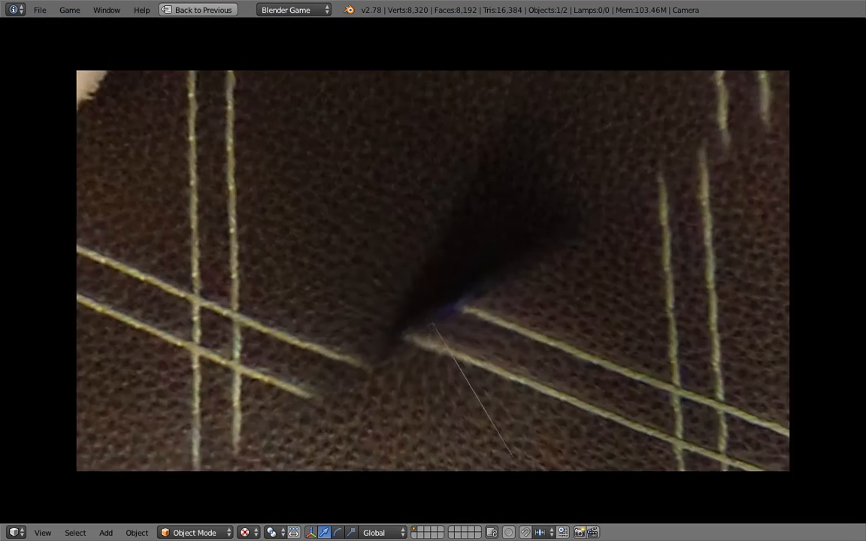
pyautogui.press('Escape')
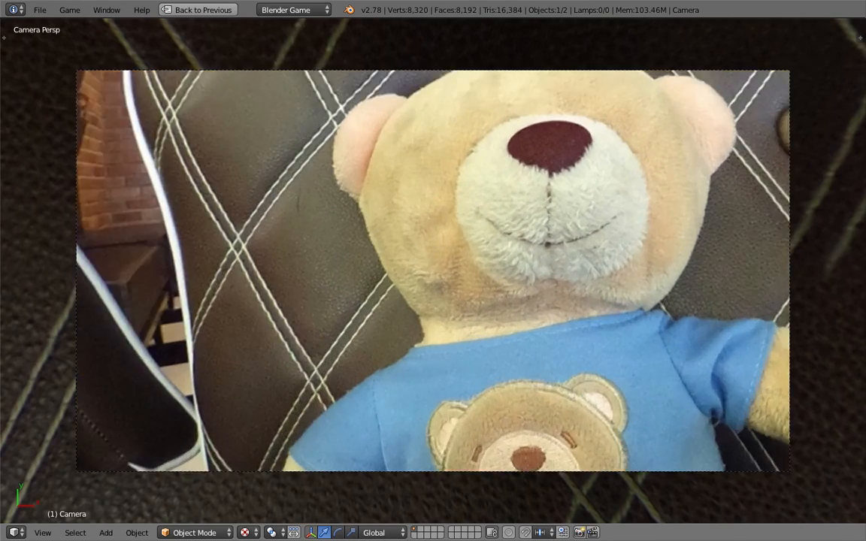
pyautogui.press('p')
pyautogui.press('Escape')
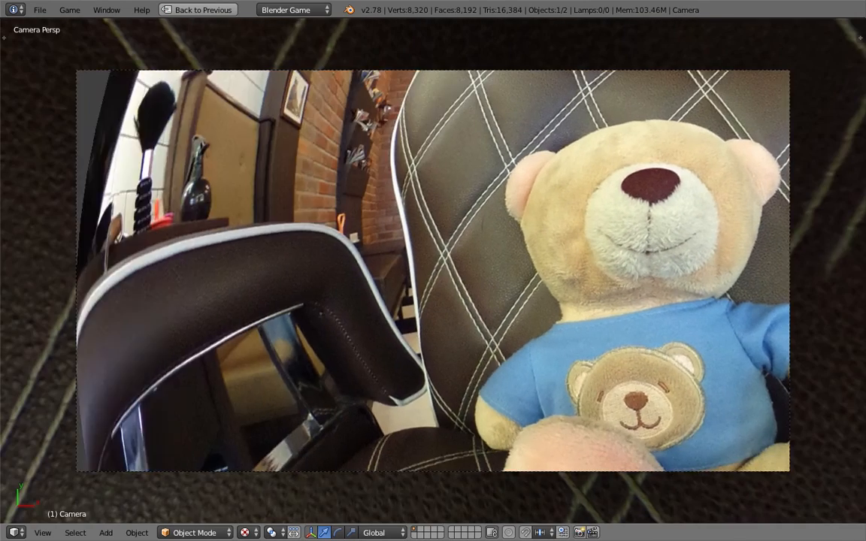
pyautogui.press('p')
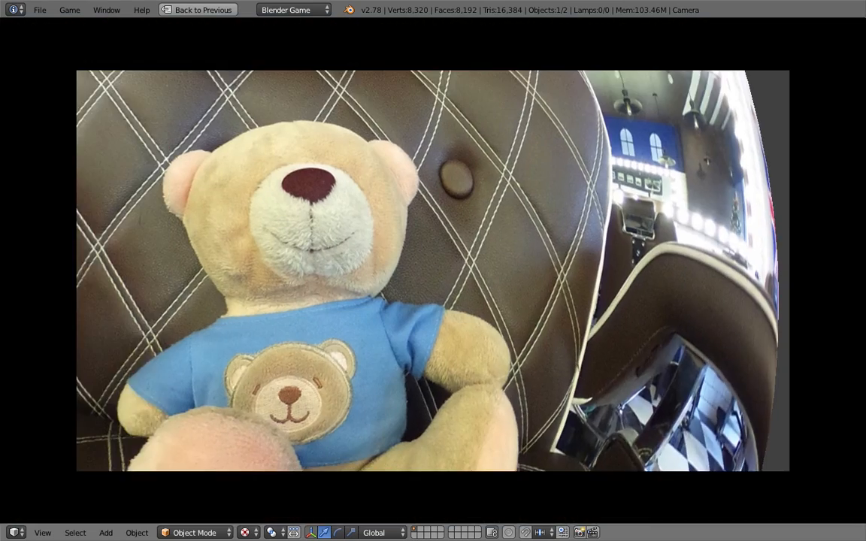
pyautogui.press('Escape')
pyautogui.press('p')
pyautogui.press('Escape')
pyautogui.press('p')
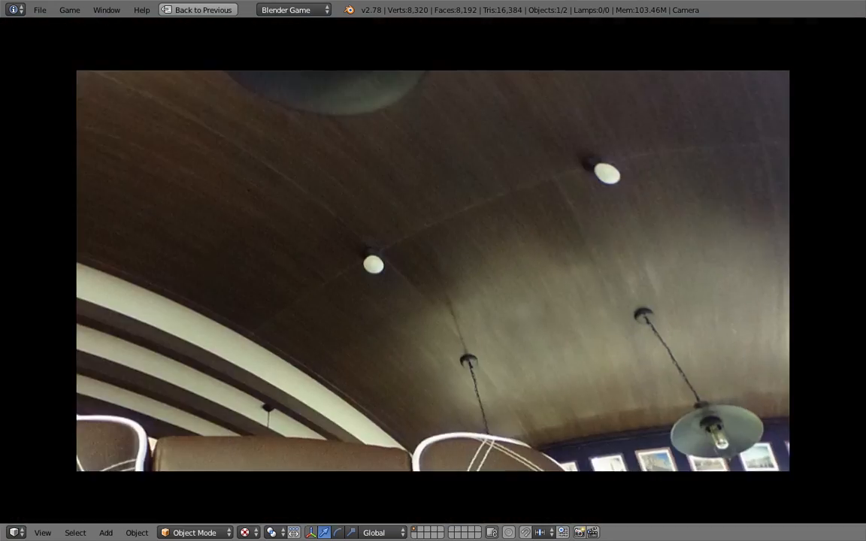
pyautogui.press('Escape')
pyautogui.press('p')
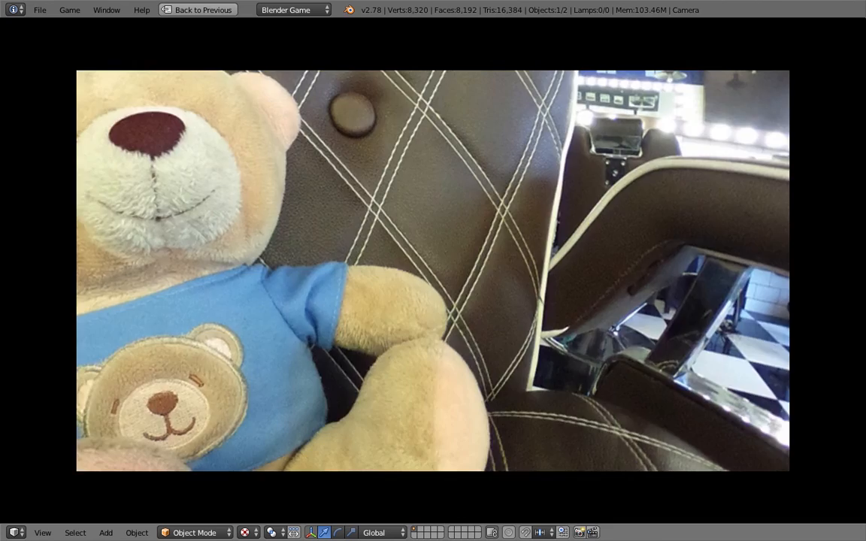
pyautogui.press('Escape')
pyautogui.press('p')
pyautogui.press('Escape')
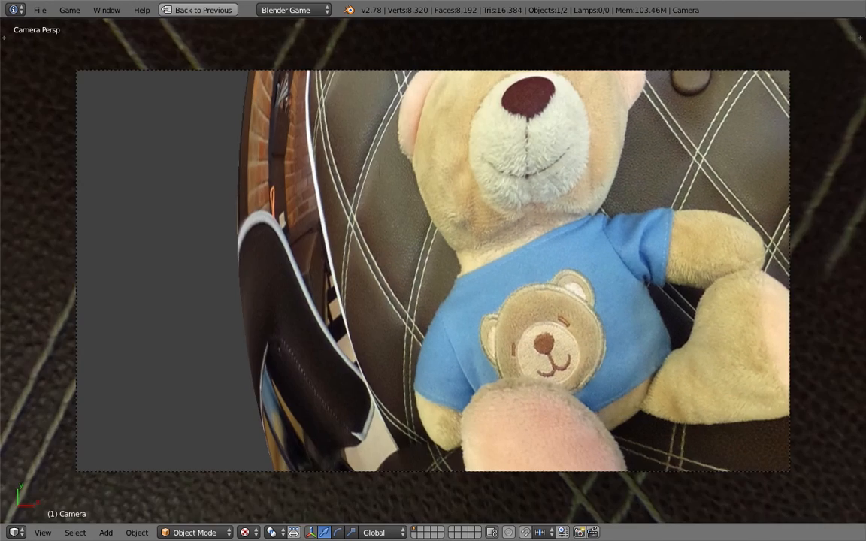
pyautogui.press('p')
pyautogui.press('Escape')
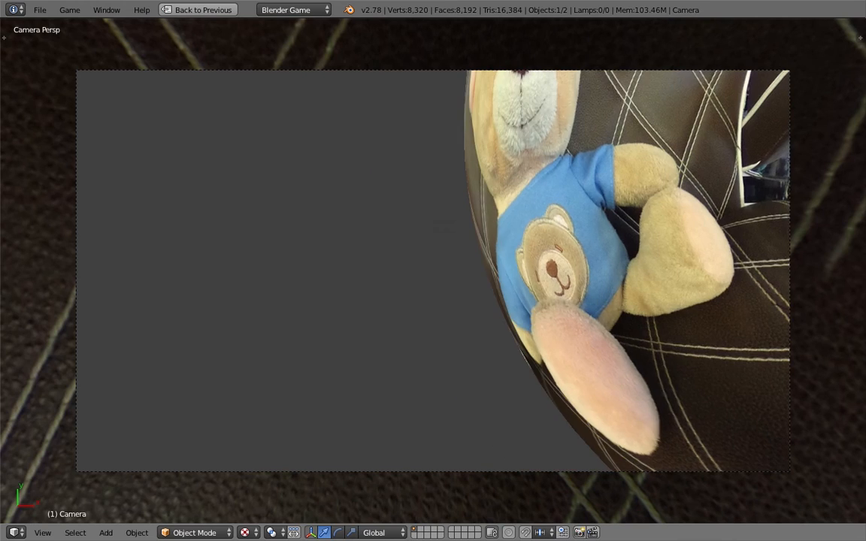
# - Test the mouselook camera in the game preview, viewing the textured sphere from various distances and angles, and end the preview
pyautogui.press('p')
pyautogui.press('Escape')
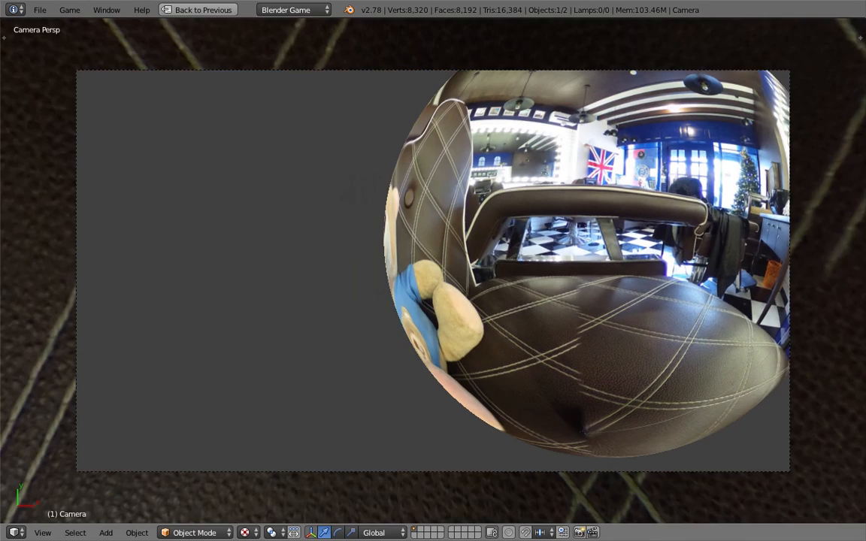
pyautogui.press('p')
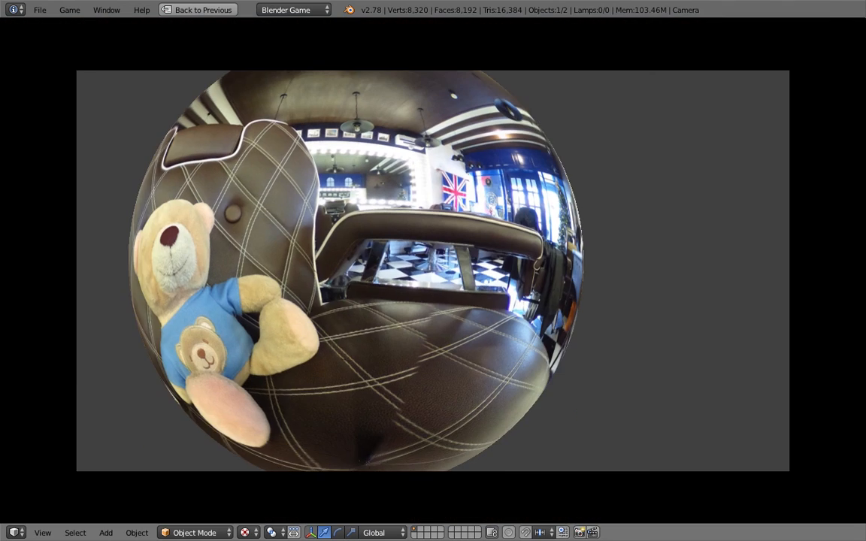
pyautogui.press('Escape')
pyautogui.press('p')
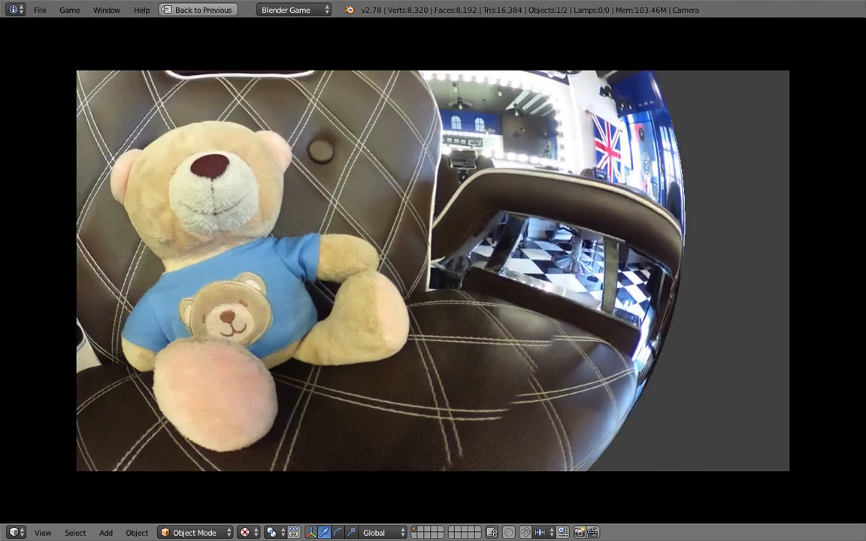
pyautogui.press('Escape')
pyautogui.press('p')
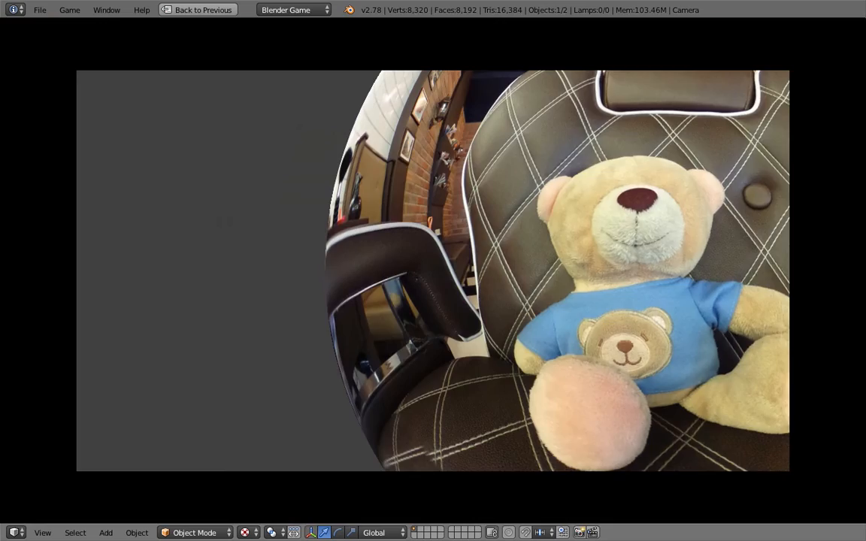
pyautogui.press('Escape')
pyautogui.press('p')
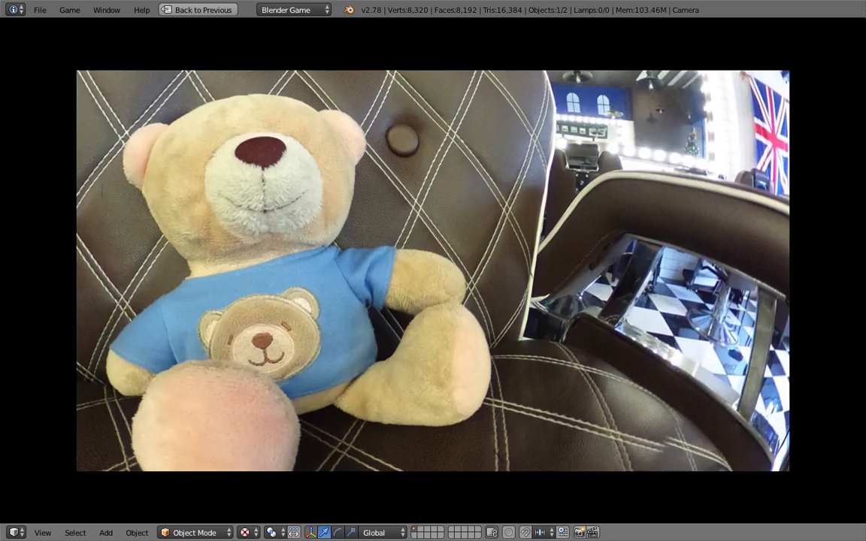
pyautogui.press('Escape')
pyautogui.press('p')
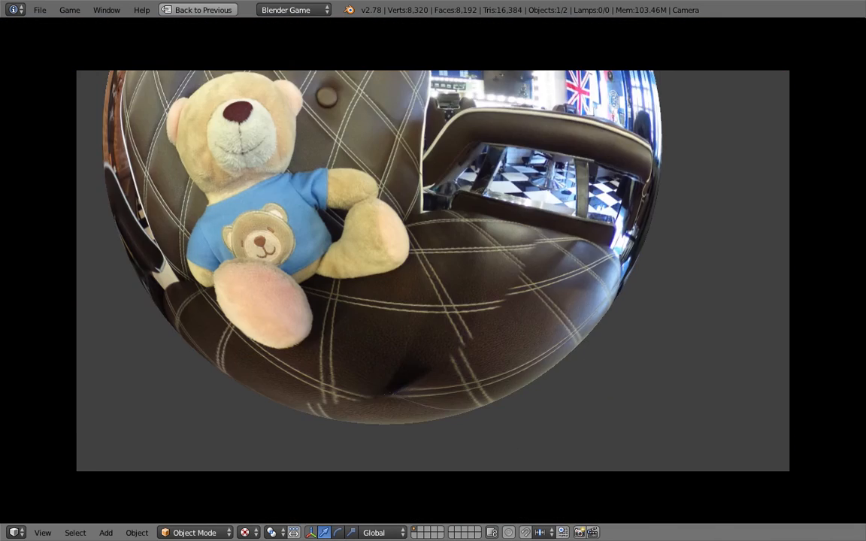
pyautogui.press('Escape')
pyautogui.press('p')
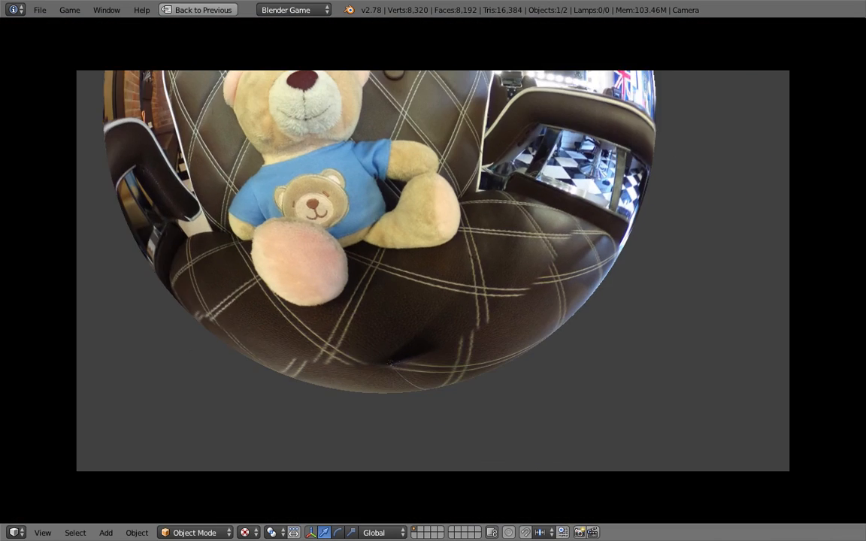
pyautogui.press('Escape')
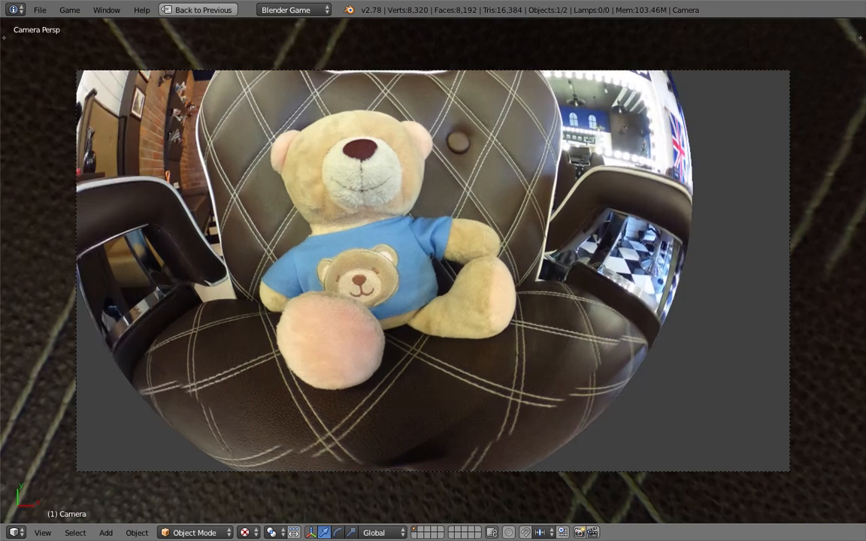
pyautogui.press('p')
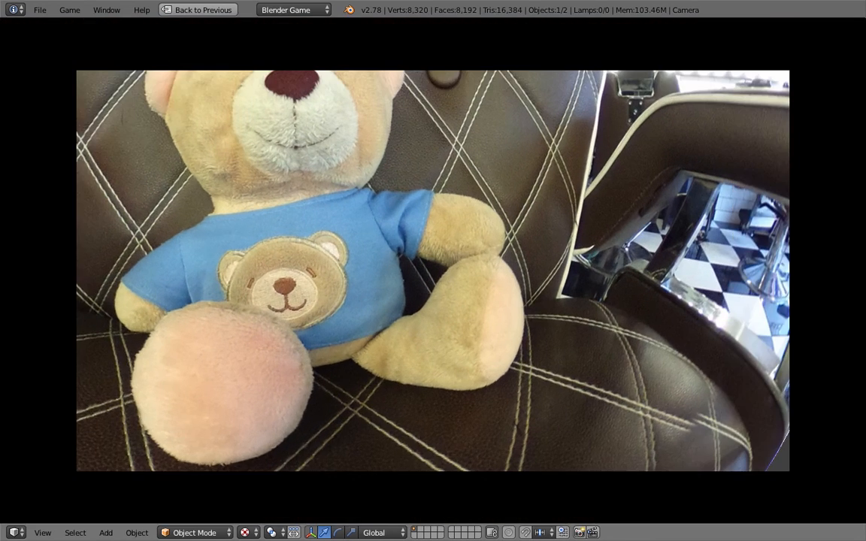
pyautogui.press('Escape')
pyautogui.press('p')
pyautogui.press('Escape')
pyautogui.press('p')
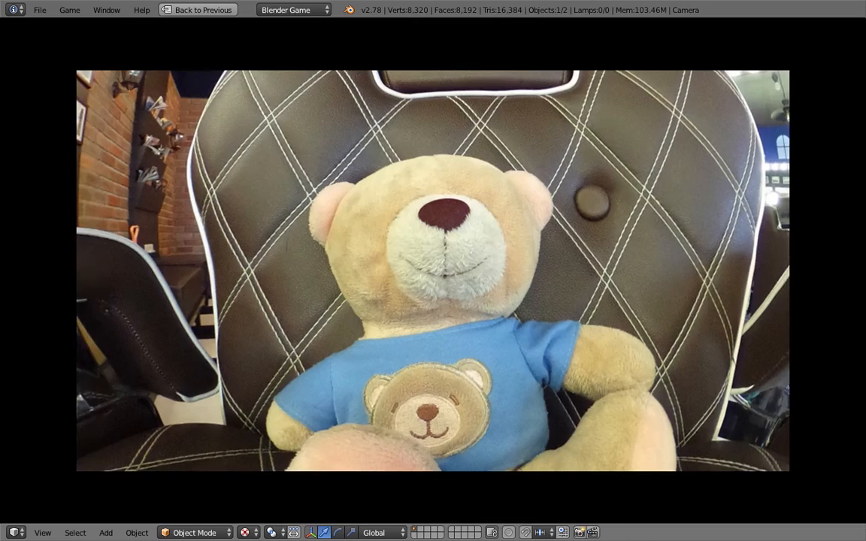
pyautogui.press('Escape')
pyautogui.press('p')
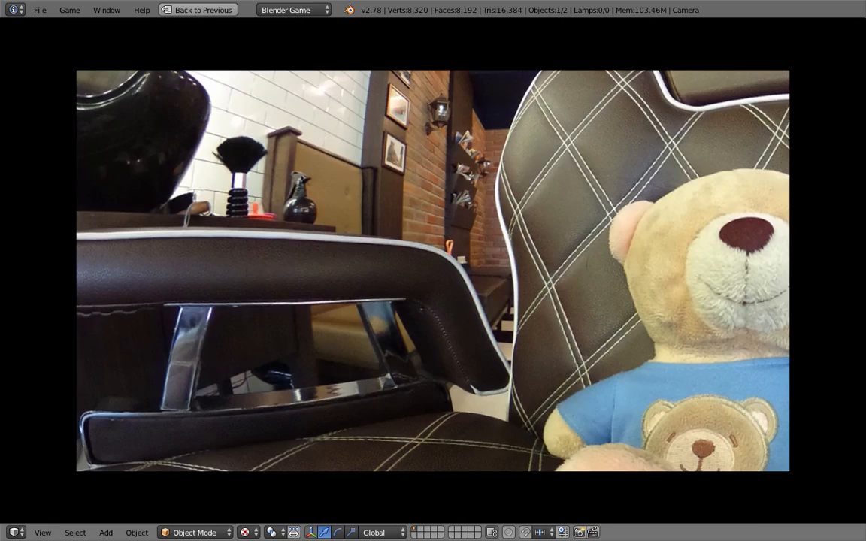
pyautogui.press('Escape')
pyautogui.press('p')
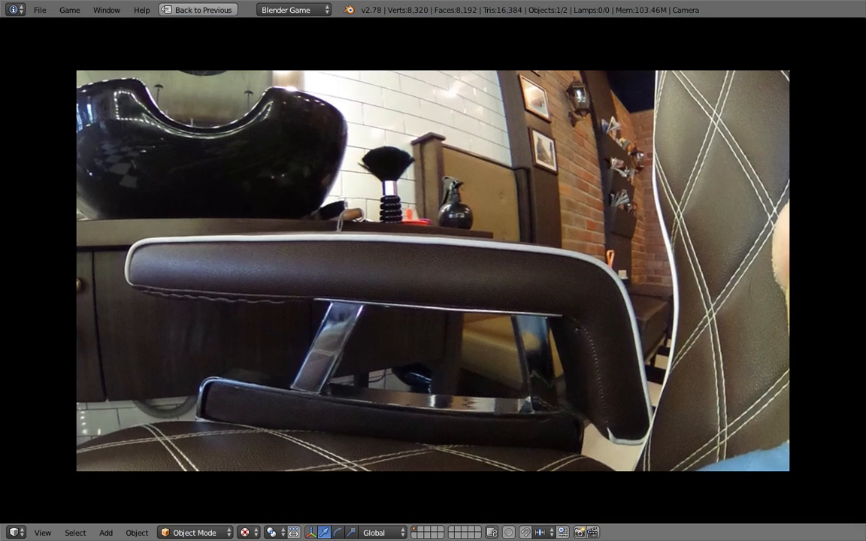
pyautogui.press('Escape')
pyautogui.press('p')
pyautogui.press('Escape')
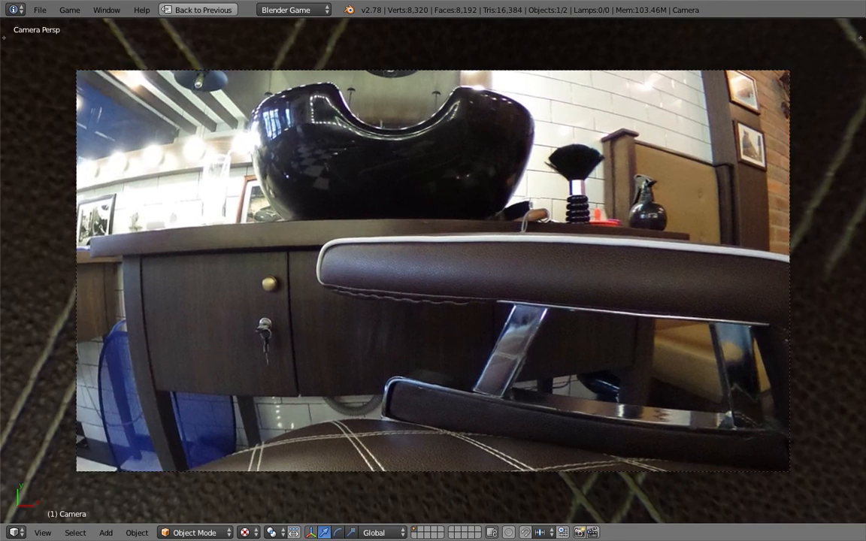
pyautogui.press('p')
pyautogui.press('Escape')
pyautogui.press('p')
pyautogui.press('Escape')
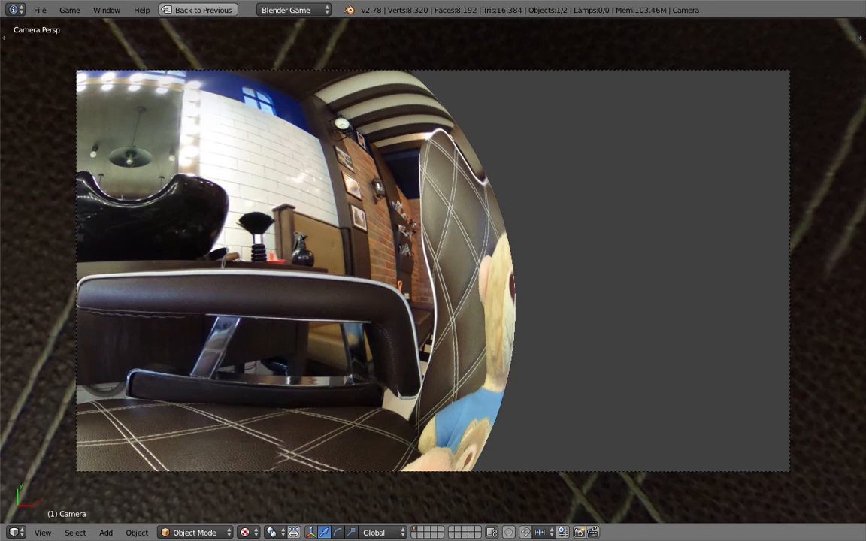
pyautogui.press('p')
pyautogui.press('Escape')
pyautogui.press('p')
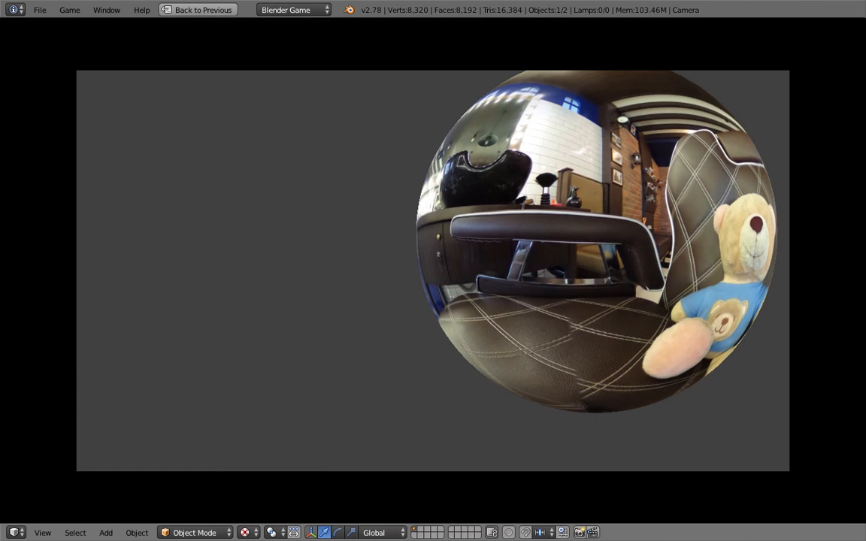
pyautogui.press('Escape')
pyautogui.press('p')
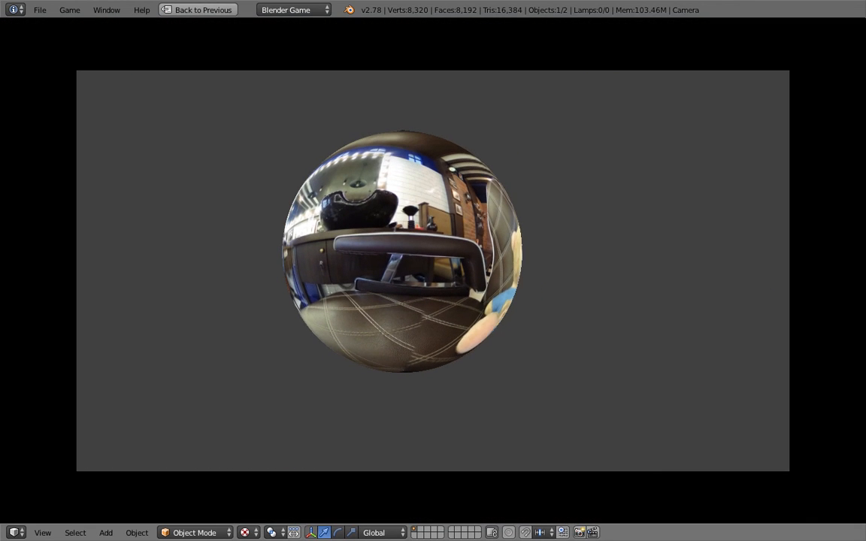
pyautogui.press('Escape')
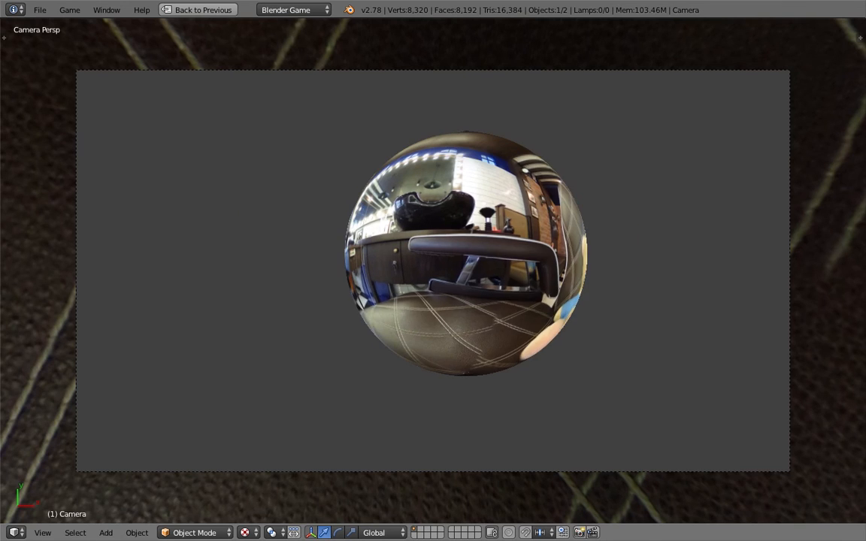
pyautogui.press('p')
pyautogui.press('Escape')
pyautogui.press('p')
pyautogui.press('Escape')
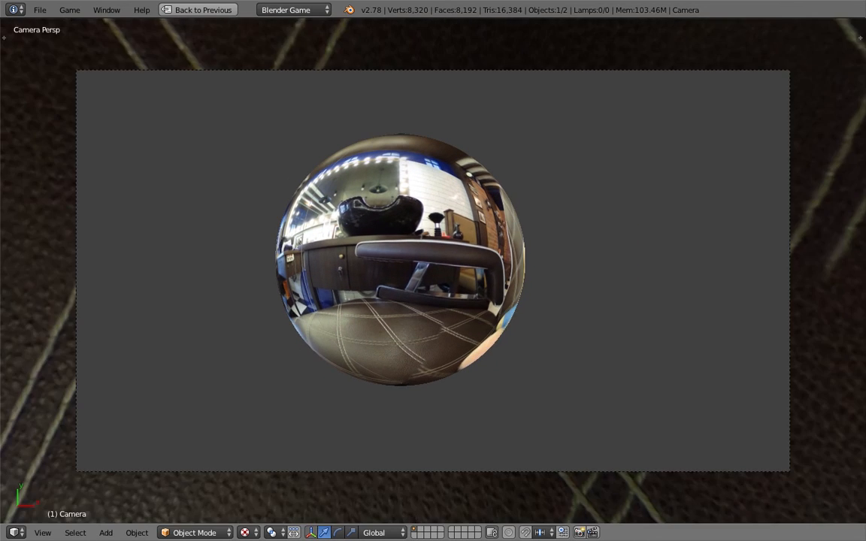
pyautogui.press('p')
pyautogui.press('Escape')
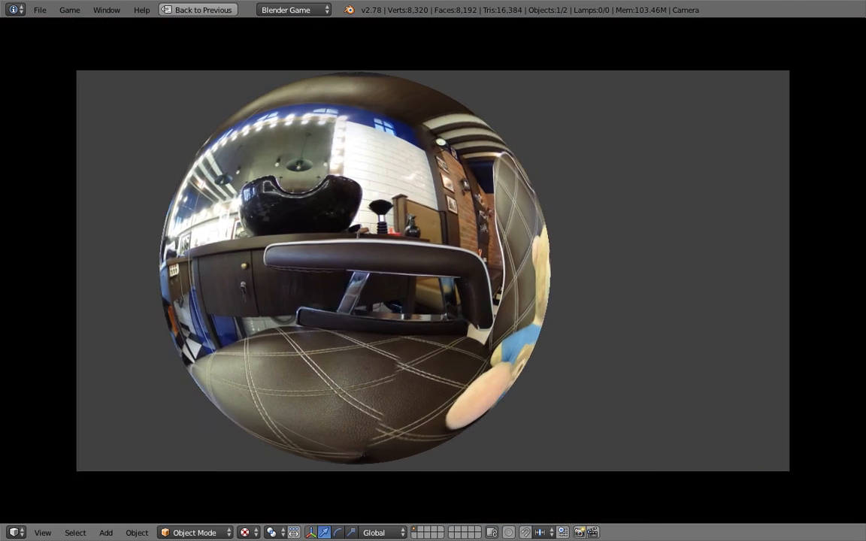
pyautogui.press('p')
pyautogui.press('Escape')
pyautogui.press('p')
pyautogui.press('Escape')
pyautogui.press('p')
pyautogui.press('Escape')
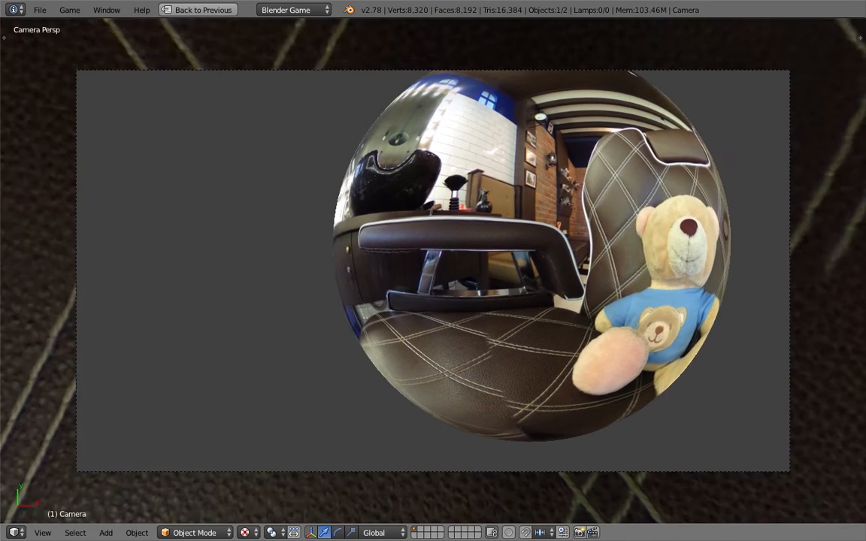
pyautogui.press('p')
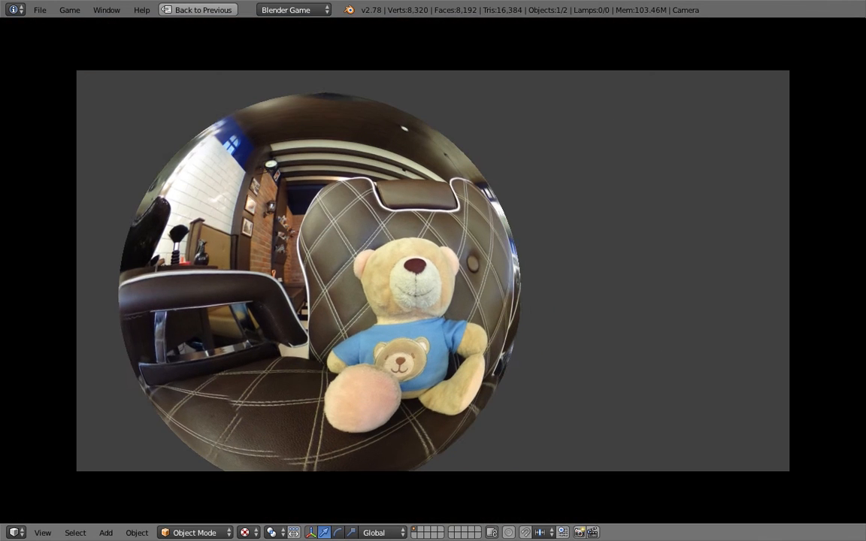
pyautogui.press('p')
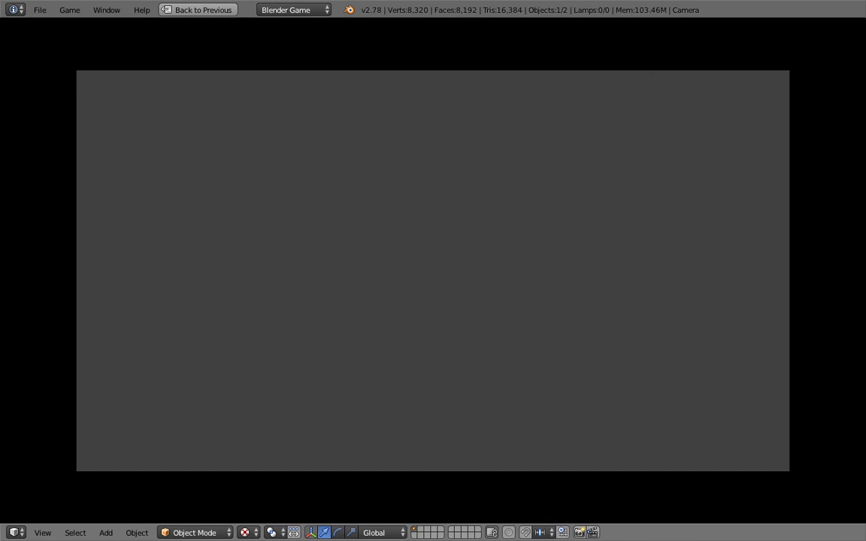
pyautogui.press('Escape')
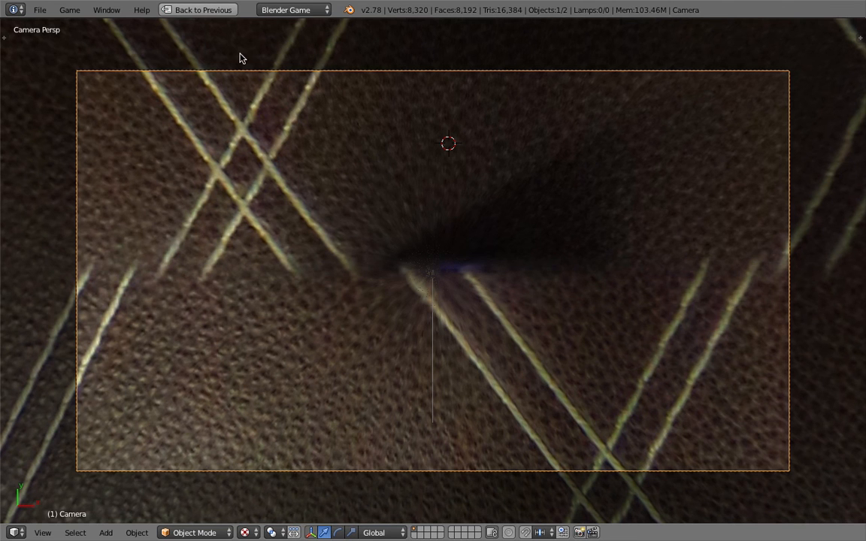
# - Restore the multi-area Game Logic layout and make the areas above the logic editor taller to show more of the script
pyautogui.click(209, 10)
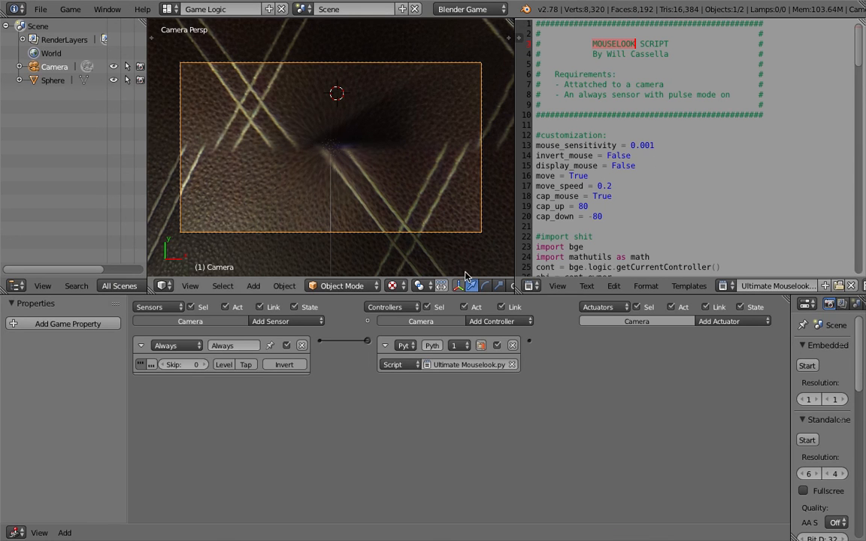
pyautogui.moveTo(459, 278); pyautogui.dragTo(526, 318)
pyautogui.click(593, 197)
pyautogui.hotkey('ctrl', 's')
pyautogui.click(595, 198)
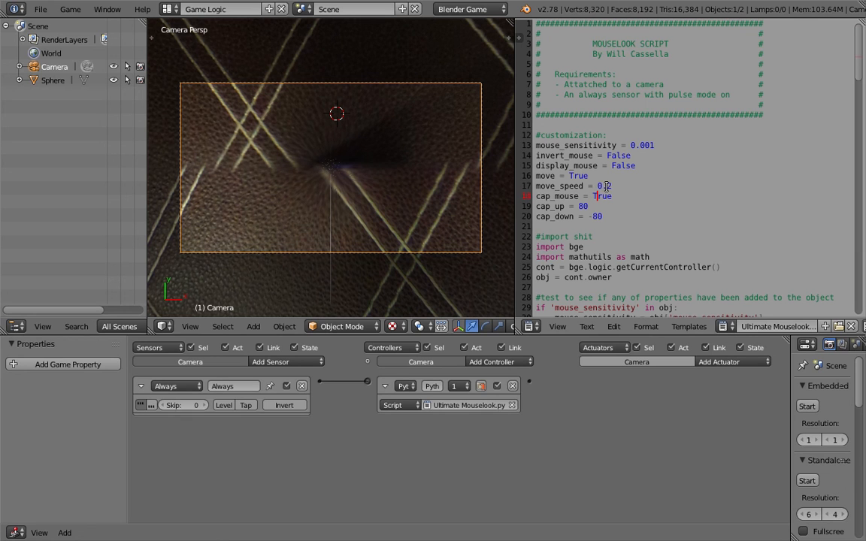
# - Examine the W, A, S and D key movement code at the end of the mouselook script
pyautogui.moveTo(859, 63); pyautogui.dragTo(864, 273)
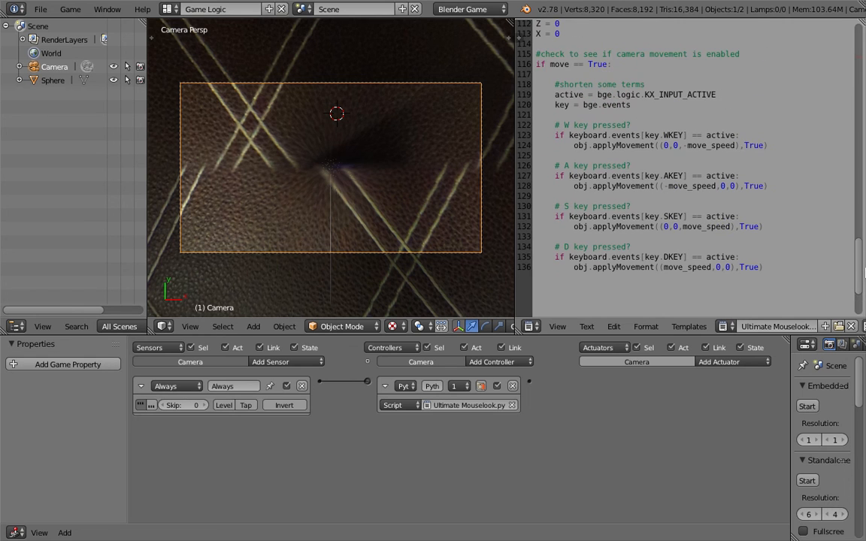
pyautogui.click(610, 160)
pyautogui.moveTo(601, 126); pyautogui.dragTo(601, 153)
pyautogui.click(599, 145)
pyautogui.click(586, 135)
pyautogui.click(563, 119)
pyautogui.click(570, 126)
pyautogui.moveTo(764, 267); pyautogui.dragTo(538, 126)
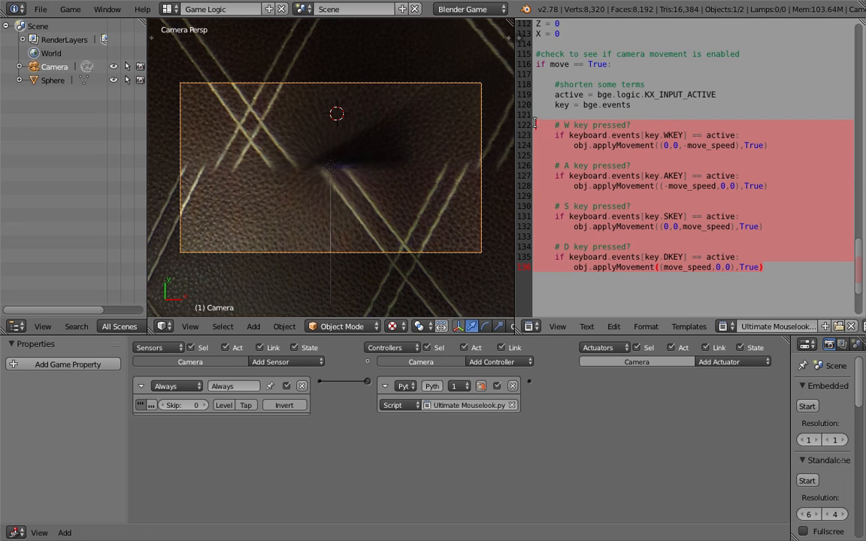
pyautogui.click(574, 136)
pyautogui.click(563, 125)
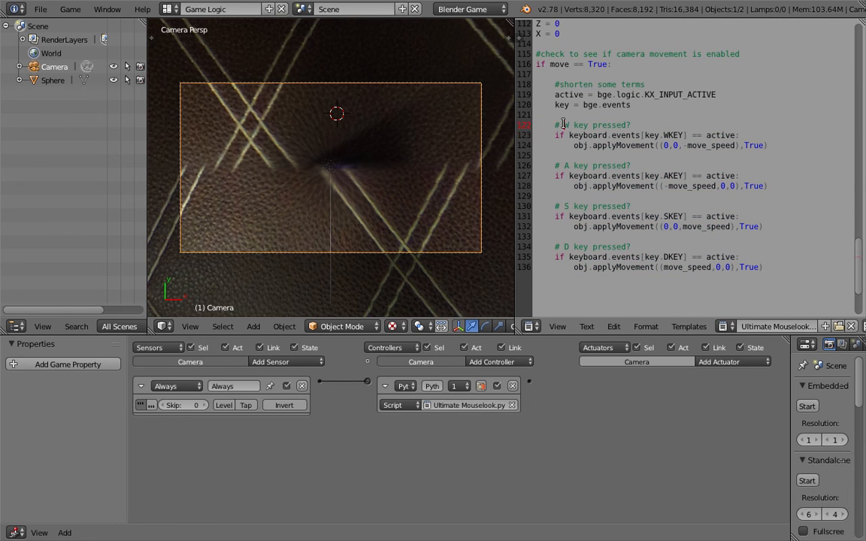
# - Comment out the A-key condition and its applyMovement line in the mouselook script
pyautogui.moveTo(555, 257); pyautogui.dragTo(653, 268)
pyautogui.click(564, 258)
pyautogui.write('#')
pyautogui.press('Left')
pyautogui.press('Down')
pyautogui.write('#')
pyautogui.press('Left')
# - Comment out the D-key condition and its applyMovement line at the end of the script
pyautogui.press('Down')
pyautogui.press('Down')
pyautogui.press('Down')
pyautogui.press('Down')
pyautogui.press('Down')
pyautogui.press('Down')
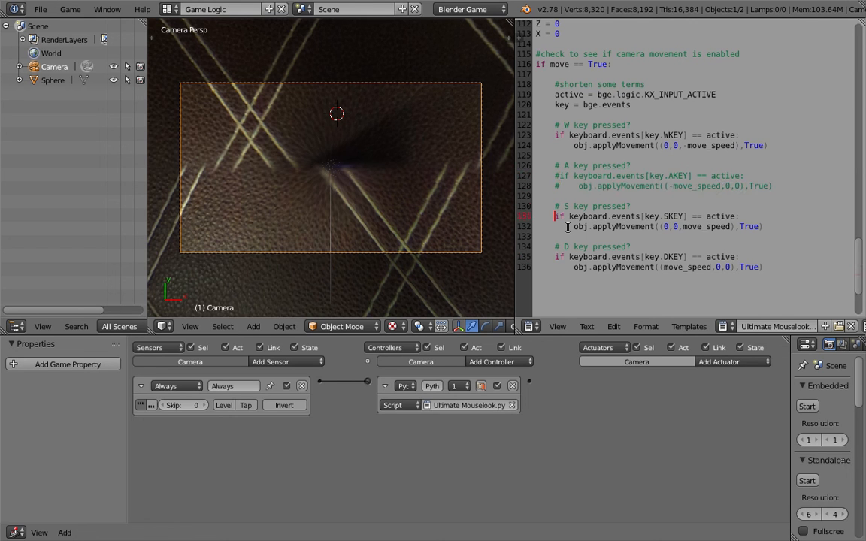
pyautogui.press('Down')
pyautogui.write('#')
pyautogui.press('Left')
pyautogui.press('Down')
pyautogui.write('#')
pyautogui.press('Left')
pyautogui.press('Up')
pyautogui.press('Right')
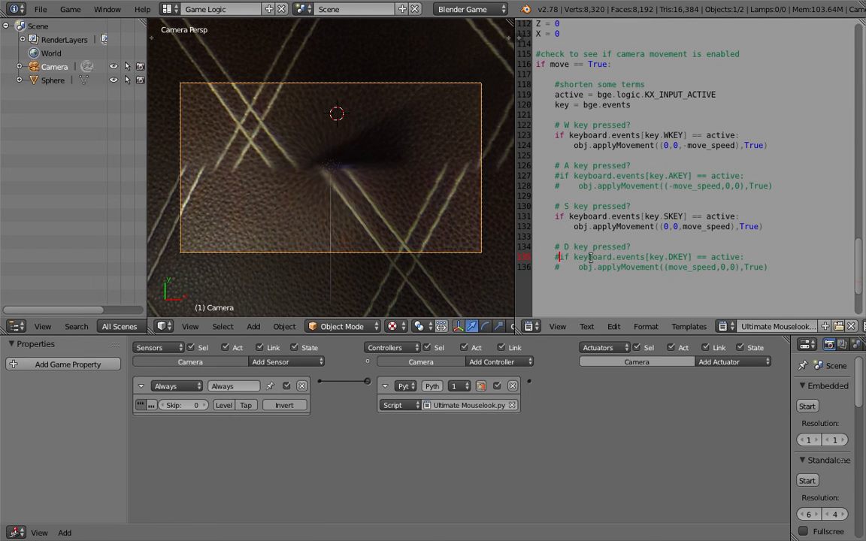
# - Uncomment the D-key and A-key conditions and their applyMovement lines
pyautogui.press('BackSpace')
pyautogui.press('Down')
pyautogui.press('BackSpace')
pyautogui.press('Up')
pyautogui.press('Up')
pyautogui.press('Up')
pyautogui.press('Up')
pyautogui.press('Up')
pyautogui.press('Up')
pyautogui.press('Up')
pyautogui.press('Up')
pyautogui.press('Right')
pyautogui.press('BackSpace')
pyautogui.press('Up')
pyautogui.press('BackSpace')
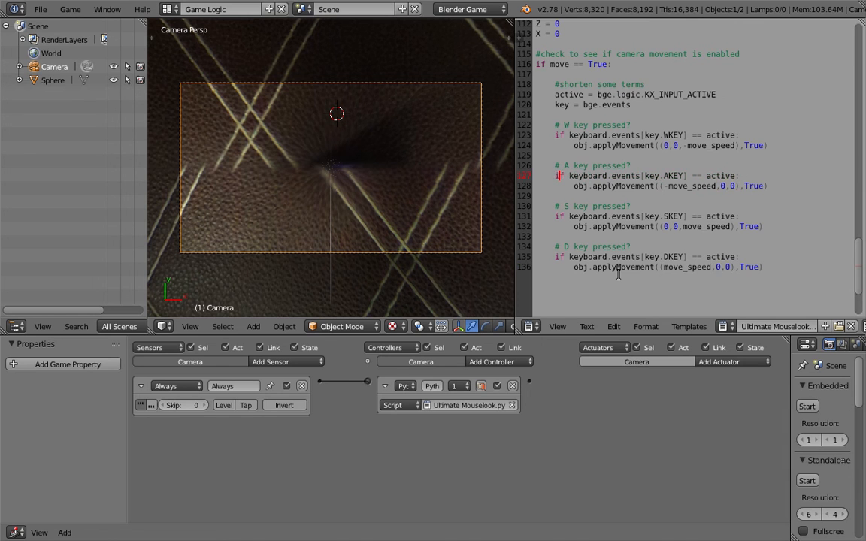
# - Widen the 3D view and the properties editor, and select the sphere
pyautogui.scroll(20, 647, 275)
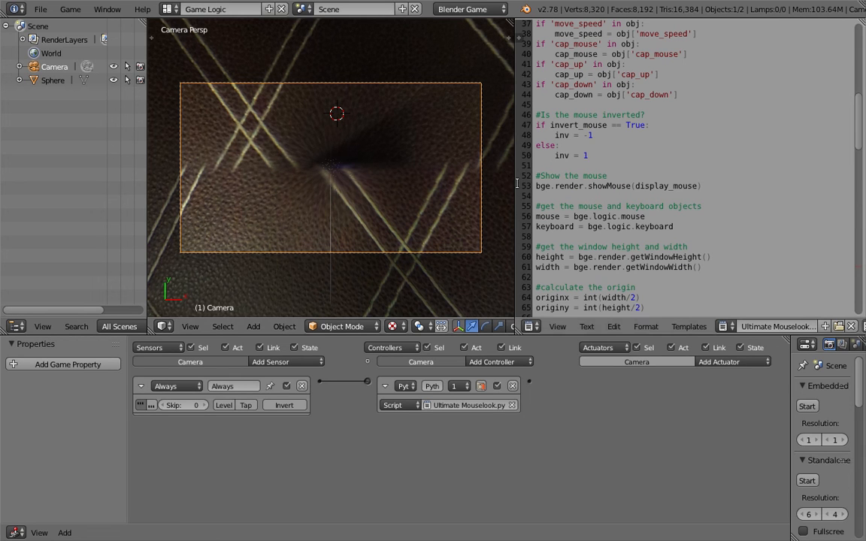
pyautogui.moveTo(516, 183); pyautogui.dragTo(540, 183)
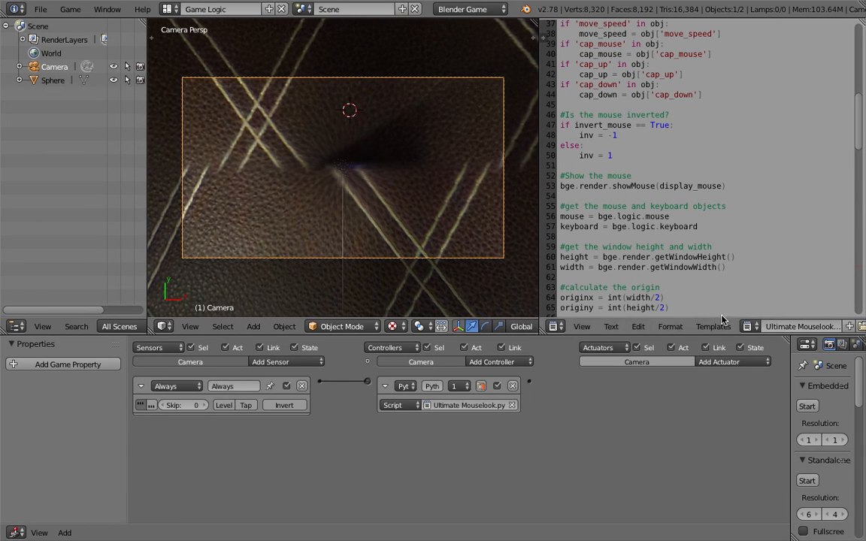
pyautogui.moveTo(791, 371); pyautogui.dragTo(604, 371)
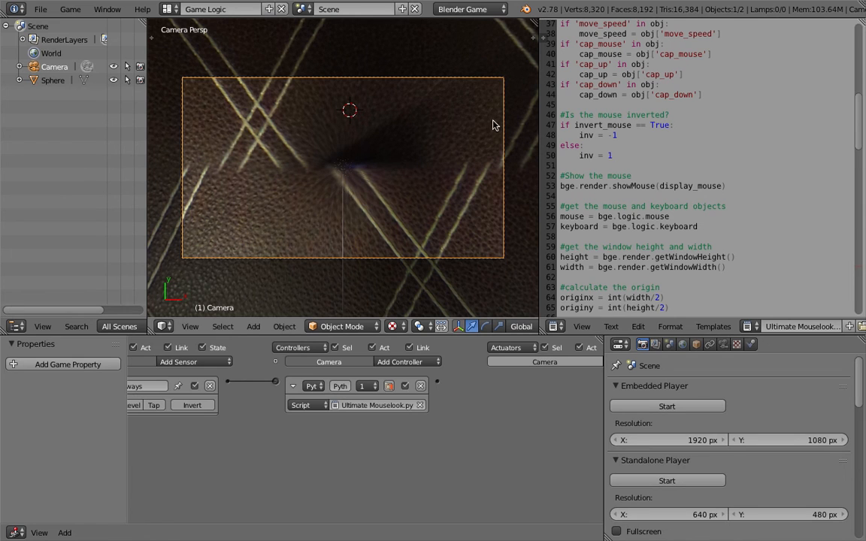
pyautogui.rightClick(464, 129)
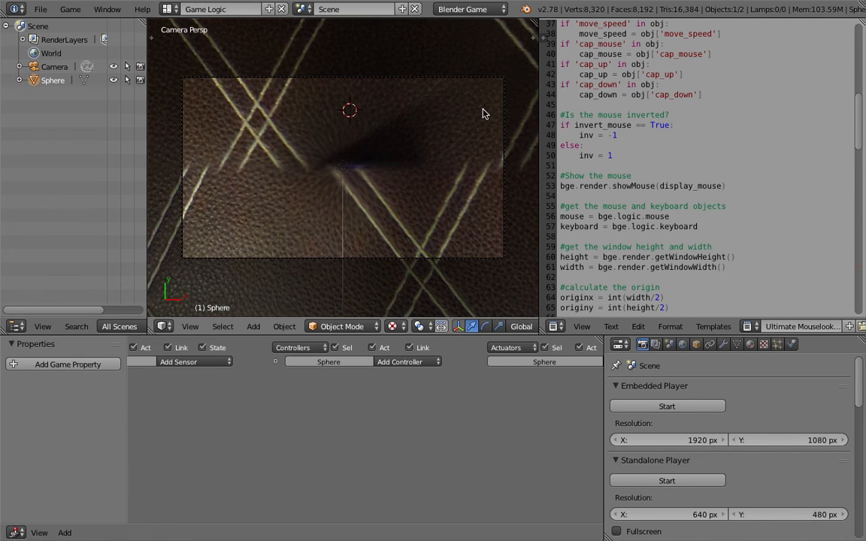
# - Select the camera and set its lens focal length to 22 mm
pyautogui.rightClick(491, 81)
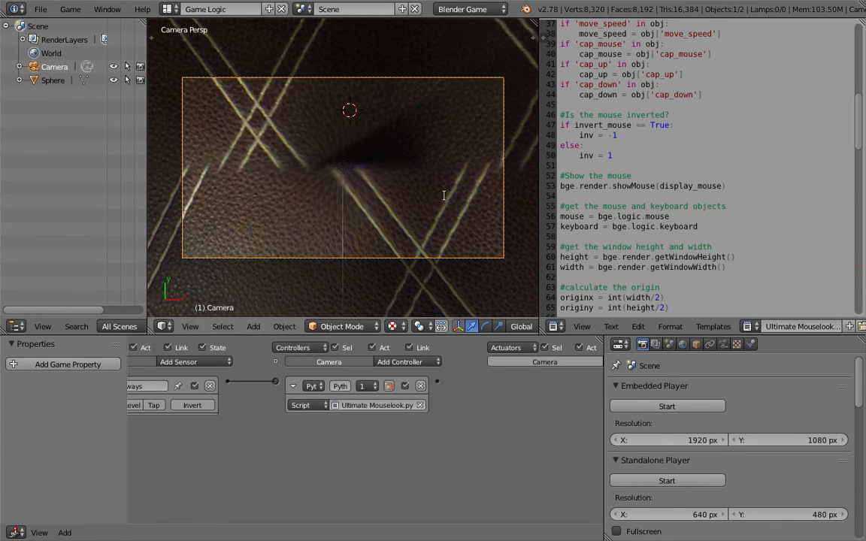
pyautogui.click(723, 344)
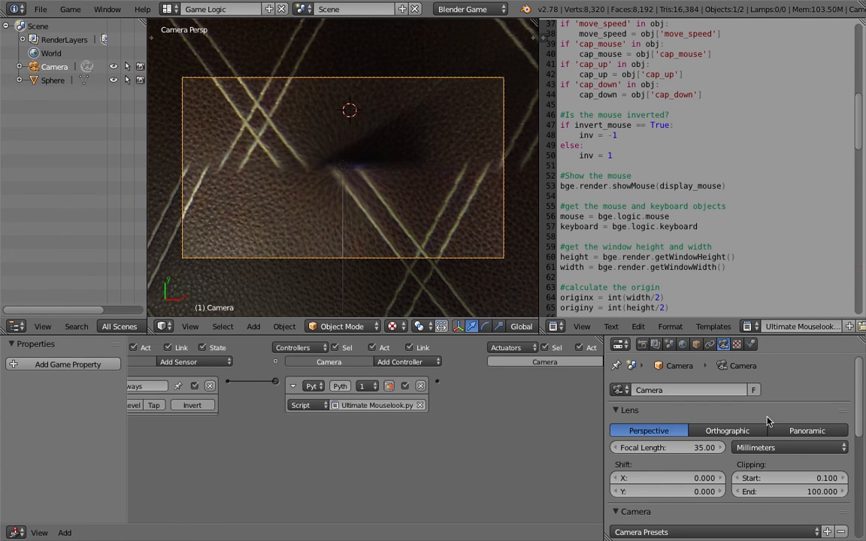
pyautogui.click(689, 449)
pyautogui.write('22')
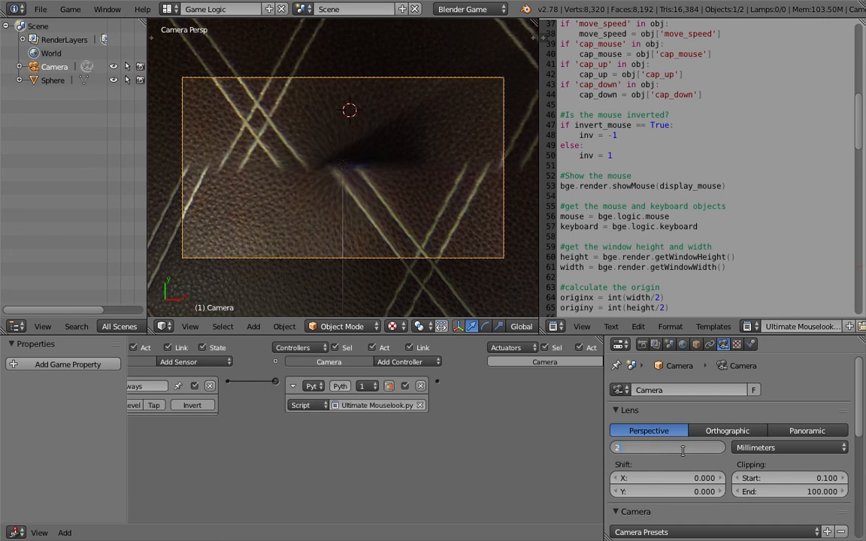
pyautogui.press('Return')
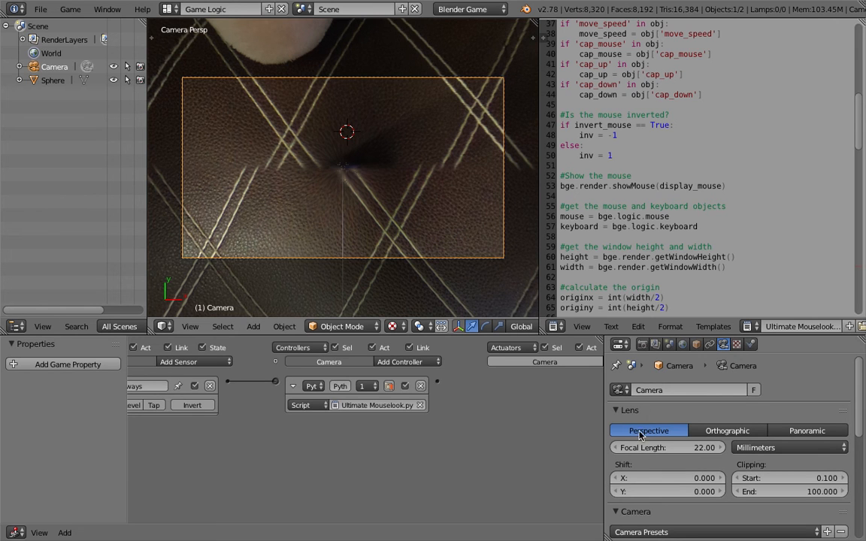
# - Set the camera's focal length to 12 mm and test the wider view by running the game
pyautogui.moveTo(654, 447); pyautogui.dragTo(598, 447)
pyautogui.click(690, 448)
pyautogui.write('12')
pyautogui.press('Return')
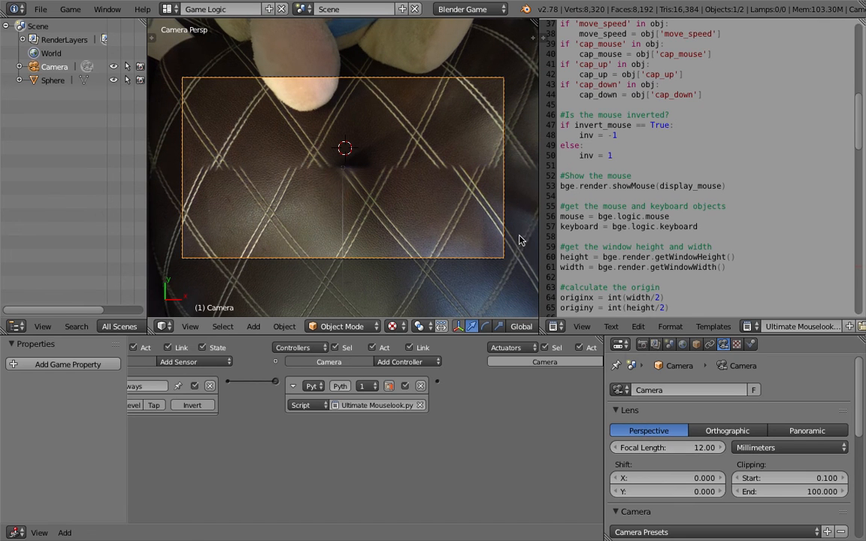
pyautogui.click(485, 192)
pyautogui.press('p')
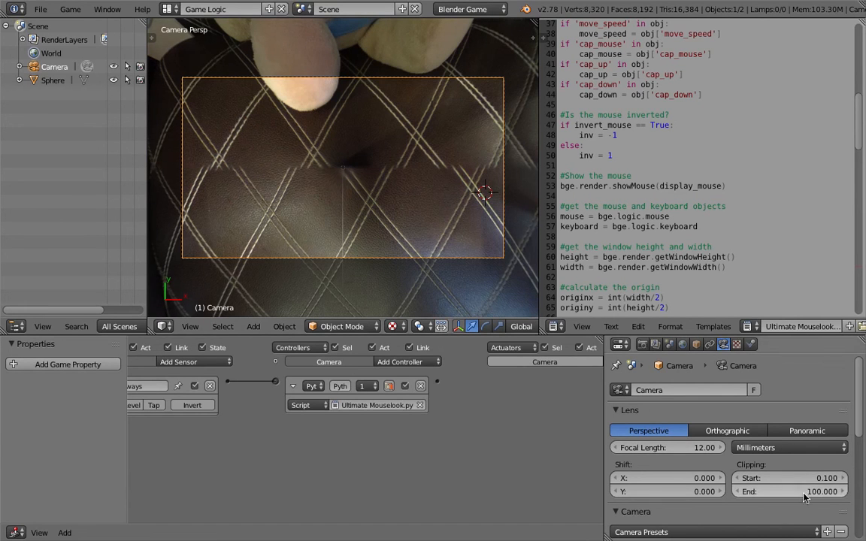
# - Set the camera's clipping end distance to 1000
pyautogui.moveTo(805, 494)
pyautogui.mouseDown()
pyautogui.moveTo(786, 492)
pyautogui.moveTo(804, 491)
pyautogui.mouseUp()
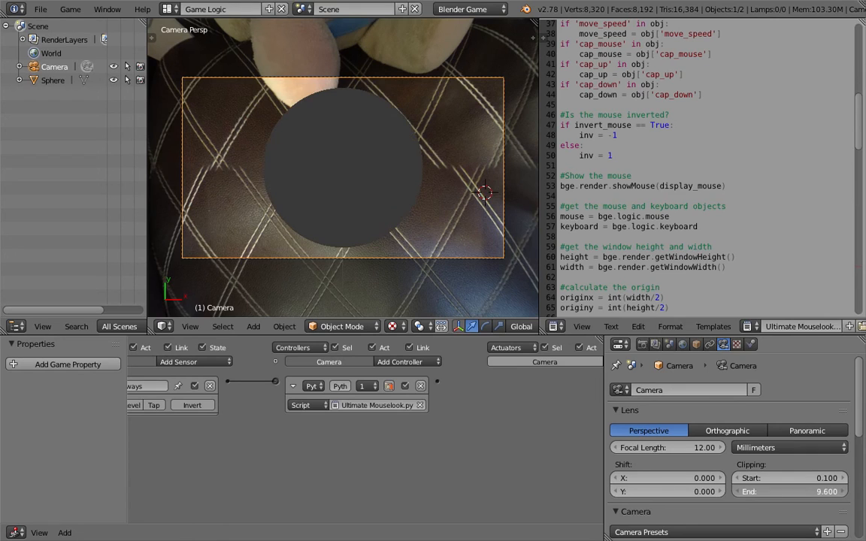
pyautogui.click(797, 493)
pyautogui.write('10')
pyautogui.press('Return')
pyautogui.hotkey('ctrl', 's')
pyautogui.click(807, 484)
# - Look through the camera presets, the depth of field and display settings, and the render settings for the game players
pyautogui.scroll(-3, 797, 452)
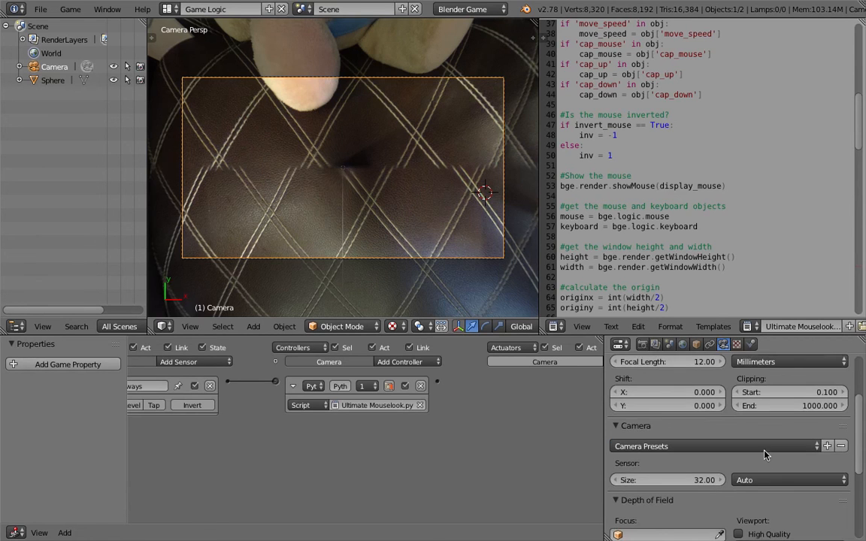
pyautogui.click(765, 448)
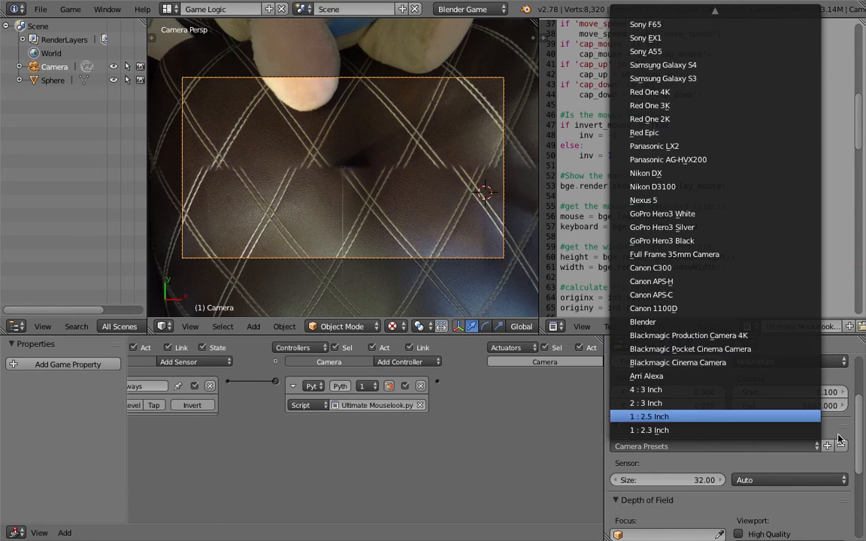
pyautogui.scroll(-4, 857, 450)
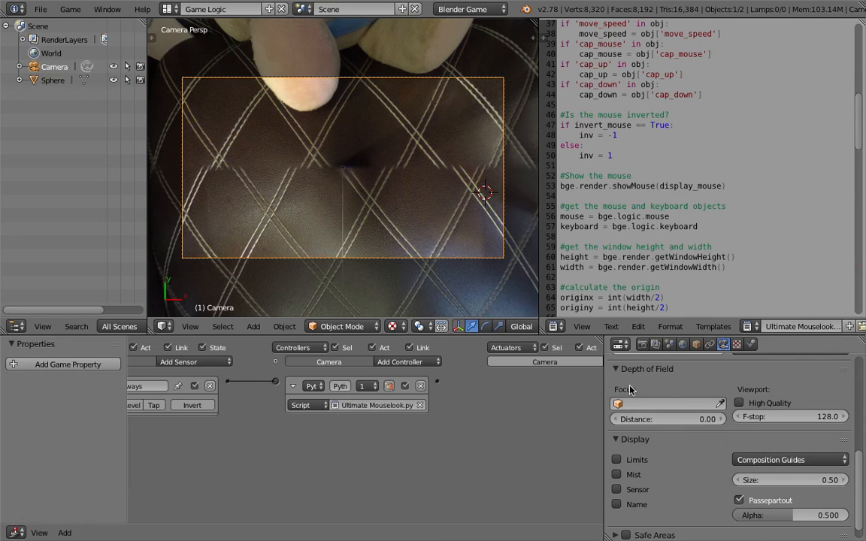
pyautogui.scroll(-1, 680, 460)
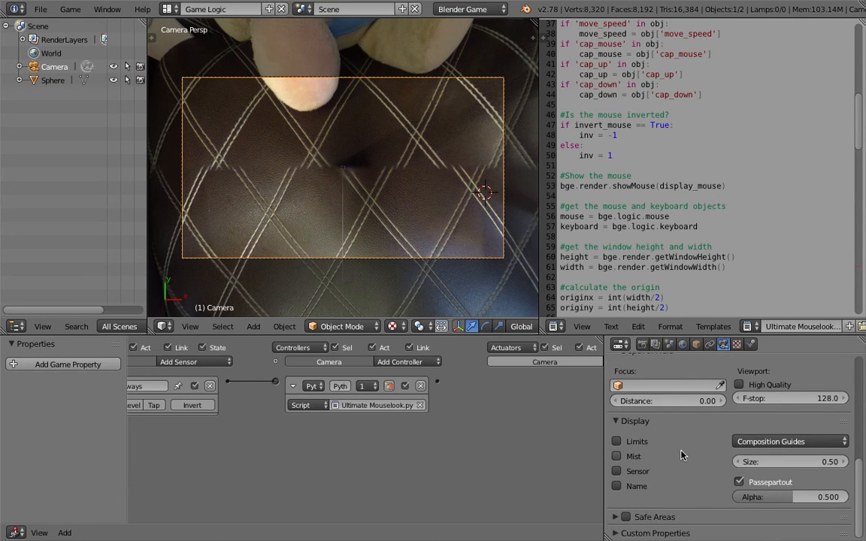
pyautogui.scroll(5, 680, 460)
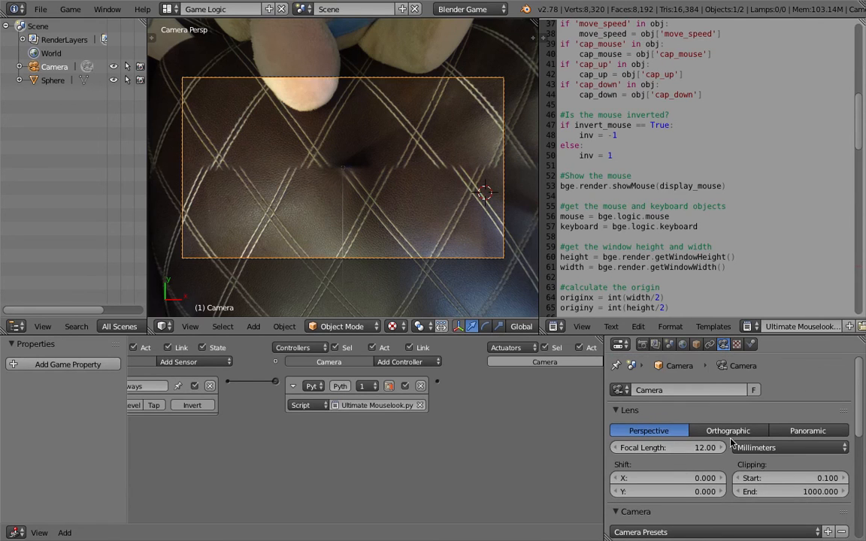
pyautogui.click(643, 345)
pyautogui.scroll(-1, 654, 390)
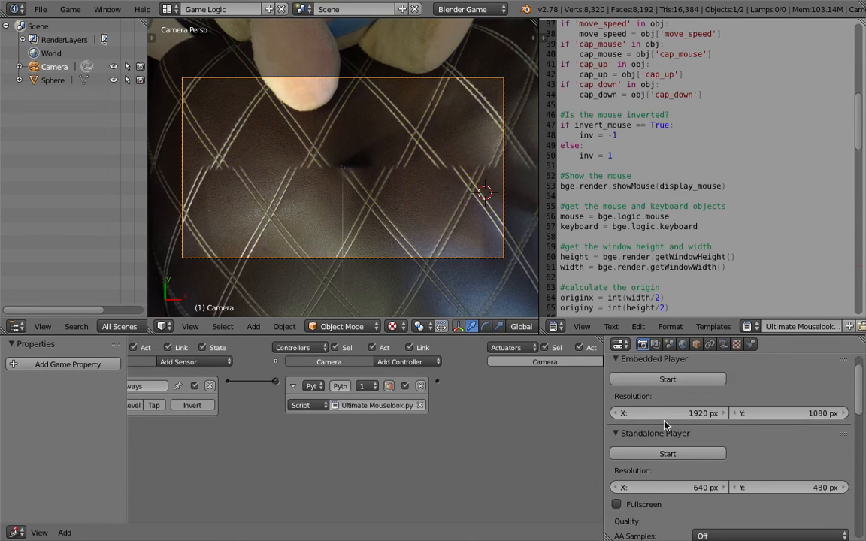
# - Enlarge the logic and properties editors upward, leave the camera view and select the sphere
pyautogui.moveTo(651, 318); pyautogui.dragTo(651, 218)
pyautogui.moveTo(354, 119)
pyautogui.mouseDown(button='middle')
pyautogui.moveTo(343, 139)
pyautogui.moveTo(410, 96)
pyautogui.moveTo(388, 85)
pyautogui.mouseUp(button='middle')
pyautogui.scroll(-12, 417, 145)
pyautogui.rightClick(393, 120)
pyautogui.press('z')
pyautogui.moveTo(395, 126)
pyautogui.mouseDown(button='middle')
pyautogui.moveTo(361, 108)
pyautogui.moveTo(259, 101)
pyautogui.moveTo(300, 87)
pyautogui.moveTo(290, 141)
pyautogui.mouseUp(button='middle')
pyautogui.press('z')
# - Set the viewport shading to Material and inspect the photo texture around the outside of the sphere
pyautogui.click(394, 224)
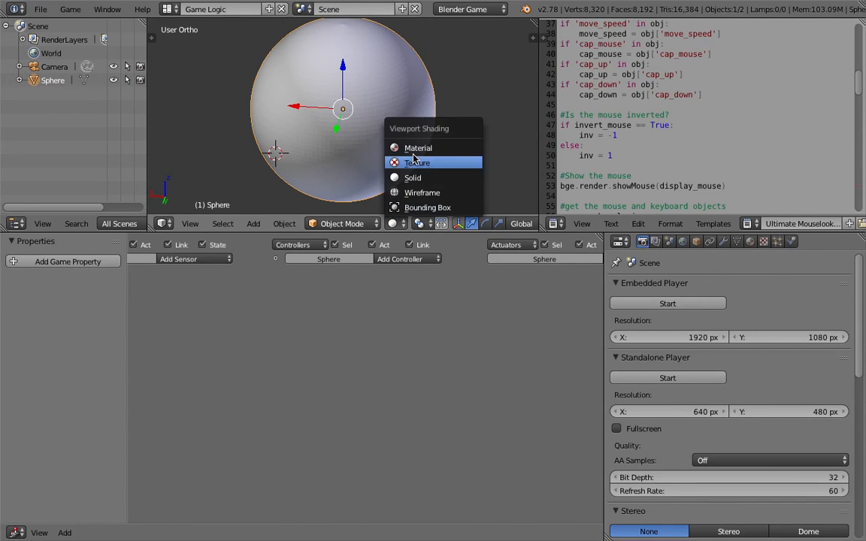
pyautogui.click(415, 149)
pyautogui.moveTo(410, 137)
pyautogui.mouseDown(button='middle')
pyautogui.moveTo(328, 117)
pyautogui.moveTo(380, 96)
pyautogui.mouseUp(button='middle')
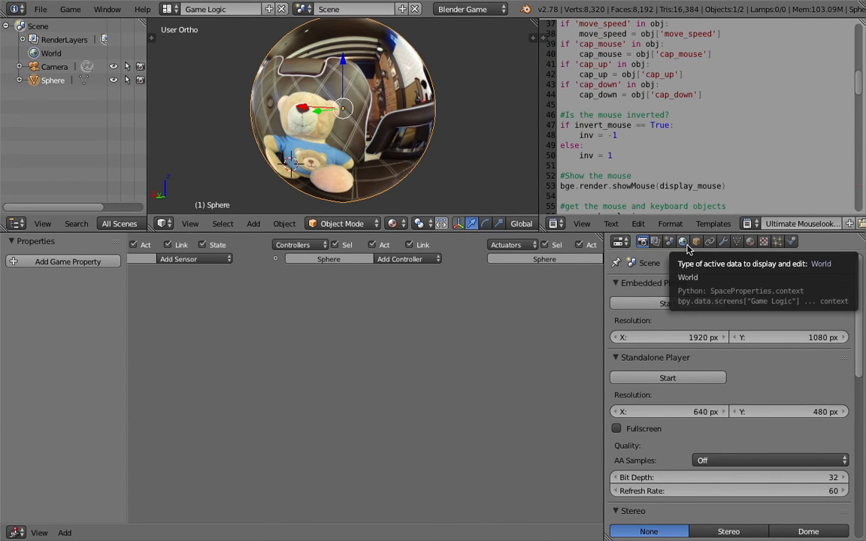
pyautogui.moveTo(282, 109); pyautogui.dragTo(363, 119, button='middle')
pyautogui.scroll(1, 362, 118)
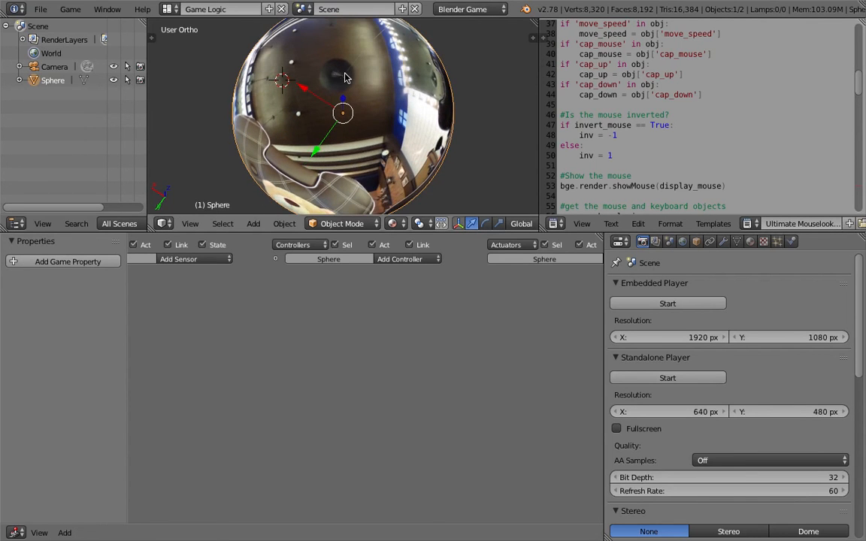
pyautogui.moveTo(345, 78); pyautogui.dragTo(343, 87, button='middle')
pyautogui.scroll(4, 342, 89)
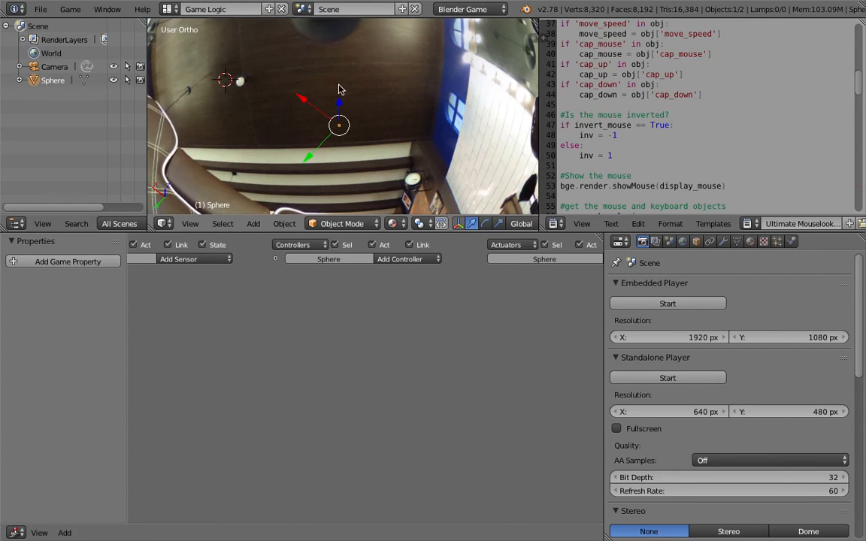
# - Close the browser page showing the enlarged logic-brick image and return to Blender
pyautogui.hotkey('ctrl', 'Right')
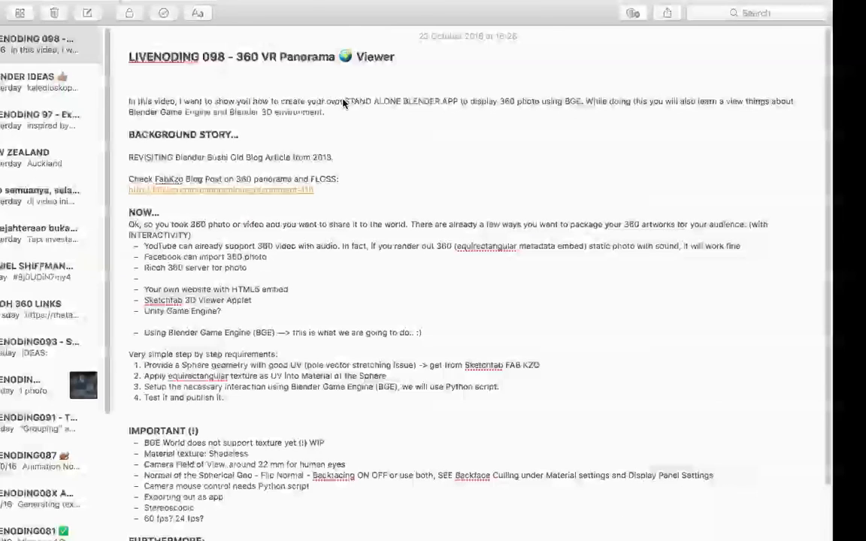
pyautogui.hotkey('ctrl', 'Left')
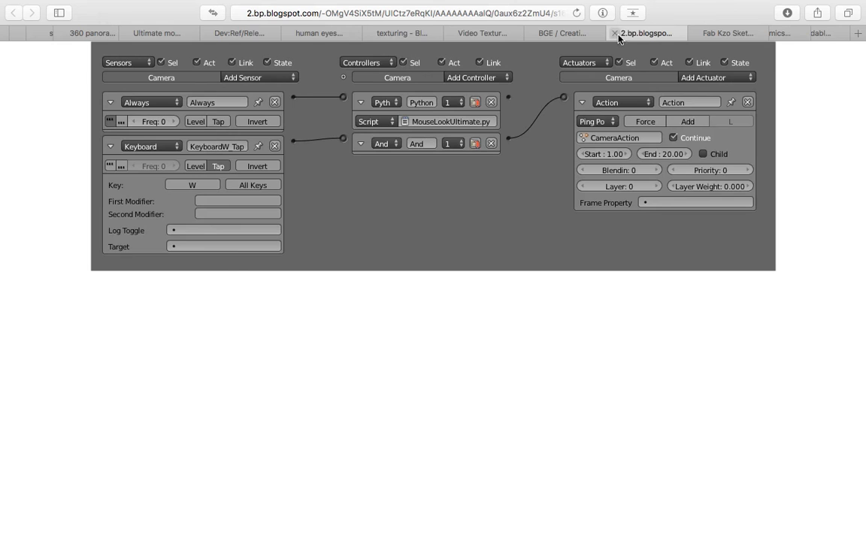
pyautogui.click(615, 34)
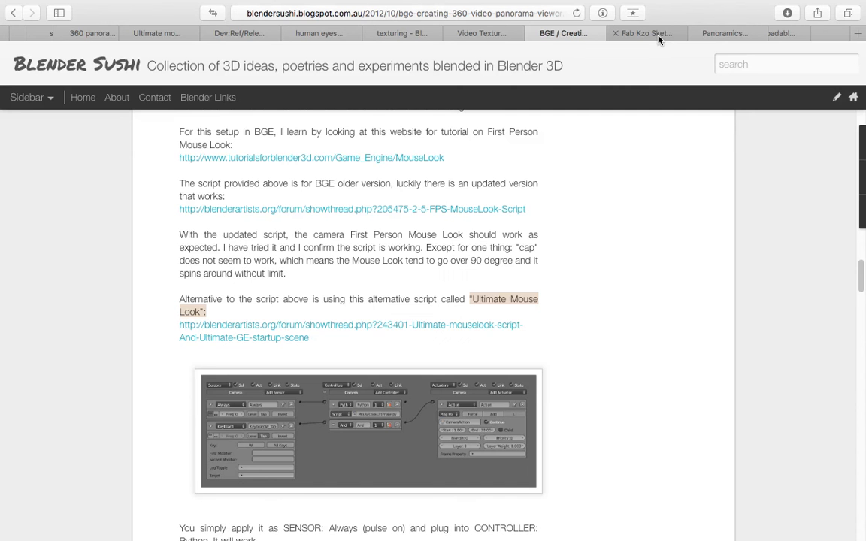
pyautogui.hotkey('ctrl', 'Right')
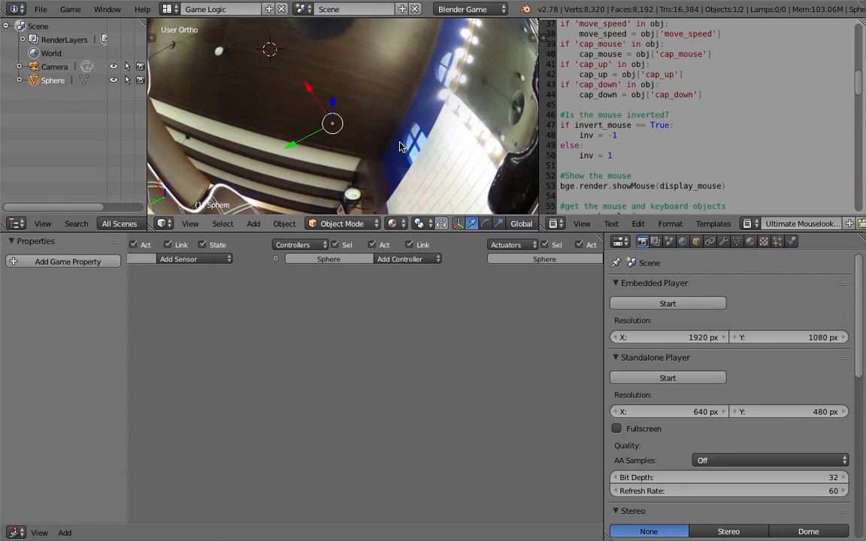
# - Search the add-ons in User Preferences for "game" and check the game engine runtime add-on
pyautogui.scroll(-2, 400, 145)
pyautogui.moveTo(400, 145); pyautogui.dragTo(422, 120, button='middle')
pyautogui.moveTo(860, 318); pyautogui.dragTo(865, 292)
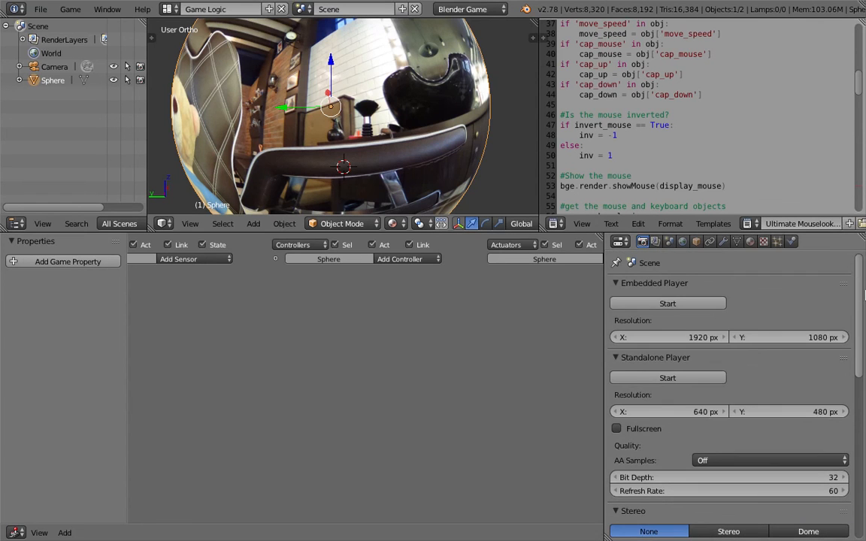
pyautogui.click(41, 11)
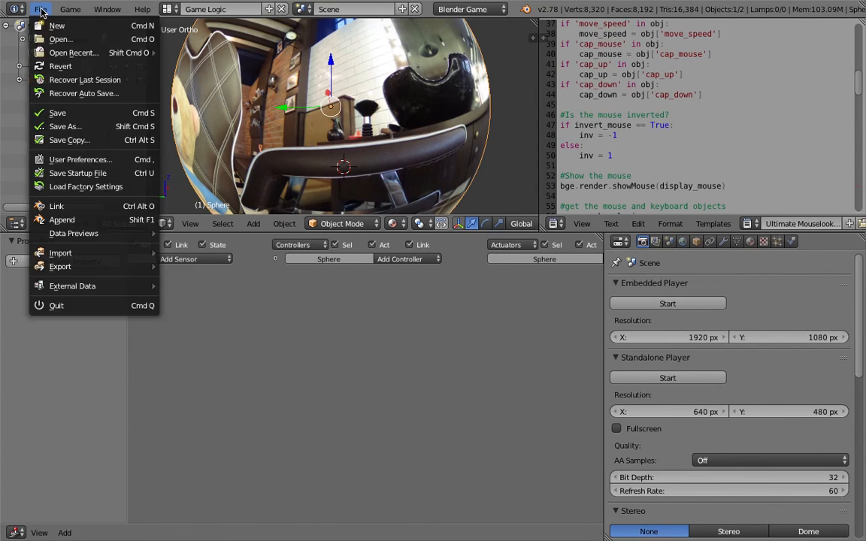
pyautogui.click(95, 160)
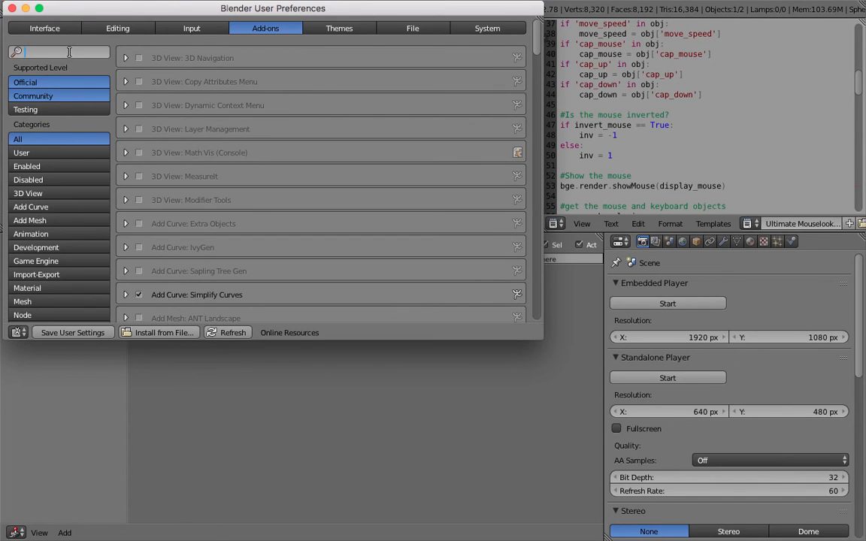
pyautogui.write('game')
pyautogui.moveTo(166, 8); pyautogui.dragTo(303, 102)
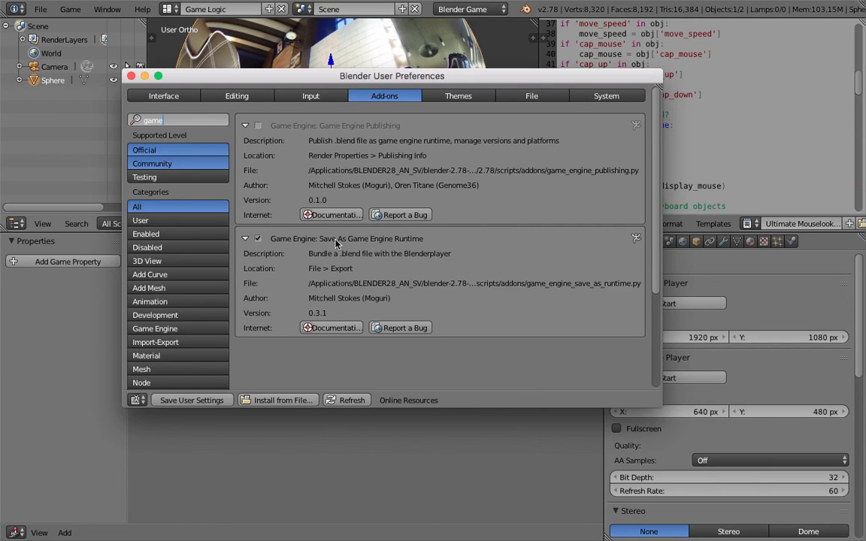
pyautogui.click(131, 76)
# - Check the file's export options, and enlarge the 3D view with the sphere turned to its teddy bear side
pyautogui.click(41, 9)
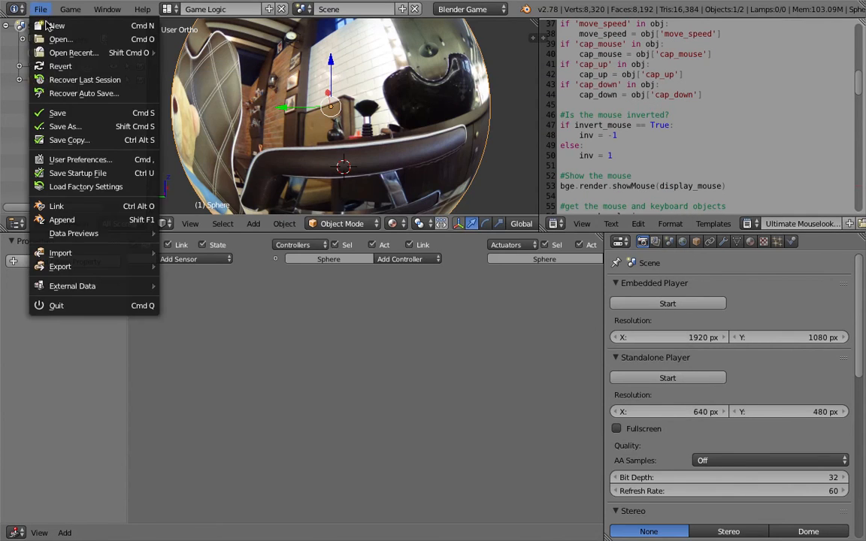
pyautogui.moveTo(111, 267)
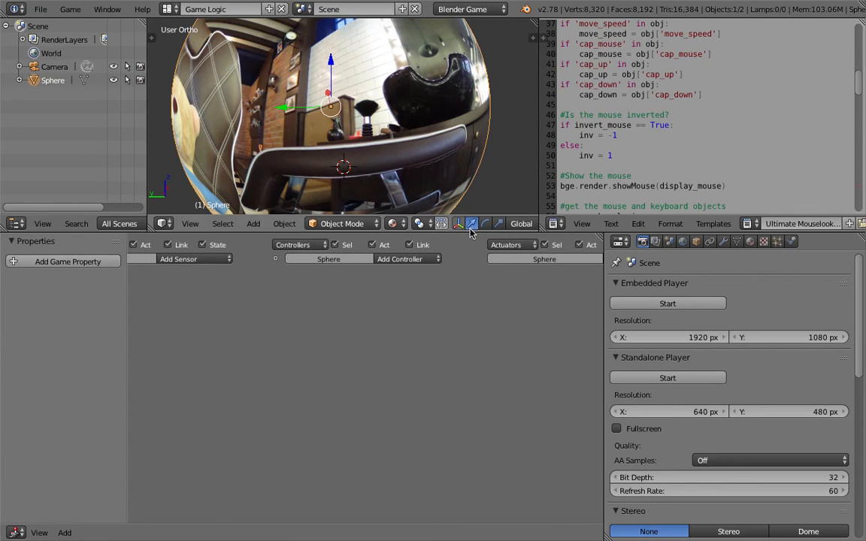
pyautogui.moveTo(469, 231); pyautogui.dragTo(463, 302)
pyautogui.moveTo(394, 146)
pyautogui.mouseDown(button='middle')
pyautogui.moveTo(274, 132)
pyautogui.moveTo(342, 132)
pyautogui.moveTo(394, 214)
pyautogui.moveTo(398, 180)
pyautogui.moveTo(367, 168)
pyautogui.moveTo(380, 139)
pyautogui.mouseUp(button='middle')
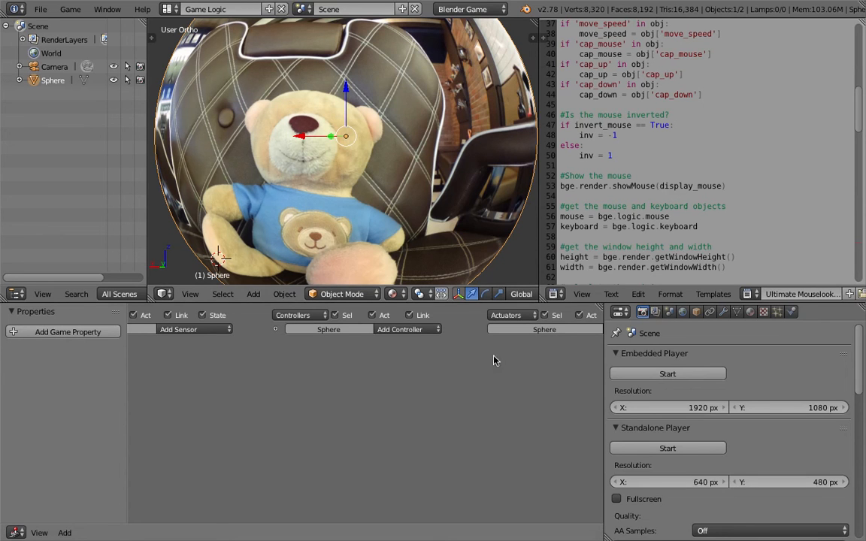
# - Switch to the Blender Sushi article in the browser, read its section on video textures for 360 panoramas, and return to the notes
pyautogui.hotkey('ctrl', 'Left')
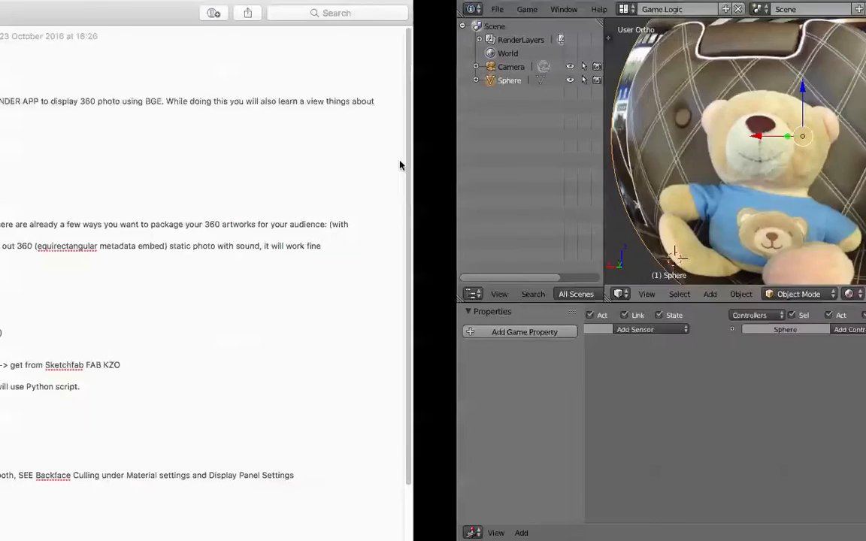
pyautogui.hotkey('ctrl', 'Left')
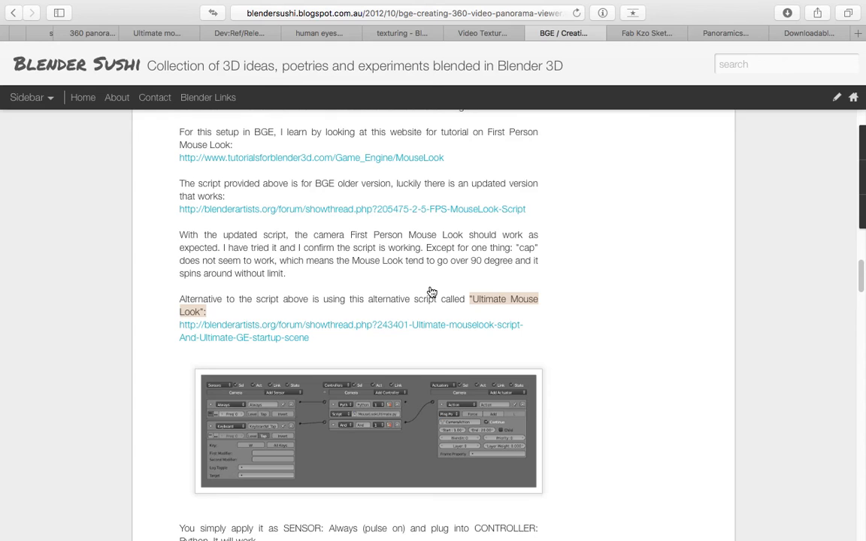
pyautogui.scroll(-10, 433, 293)
pyautogui.scroll(5, 439, 297)
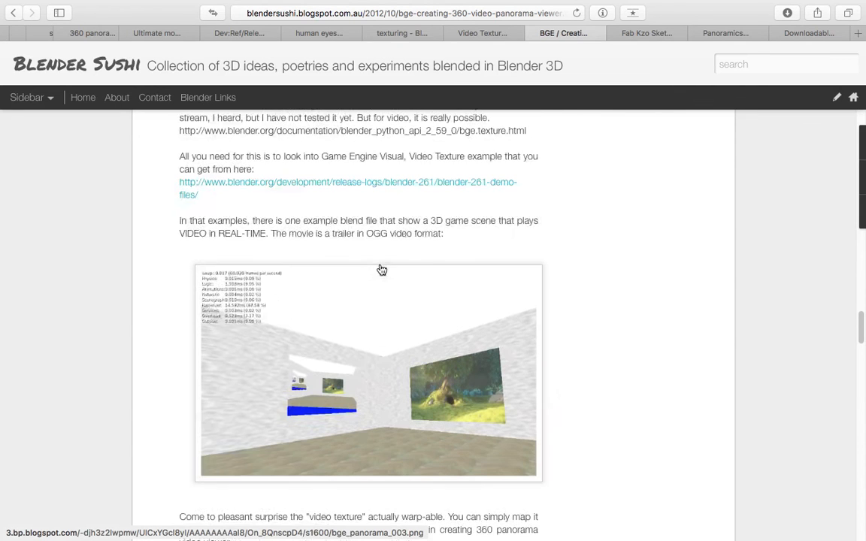
pyautogui.scroll(-3, 309, 285)
pyautogui.scroll(3, 238, 257)
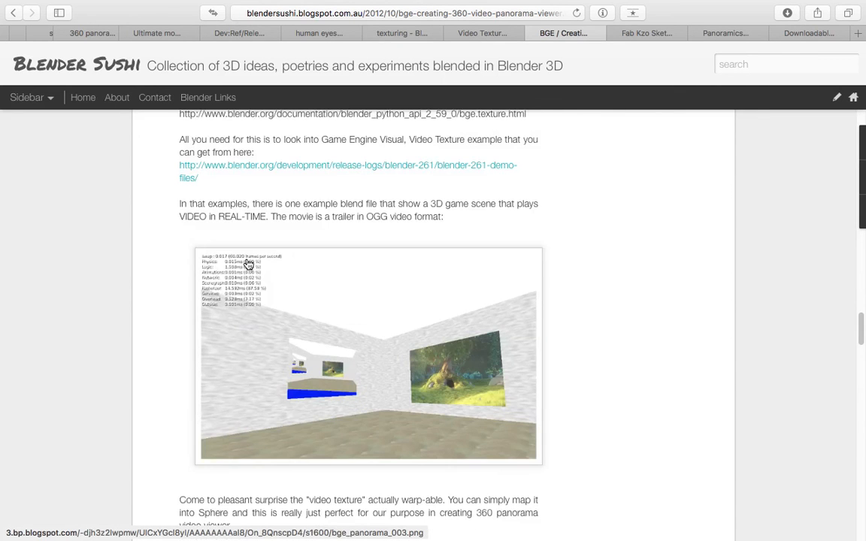
pyautogui.scroll(3, 167, 243)
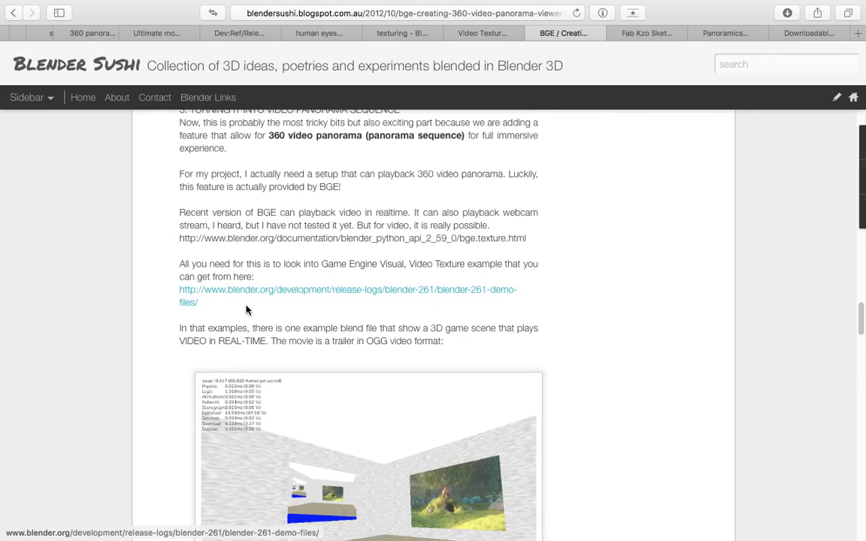
pyautogui.scroll(-3, 161, 299)
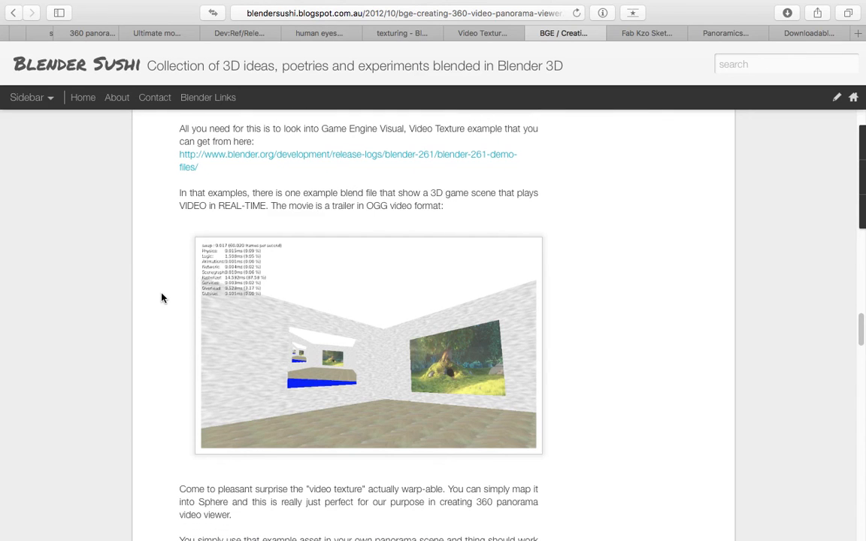
pyautogui.hotkey('ctrl', 'Right')
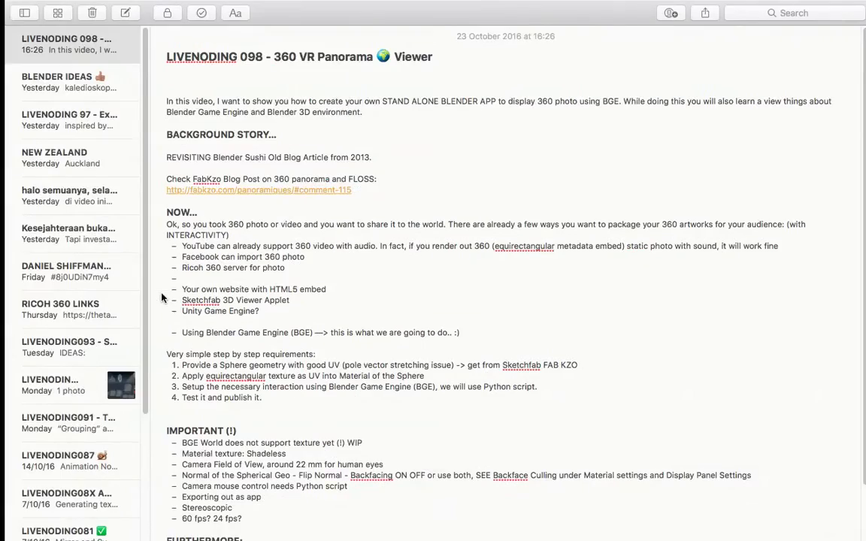
# - Switch to the Blender Sushi article and reread its section on real-time video textures and the OGG video format
pyautogui.hotkey('ctrl', 'Left')
pyautogui.scroll(-8, 152, 327)
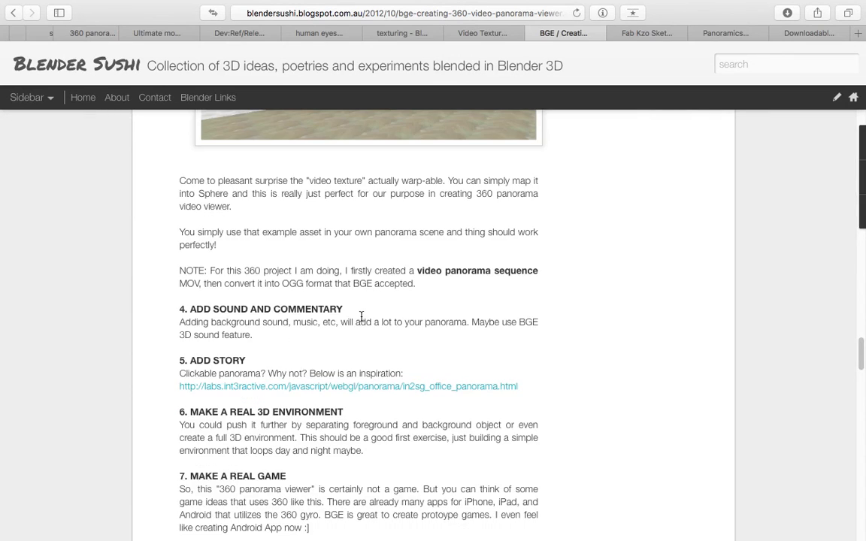
pyautogui.scroll(10, 366, 320)
pyautogui.scroll(5, 366, 321)
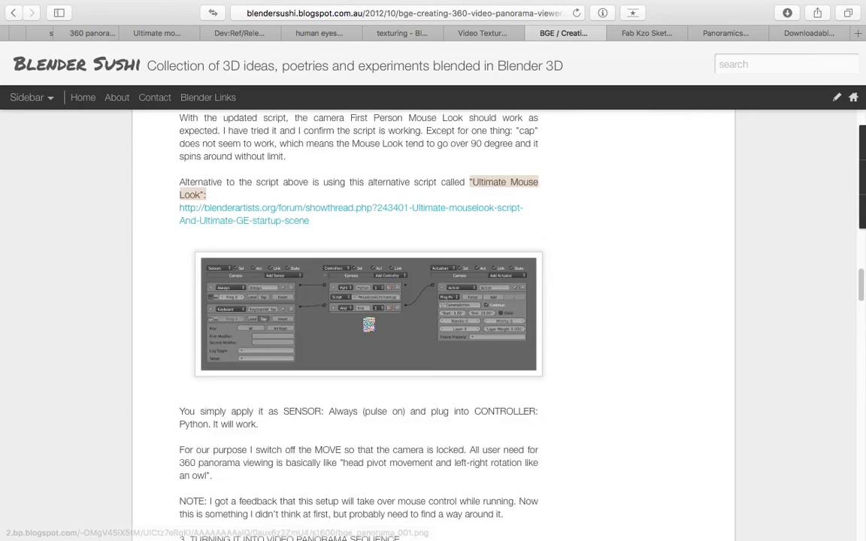
pyautogui.scroll(-5, 333, 304)
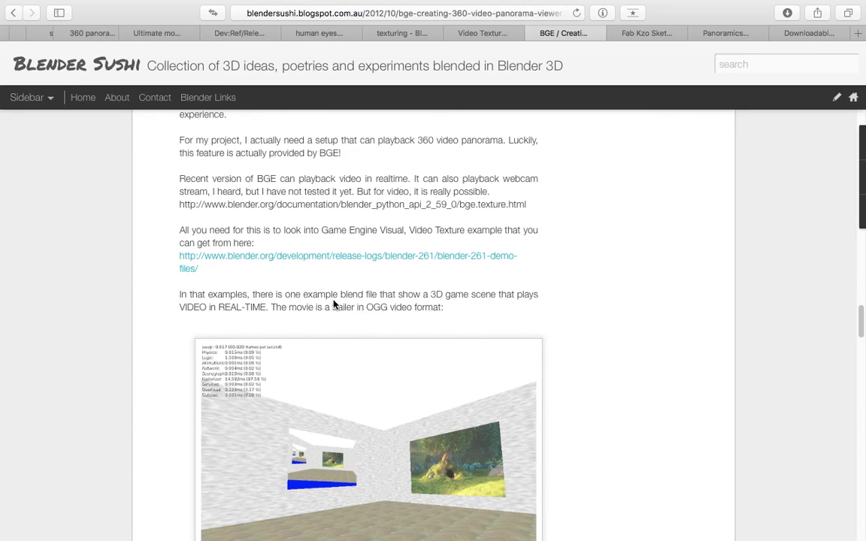
pyautogui.scroll(-1, 354, 286)
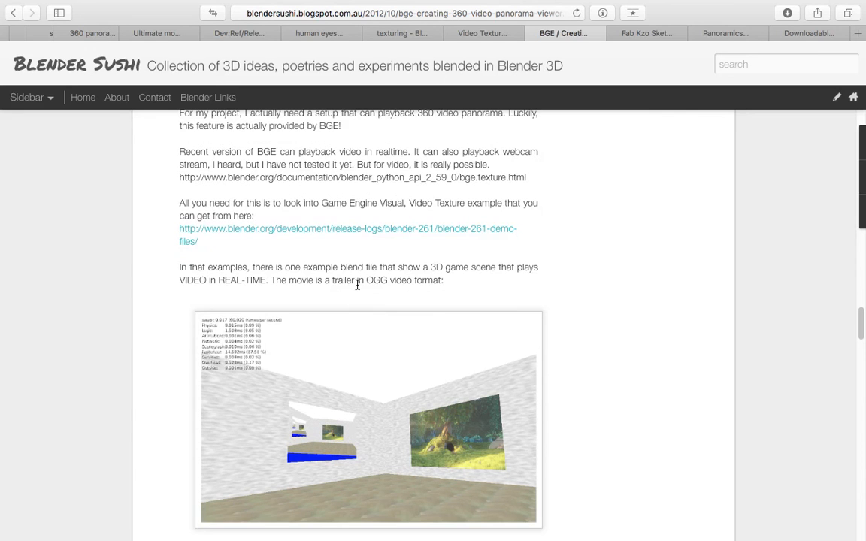
pyautogui.tripleClick(357, 279)
pyautogui.click(336, 281)
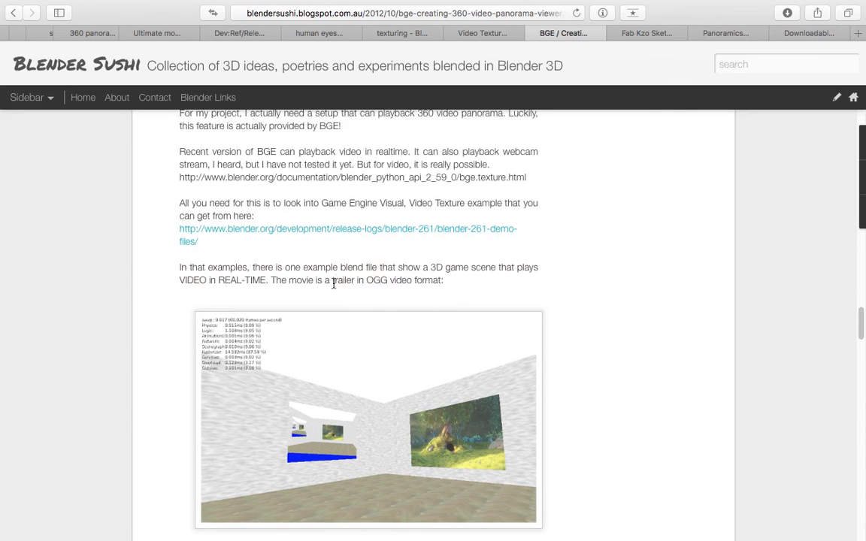
pyautogui.tripleClick(376, 281)
pyautogui.click(386, 279)
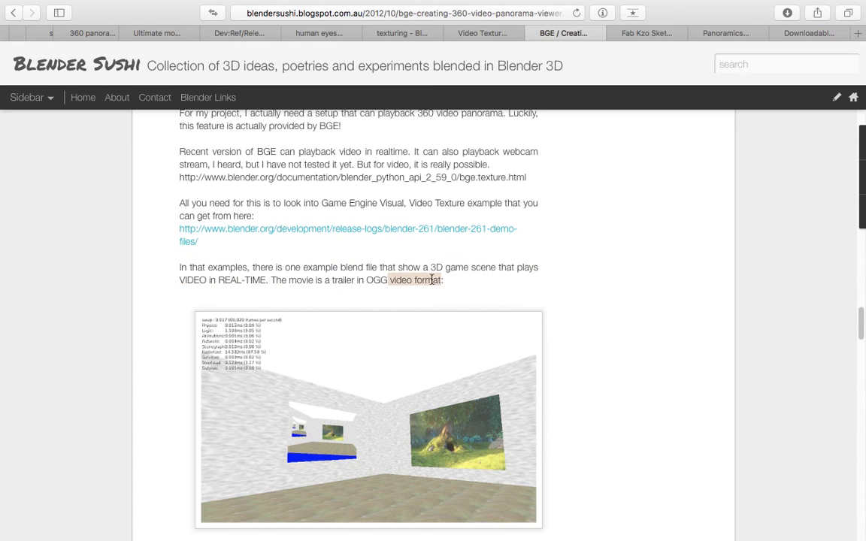
# - Skim the rest of the article, from the video panorama section through Export and Publish to the viewer downloads, and return to the notes
pyautogui.scroll(8, 369, 260)
pyautogui.scroll(8, 329, 223)
pyautogui.scroll(-20, 335, 244)
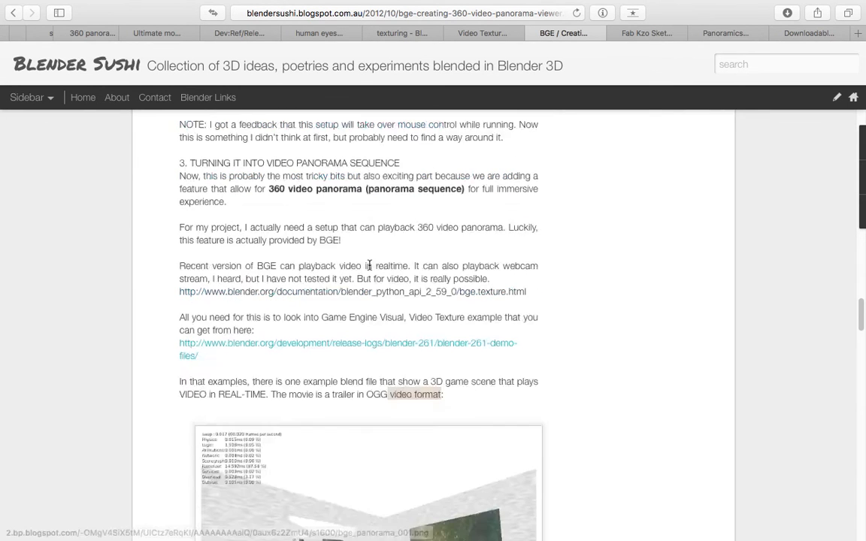
pyautogui.scroll(5, 337, 274)
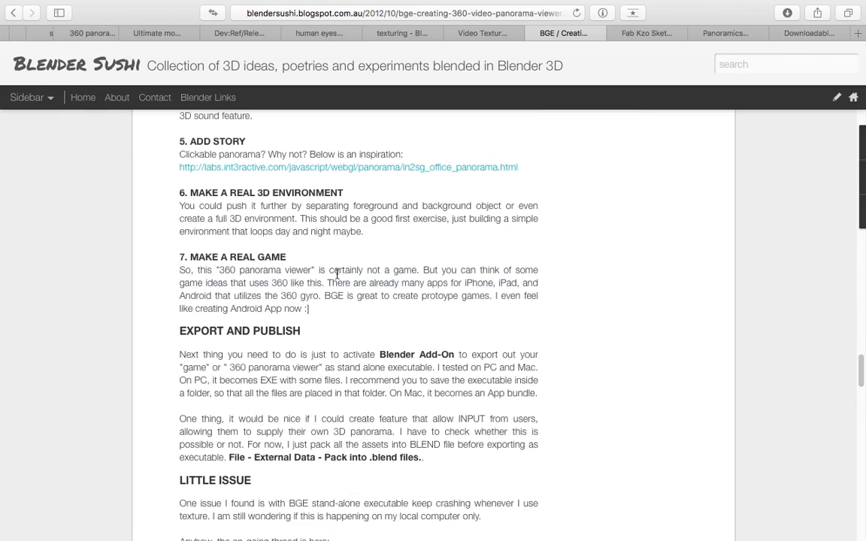
pyautogui.scroll(-15, 346, 277)
pyautogui.hotkey('ctrl', 'Right')
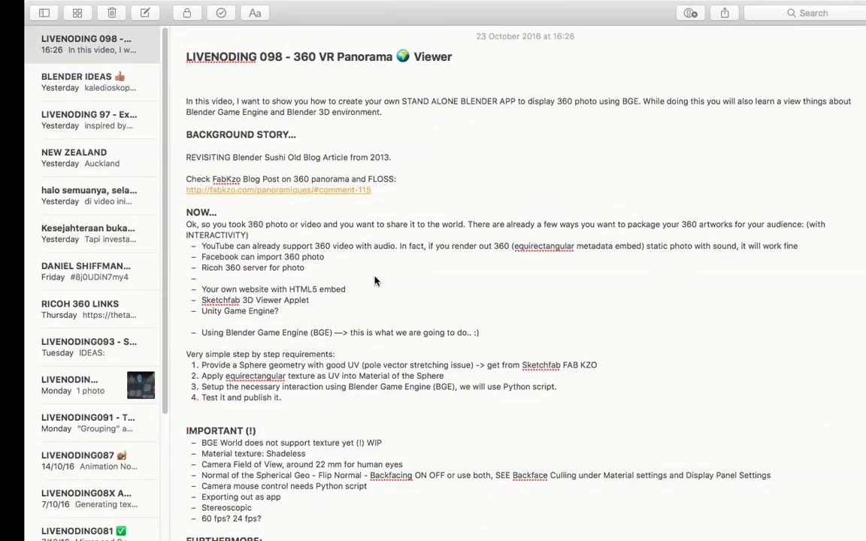
# - Return to Blender and examine the panorama-textured sphere from several angles around its teddy bear side
pyautogui.hotkey('ctrl', 'Right')
pyautogui.scroll(5, 376, 201)
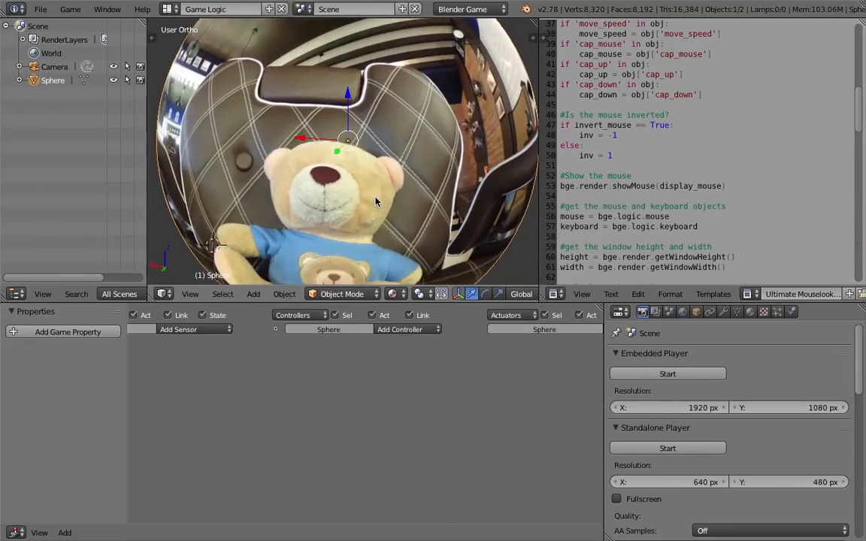
pyautogui.scroll(-5, 376, 201)
pyautogui.moveTo(358, 157); pyautogui.dragTo(311, 118, button='middle')
pyautogui.moveTo(311, 78); pyautogui.dragTo(333, 181, button='middle')
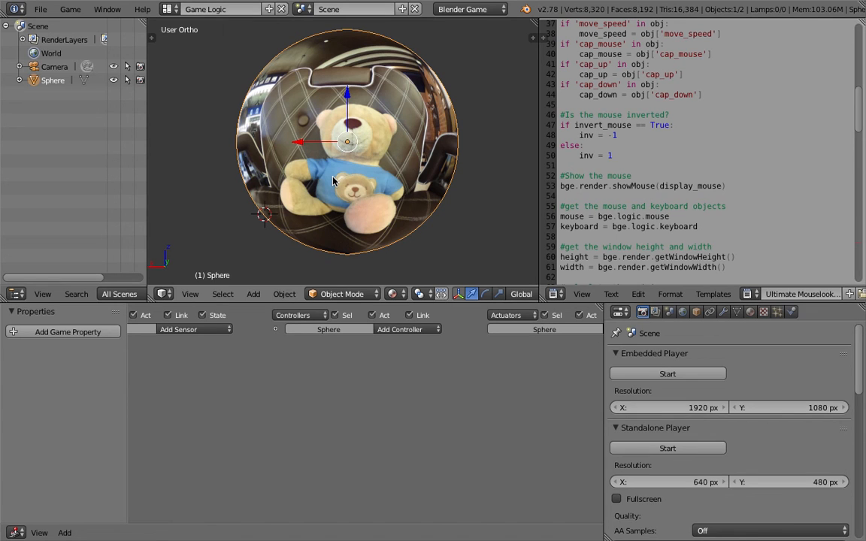
pyautogui.moveTo(198, 157); pyautogui.dragTo(365, 154, button='middle')
pyautogui.scroll(2, 283, 152)
pyautogui.scroll(-1, 297, 159)
pyautogui.scroll(-3, 368, 149)
pyautogui.scroll(1, 364, 155)
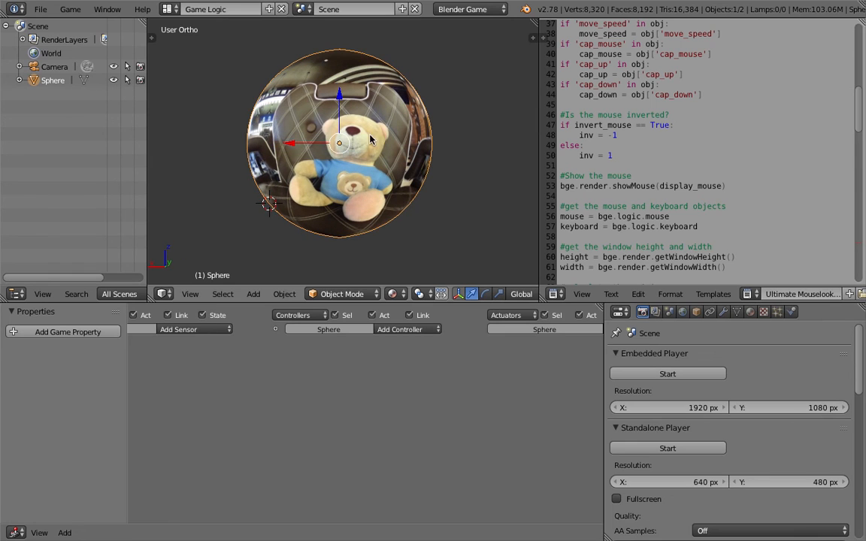
pyautogui.click(358, 147)
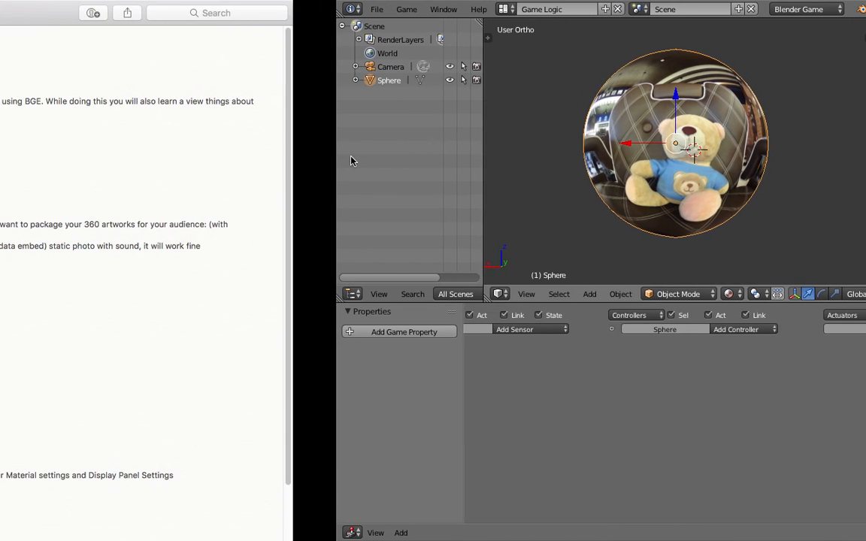
# - Go back through the browser article to the notes and review the list of ways to share 360 artworks, including Unity Game Engine
pyautogui.hotkey('ctrl', 'Left')
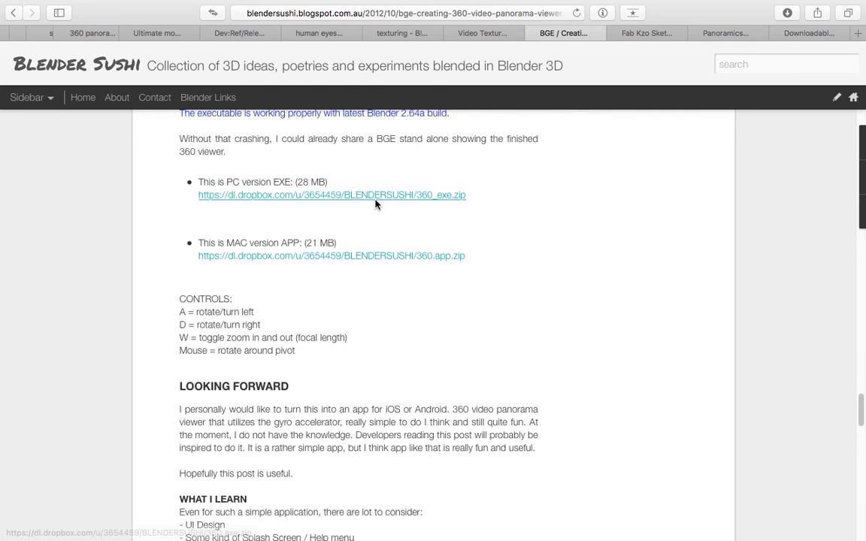
pyautogui.hotkey('ctrl', 'Left')
pyautogui.hotkey('ctrl', 'Right')
pyautogui.hotkey('ctrl', 'Right')
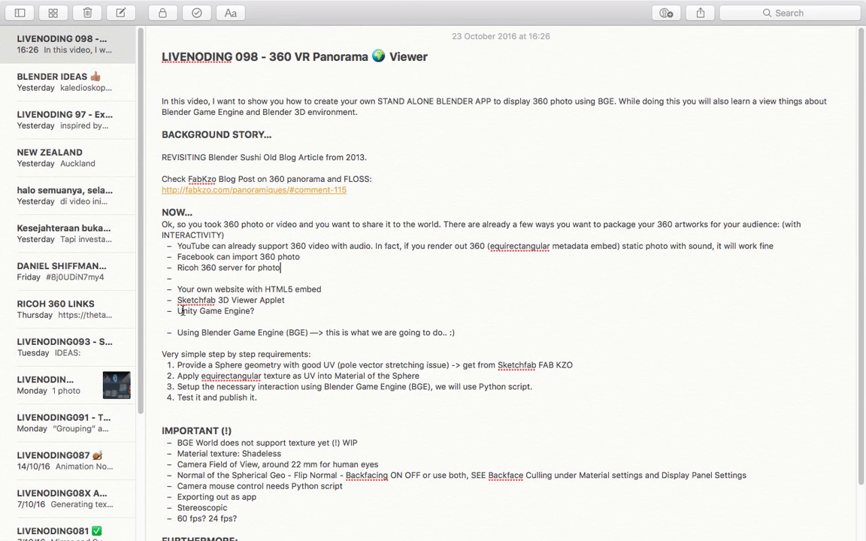
pyautogui.click(271, 311)
pyautogui.scroll(-2, 274, 310)
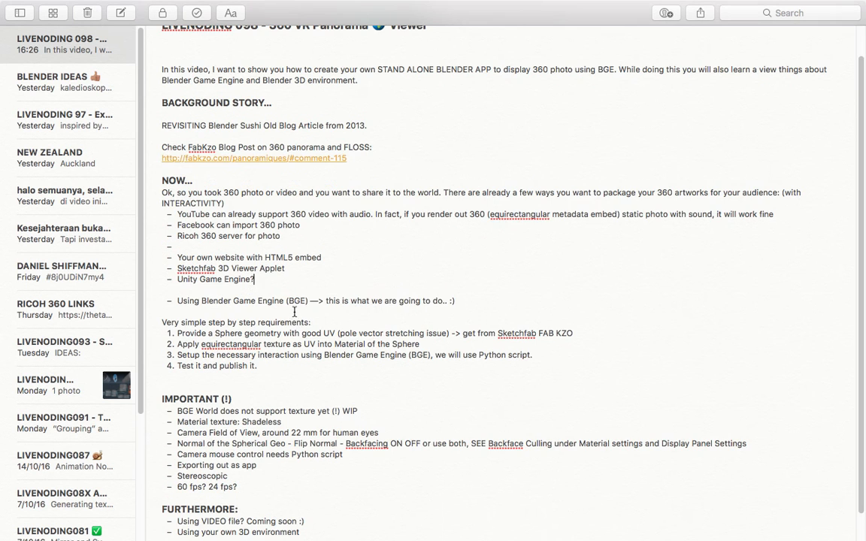
pyautogui.tripleClick(186, 279)
pyautogui.click(186, 280)
pyautogui.scroll(-2, 265, 295)
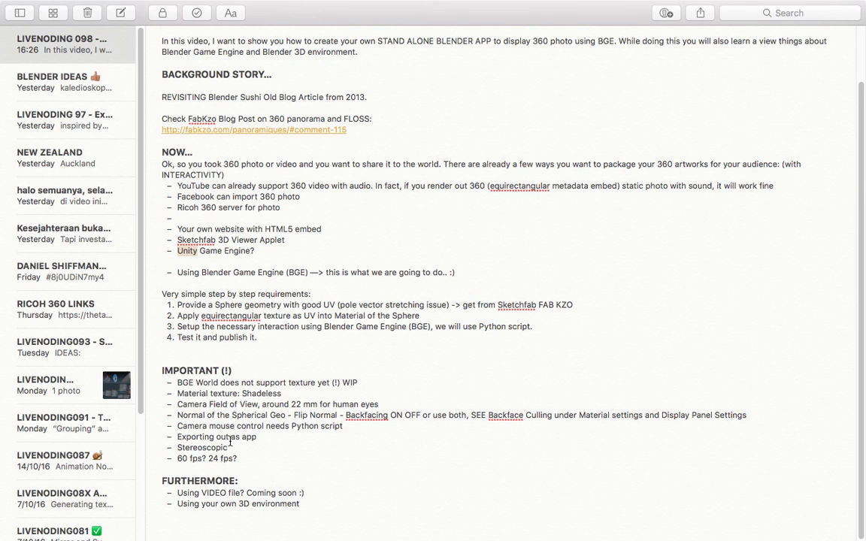
# - Review the notes' IMPORTANT list, from shadeless material and camera field of view to mouse control, app export, stereoscopic display and frame rate
pyautogui.click(230, 439)
pyautogui.doubleClick(191, 395)
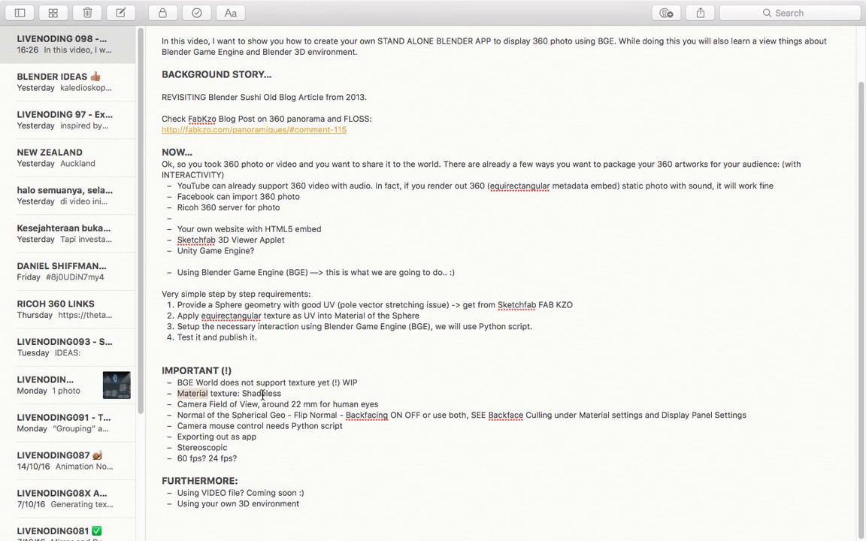
pyautogui.tripleClick(263, 395)
pyautogui.click(196, 406)
pyautogui.doubleClick(195, 406)
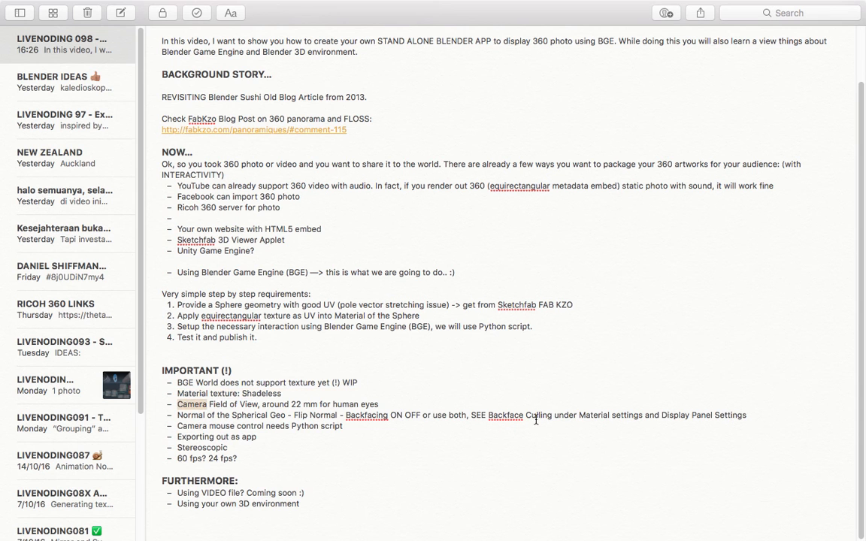
pyautogui.doubleClick(199, 426)
pyautogui.doubleClick(254, 427)
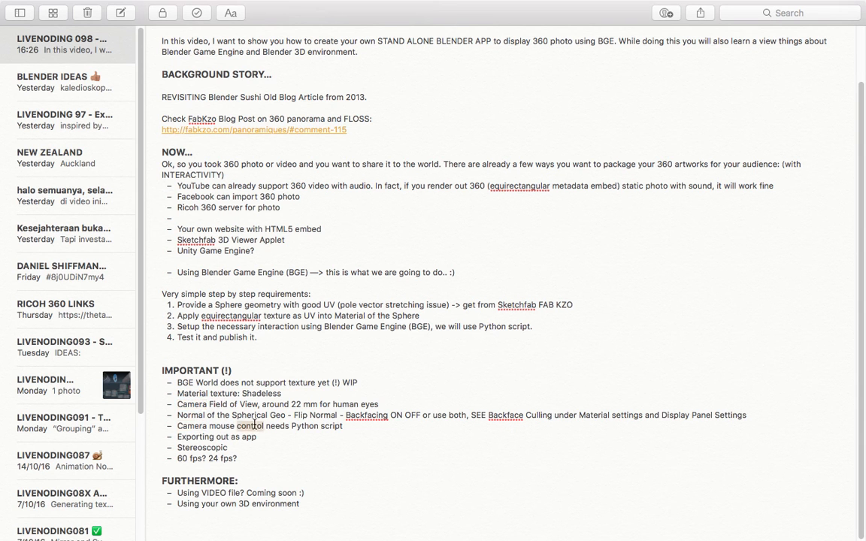
pyautogui.doubleClick(197, 437)
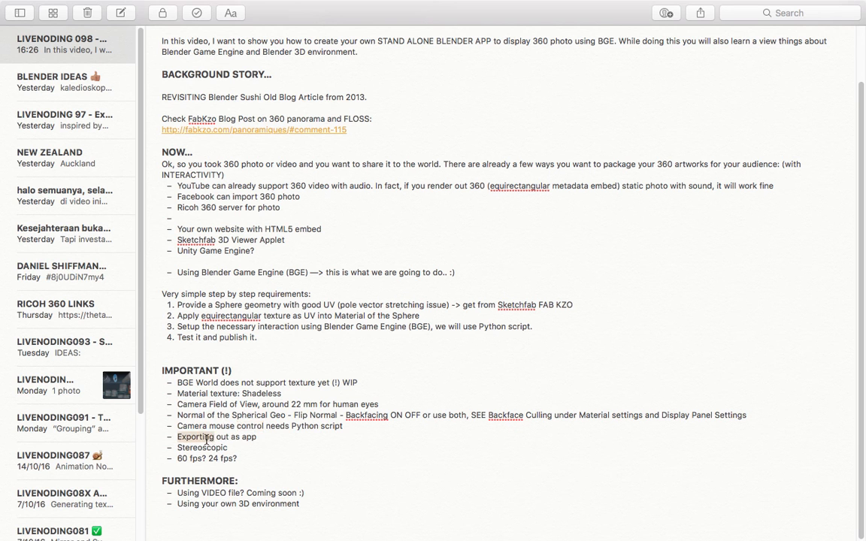
pyautogui.doubleClick(201, 448)
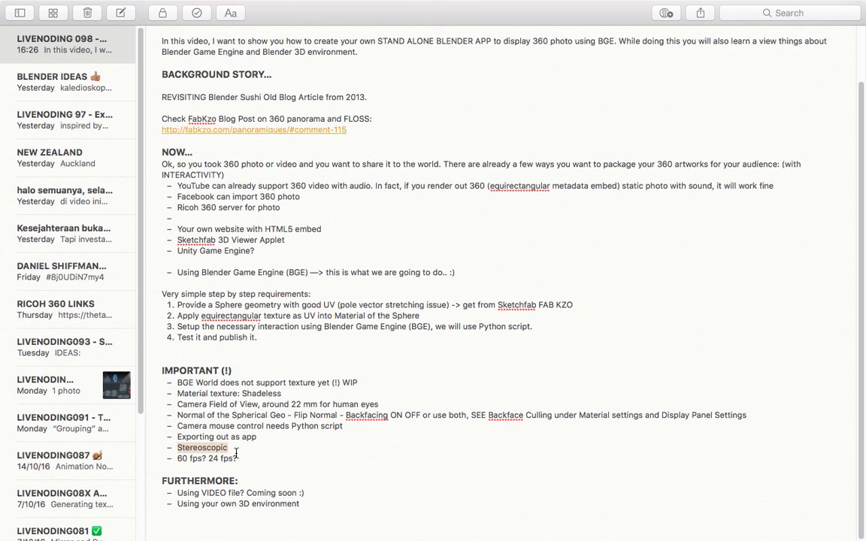
pyautogui.click(190, 459)
# - Return to Blender, enlarge the logic and properties areas upward, and place the 3D cursor in the empty space beside the sphere
pyautogui.hotkey('ctrl', 'Right')
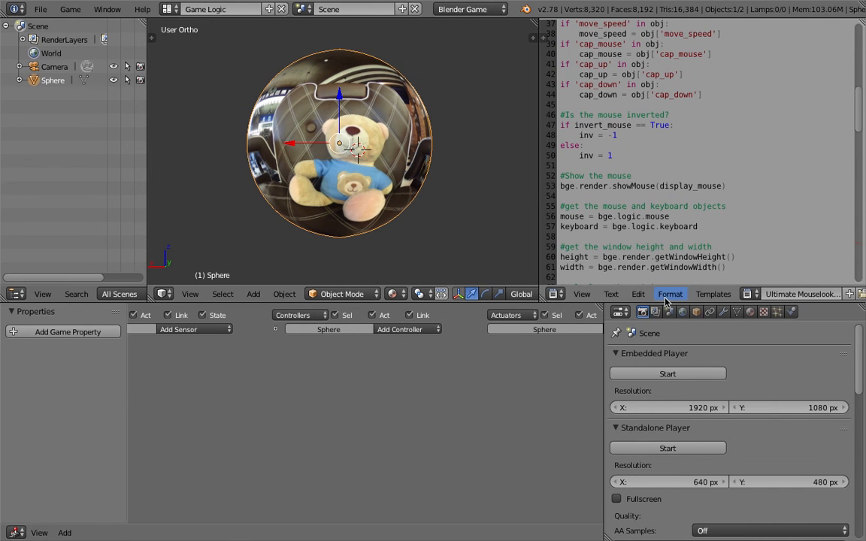
pyautogui.moveTo(671, 303); pyautogui.dragTo(668, 270)
pyautogui.moveTo(462, 164); pyautogui.dragTo(473, 164, button='middle')
pyautogui.scroll(-2, 451, 161)
pyautogui.keyDown('shift'); pyautogui.moveTo(373, 133); pyautogui.dragTo(396, 132, button='middle'); pyautogui.keyUp('shift')
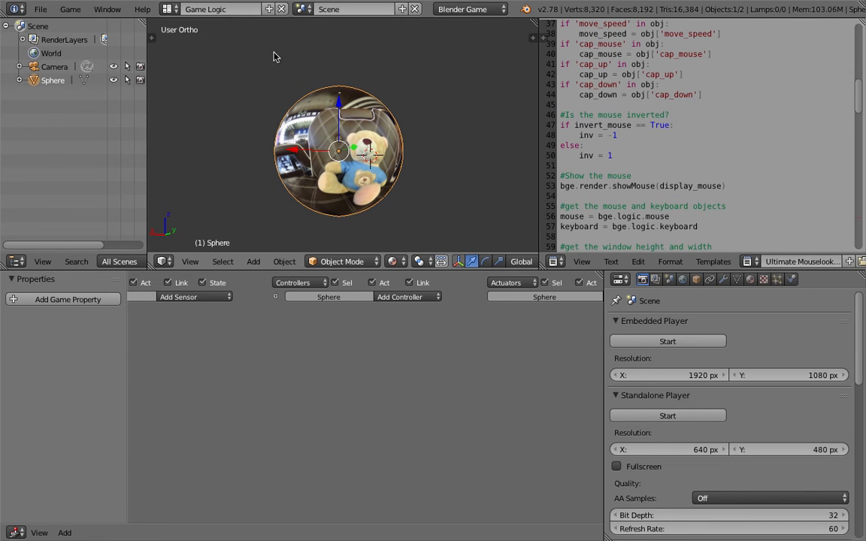
pyautogui.click(464, 135)
pyautogui.click(433, 135)
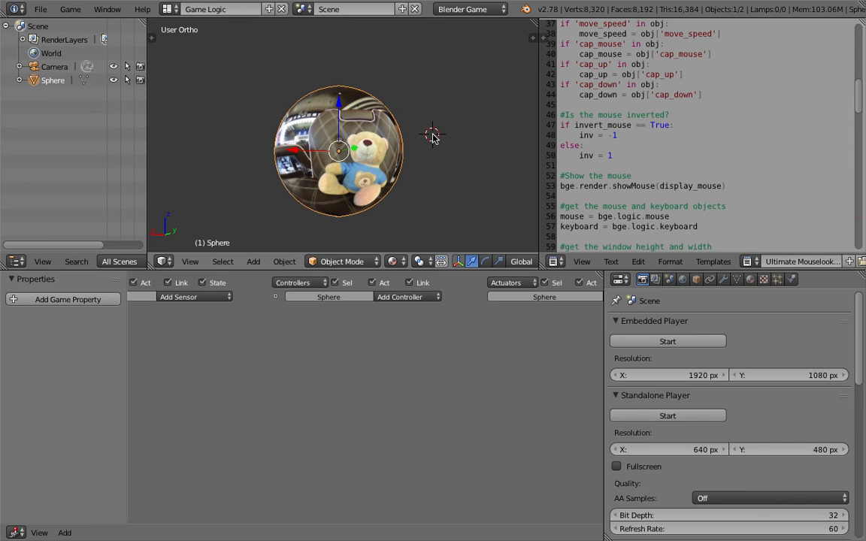
# - Test-run the game from the user view, stop it, and switch the 3D view to the camera
pyautogui.press('p')
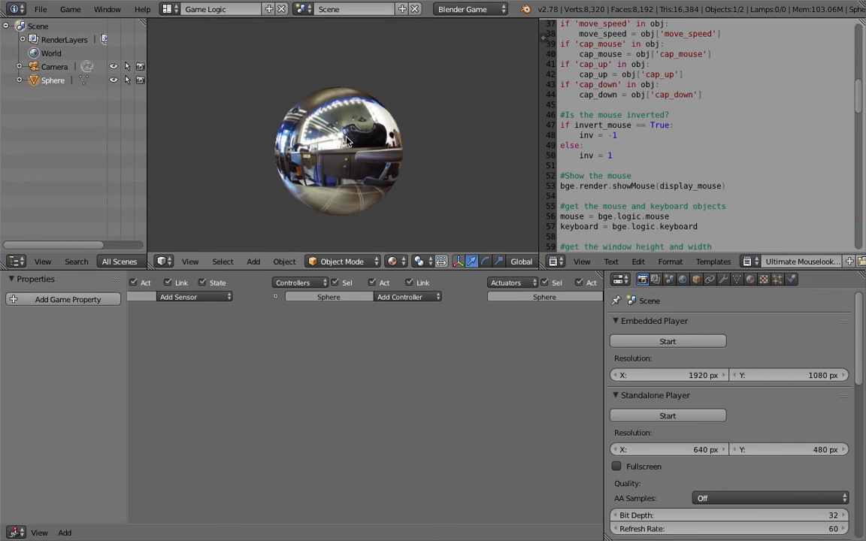
pyautogui.press('Escape')
pyautogui.click(190, 261)
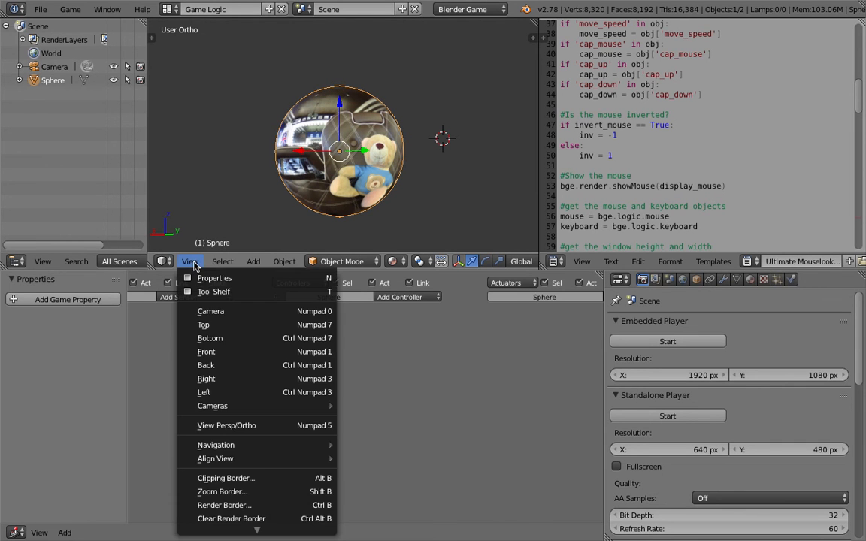
pyautogui.click(230, 311)
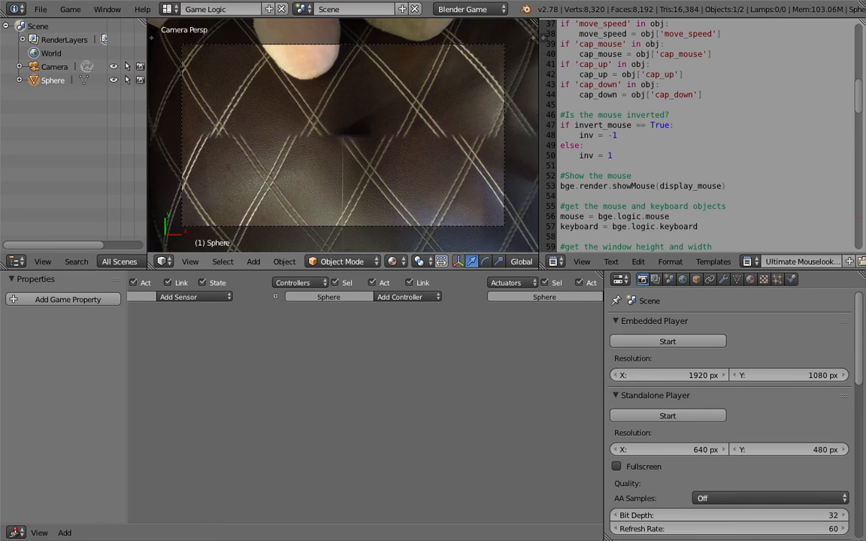
# - Run and stop the game repeatedly from the camera view, looking around the panorama with the mouse
pyautogui.press('p')
pyautogui.press('Escape')
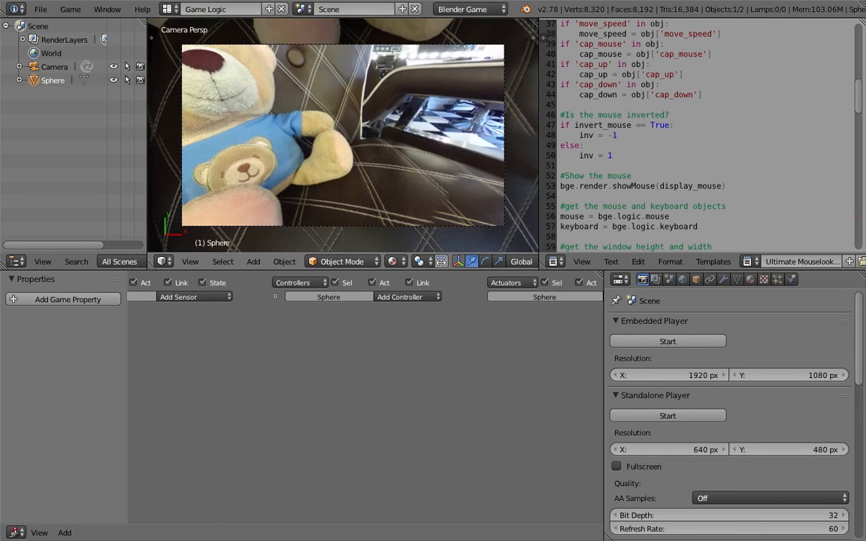
pyautogui.press('p')
pyautogui.press('Escape')
pyautogui.press('p')
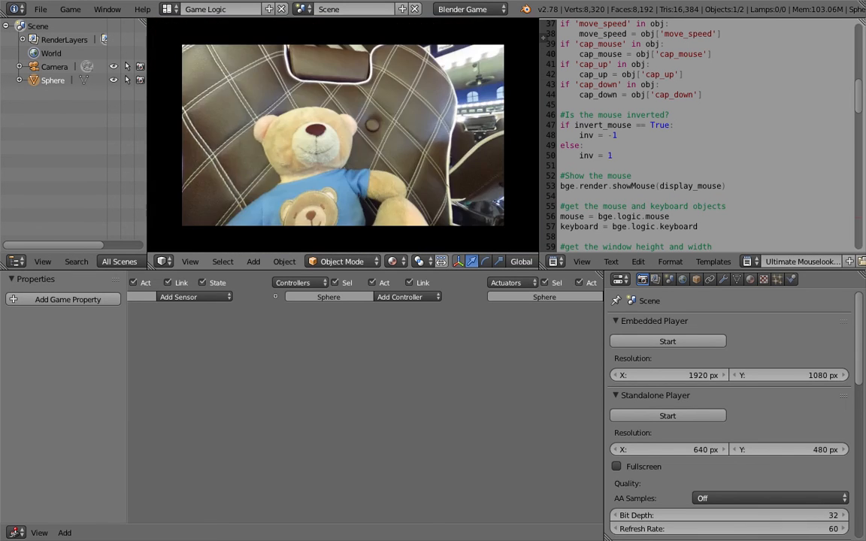
pyautogui.press('Escape')
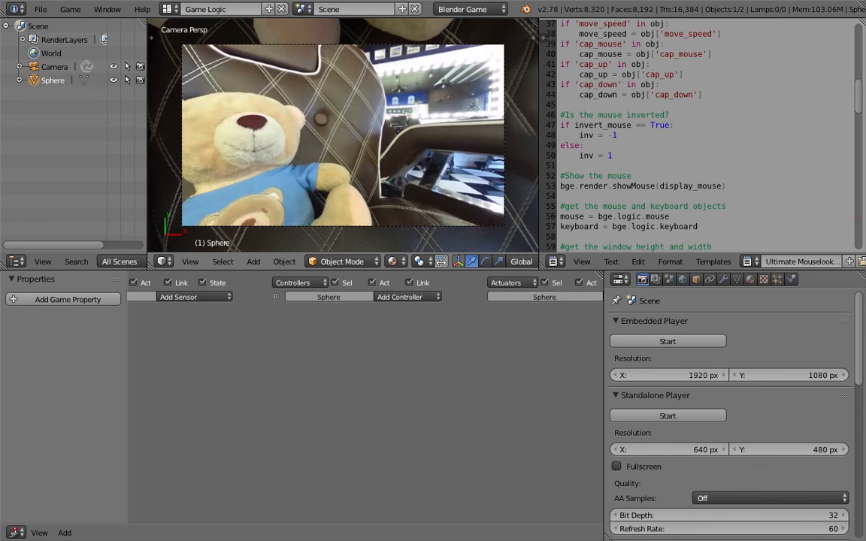
pyautogui.press('p')
pyautogui.press('Escape')
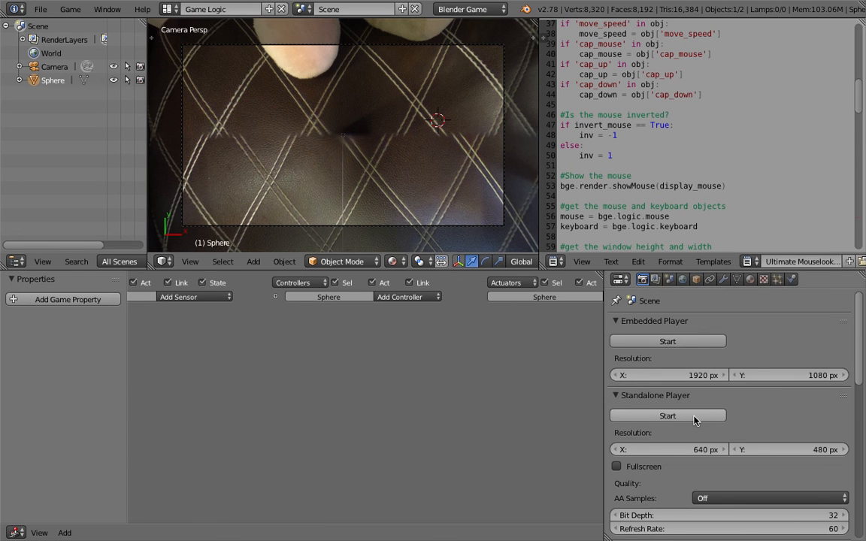
# - Enable Fullscreen for the Standalone Player, test the viewer in the standalone player, close it and return to Blender
pyautogui.scroll(-3, 684, 406)
pyautogui.click(643, 378)
pyautogui.click(696, 329)
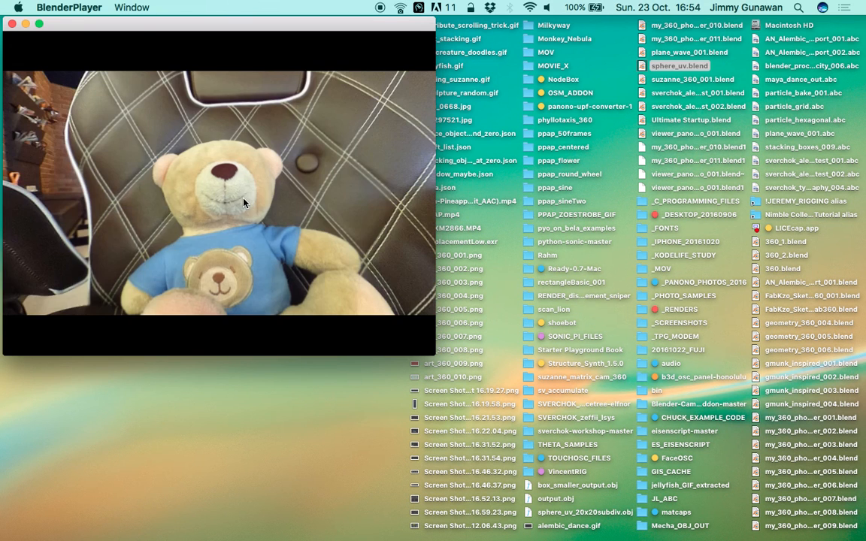
pyautogui.press('Escape')
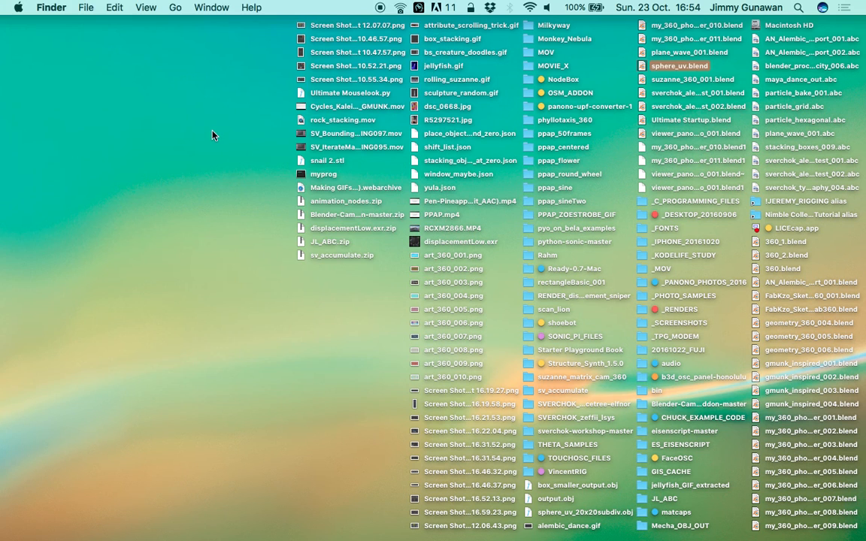
pyautogui.hotkey('ctrl', 'Right')
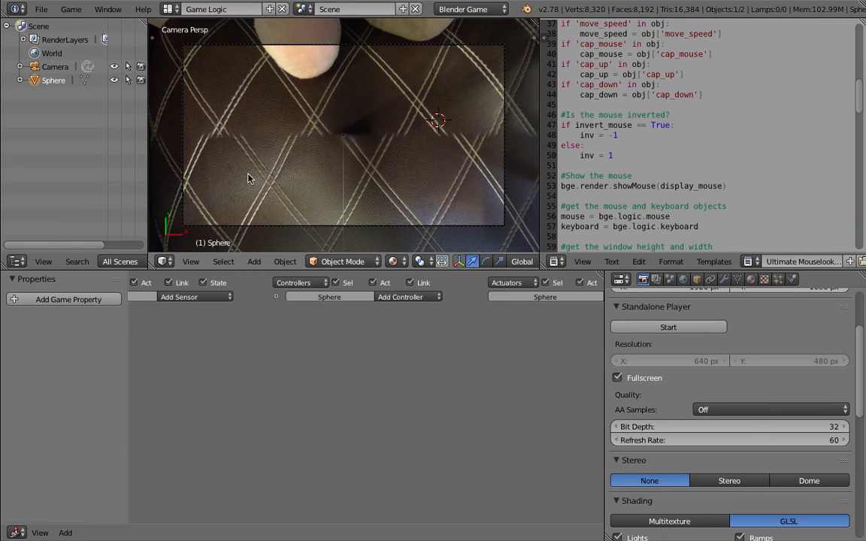
# - Return the 3D view to the active camera and turn off Fullscreen for the Standalone Player
pyautogui.moveTo(422, 160); pyautogui.dragTo(376, 194, button='middle')
pyautogui.click(190, 262)
pyautogui.click(190, 262)
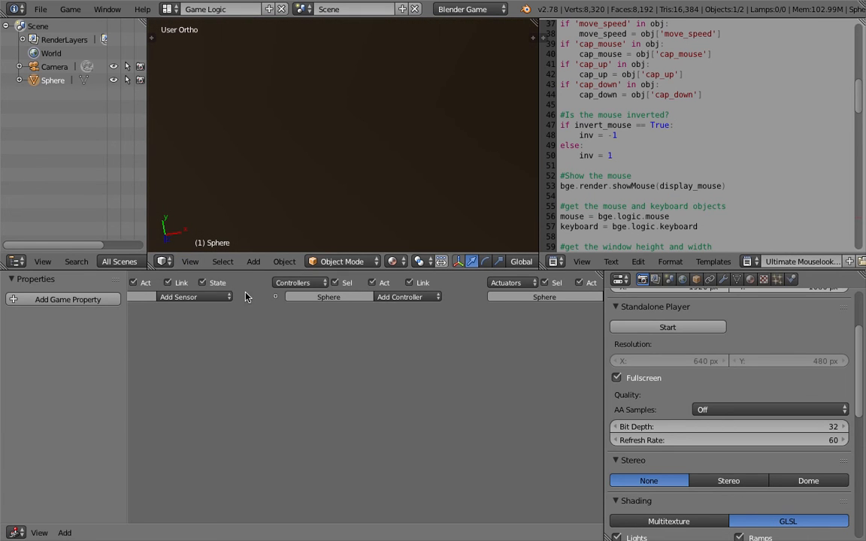
pyautogui.click(190, 262)
pyautogui.moveTo(286, 406)
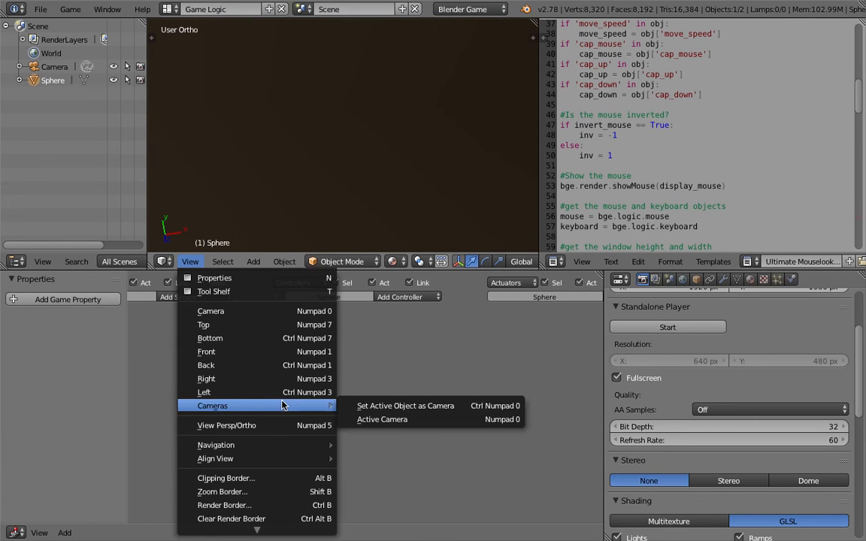
pyautogui.click(420, 419)
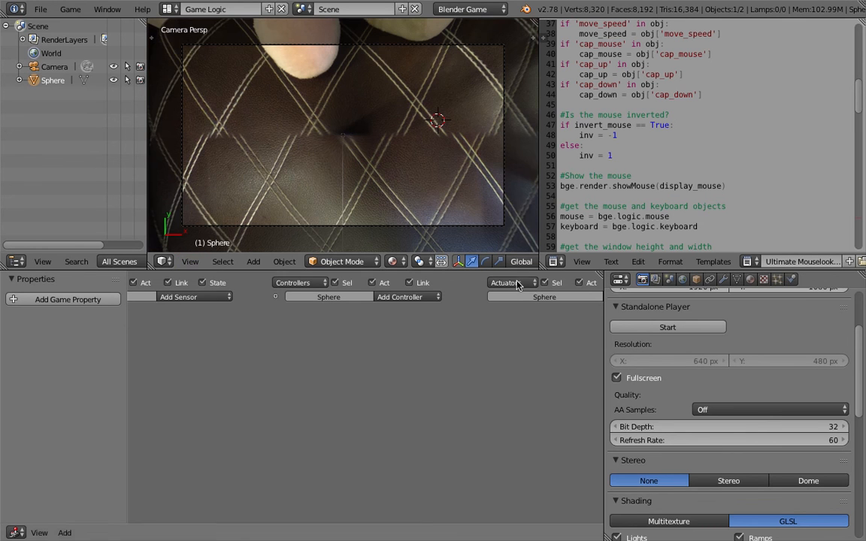
pyautogui.click(641, 380)
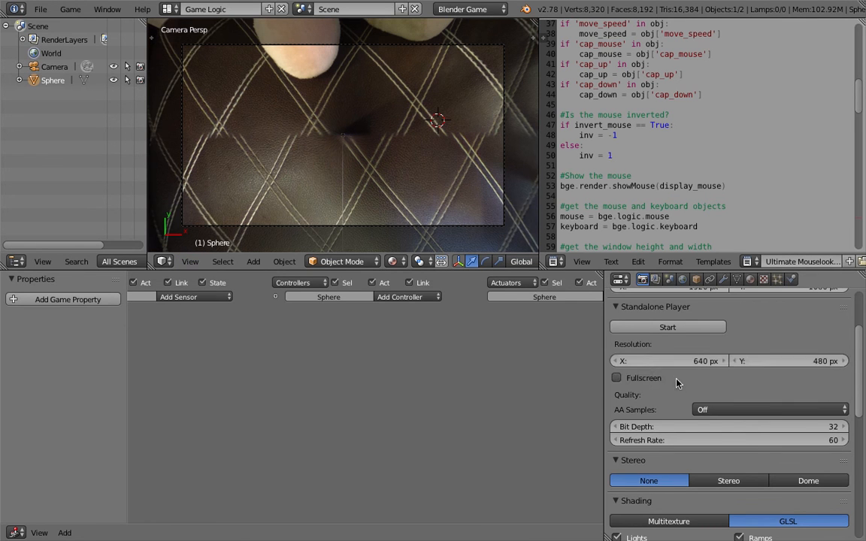
pyautogui.scroll(-2, 759, 343)
pyautogui.click(775, 362)
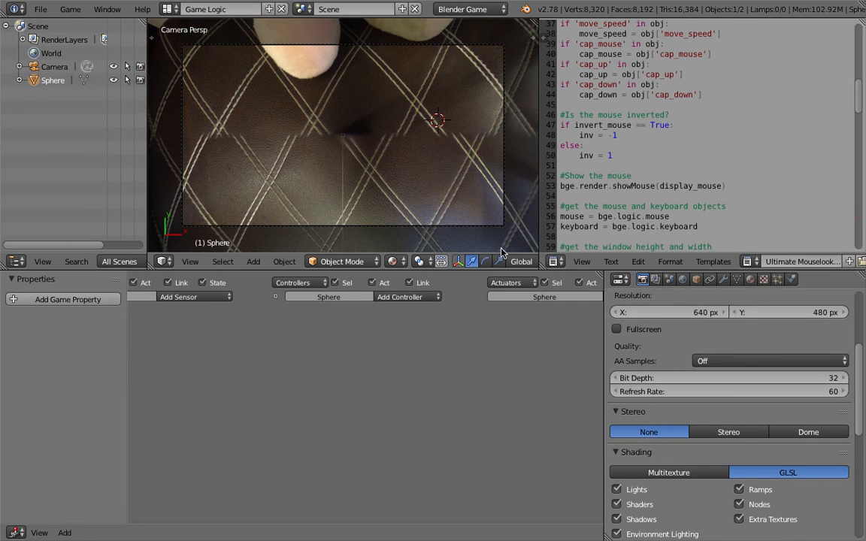
# - Enlarge the 3D view downward, leave the camera view and switch the projection from orthographic to perspective
pyautogui.moveTo(435, 268); pyautogui.dragTo(429, 343)
pyautogui.moveTo(360, 193); pyautogui.dragTo(356, 186, button='middle')
pyautogui.scroll(-7, 343, 192)
pyautogui.moveTo(299, 80); pyautogui.dragTo(359, 147, button='middle')
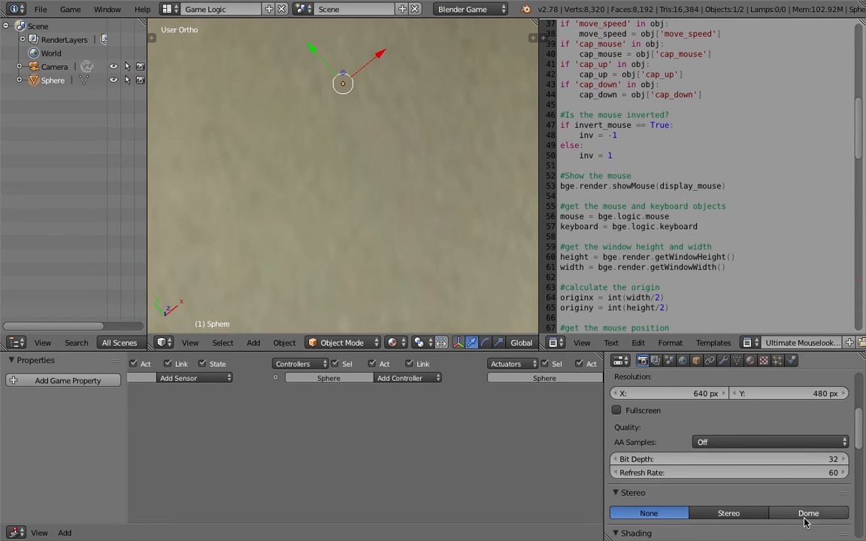
pyautogui.moveTo(323, 218); pyautogui.dragTo(325, 149, button='middle')
pyautogui.click(198, 345)
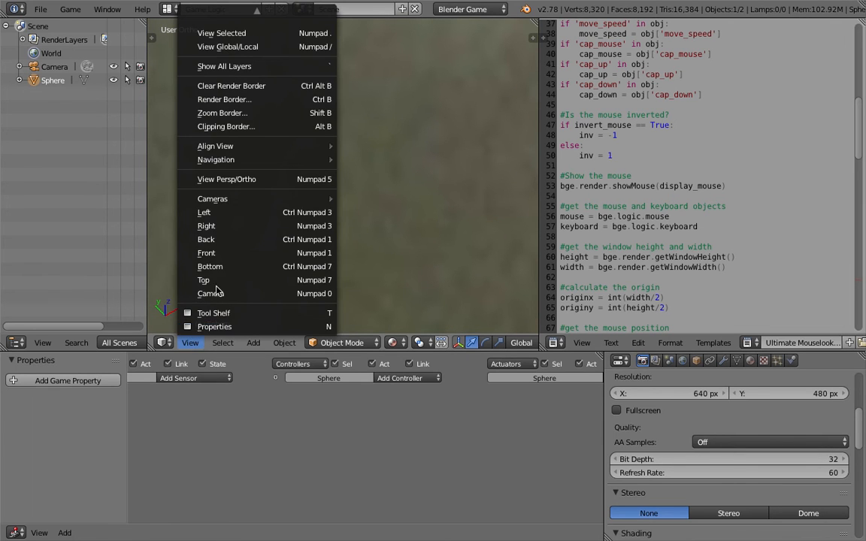
pyautogui.click(224, 181)
pyautogui.moveTo(350, 198); pyautogui.dragTo(284, 184, button='middle')
pyautogui.scroll(-6, 292, 153)
pyautogui.scroll(4, 371, 187)
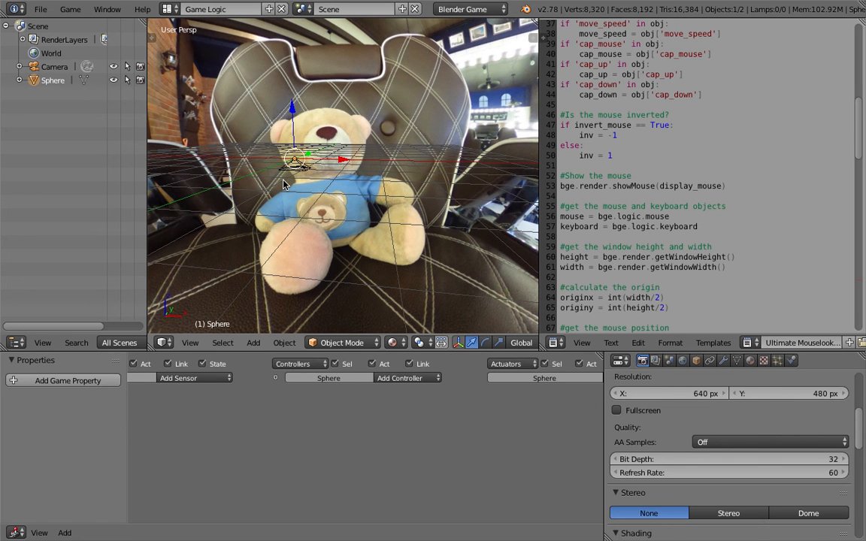
pyautogui.moveTo(284, 185); pyautogui.dragTo(358, 171, button='middle')
# - Examine the panorama sphere from the outside and from several angles in the perspective view
pyautogui.hotkey('shift', 'a')
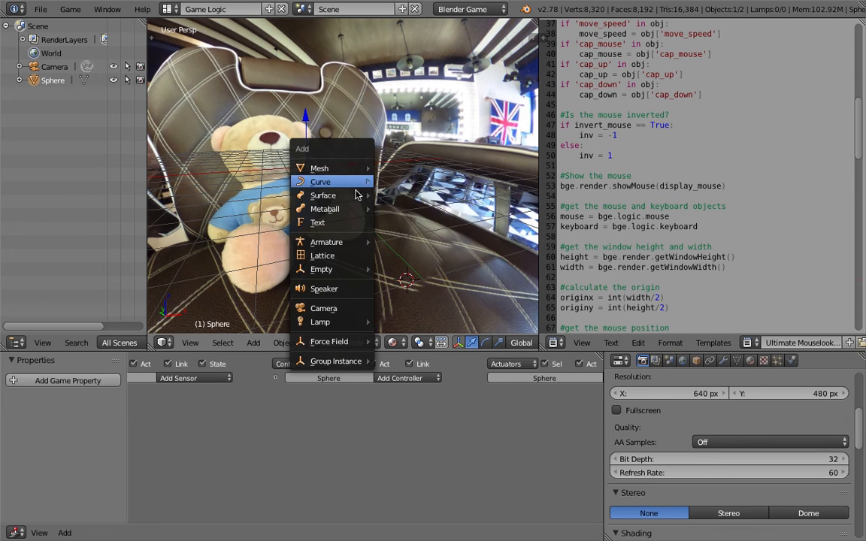
pyautogui.scroll(-8, 379, 238)
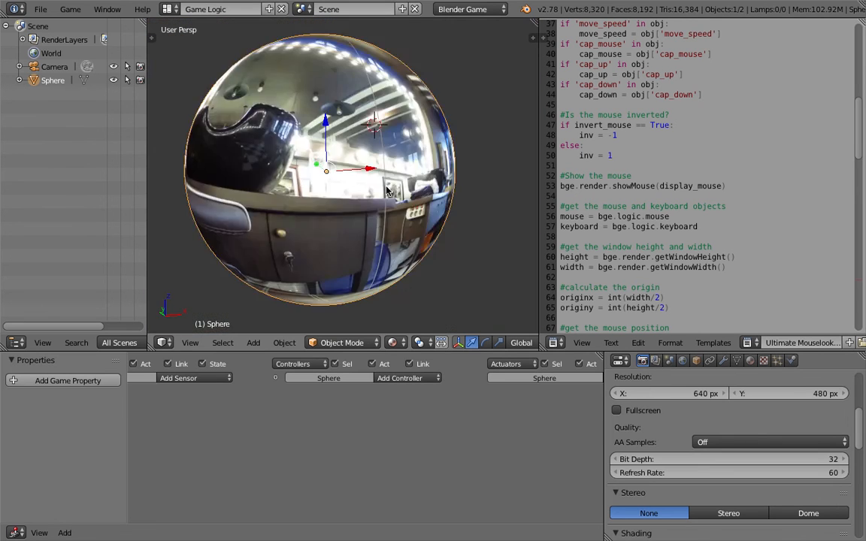
pyautogui.scroll(1, 347, 172)
pyautogui.scroll(5, 347, 172)
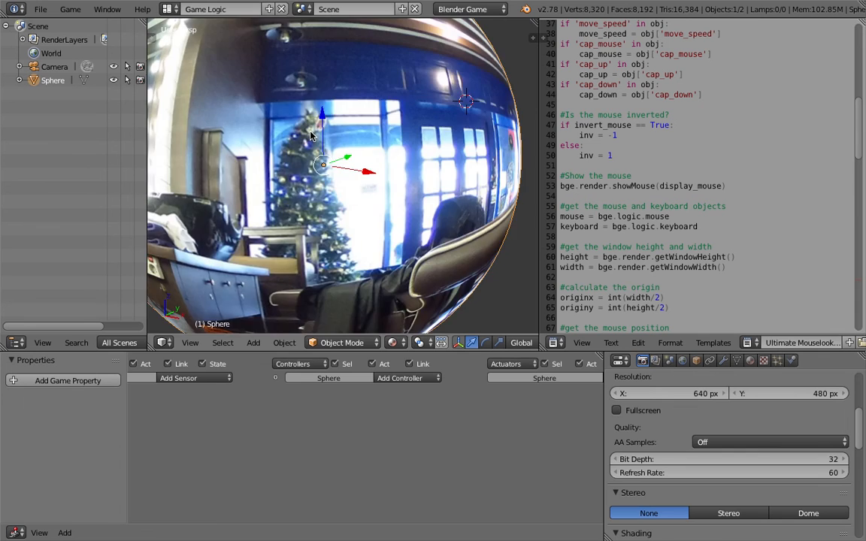
pyautogui.scroll(-3, 295, 138)
pyautogui.press('s')
pyautogui.click(393, 174)
pyautogui.moveTo(393, 174); pyautogui.dragTo(380, 109, button='middle')
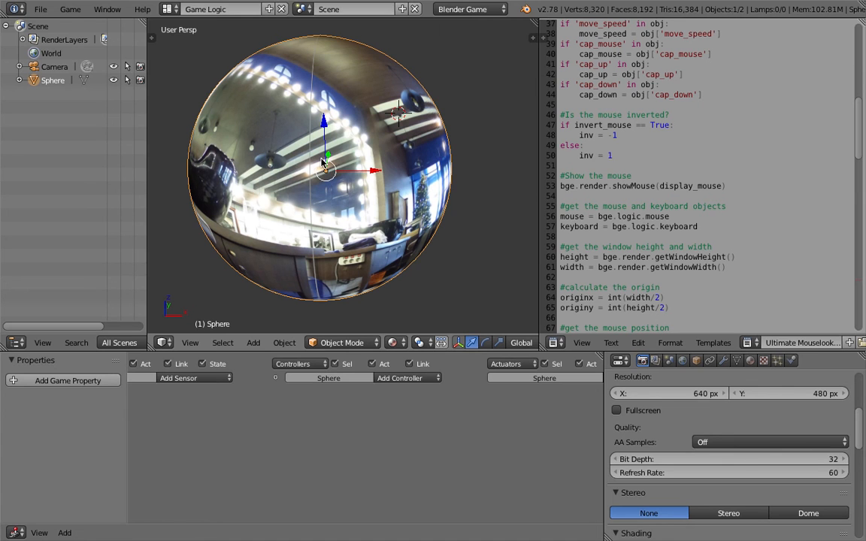
pyautogui.moveTo(309, 192); pyautogui.dragTo(329, 148, button='middle')
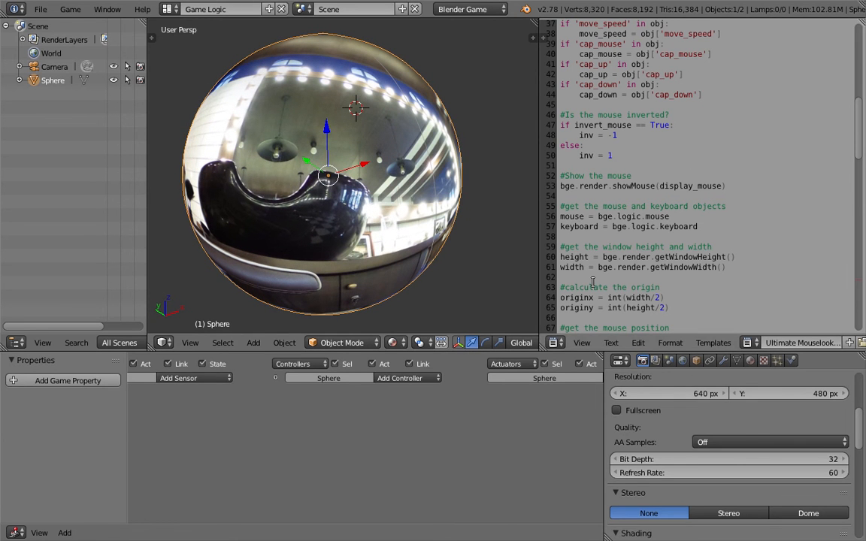
# - Turn the text editor area into an Outliner and hide the Sphere object in the viewport
pyautogui.click(555, 343)
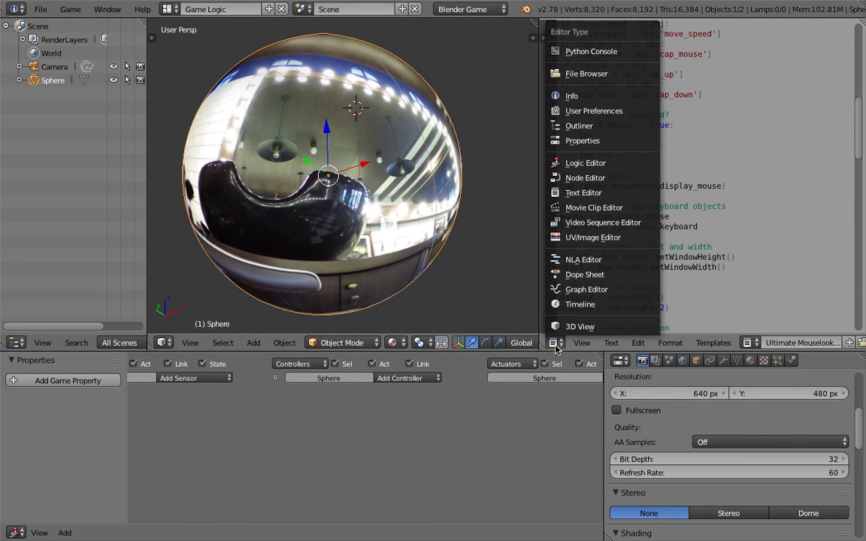
pyautogui.click(579, 127)
pyautogui.click(832, 79)
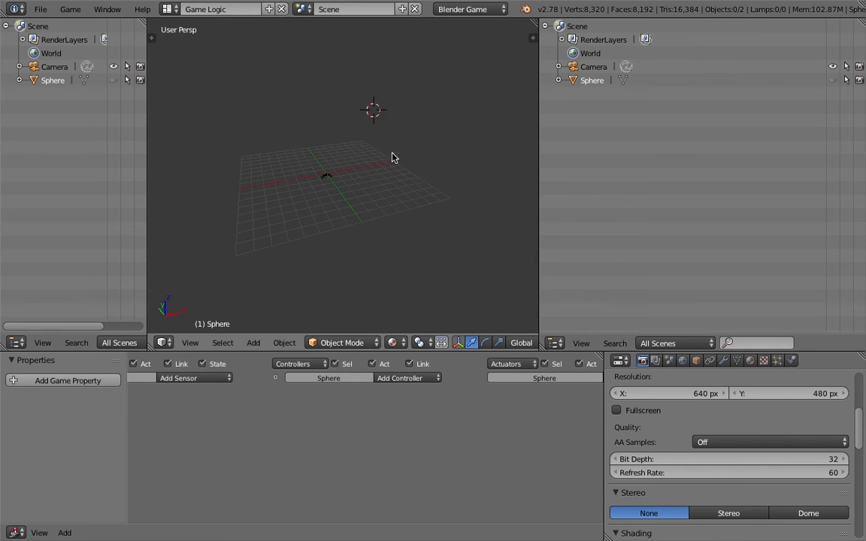
# - Add a Monkey mesh to the scene at the 3D cursor
pyautogui.hotkey('shift', 'a')
pyautogui.moveTo(340, 200)
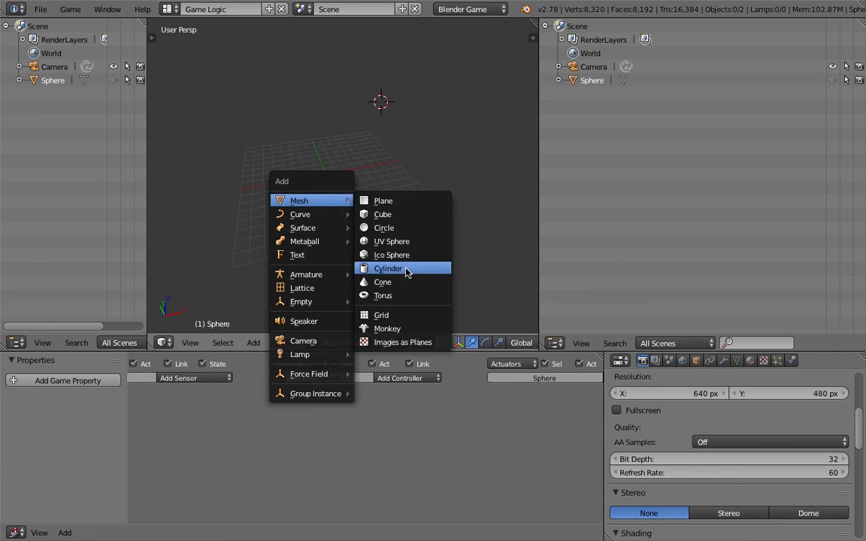
pyautogui.click(387, 329)
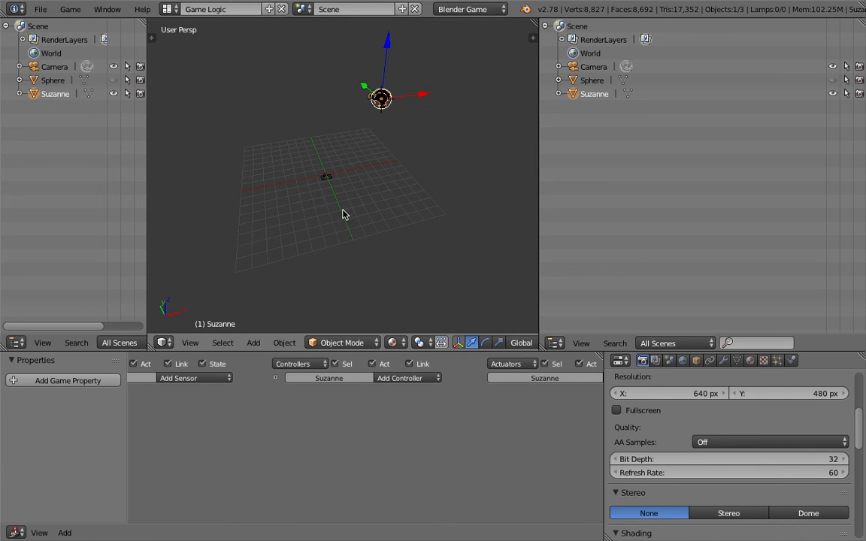
pyautogui.scroll(2, 345, 203)
# - Save the project as a new Blender file
pyautogui.click(41, 9)
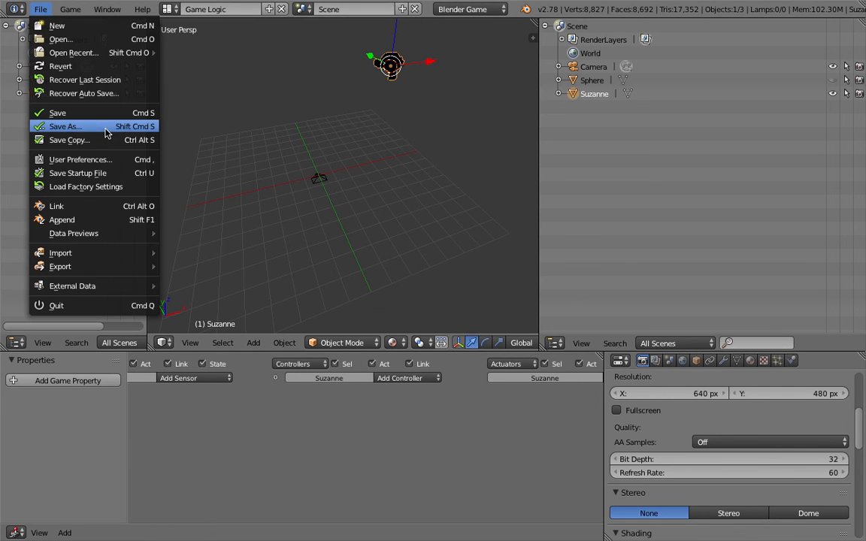
pyautogui.click(65, 126)
pyautogui.click(767, 62)
pyautogui.click(791, 47)
# - Scale up the monkey and place it above the grid near the camera
pyautogui.moveTo(444, 129); pyautogui.dragTo(400, 132, button='middle')
pyautogui.press('s')
pyautogui.click(406, 174)
pyautogui.moveTo(470, 132); pyautogui.dragTo(402, 172, button='middle')
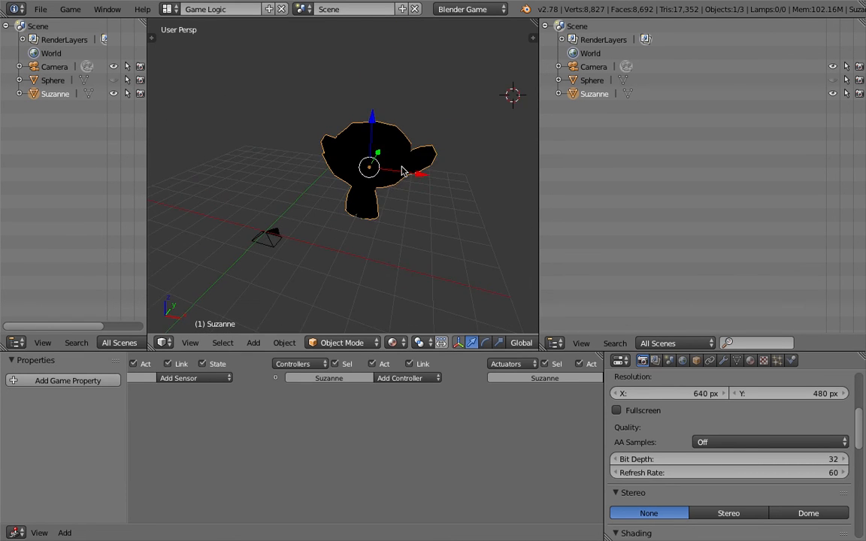
pyautogui.scroll(3, 402, 172)
# - Set the viewport shading to Solid and apply smooth shading to the monkey
pyautogui.click(392, 343)
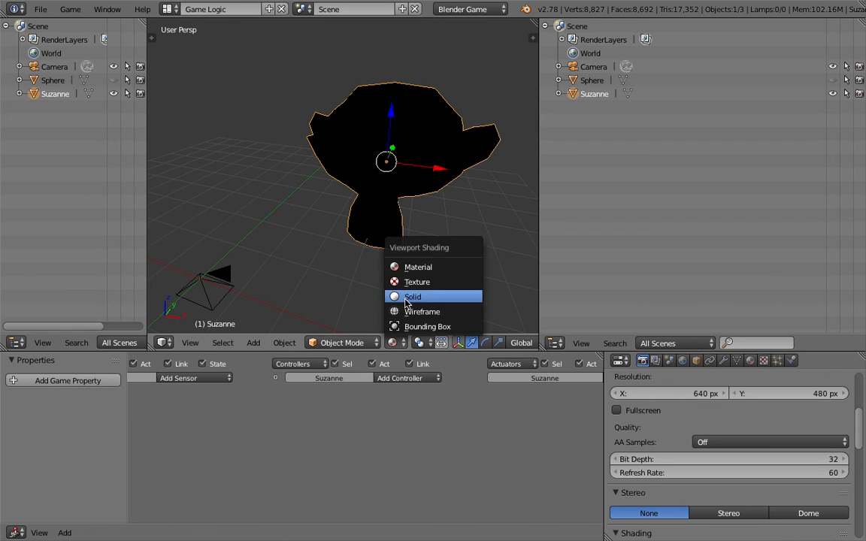
pyautogui.click(369, 271)
pyautogui.moveTo(379, 249)
pyautogui.mouseDown(button='middle')
pyautogui.moveTo(319, 205)
pyautogui.moveTo(446, 210)
pyautogui.moveTo(348, 193)
pyautogui.moveTo(364, 221)
pyautogui.mouseUp(button='middle')
pyautogui.scroll(-2, 437, 217)
pyautogui.press('space')
pyautogui.write('smo')
pyautogui.press('Return')
pyautogui.moveTo(369, 214)
pyautogui.mouseDown(button='middle')
pyautogui.moveTo(406, 209)
pyautogui.moveTo(350, 191)
pyautogui.moveTo(408, 155)
pyautogui.moveTo(389, 170)
pyautogui.moveTo(393, 186)
pyautogui.mouseUp(button='middle')
# - Add a level 3 Subdivision Surface modifier to the monkey and assign it a new material
pyautogui.hotkey('ctrl', '3')
pyautogui.scroll(2, 350, 191)
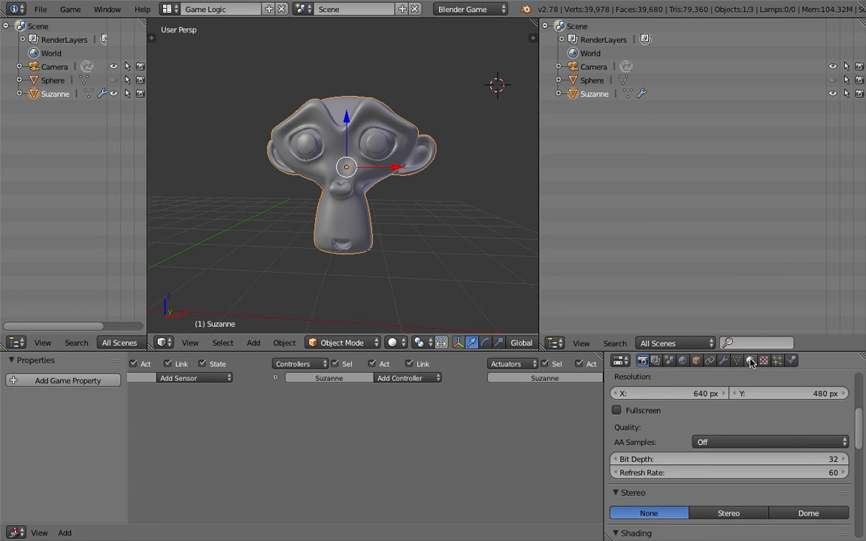
pyautogui.click(751, 361)
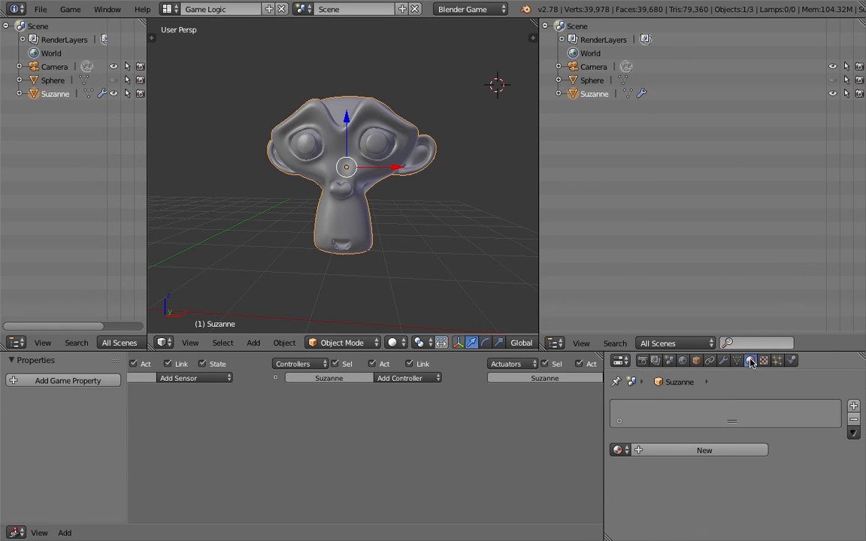
pyautogui.click(704, 450)
# - Add a Sun lamp and move it above the grid, beside and higher than the monkey
pyautogui.moveTo(454, 257); pyautogui.dragTo(362, 191, button='middle')
pyautogui.scroll(-3, 375, 238)
pyautogui.scroll(-6, 331, 224)
pyautogui.scroll(2, 361, 192)
pyautogui.hotkey('shift', 'a')
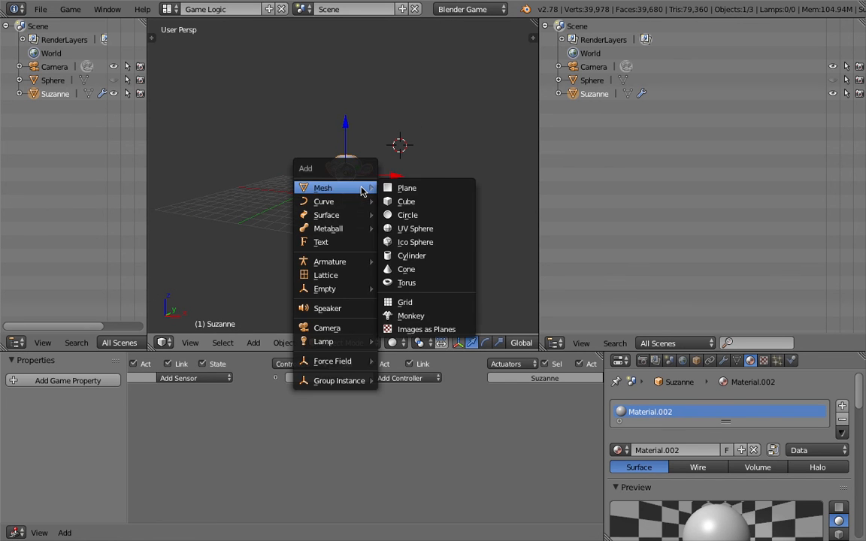
pyautogui.moveTo(365, 342)
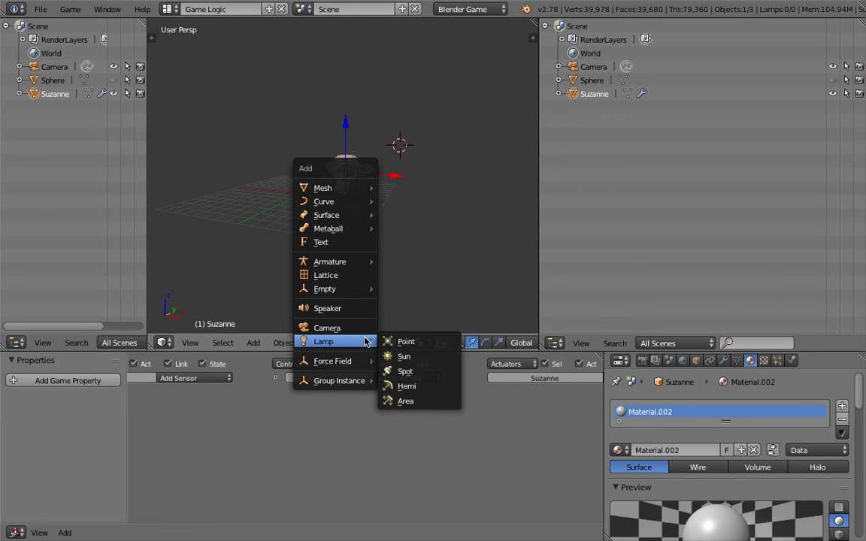
pyautogui.click(419, 359)
pyautogui.press('g')
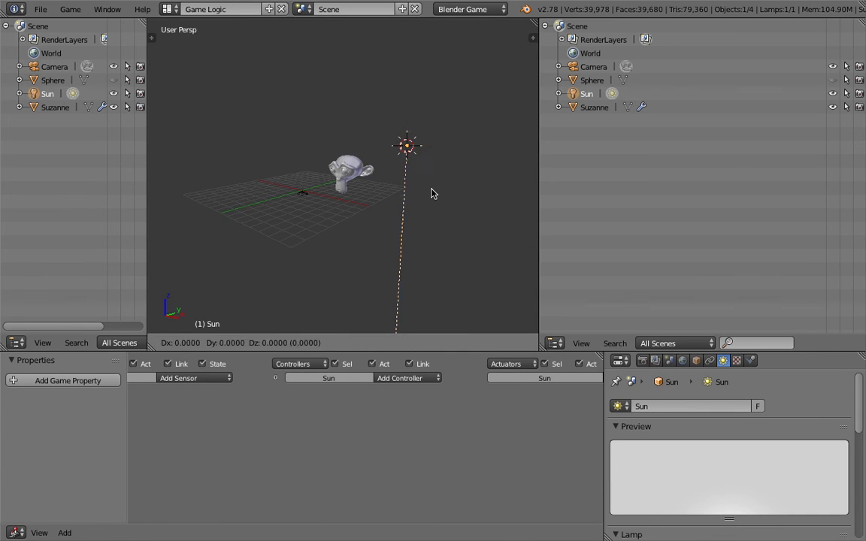
pyautogui.click(287, 168)
# - Rotate the sun lamp freely so that its beam slants down towards the monkey
pyautogui.press('r')
pyautogui.press('r')
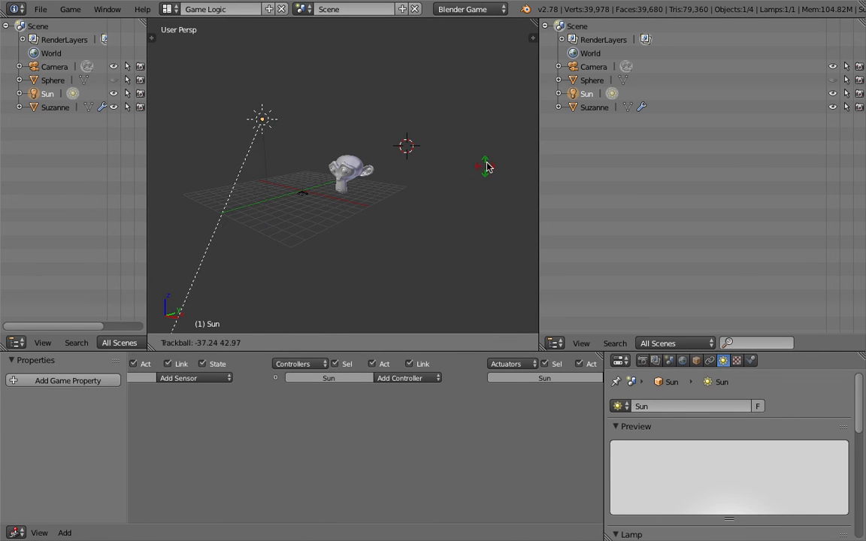
pyautogui.click(394, 203)
pyautogui.press('r')
pyautogui.click(478, 146)
pyautogui.moveTo(477, 147); pyautogui.dragTo(453, 155, button='middle')
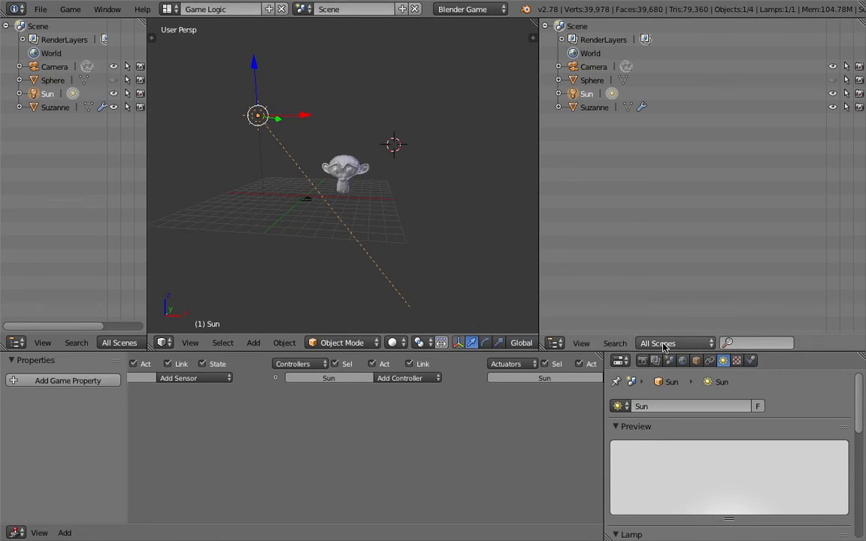
# - Tint the sun lamp a slightly warm off-white and save the file
pyautogui.scroll(-5, 644, 435)
pyautogui.click(677, 437)
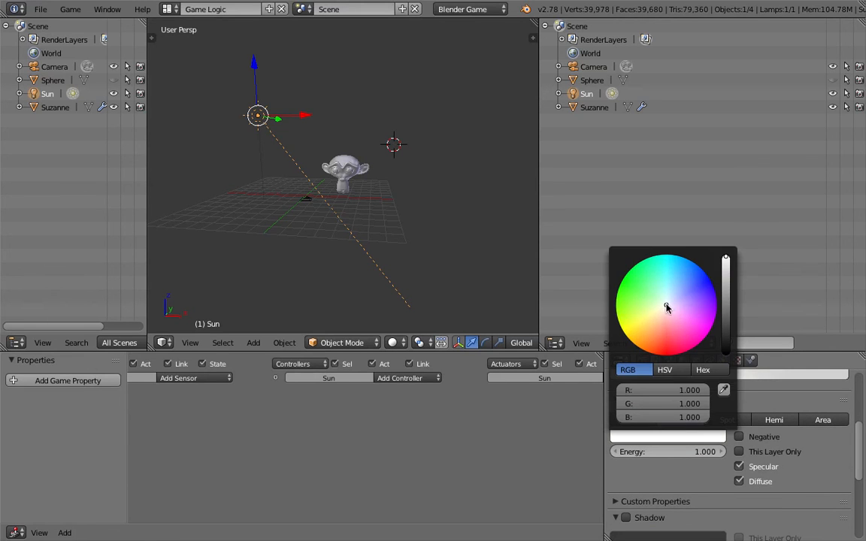
pyautogui.moveTo(365, 201)
pyautogui.mouseDown(button='middle')
pyautogui.moveTo(348, 210)
pyautogui.moveTo(352, 197)
pyautogui.moveTo(365, 208)
pyautogui.mouseUp(button='middle')
pyautogui.hotkey('ctrl', 's')
pyautogui.click(347, 210)
pyautogui.scroll(1, 353, 197)
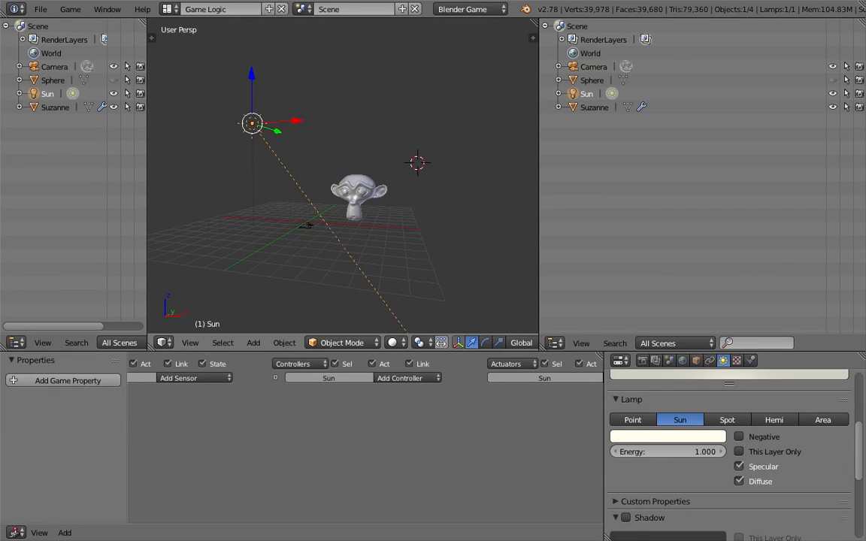
# - Test-run the game, stop it, and set the viewport shading to Material
pyautogui.press('p')
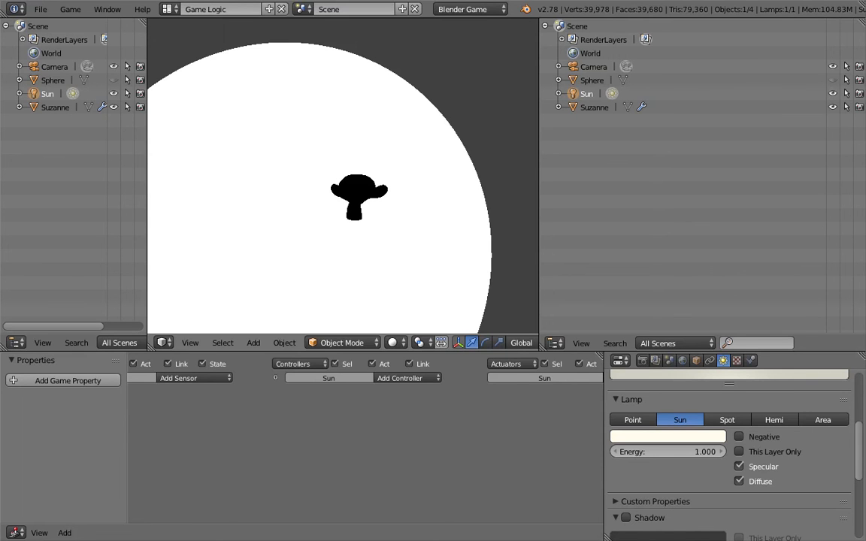
pyautogui.press('Escape')
pyautogui.moveTo(324, 194); pyautogui.dragTo(350, 197, button='middle')
pyautogui.click(396, 344)
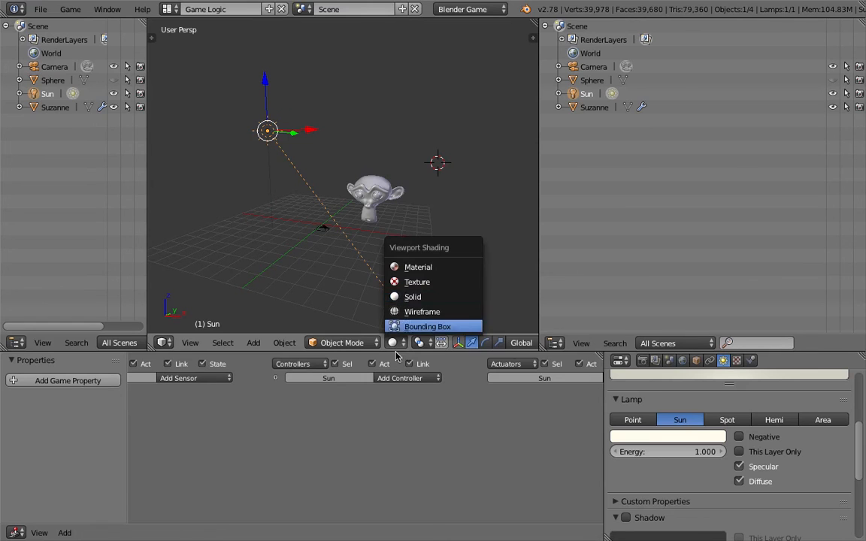
pyautogui.click(418, 267)
# - Reposition and rotate the sun lamp above the monkey so that it lights the face from the front
pyautogui.moveTo(404, 250)
pyautogui.mouseDown(button='middle')
pyautogui.moveTo(387, 214)
pyautogui.moveTo(380, 223)
pyautogui.mouseUp(button='middle')
pyautogui.press('g')
pyautogui.click(396, 165)
pyautogui.press('r')
pyautogui.click(397, 161)
pyautogui.moveTo(397, 161); pyautogui.dragTo(318, 162, button='middle')
pyautogui.press('g')
pyautogui.click(272, 147)
pyautogui.press('r')
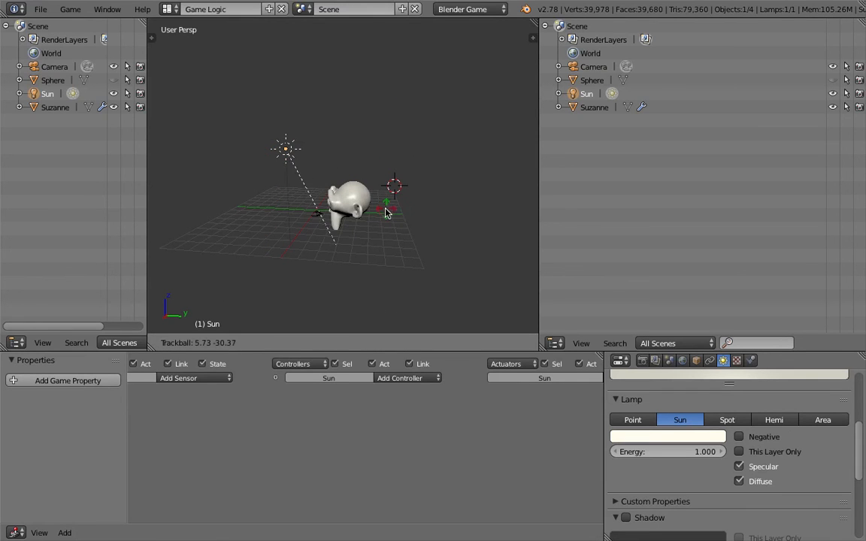
pyautogui.click(297, 165)
pyautogui.moveTo(197, 158); pyautogui.dragTo(369, 160, button='middle')
pyautogui.scroll(4, 367, 158)
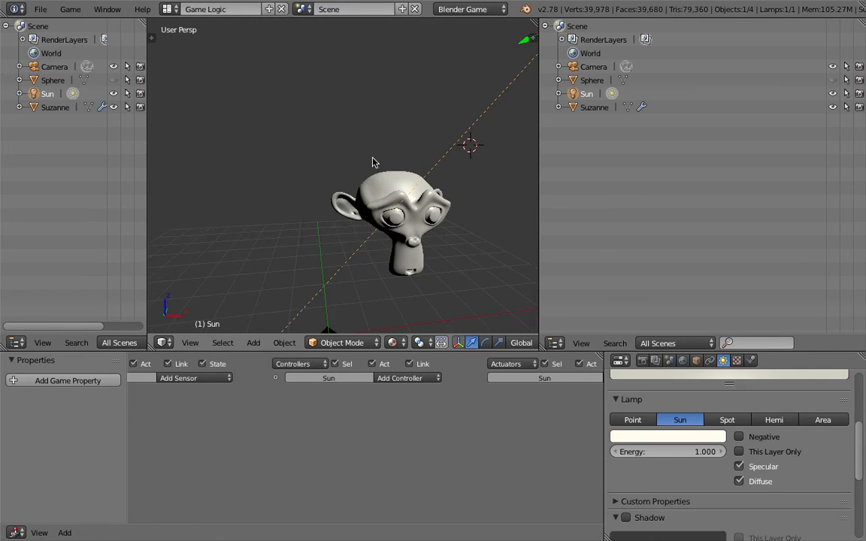
# - Add a Point lamp beside the monkey, opposite the sun, and tint it light blue (R 0.727, G 0.885, B 1.000)
pyautogui.hotkey('shift', 'a')
pyautogui.moveTo(367, 193)
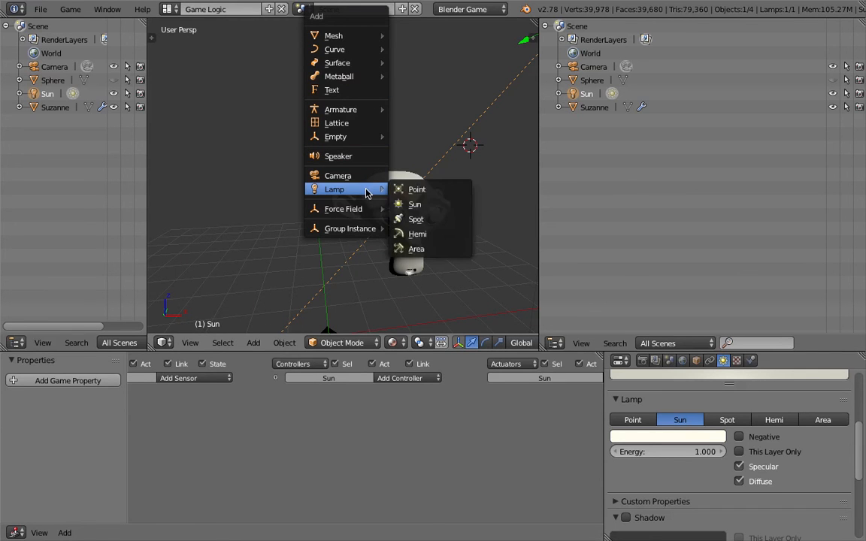
pyautogui.click(442, 189)
pyautogui.press('g')
pyautogui.click(320, 222)
pyautogui.click(662, 436)
pyautogui.click(668, 298)
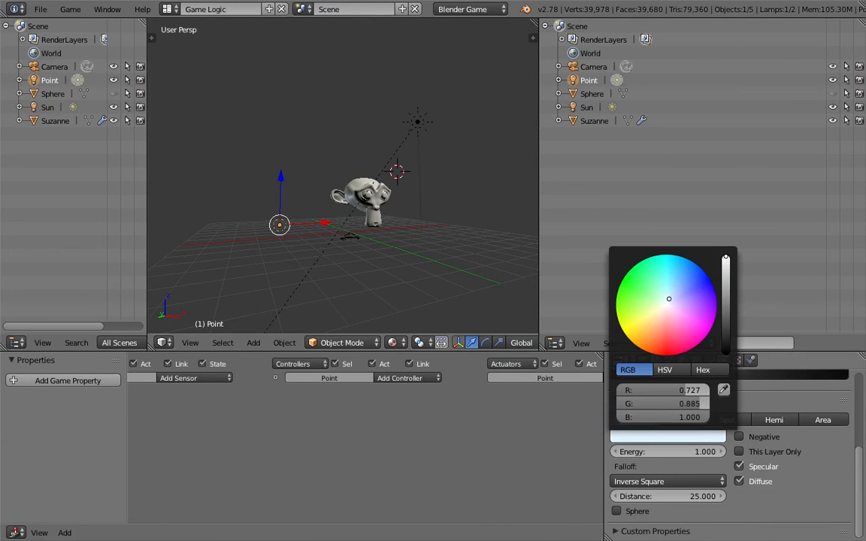
# - Fine-tune the Point lamp's light blue tint and check its effect on the monkey up close
pyautogui.moveTo(670, 298); pyautogui.dragTo(673, 294)
pyautogui.moveTo(399, 177); pyautogui.dragTo(366, 186, button='middle')
pyautogui.scroll(3, 382, 197)
pyautogui.scroll(4, 367, 186)
# - Select the monkey, enlarge the lower editors, and set its material's diffuse color to light blue (R 0.346, G 0.475, B 0.800)
pyautogui.rightClick(321, 122)
pyautogui.moveTo(321, 122); pyautogui.dragTo(356, 144, button='middle')
pyautogui.scroll(-3, 359, 159)
pyautogui.moveTo(860, 386); pyautogui.dragTo(864, 428)
pyautogui.moveTo(827, 352); pyautogui.dragTo(824, 261)
pyautogui.scroll(6, 769, 352)
pyautogui.moveTo(388, 168); pyautogui.dragTo(345, 144, button='middle')
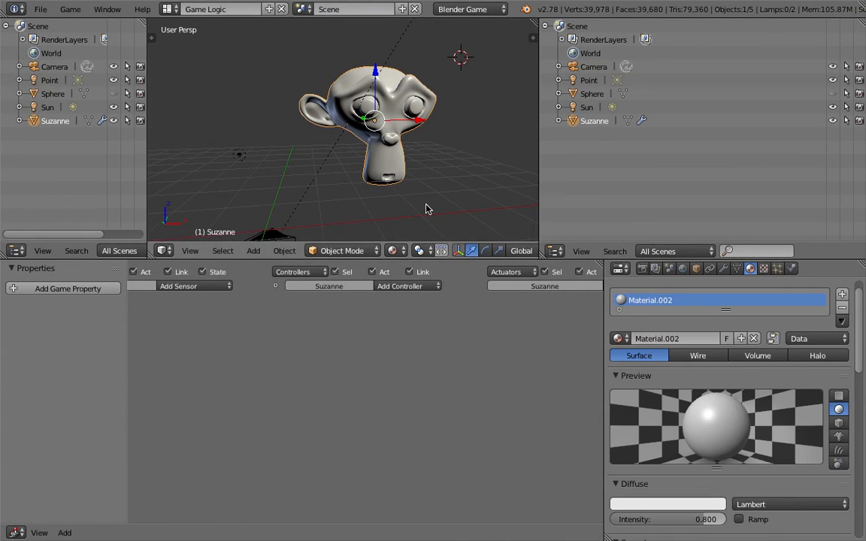
pyautogui.scroll(-1, 654, 485)
pyautogui.click(659, 479)
pyautogui.moveTo(667, 346); pyautogui.dragTo(676, 333)
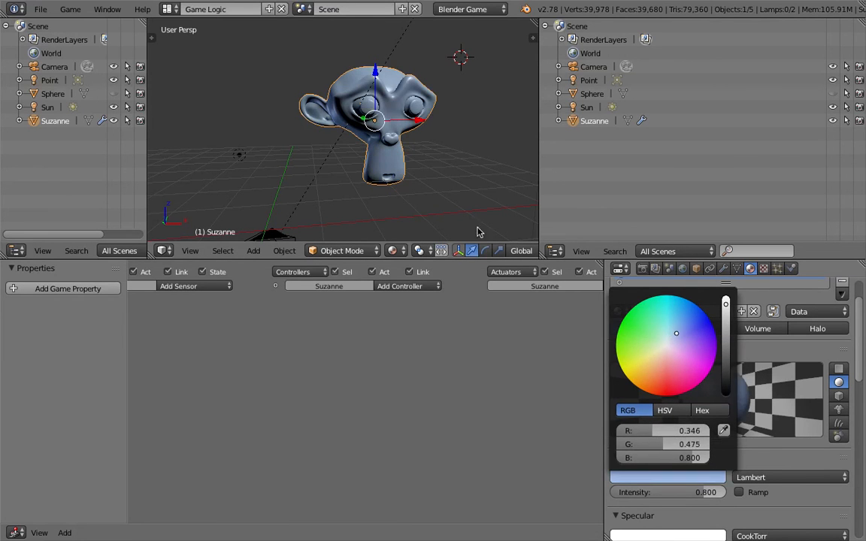
# - Try the Shadeless option on the monkey's material
pyautogui.moveTo(410, 135); pyautogui.dragTo(371, 148, button='middle')
pyautogui.scroll(-3, 370, 147)
pyautogui.scroll(-7, 676, 451)
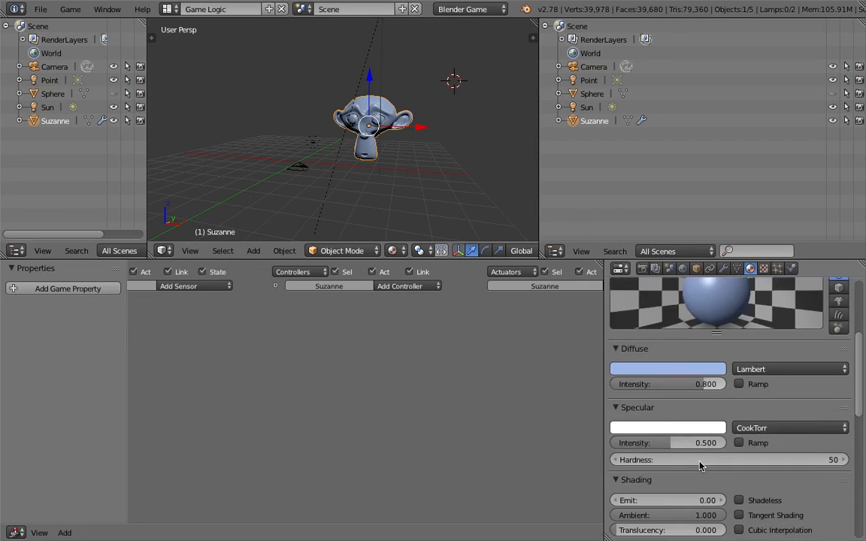
pyautogui.click(756, 397)
pyautogui.click(739, 392)
pyautogui.moveTo(308, 112); pyautogui.dragTo(445, 174, button='middle')
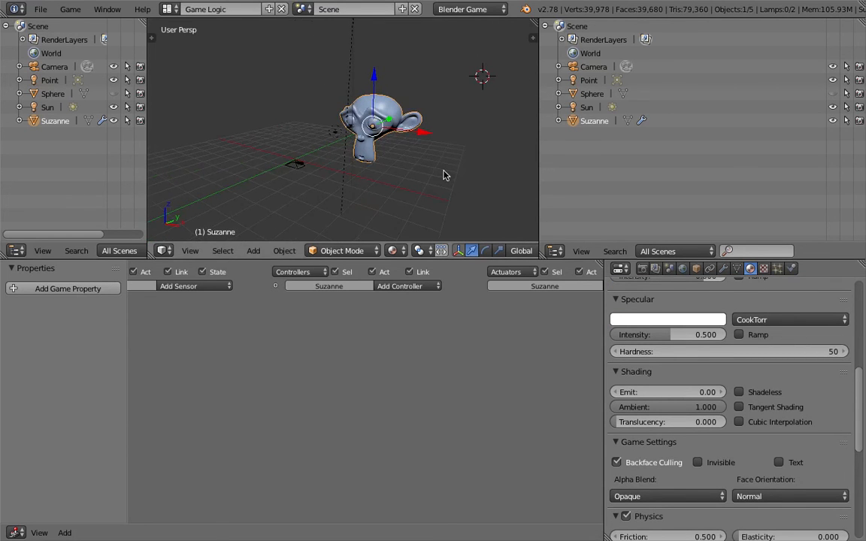
# - Raise the specular intensity of the monkey's material to 0.629
pyautogui.click(764, 270)
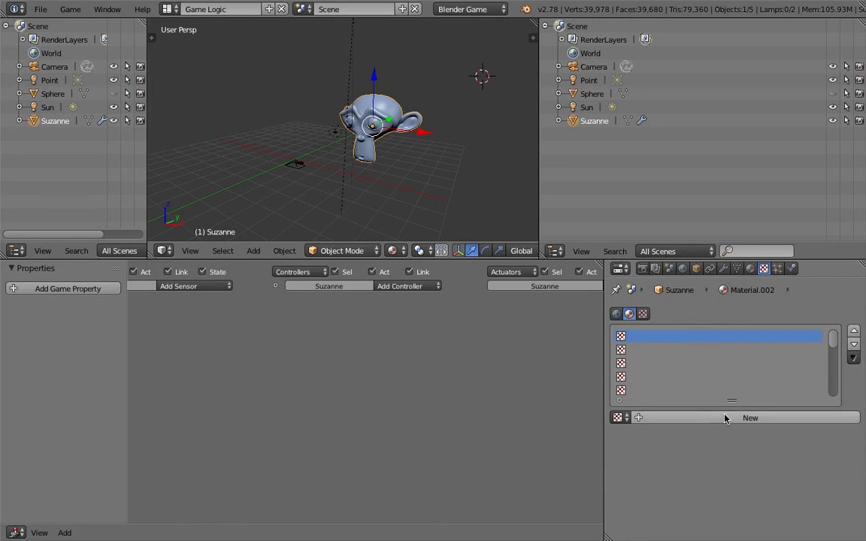
pyautogui.click(755, 269)
pyautogui.scroll(-15, 759, 354)
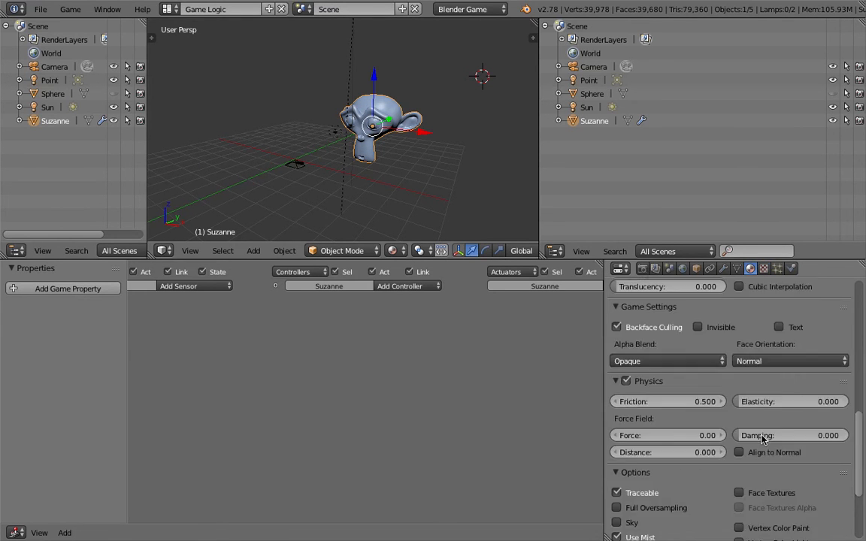
pyautogui.scroll(6, 741, 428)
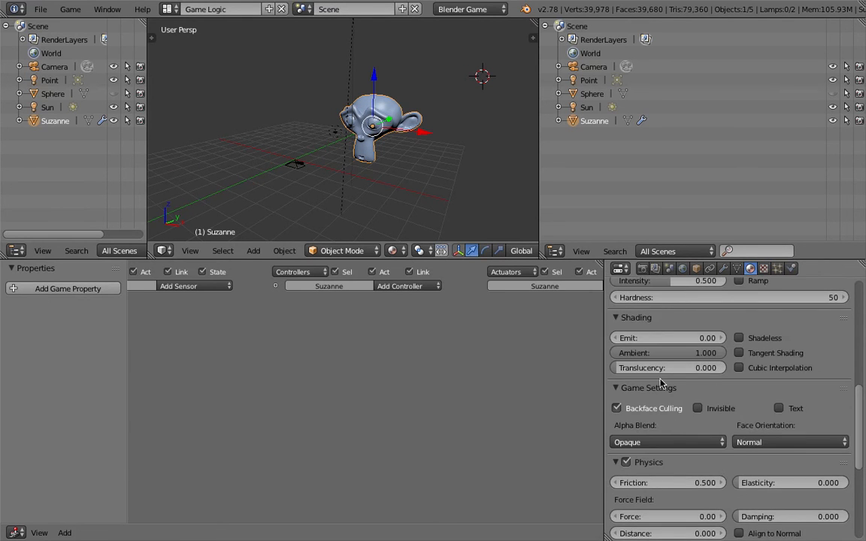
pyautogui.scroll(3, 672, 357)
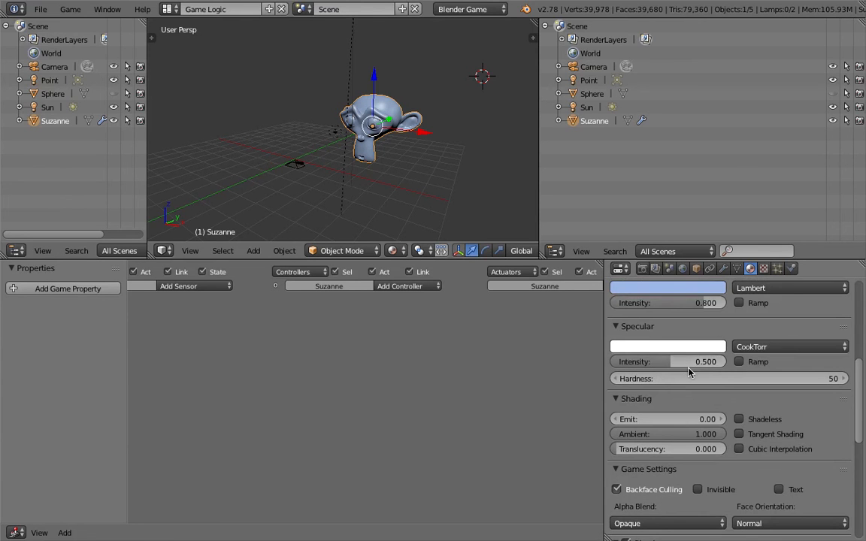
pyautogui.scroll(4, 685, 365)
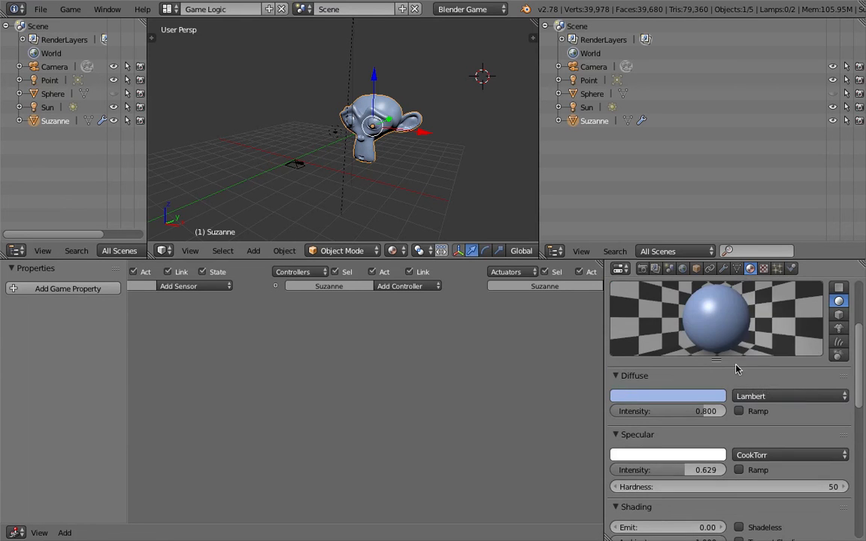
# - Try the Toon diffuse shader on the monkey's material and inspect the shading
pyautogui.click(764, 396)
pyautogui.click(765, 352)
pyautogui.moveTo(376, 131); pyautogui.dragTo(408, 139, button='middle')
pyautogui.scroll(5, 348, 135)
pyautogui.scroll(-3, 409, 138)
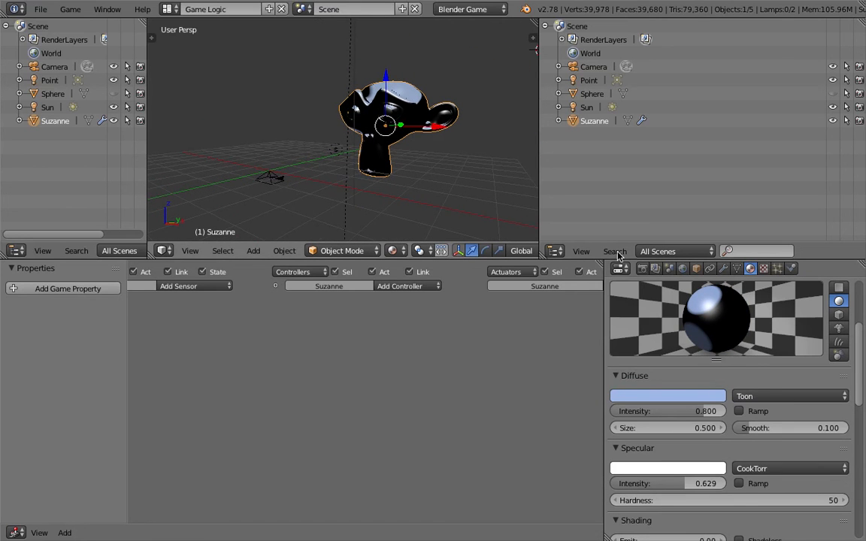
# - Set the diffuse shader of the monkey's material to Minnaert
pyautogui.click(764, 395)
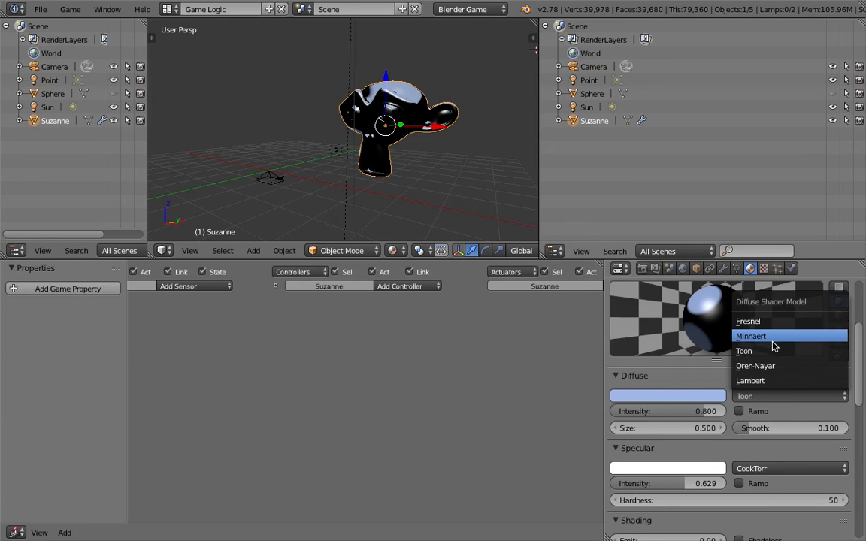
pyautogui.click(772, 339)
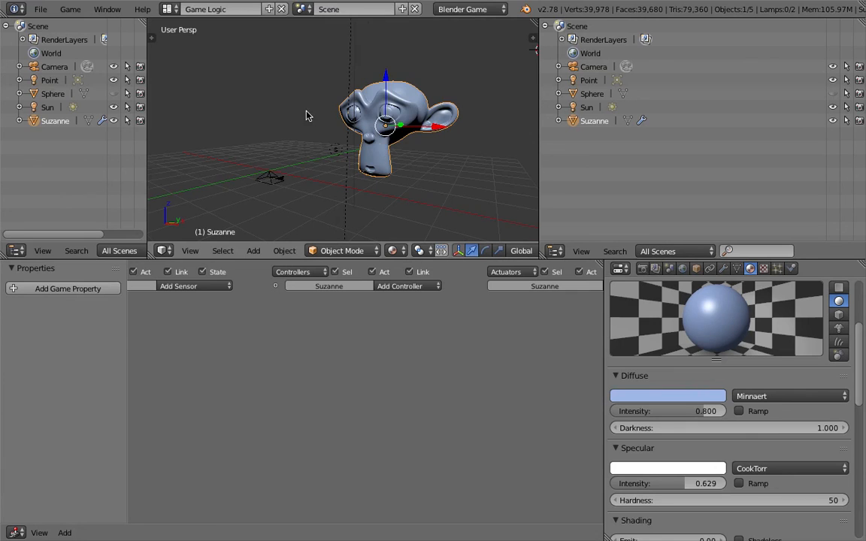
pyautogui.scroll(-2, 329, 126)
pyautogui.moveTo(322, 124); pyautogui.dragTo(372, 132, button='middle')
# - Scale the monkey down and save the file over the existing one
pyautogui.press('s')
pyautogui.click(388, 136)
pyautogui.hotkey('ctrl', 's')
pyautogui.click(389, 124)
# - Add a Text object and move it beside the monkey, on the Point lamp's side
pyautogui.hotkey('shift', 'a')
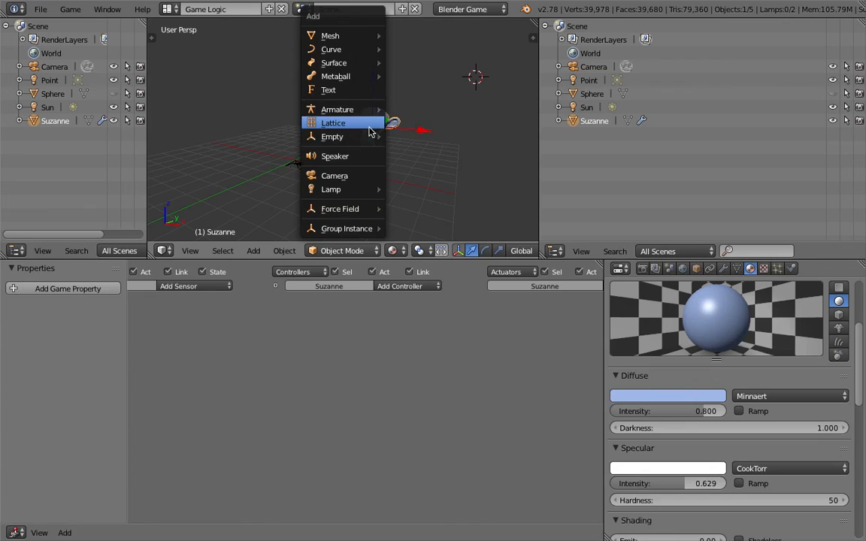
pyautogui.click(358, 91)
pyautogui.press('g')
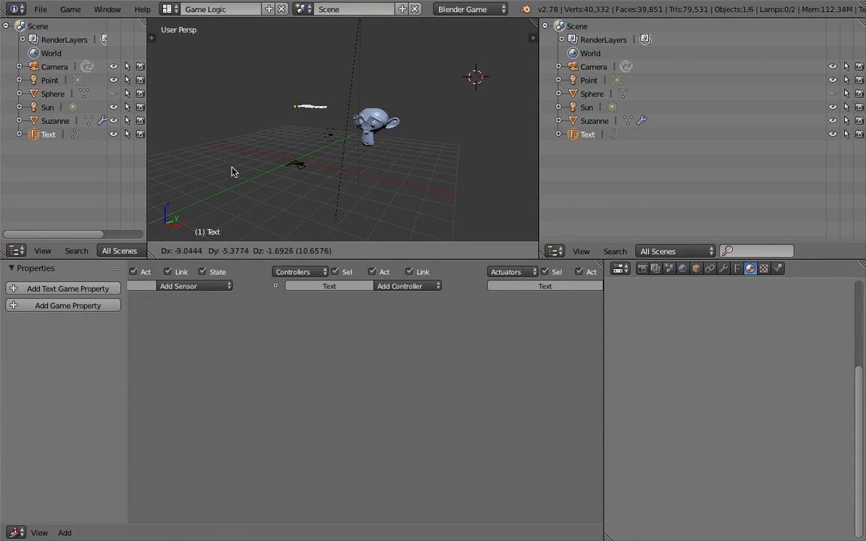
pyautogui.click(270, 163)
# - Rotate the text object 90 degrees about the X axis so it stands upright, and adjust its scale
pyautogui.press('r')
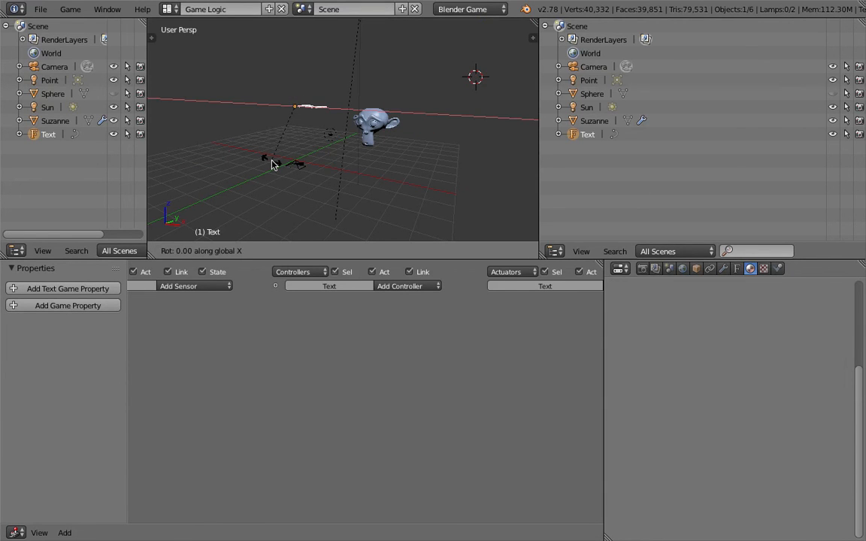
pyautogui.press('Return')
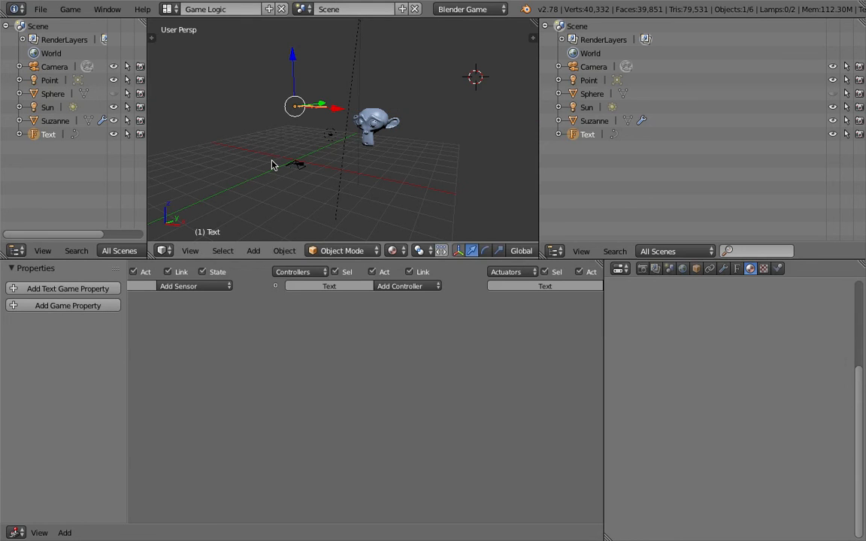
pyautogui.write('rx90')
pyautogui.press('Return')
pyautogui.moveTo(274, 146); pyautogui.dragTo(370, 157, button='middle')
pyautogui.moveTo(273, 127); pyautogui.dragTo(284, 143, button='middle')
pyautogui.scroll(4, 284, 143)
pyautogui.press('s')
pyautogui.click(332, 175)
pyautogui.moveTo(331, 176); pyautogui.dragTo(331, 155, button='middle')
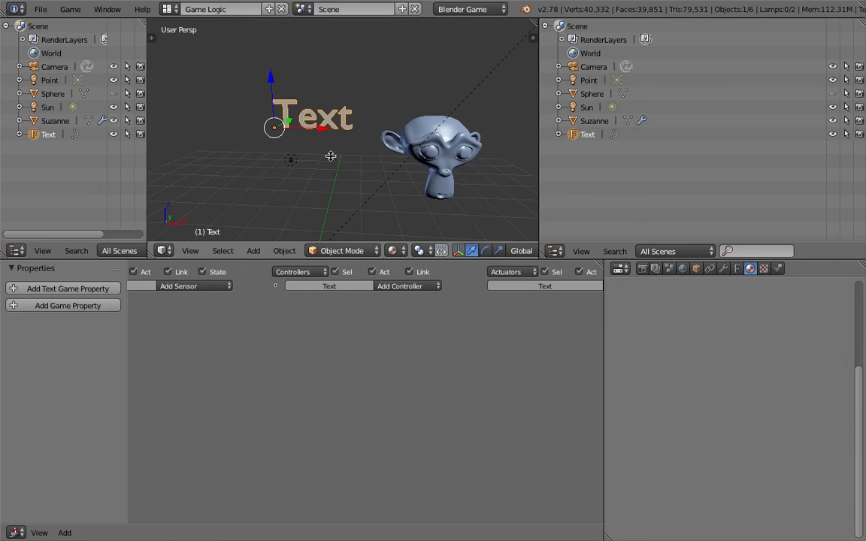
# - Load TitanOne-Regular.ttf from the Titan_One folder as the text's regular font
pyautogui.click(740, 269)
pyautogui.scroll(-3, 820, 391)
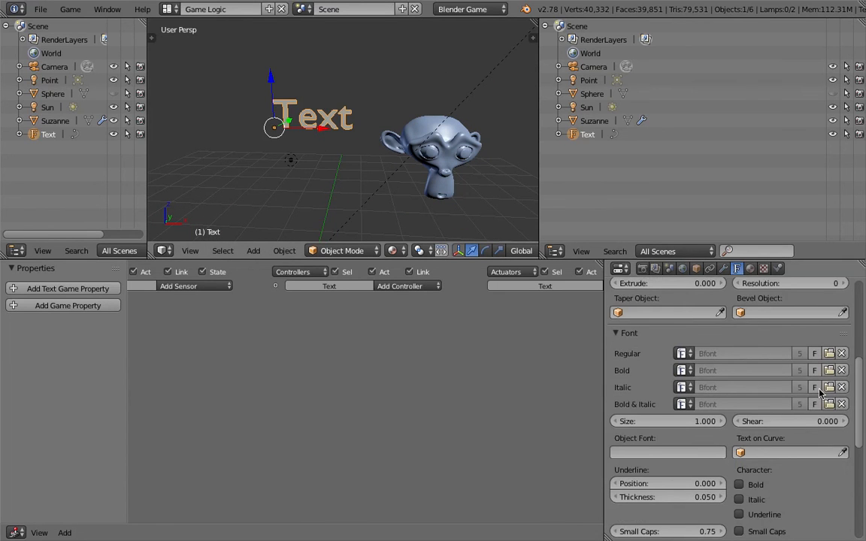
pyautogui.click(834, 356)
pyautogui.click(198, 131)
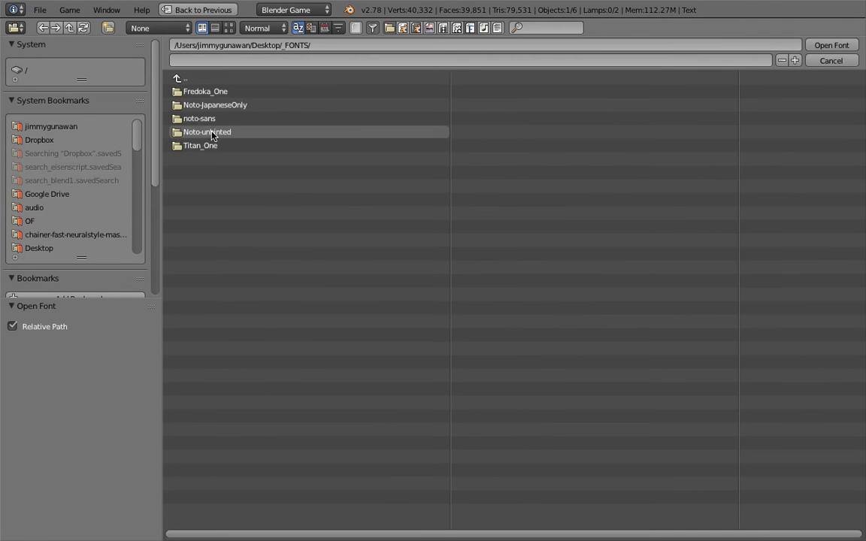
pyautogui.click(222, 147)
pyautogui.doubleClick(215, 90)
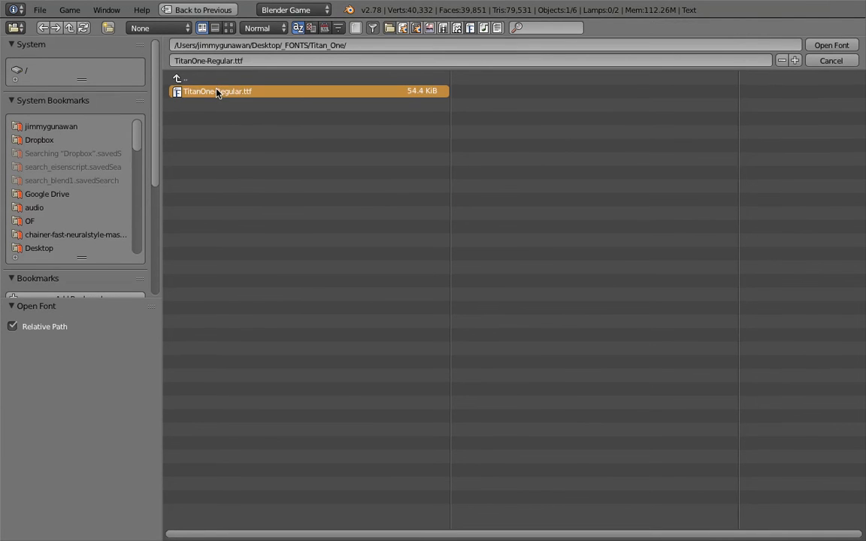
# - Replace the text object's content with "BS" and return to Object Mode
pyautogui.moveTo(342, 160)
pyautogui.mouseDown(button='middle')
pyautogui.moveTo(319, 160)
pyautogui.moveTo(331, 160)
pyautogui.mouseUp(button='middle')
pyautogui.press('Tab')
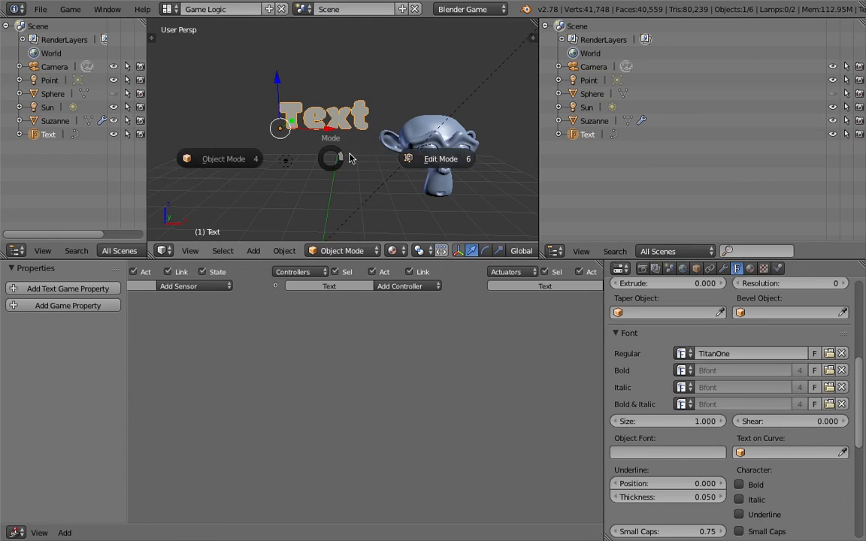
pyautogui.click(399, 155)
pyautogui.press('BackSpace')
pyautogui.press('BackSpace')
pyautogui.press('BackSpace')
pyautogui.press('BackSpace')
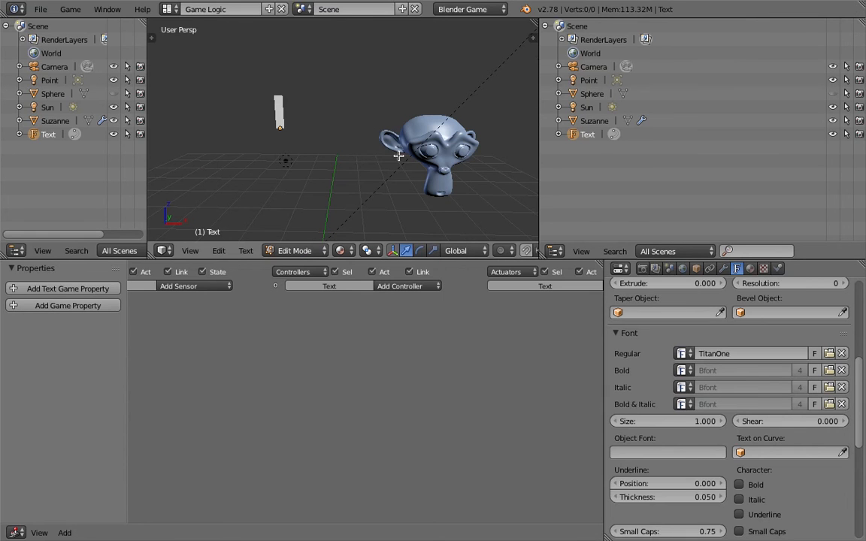
pyautogui.write('Bs')
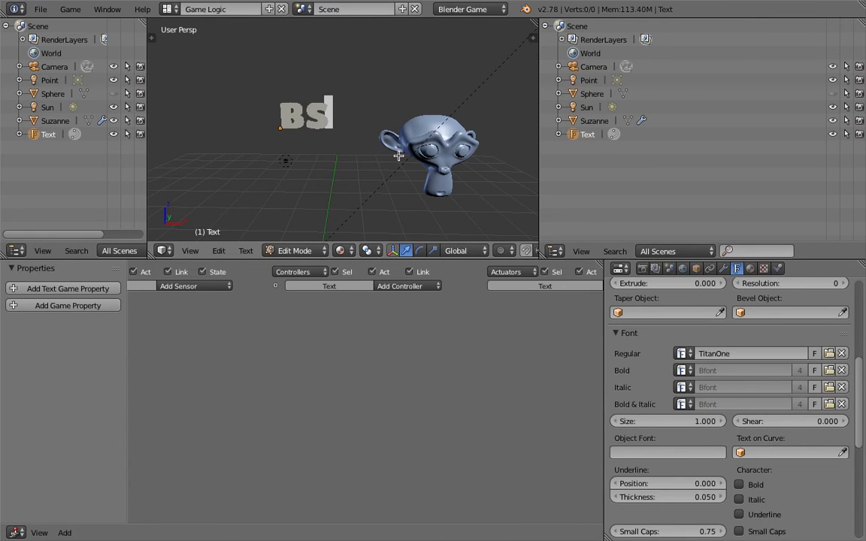
pyautogui.press('Tab')
pyautogui.click(311, 158)
# - Adjust the text's size and placement near the monkey, and give it a 0.081 extrude and 0.007 bevel depth
pyautogui.press('s')
pyautogui.click(425, 180)
pyautogui.moveTo(412, 179)
pyautogui.mouseDown(button='middle')
pyautogui.moveTo(318, 171)
pyautogui.moveTo(325, 193)
pyautogui.moveTo(342, 177)
pyautogui.moveTo(423, 170)
pyautogui.mouseUp(button='middle')
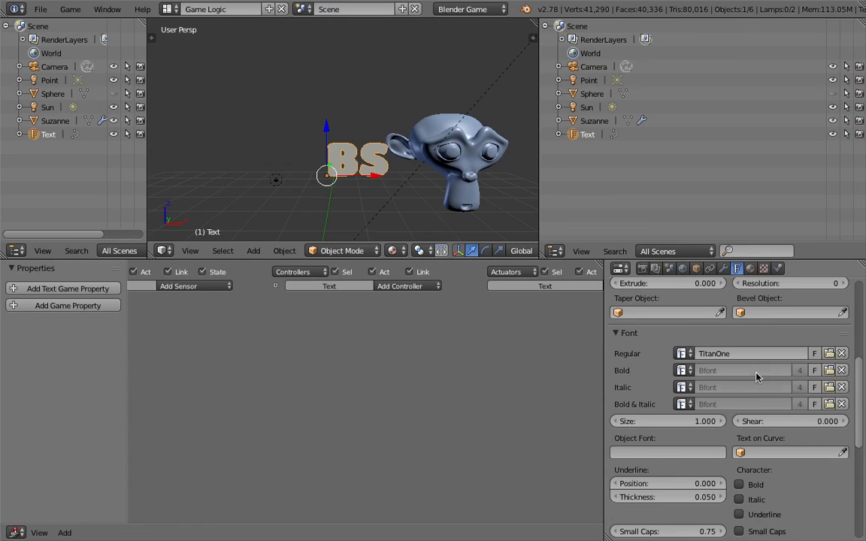
pyautogui.scroll(4, 688, 361)
pyautogui.moveTo(686, 392); pyautogui.dragTo(699, 391)
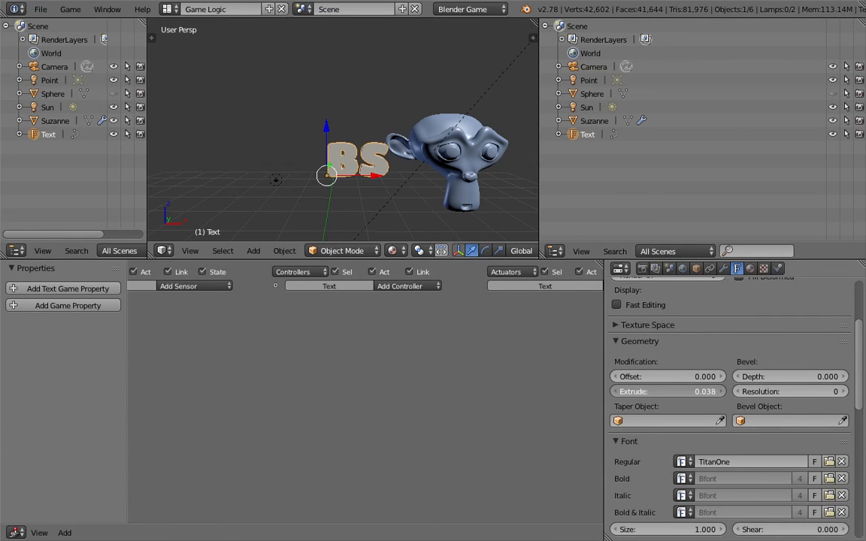
pyautogui.moveTo(844, 375); pyautogui.dragTo(849, 376)
pyautogui.moveTo(407, 158); pyautogui.dragTo(382, 149, button='middle')
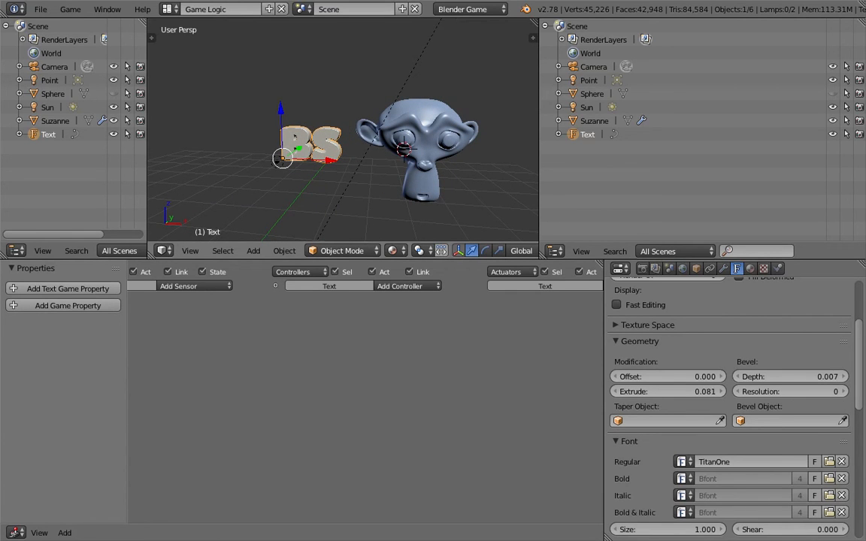
# - Test-run the game with the text in the panorama, stop it, and save the file
pyautogui.press('p')
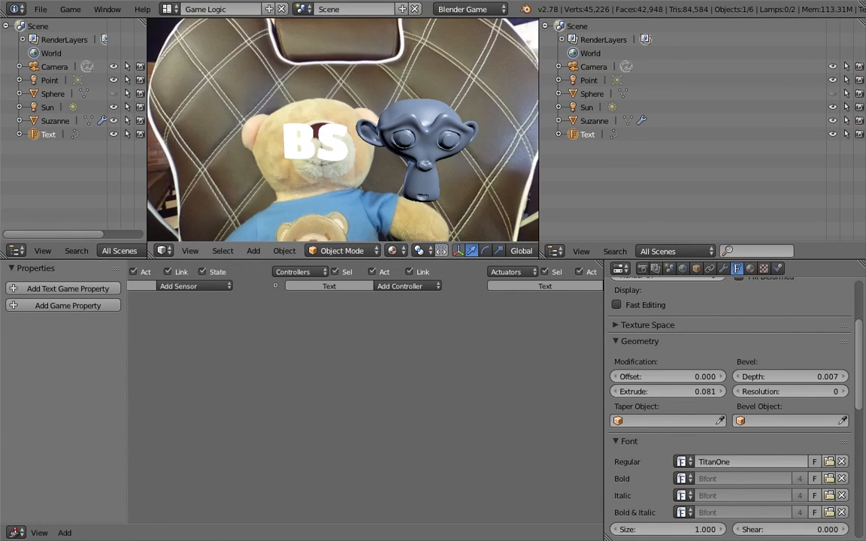
pyautogui.press('Escape')
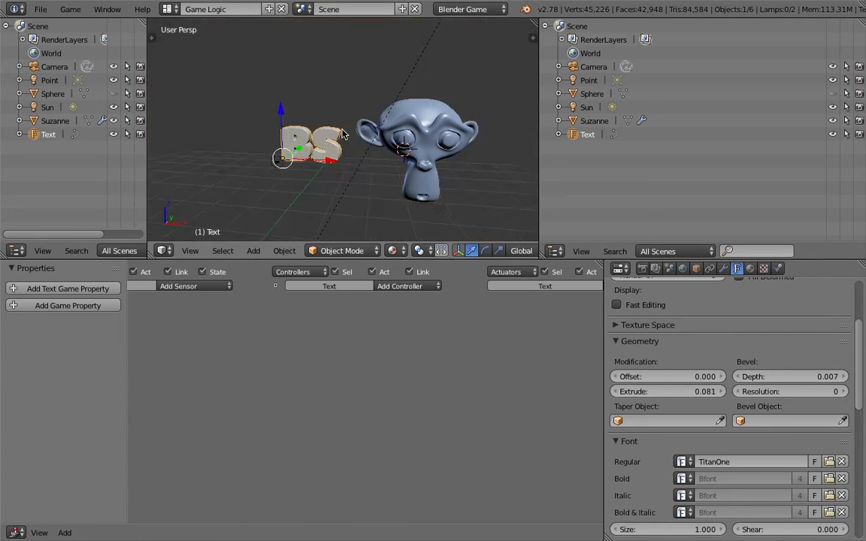
pyautogui.hotkey('ctrl', 's')
pyautogui.click(329, 143)
# - Give the text a new material with a golden yellow diffuse color (R 0.800, G 0.537, B 0.029) and tilt the text freely
pyautogui.click(751, 269)
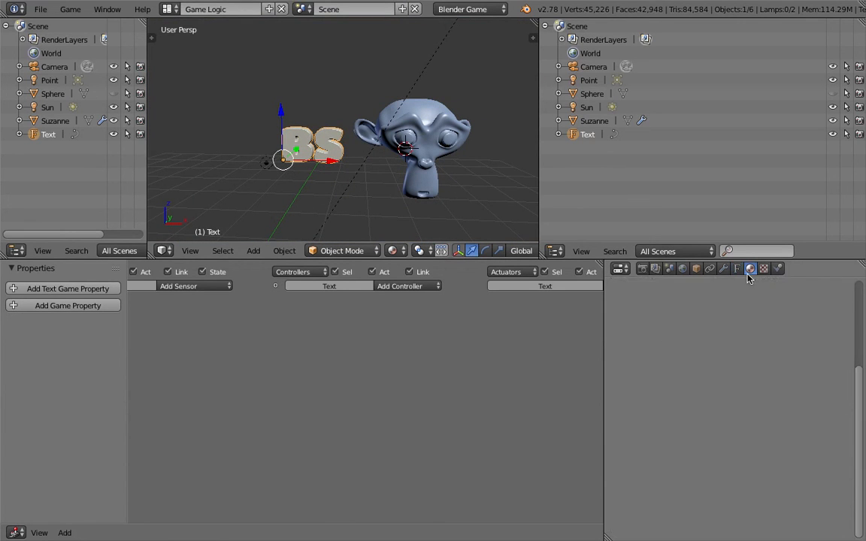
pyautogui.click(694, 359)
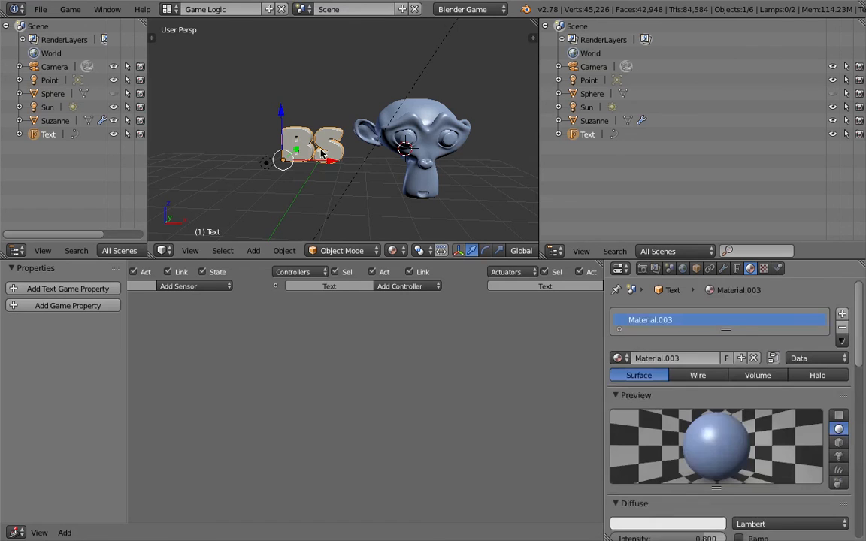
pyautogui.press('r')
pyautogui.press('r')
pyautogui.click(389, 179)
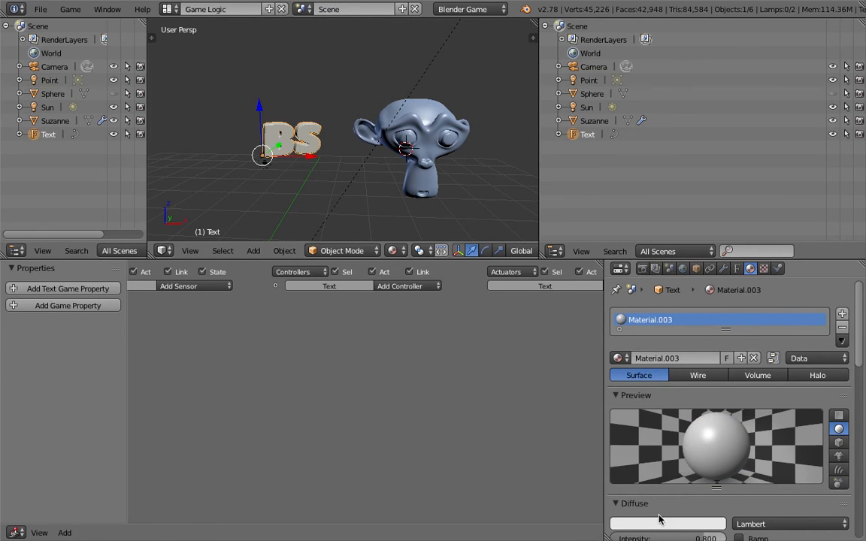
pyautogui.click(668, 524)
pyautogui.click(650, 407)
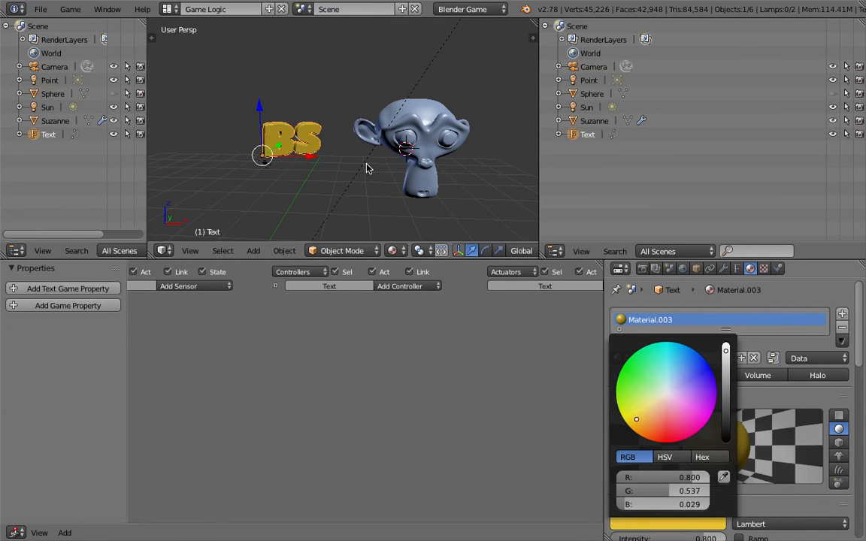
# - Rotate, rescale and reposition the yellow text beside the monkey, and save the file
pyautogui.press('r')
pyautogui.press('r')
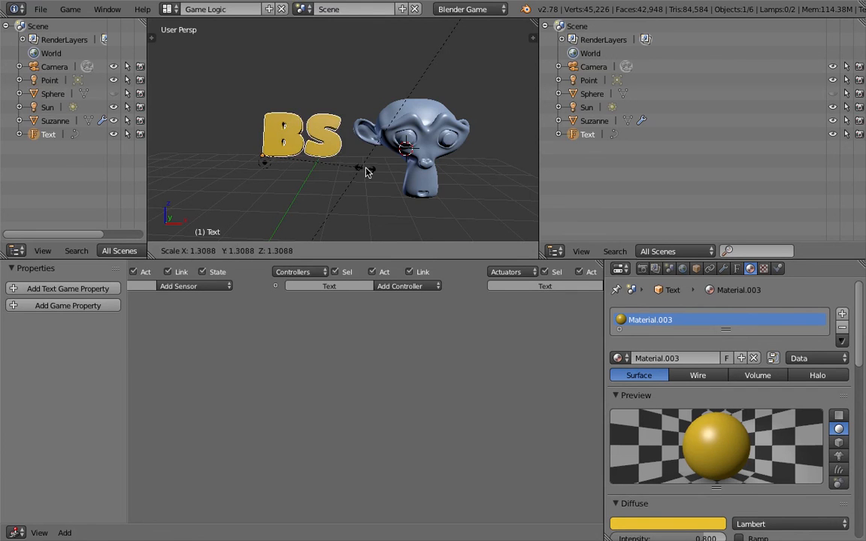
pyautogui.click(295, 146)
pyautogui.press('r')
pyautogui.press('r')
pyautogui.click(316, 175)
pyautogui.hotkey('ctrl', 's')
pyautogui.click(319, 175)
# - Replace the text object's content with "BGE 360" and return to Object Mode
pyautogui.moveTo(318, 175); pyautogui.dragTo(321, 161, button='middle')
pyautogui.press('Tab')
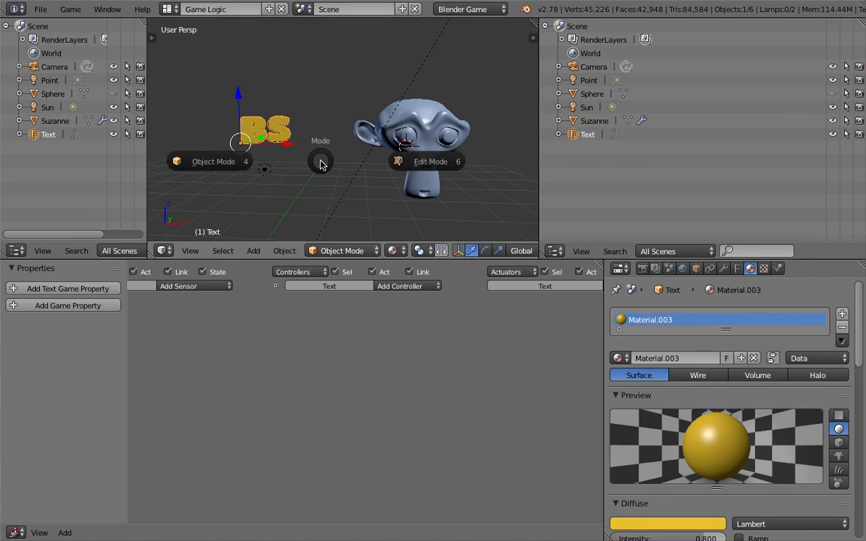
pyautogui.click(377, 161)
pyautogui.press('BackSpace')
pyautogui.press('BackSpace')
pyautogui.write('d')
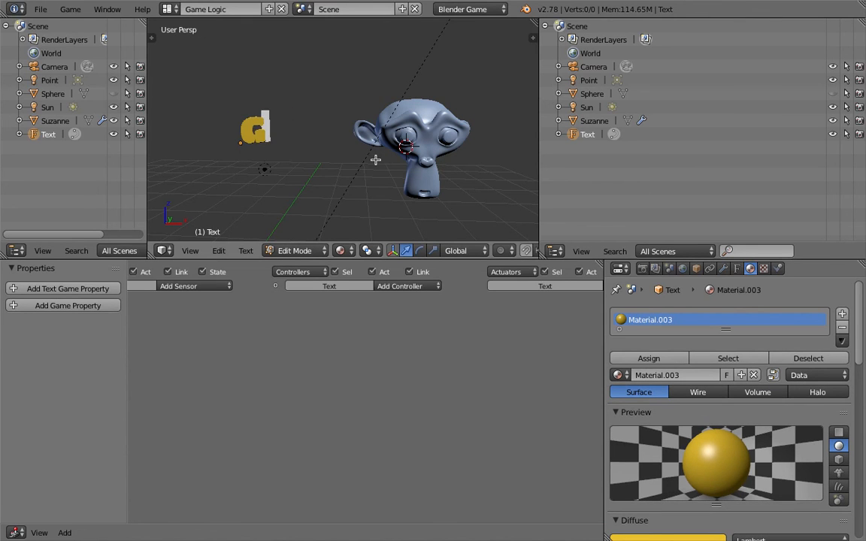
pyautogui.press('BackSpace')
pyautogui.write('BGE')
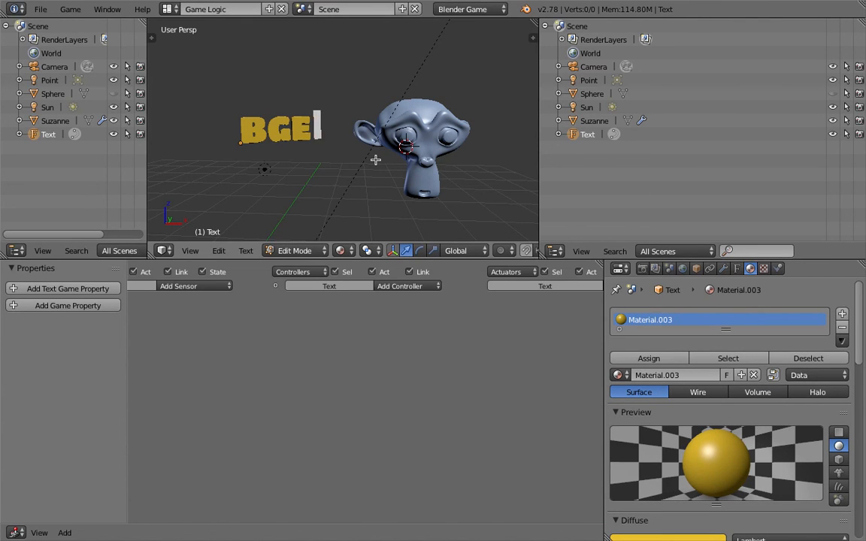
pyautogui.write(' 360')
pyautogui.press('Tab')
pyautogui.click(361, 154)
# - Move the text freely away from the monkey and rotate it slightly so its far end rises
pyautogui.press('g')
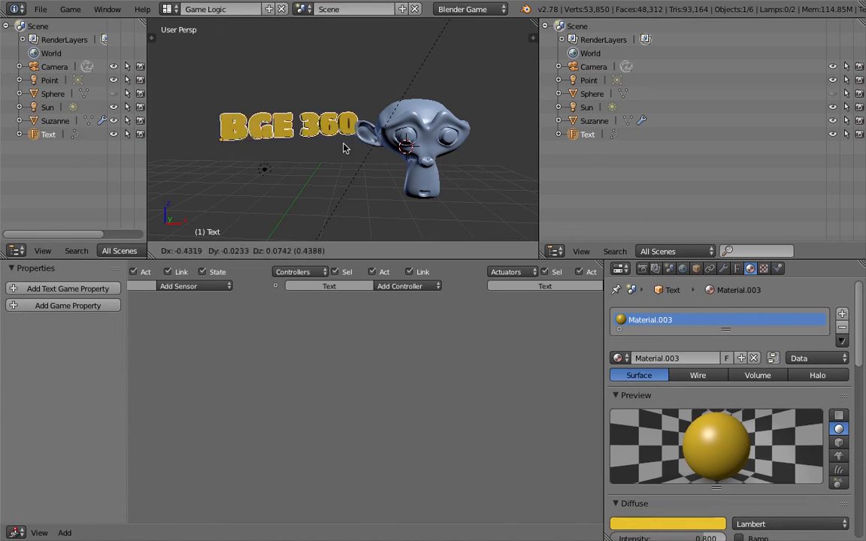
pyautogui.click(321, 159)
pyautogui.press('r')
pyautogui.click(328, 152)
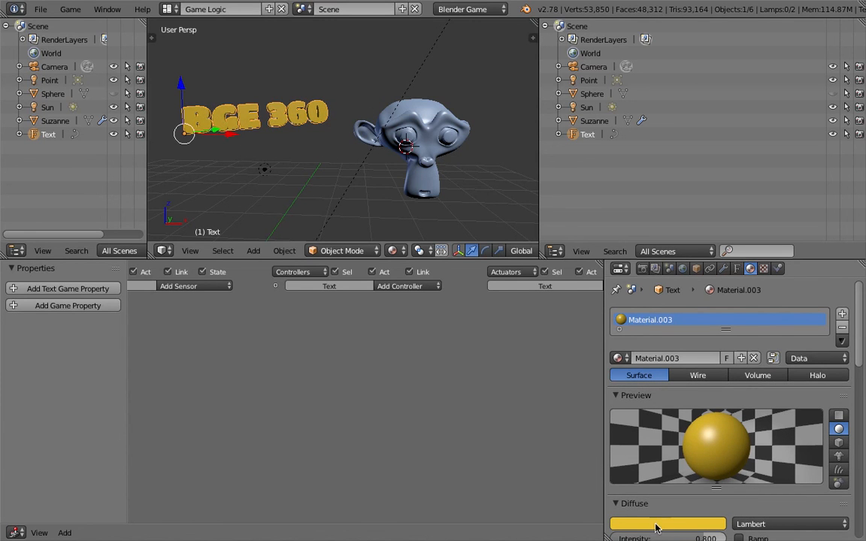
# - Lighten the text material's diffuse color to a bright pale yellow at full brightness
pyautogui.click(656, 524)
pyautogui.click(659, 400)
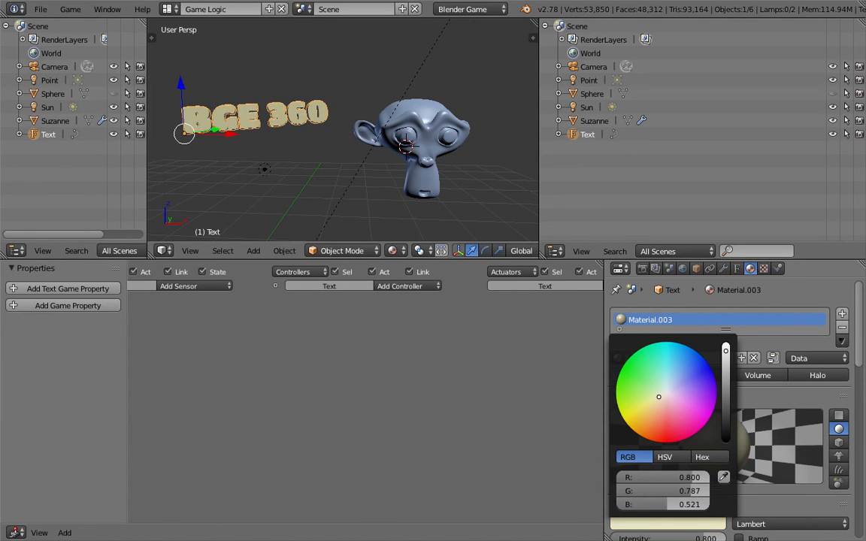
pyautogui.moveTo(726, 351); pyautogui.dragTo(725, 343)
pyautogui.moveTo(660, 397); pyautogui.dragTo(643, 400)
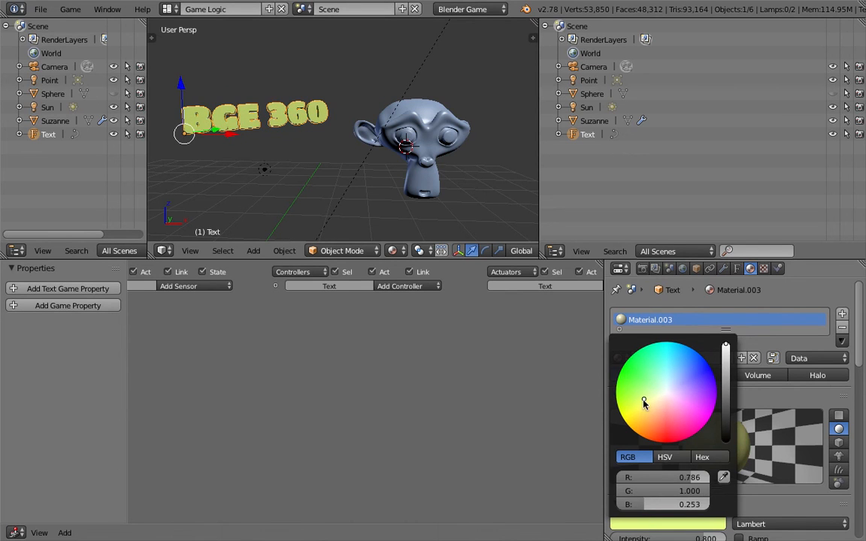
# - Import the STL model "snail 2.stl" from the Desktop folder
pyautogui.moveTo(323, 162); pyautogui.dragTo(367, 163, button='middle')
pyautogui.click(41, 9)
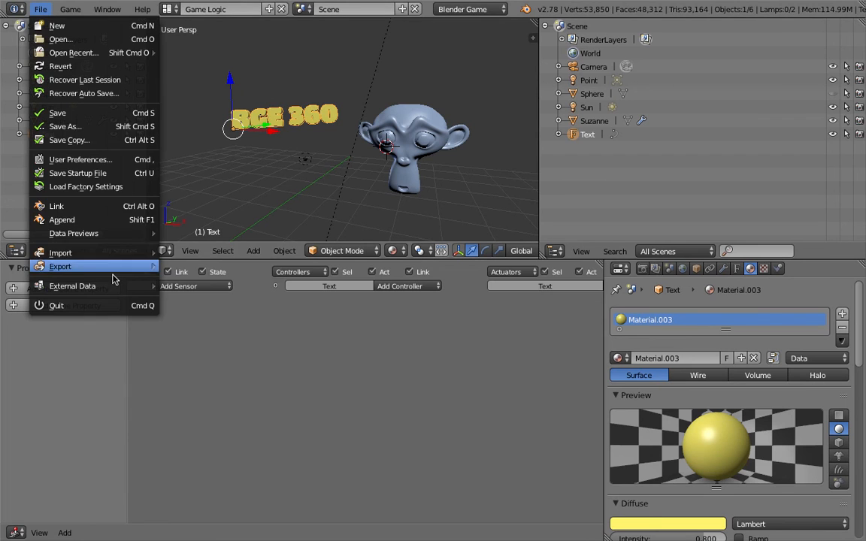
pyautogui.moveTo(124, 256)
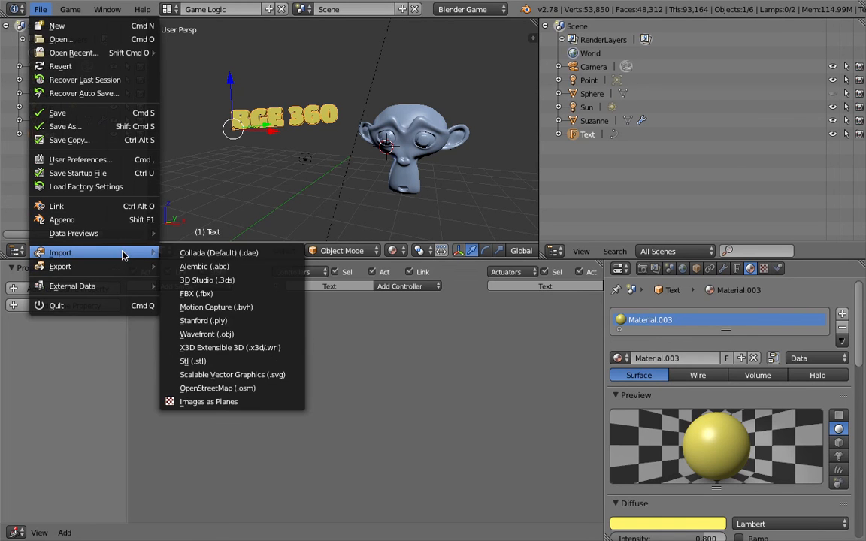
pyautogui.click(256, 361)
pyautogui.click(496, 456)
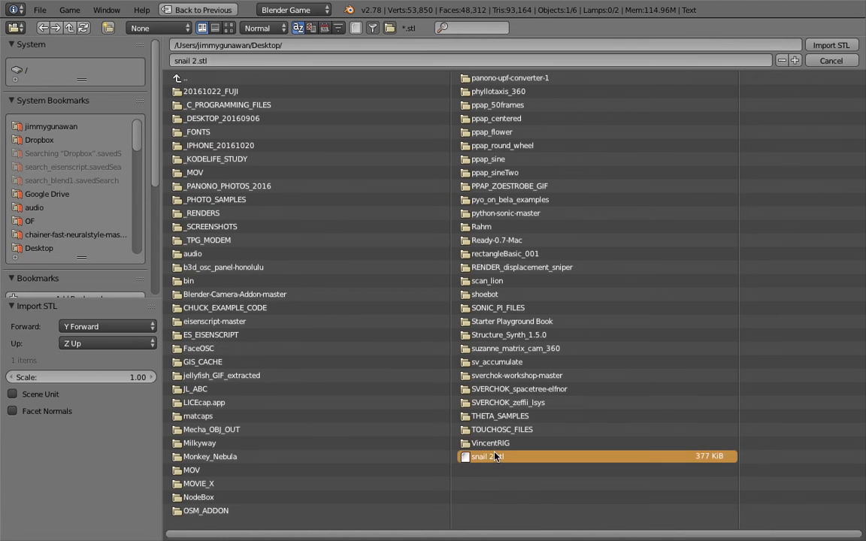
pyautogui.click(840, 47)
# - Scale the imported snail down to fit beside the monkey and text, and give it a new material
pyautogui.scroll(-9, 346, 135)
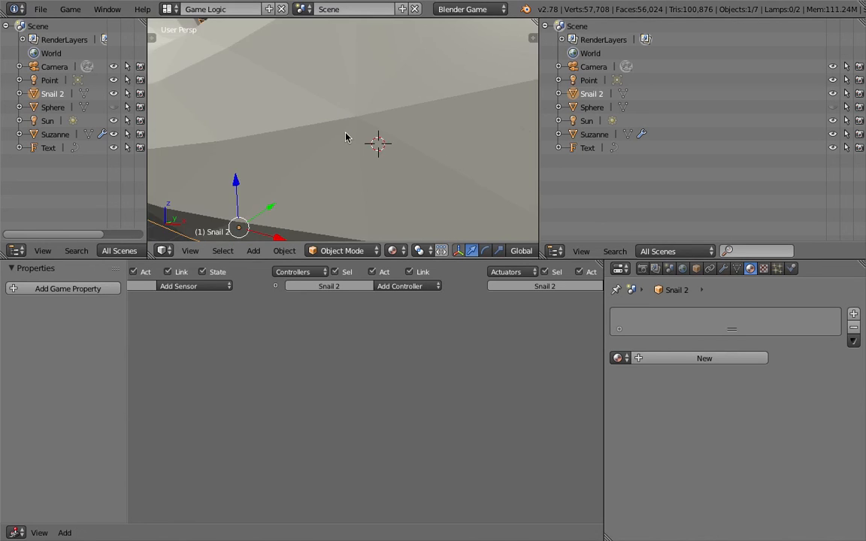
pyautogui.scroll(-4, 425, 159)
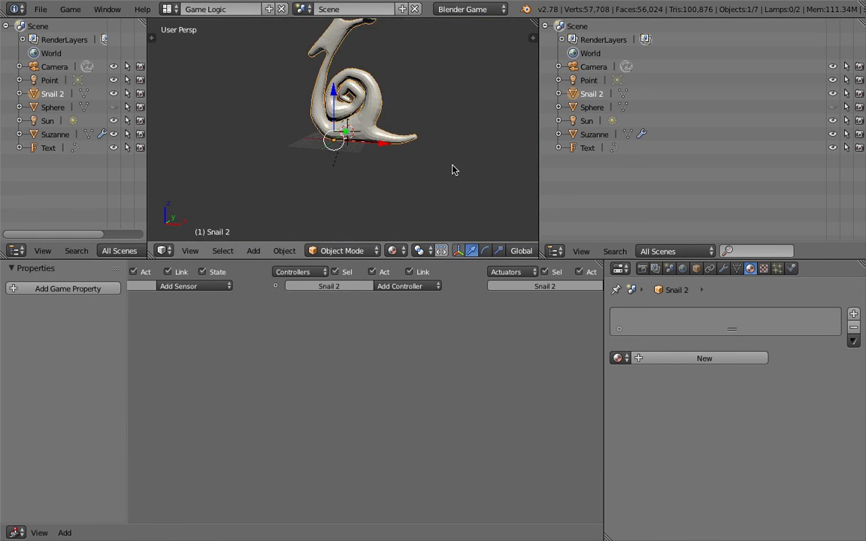
pyautogui.press('s')
pyautogui.click(373, 155)
pyautogui.press('s')
pyautogui.click(370, 155)
pyautogui.scroll(5, 371, 155)
pyautogui.click(667, 359)
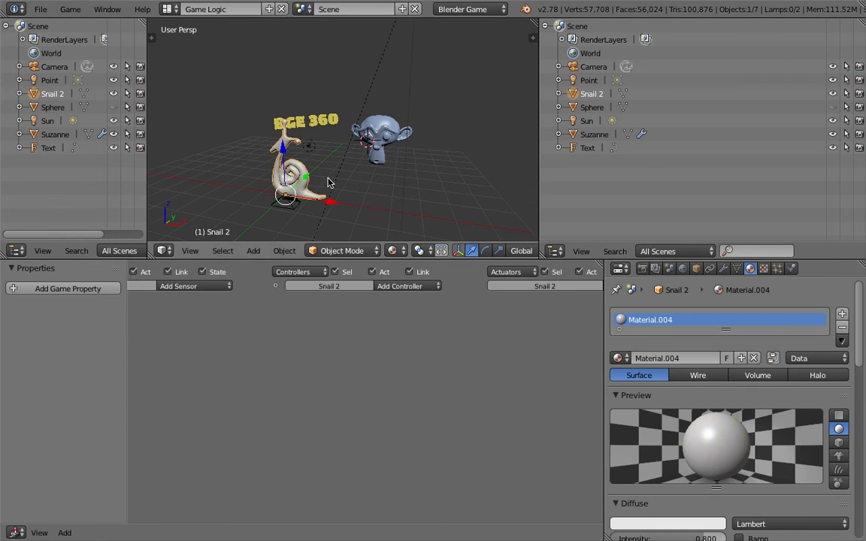
# - Move, rotate and rescale the snail freely so it stands beside the camera in front of the text
pyautogui.keyDown('shift'); pyautogui.moveTo(326, 184); pyautogui.dragTo(354, 175, button='middle'); pyautogui.keyUp('shift')
pyautogui.press('r')
pyautogui.press('r')
pyautogui.press('g')
pyautogui.click(380, 186)
pyautogui.press('s')
pyautogui.press('r')
pyautogui.click(334, 135)
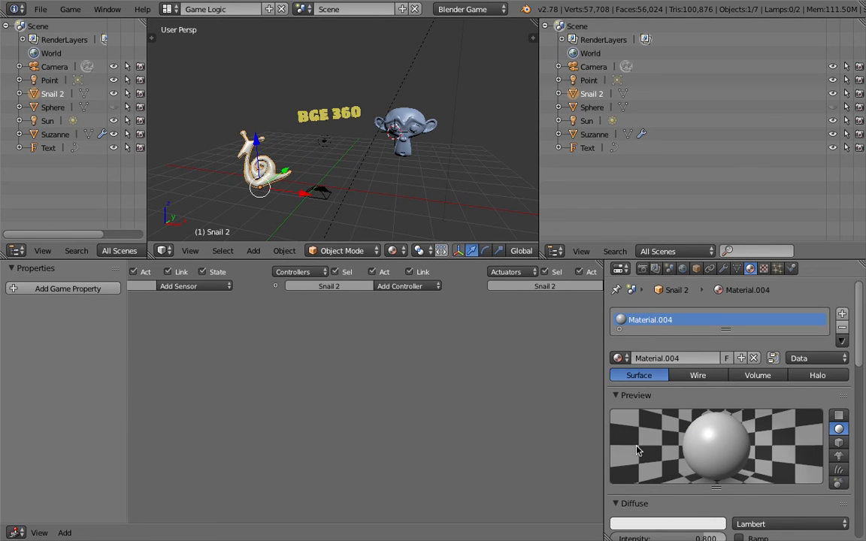
# - Set the snail material's alpha blend mode to Alpha Anti-Aliasing
pyautogui.scroll(-3, 673, 442)
pyautogui.scroll(-5, 799, 450)
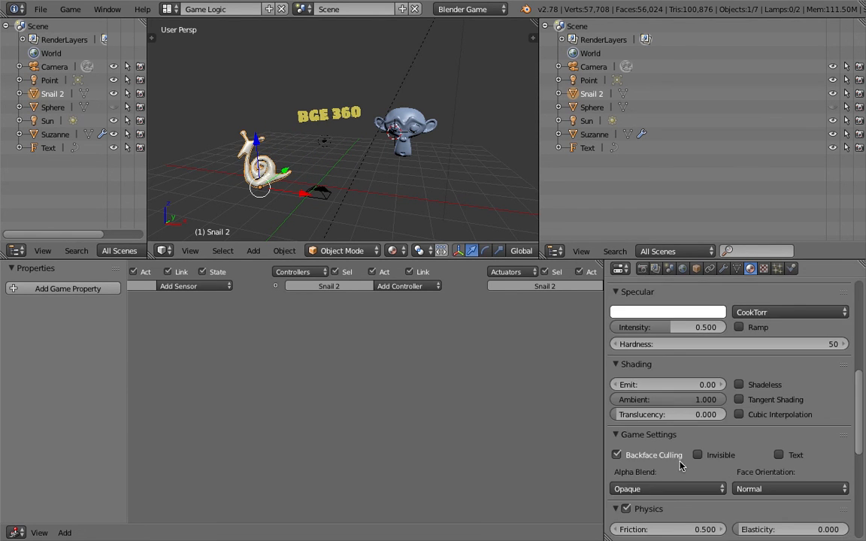
pyautogui.scroll(-3, 662, 448)
pyautogui.click(663, 407)
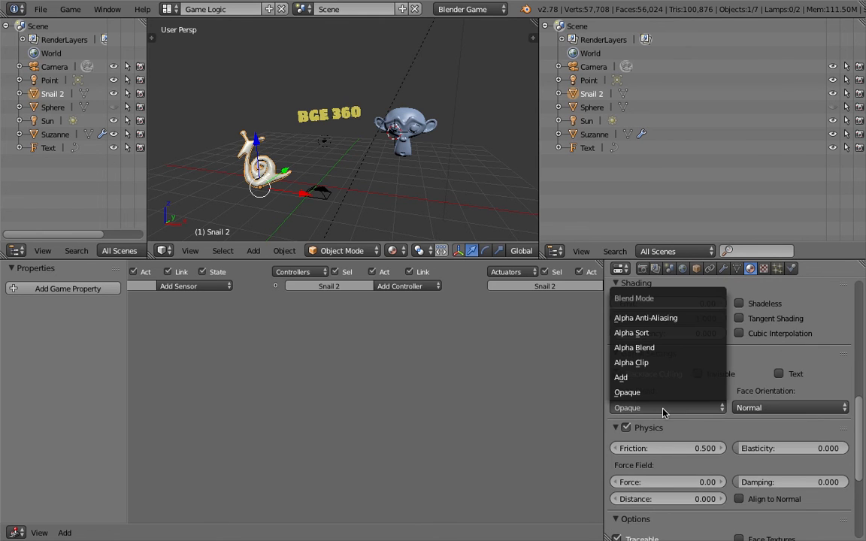
pyautogui.click(682, 319)
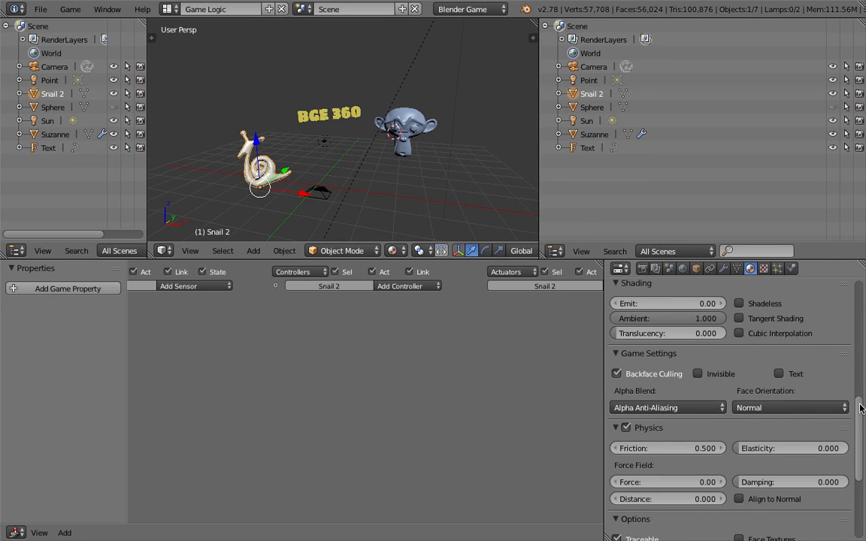
# - Keep the snail material's Lambert diffuse shader and set its specular intensity to 0.592 and translucency to 0.368
pyautogui.moveTo(860, 408); pyautogui.dragTo(863, 295)
pyautogui.click(779, 325)
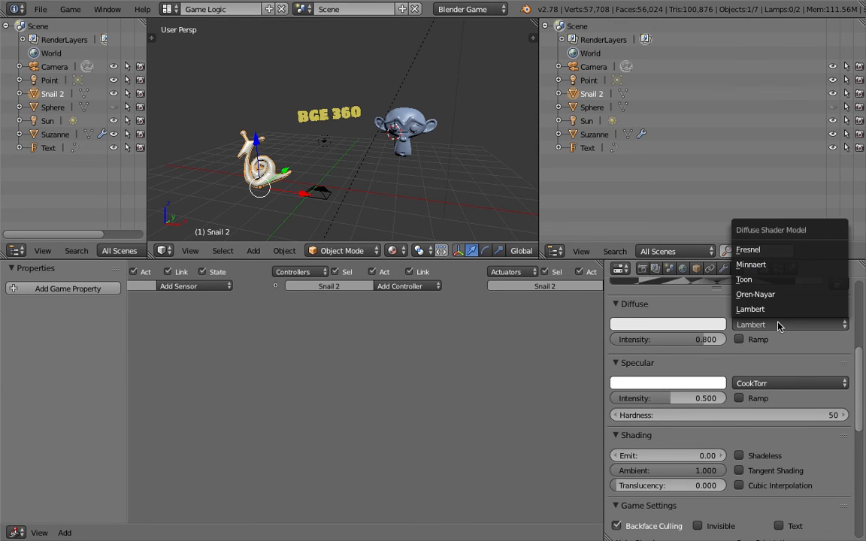
pyautogui.click(775, 315)
pyautogui.moveTo(676, 401); pyautogui.dragTo(688, 401)
pyautogui.scroll(-1, 699, 459)
pyautogui.moveTo(664, 458); pyautogui.dragTo(661, 458)
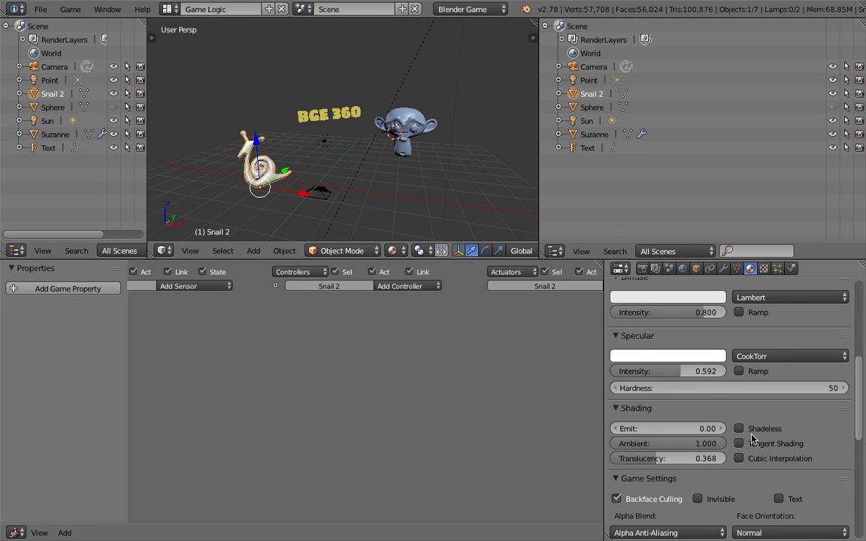
# - Tint the snail's diffuse color pale green and change its diffuse shader model to Oren-Nayar
pyautogui.scroll(-5, 682, 396)
pyautogui.scroll(-4, 696, 449)
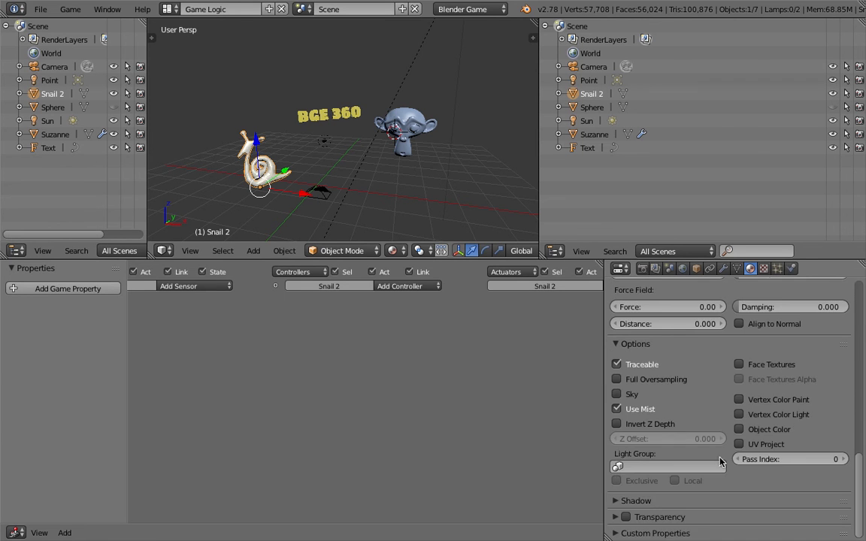
pyautogui.scroll(7, 864, 397)
pyautogui.scroll(7, 865, 397)
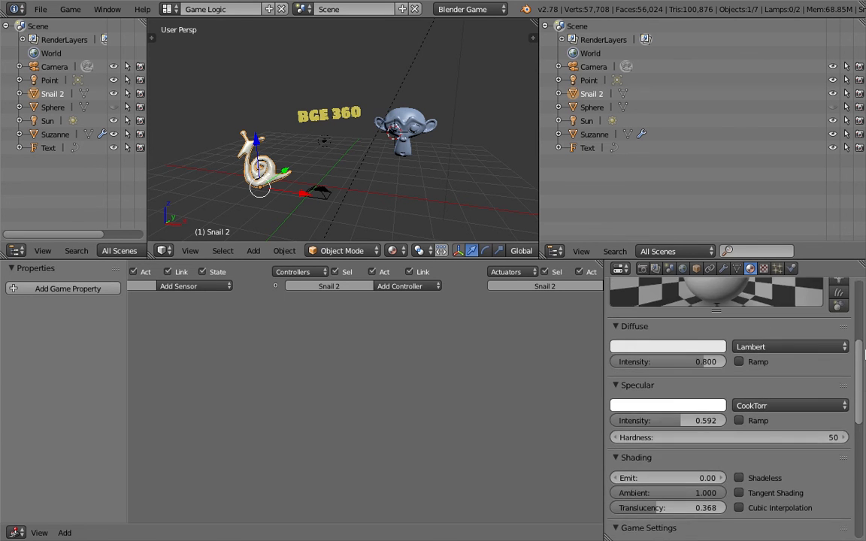
pyautogui.click(680, 400)
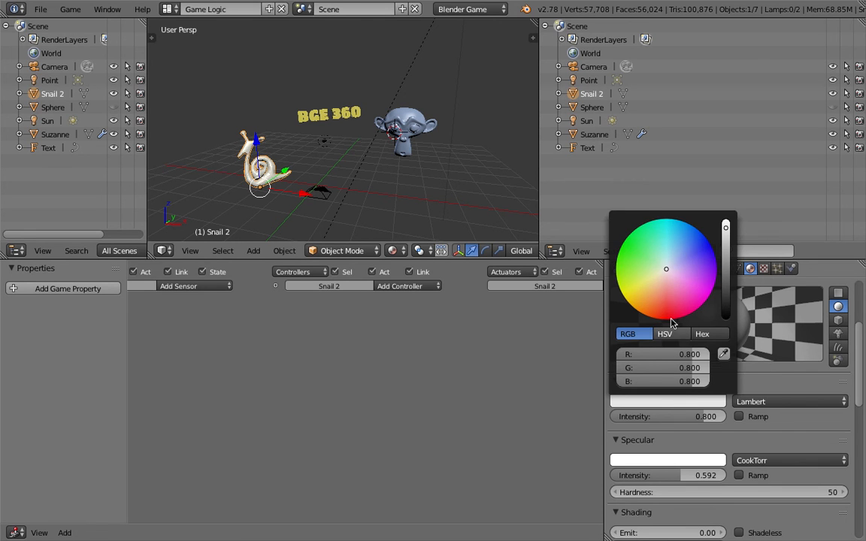
pyautogui.click(752, 402)
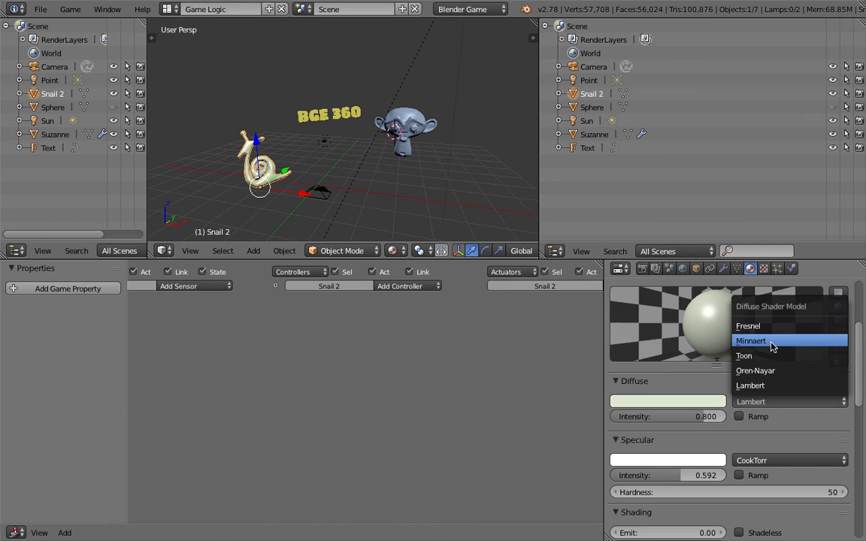
pyautogui.click(779, 371)
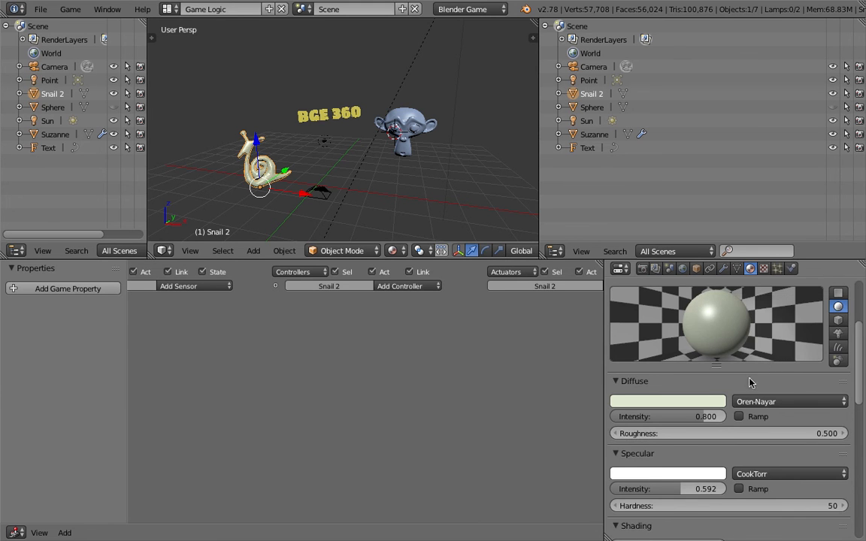
pyautogui.scroll(-4, 673, 397)
pyautogui.scroll(-2, 666, 409)
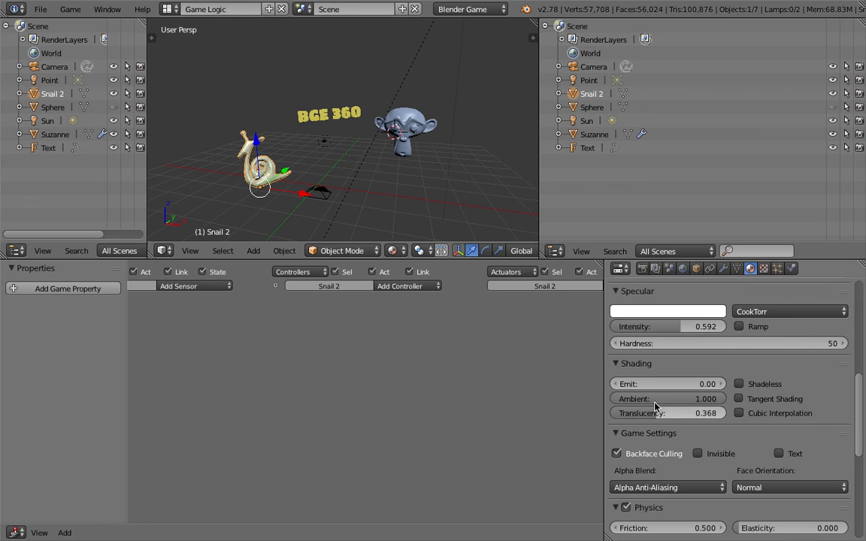
pyautogui.click(752, 388)
pyautogui.click(752, 389)
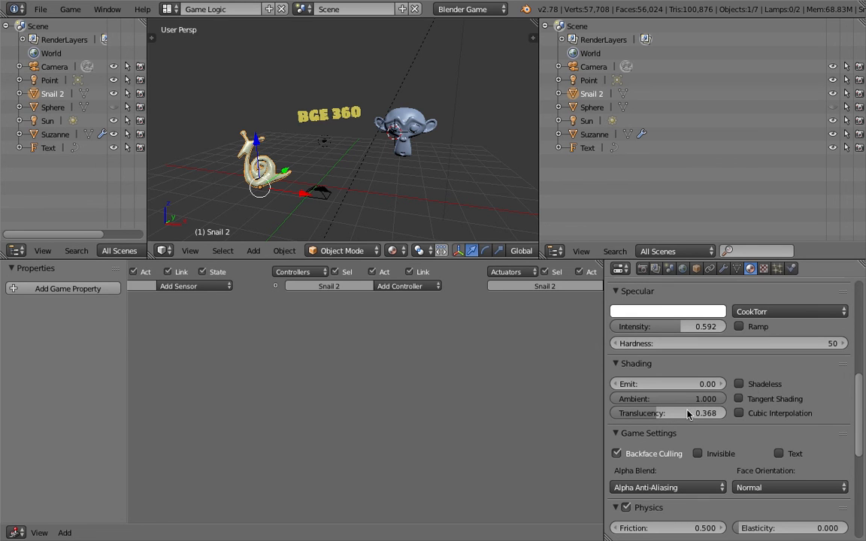
pyautogui.click(699, 454)
# - Switch the snail material's alpha blend mode to Opaque and then to Alpha Blend
pyautogui.scroll(-2, 701, 459)
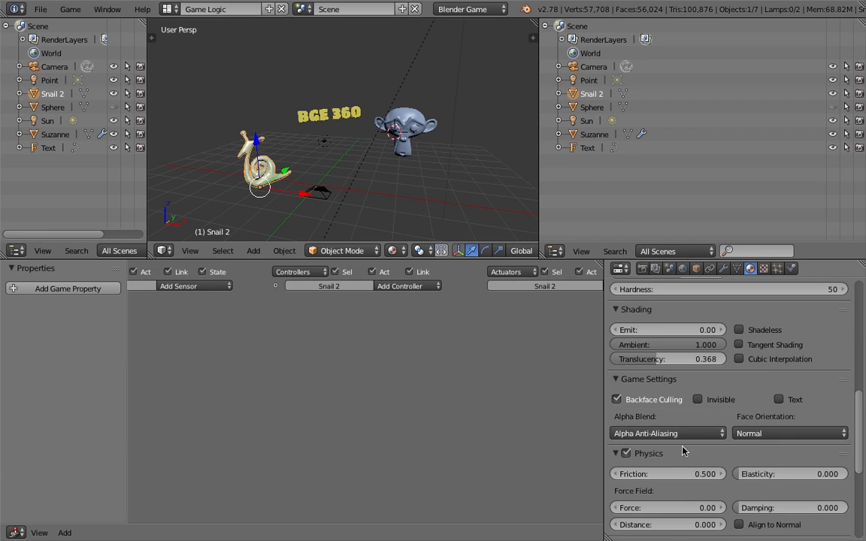
pyautogui.click(701, 435)
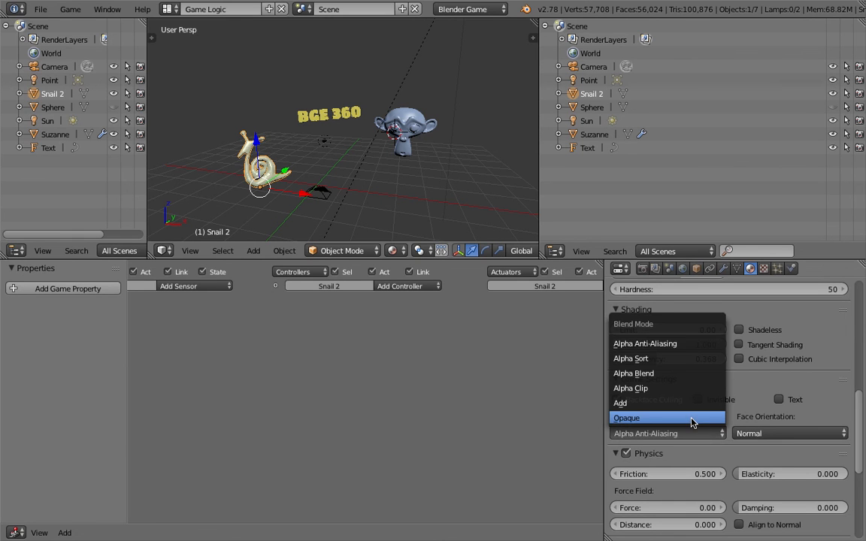
pyautogui.click(694, 418)
pyautogui.click(683, 437)
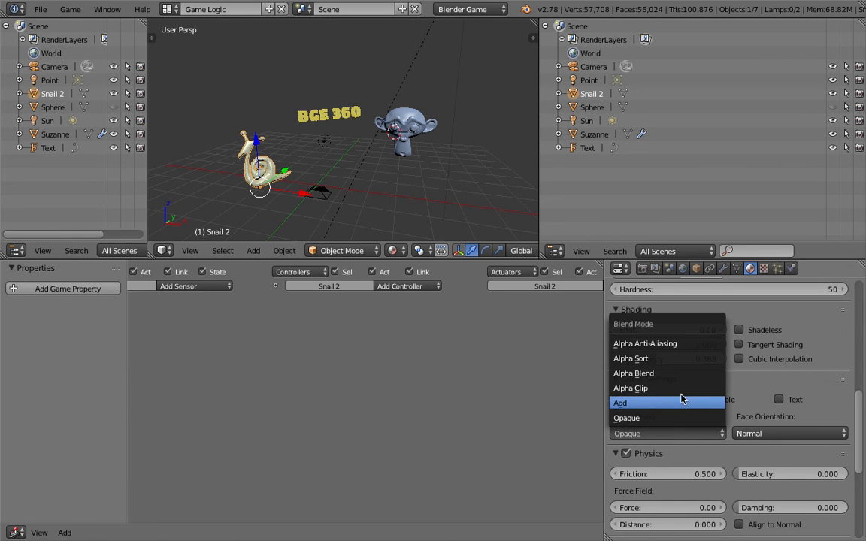
pyautogui.click(675, 374)
pyautogui.click(687, 435)
pyautogui.click(686, 434)
# - Enable transparency on the snail material with Z Transparency and an alpha of 0.567
pyautogui.scroll(-4, 687, 481)
pyautogui.scroll(-3, 687, 499)
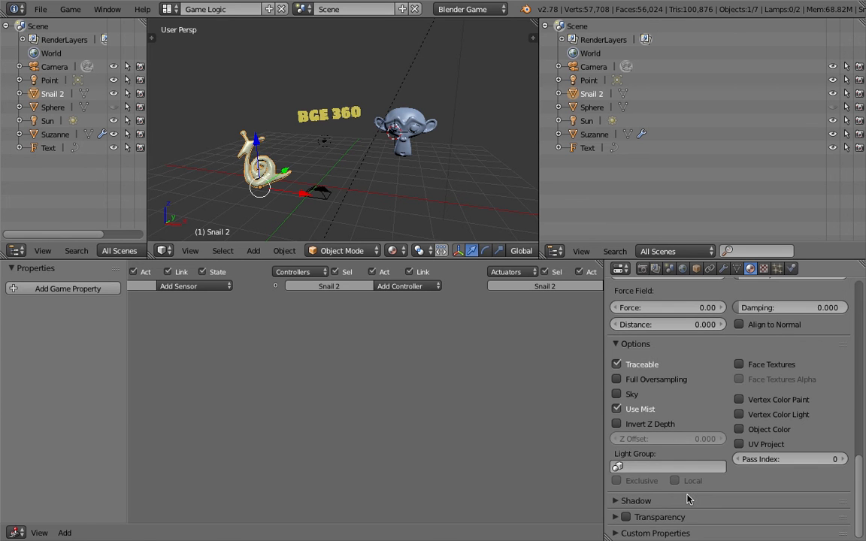
pyautogui.click(632, 521)
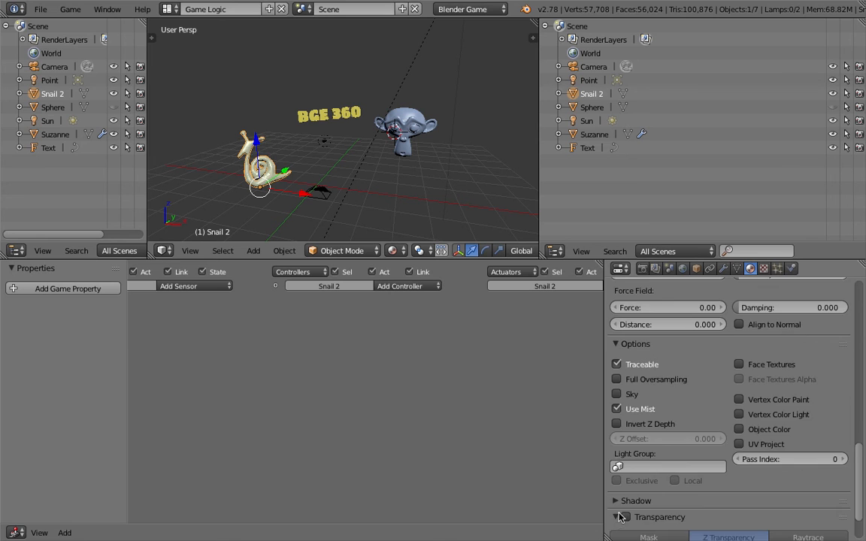
pyautogui.scroll(-2, 627, 496)
pyautogui.click(627, 459)
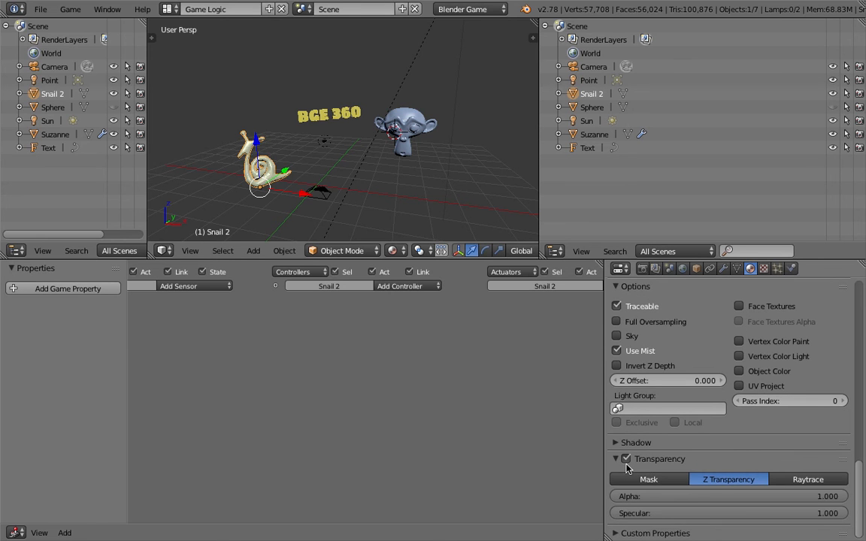
pyautogui.moveTo(690, 497); pyautogui.dragTo(764, 498)
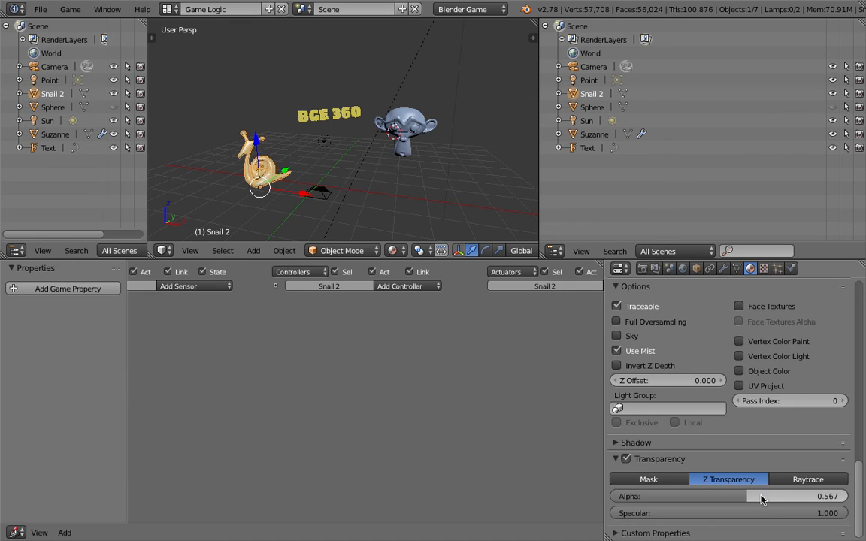
pyautogui.click(829, 479)
pyautogui.click(738, 482)
# - Change the snail's diffuse color to pink (R 0.800, G 0.168, B 0.474)
pyautogui.scroll(1, 355, 192)
pyautogui.moveTo(356, 192); pyautogui.dragTo(366, 192, button='middle')
pyautogui.moveTo(859, 495); pyautogui.dragTo(859, 308)
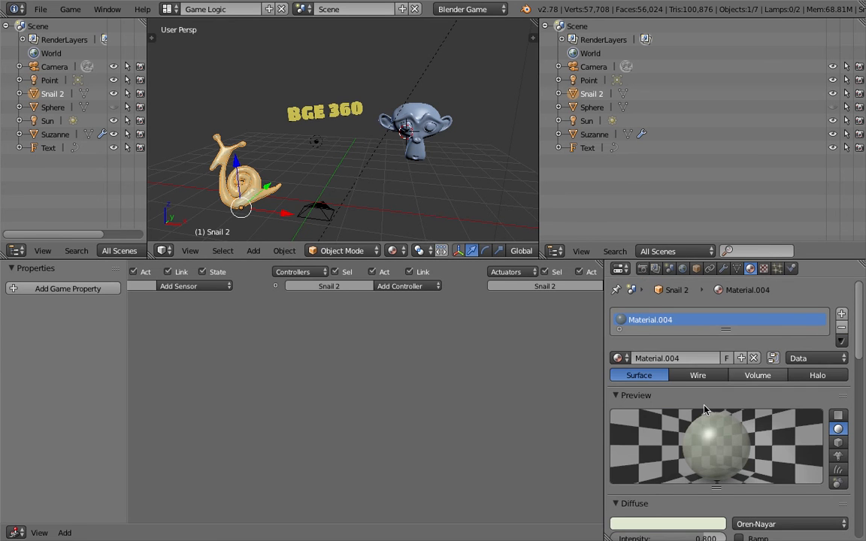
pyautogui.click(669, 524)
pyautogui.moveTo(656, 405)
pyautogui.mouseDown()
pyautogui.moveTo(686, 418)
pyautogui.moveTo(681, 413)
pyautogui.mouseUp()
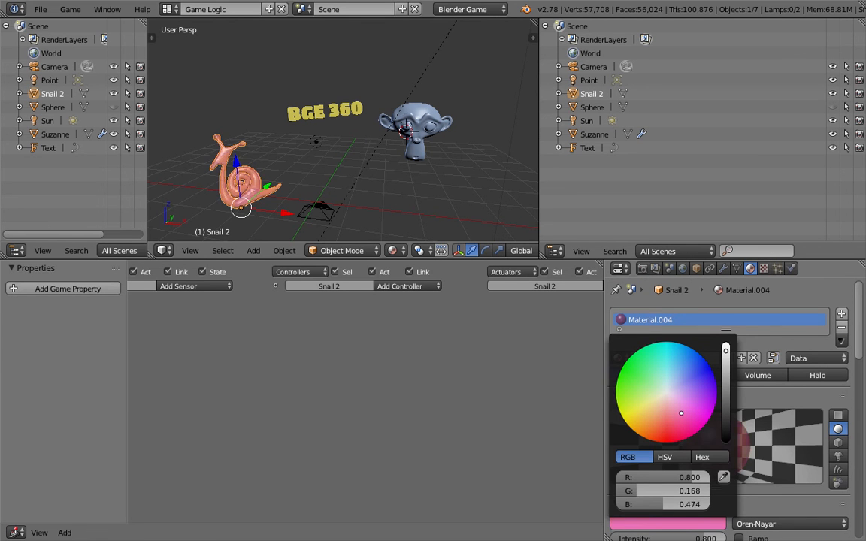
# - Apply Shade Smooth to the snail
pyautogui.scroll(2, 277, 150)
pyautogui.keyDown('shift'); pyautogui.moveTo(277, 151); pyautogui.dragTo(292, 138, button='middle'); pyautogui.keyUp('shift')
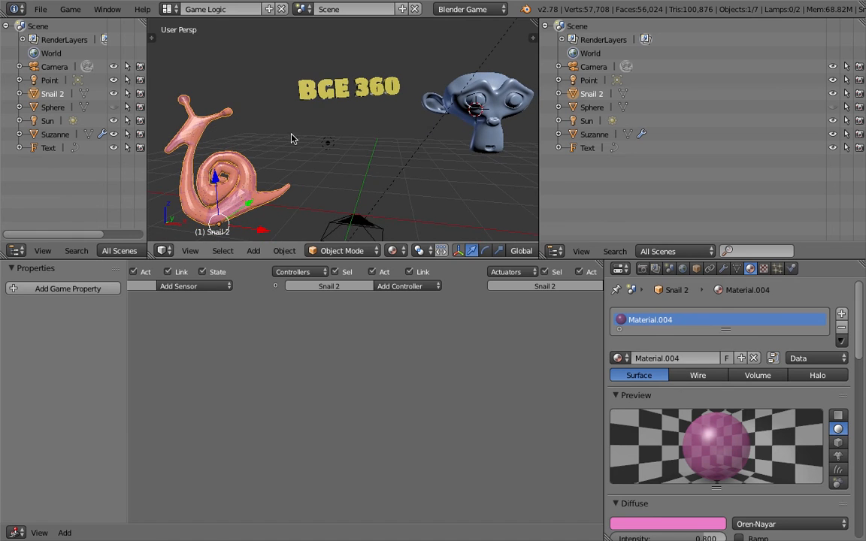
pyautogui.press('space')
pyautogui.write('smo')
pyautogui.press('Down')
pyautogui.press('Return')
# - Rescale the snail, move it up beside the 3D text and save the file
pyautogui.press('s')
pyautogui.click(287, 171)
pyautogui.press('g')
pyautogui.click(317, 121)
pyautogui.moveTo(326, 122); pyautogui.dragTo(340, 153, button='middle')
pyautogui.hotkey('ctrl', 's')
pyautogui.click(336, 138)
pyautogui.scroll(-2, 337, 139)
pyautogui.hotkey('ctrl', 's')
pyautogui.click(316, 178)
# - Reposition the snail and rotate it freely to adjust its orientation, saving the file
pyautogui.press('g')
pyautogui.click(304, 156)
pyautogui.press('r')
pyautogui.press('r')
pyautogui.click(356, 173)
pyautogui.press('r')
pyautogui.click(349, 166)
pyautogui.hotkey('ctrl', 's')
pyautogui.moveTo(348, 166); pyautogui.dragTo(406, 158, button='middle')
pyautogui.click(338, 152)
# - Select the camera and look at the scene through the active camera
pyautogui.rightClick(360, 200)
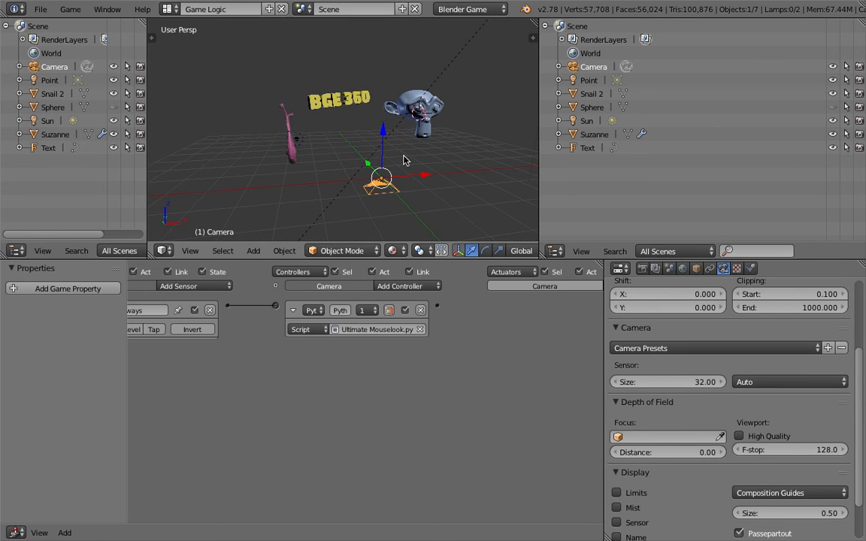
pyautogui.click(167, 250)
pyautogui.click(190, 251)
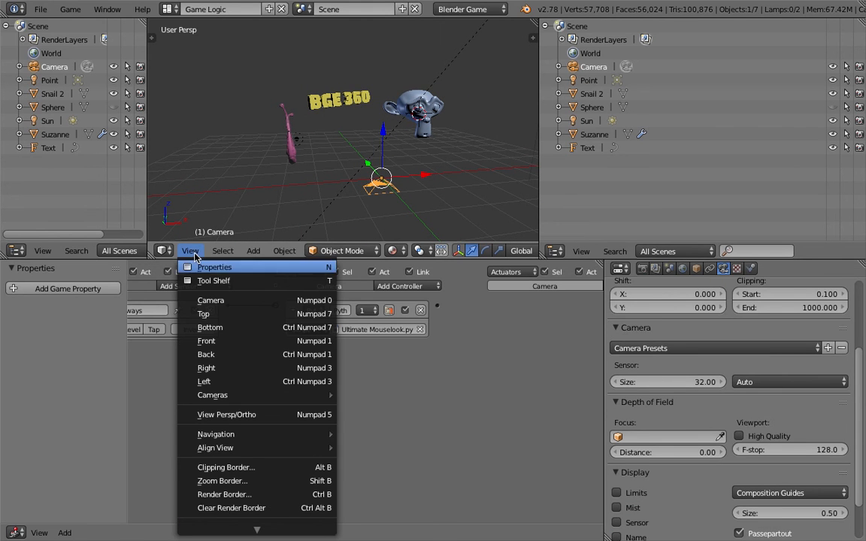
pyautogui.moveTo(248, 395)
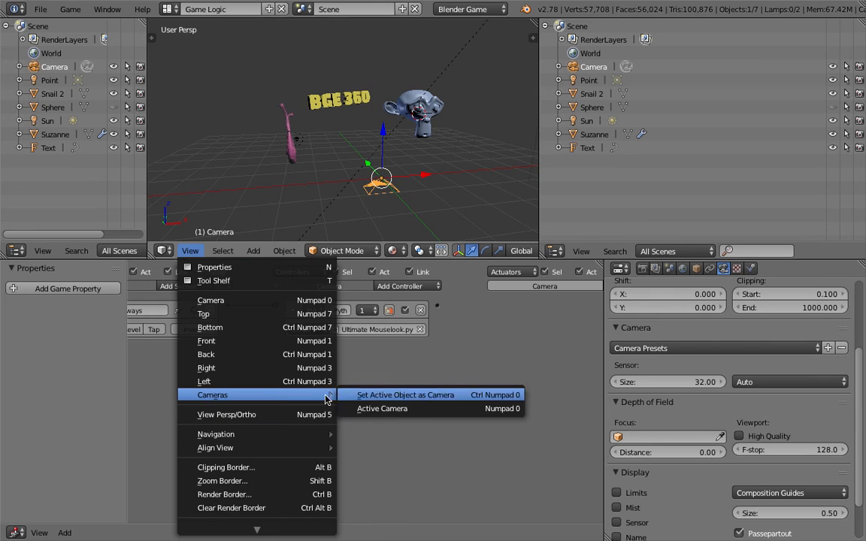
pyautogui.click(376, 410)
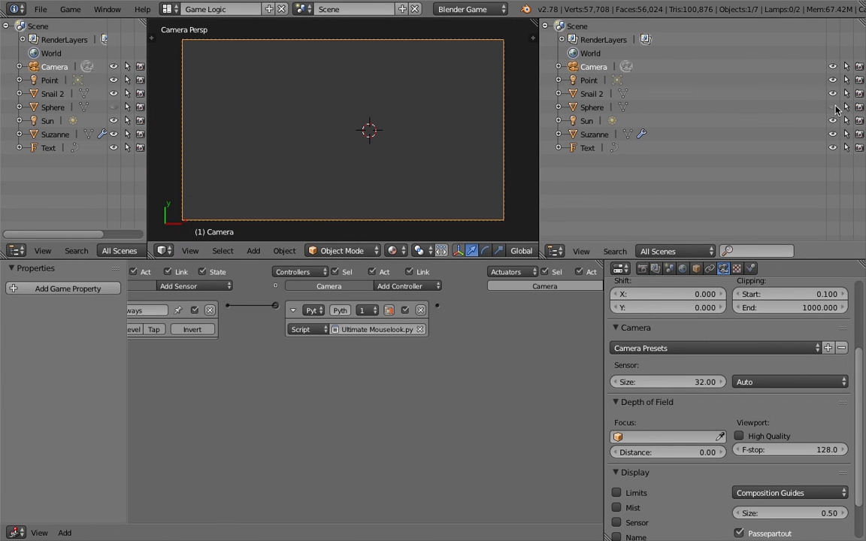
# - Unhide the panorama sphere, save the file and maximize the 3D view
pyautogui.click(835, 107)
pyautogui.hotkey('ctrl', 's')
pyautogui.click(367, 122)
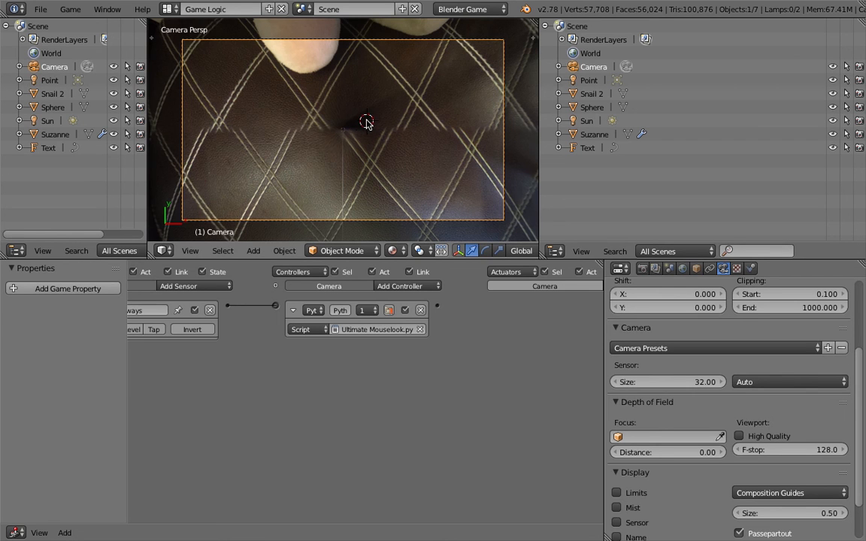
pyautogui.click(460, 205)
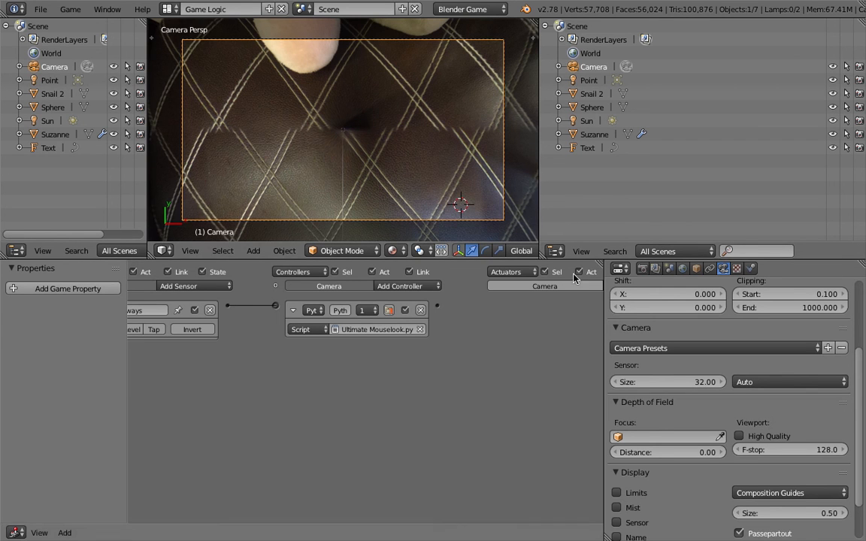
pyautogui.click(307, 79)
pyautogui.hotkey('shift', 'space')
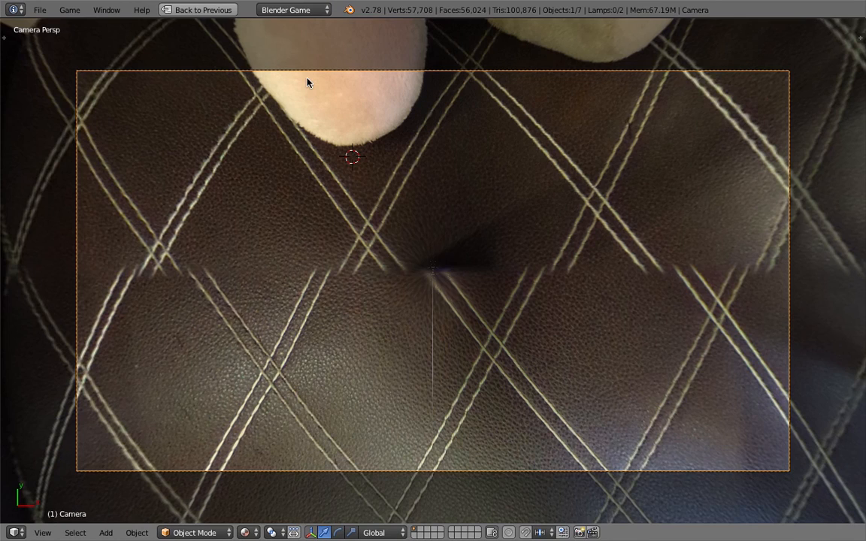
# - Run the game repeatedly from the camera view and look around the panorama at the text and monkey
pyautogui.click(474, 131)
pyautogui.press('p')
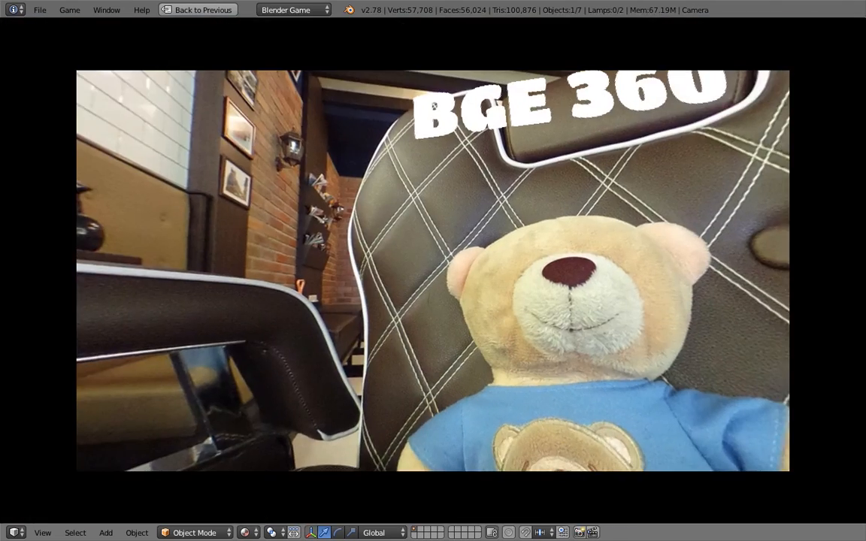
pyautogui.press('Escape')
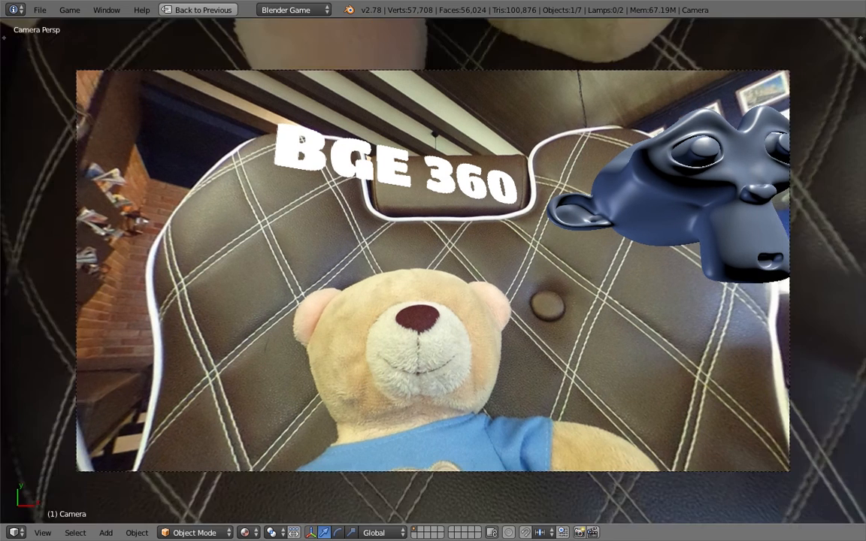
pyautogui.press('p')
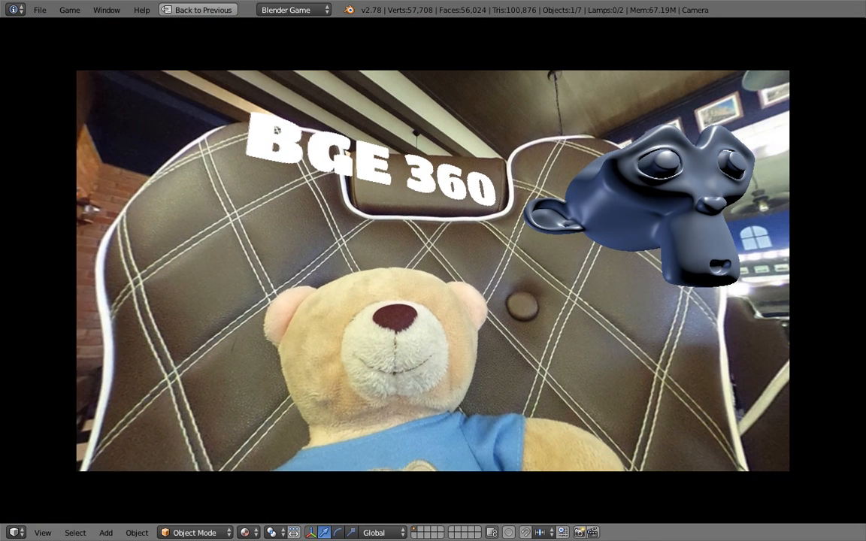
pyautogui.press('Escape')
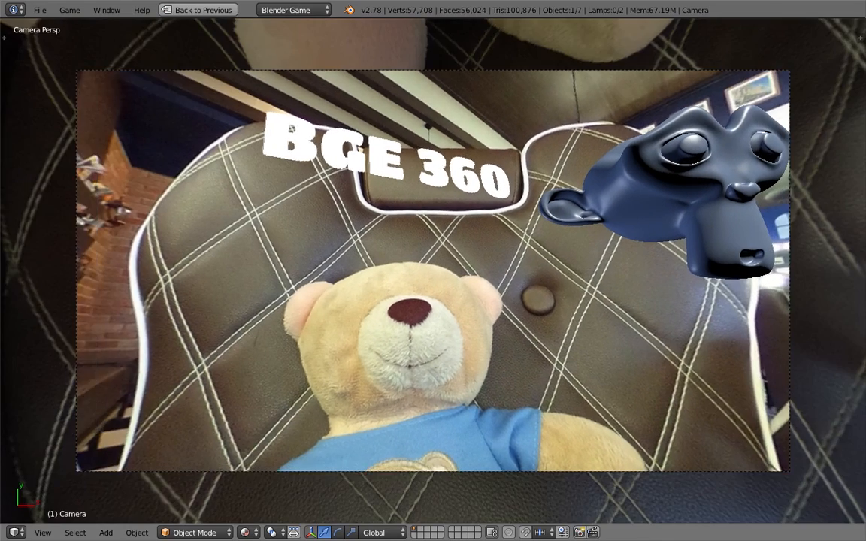
pyautogui.press('p')
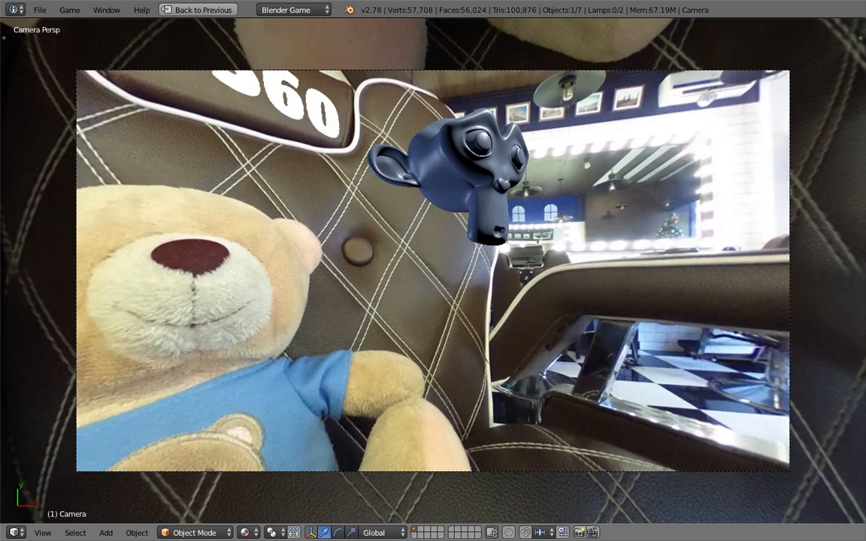
pyautogui.press('p')
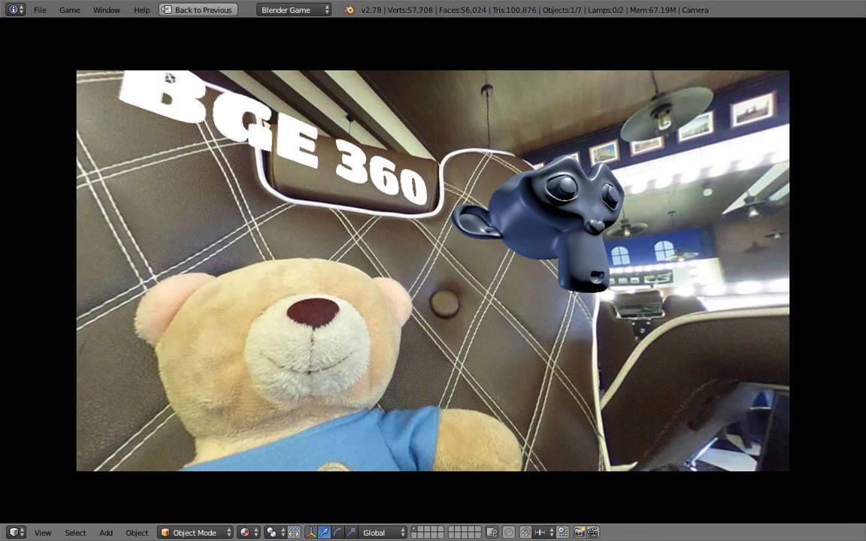
pyautogui.press('Escape')
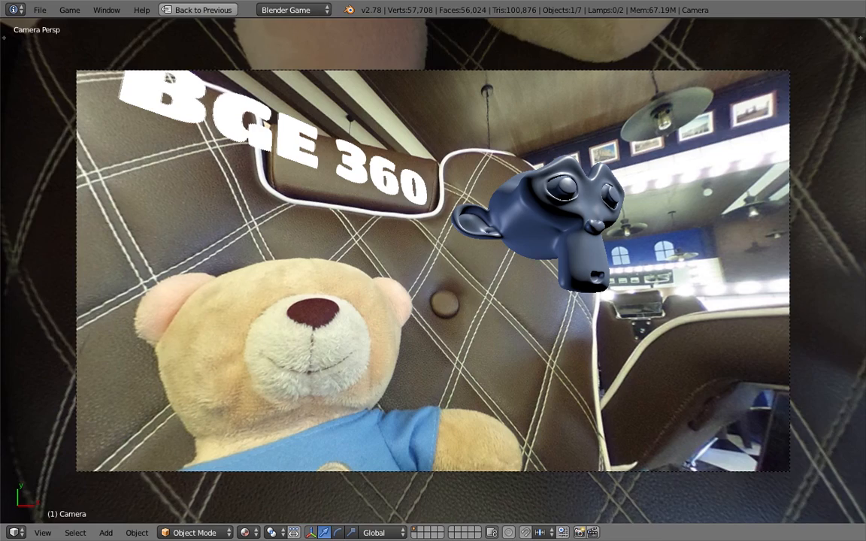
pyautogui.press('p')
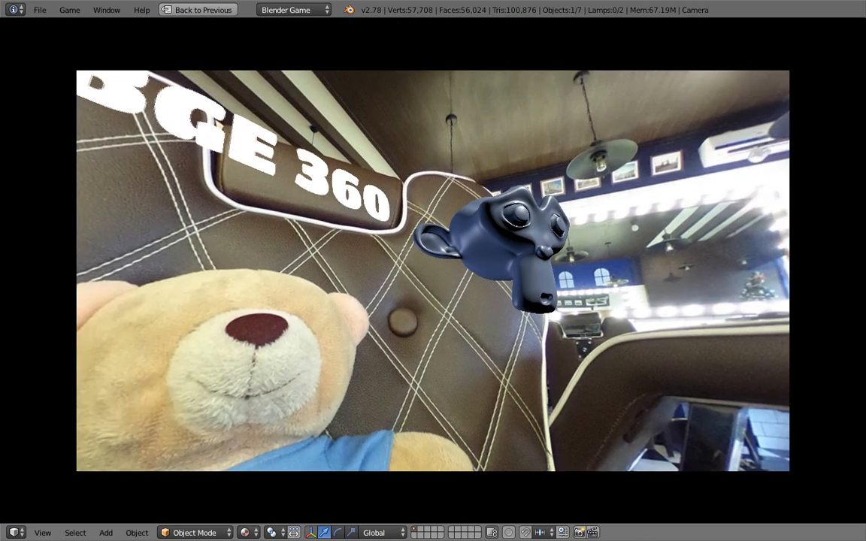
pyautogui.press('Escape')
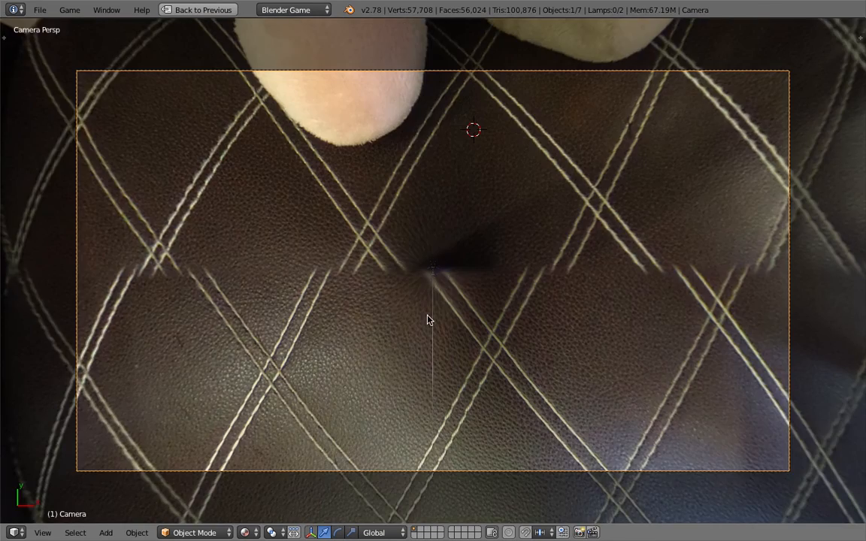
# - Switch to the web browser and search Google in a new tab for "sketchfab blender 3d model character"
pyautogui.moveTo(437, 252); pyautogui.dragTo(485, 211, button='middle')
pyautogui.scroll(-10, 452, 269)
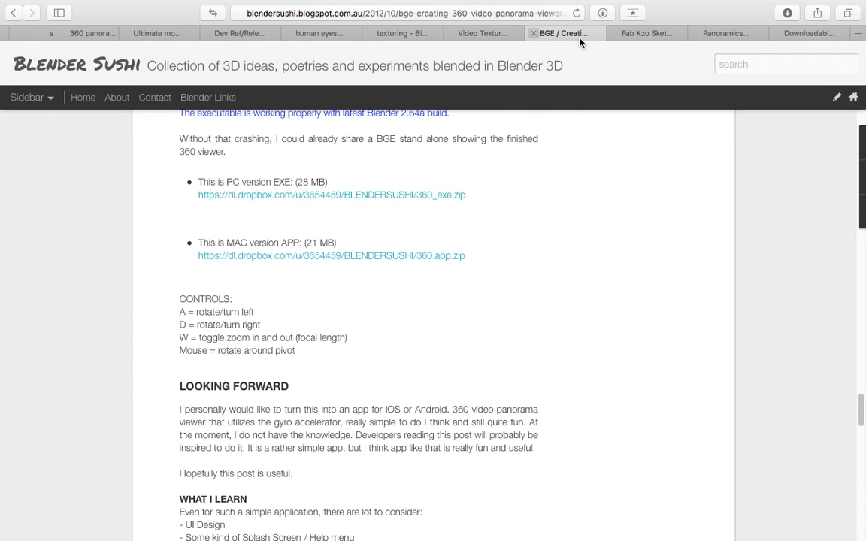
pyautogui.click(858, 34)
pyautogui.write('sketc')
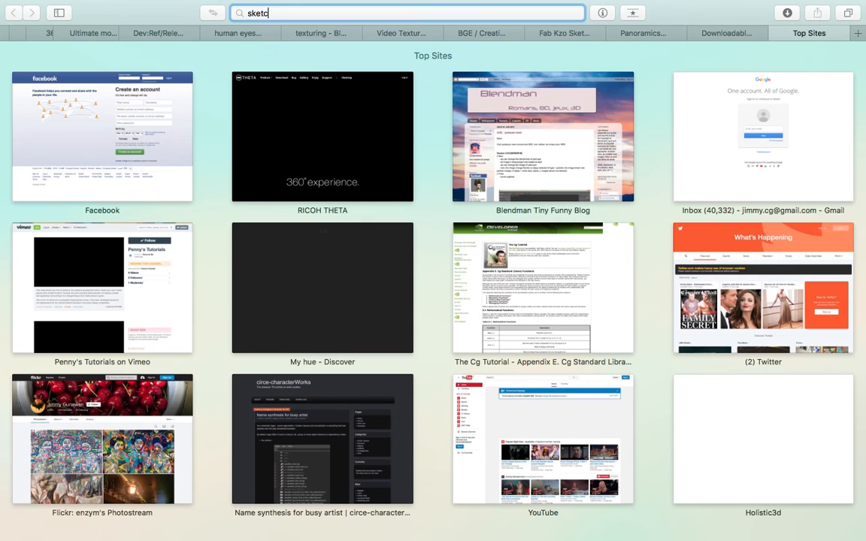
pyautogui.write('h')
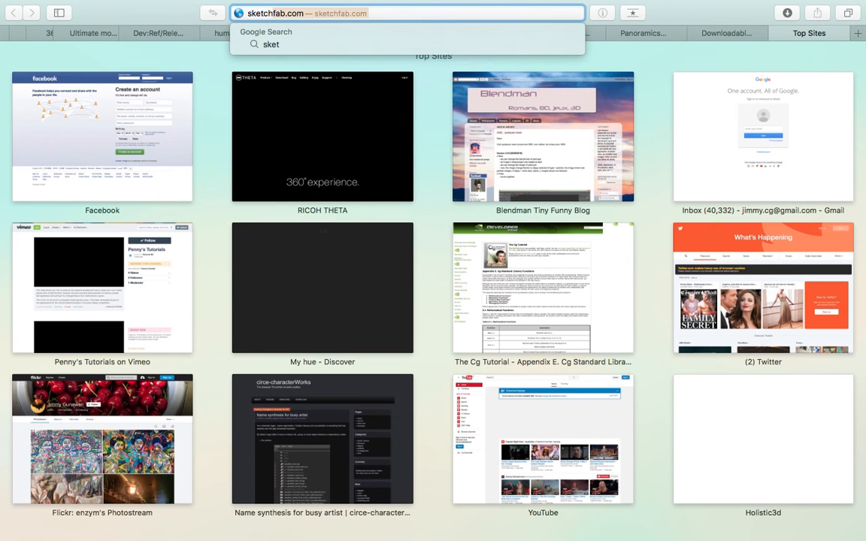
pyautogui.write('fab blender ')
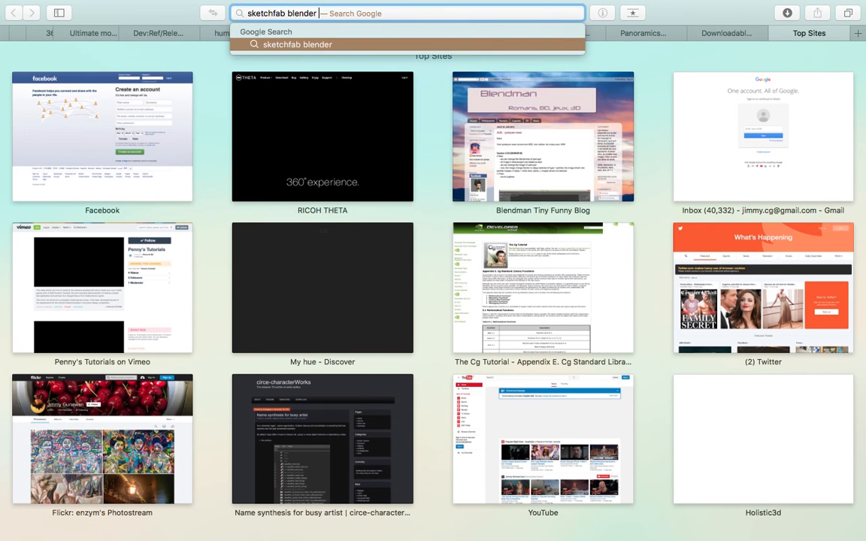
pyautogui.write('3d model charac')
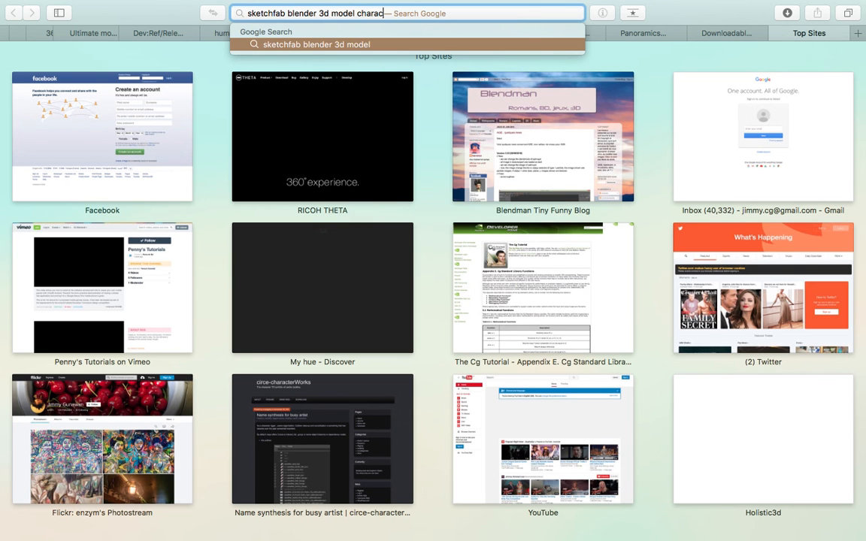
pyautogui.write('ter')
pyautogui.press('Return')
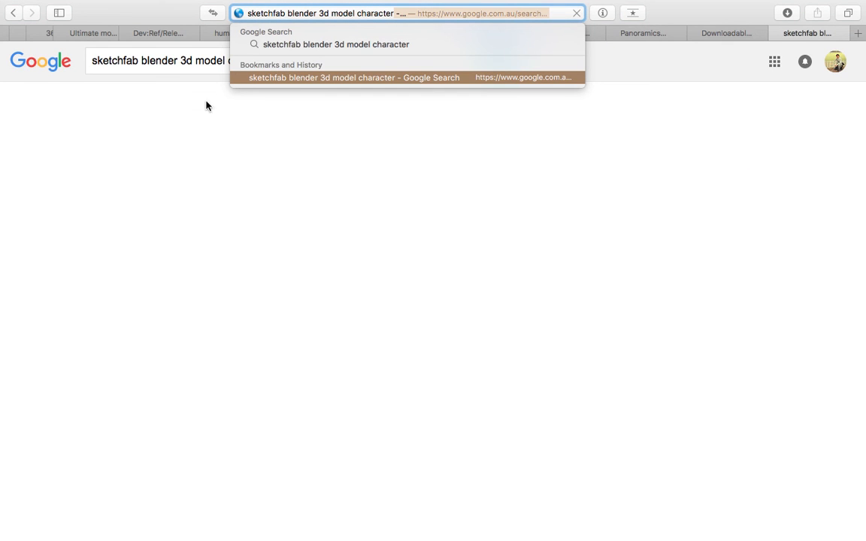
# - Look through the search results and open the "Funny Monster Character on Behance" page
pyautogui.click(167, 83)
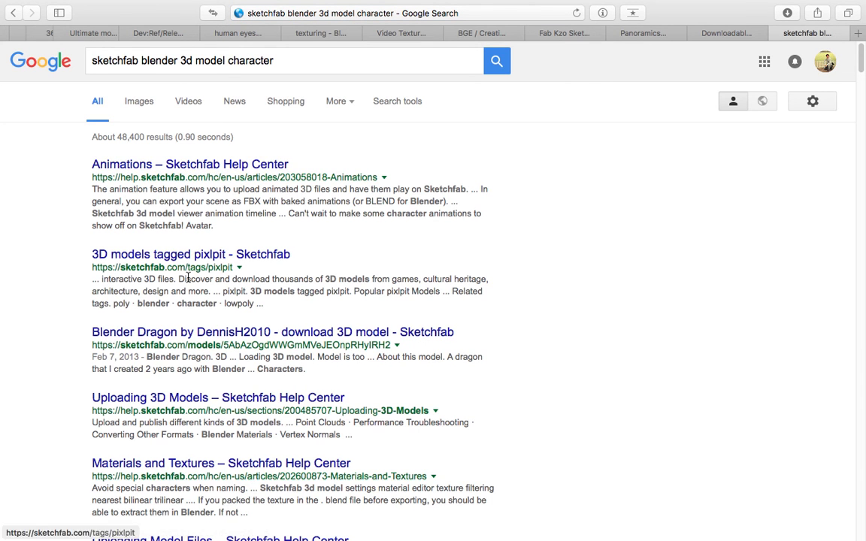
pyautogui.scroll(-1, 193, 309)
pyautogui.scroll(-5, 203, 357)
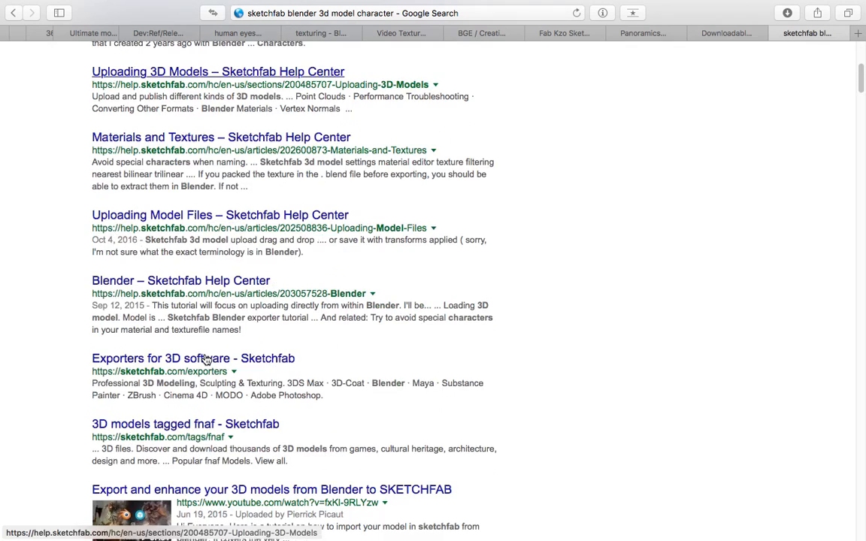
pyautogui.scroll(-5, 210, 363)
pyautogui.scroll(-7, 188, 322)
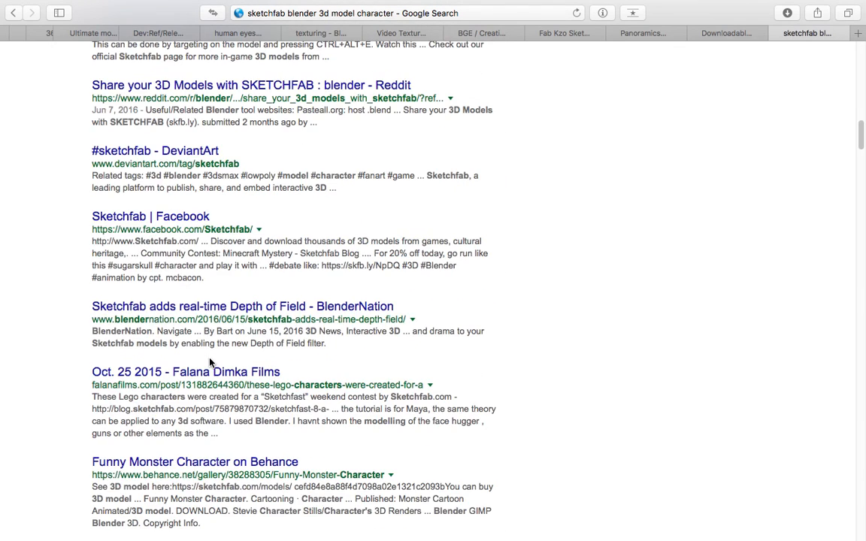
pyautogui.scroll(-5, 191, 331)
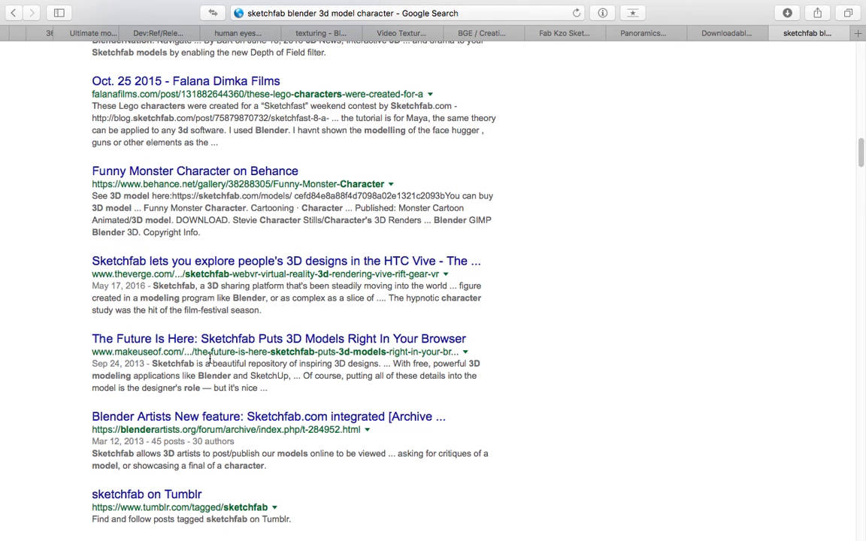
pyautogui.click(166, 178)
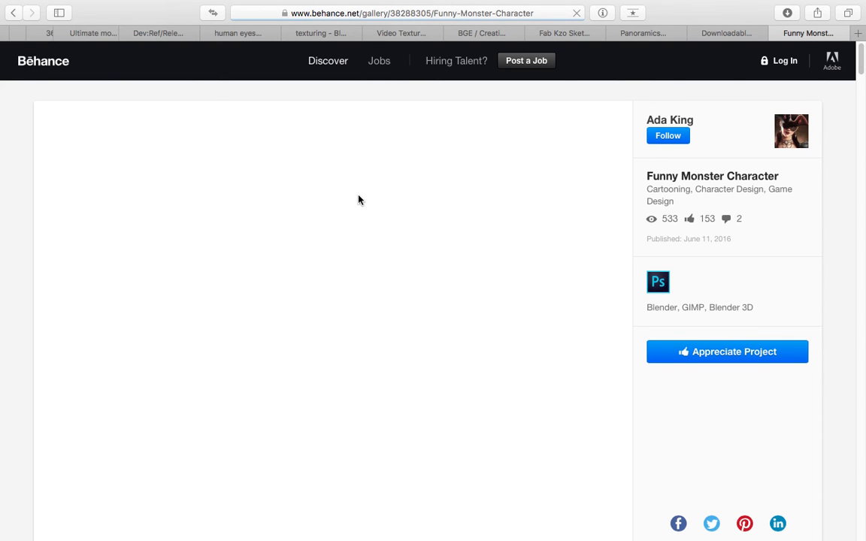
# - Examine the monster character's renders and wireframes on the Behance page and enlarge the first image
pyautogui.scroll(-3, 320, 269)
pyautogui.scroll(3, 319, 268)
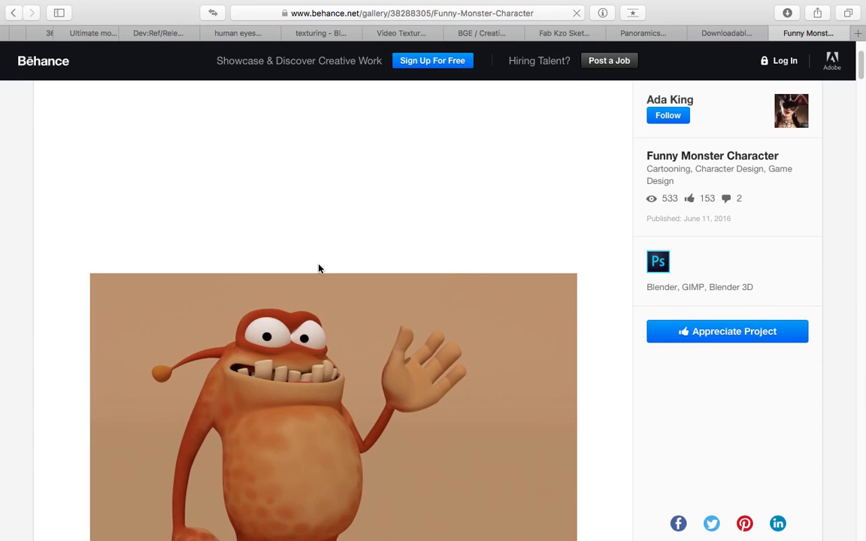
pyautogui.scroll(10, 319, 267)
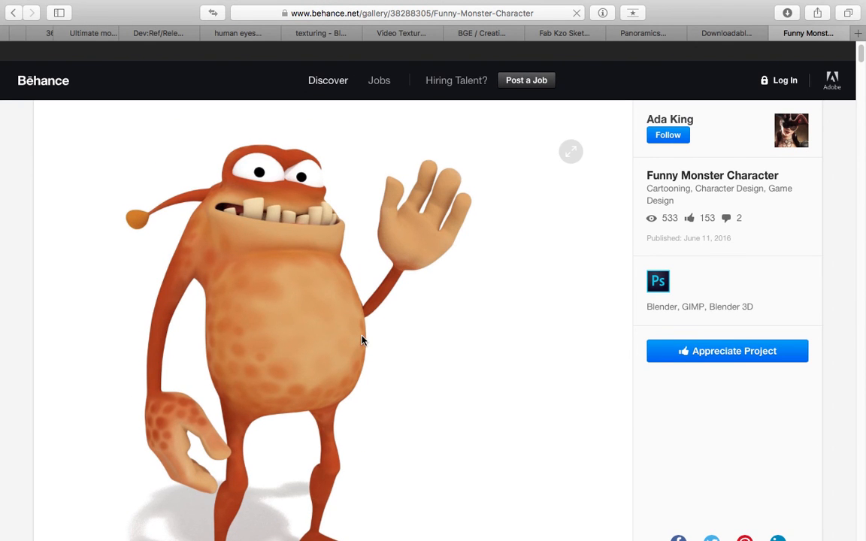
pyautogui.scroll(-10, 139, 340)
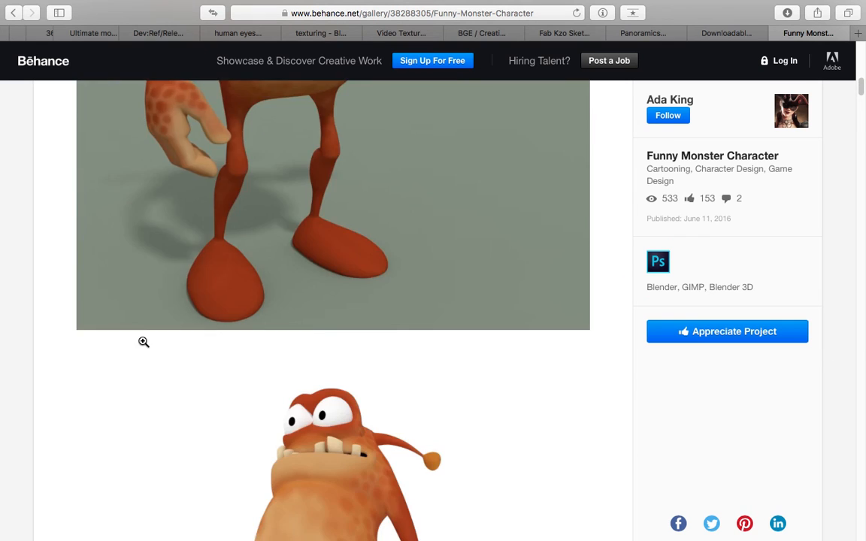
pyautogui.scroll(-15, 143, 343)
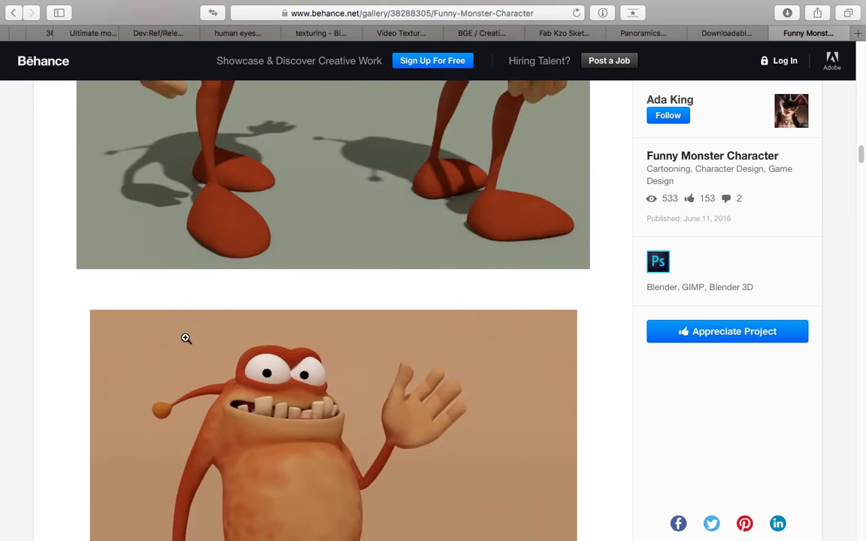
pyautogui.scroll(-15, 185, 340)
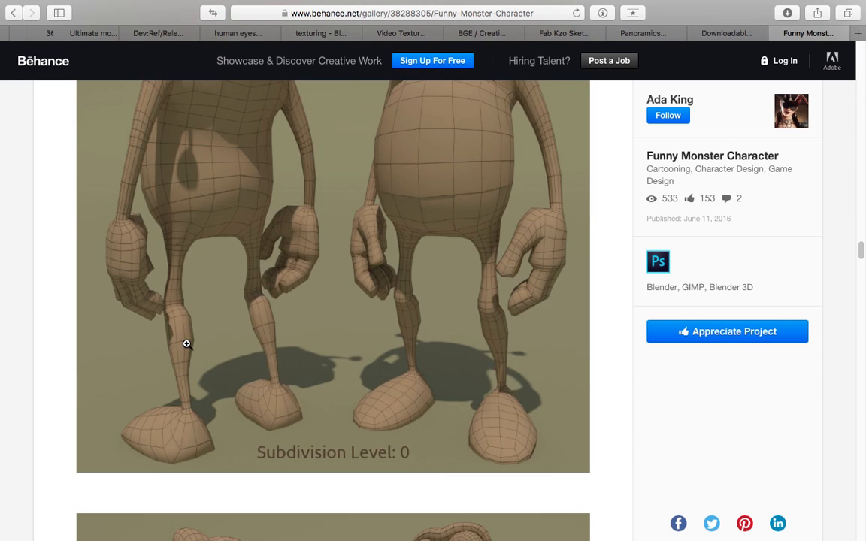
pyautogui.scroll(-10, 187, 344)
pyautogui.moveTo(862, 304); pyautogui.dragTo(856, 33)
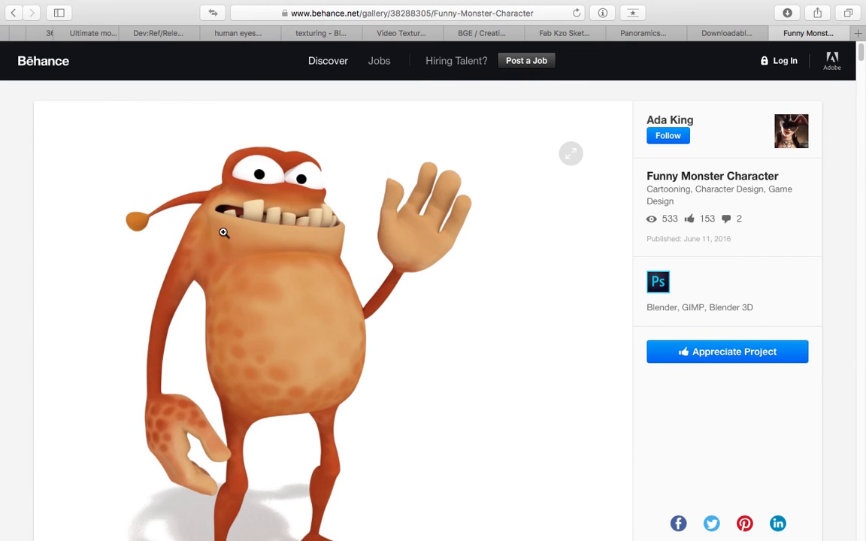
pyautogui.click(264, 249)
pyautogui.click(380, 255)
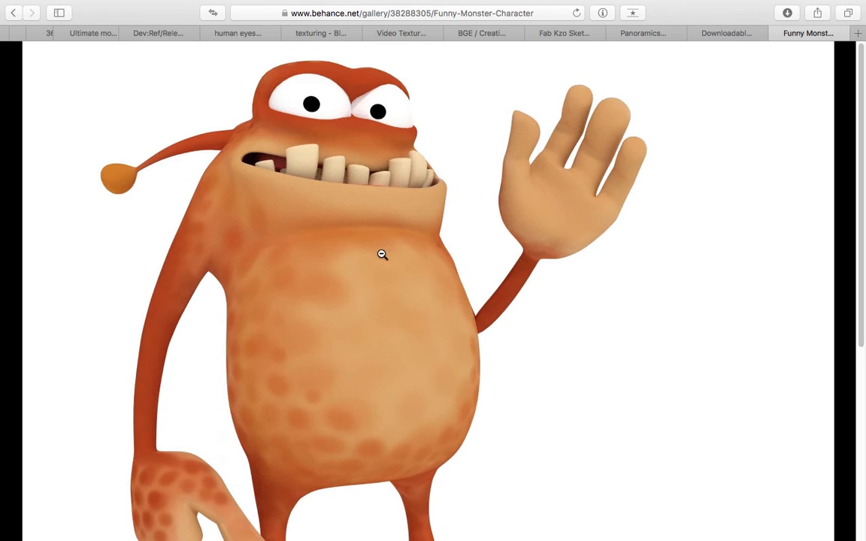
# - Return from the Behance monster page to the Google results, look through them again and close the search tab
pyautogui.scroll(-10, 808, 248)
pyautogui.scroll(10, 829, 293)
pyautogui.click(11, 16)
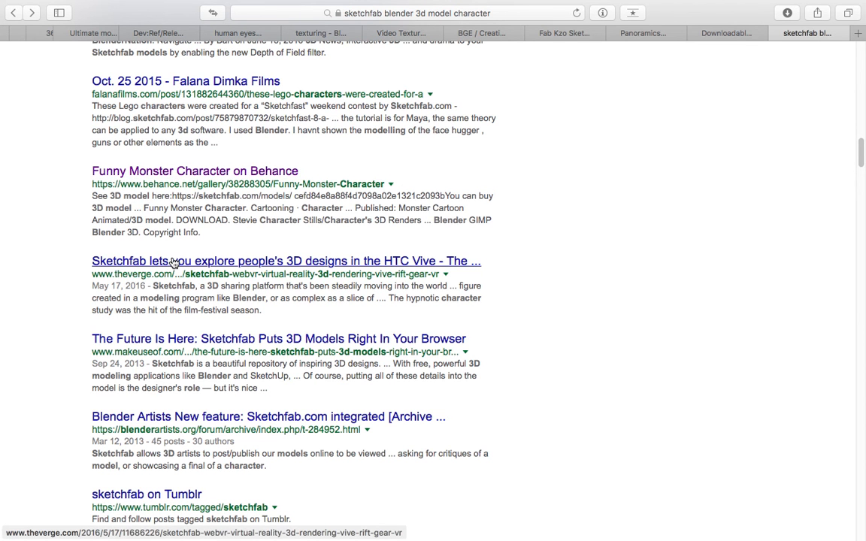
pyautogui.scroll(15, 173, 263)
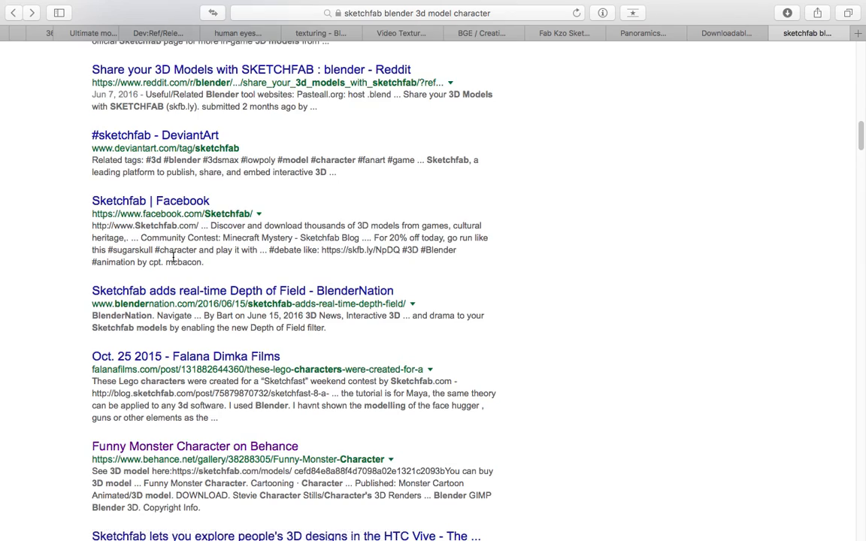
pyautogui.scroll(3, 170, 248)
pyautogui.scroll(-7, 159, 234)
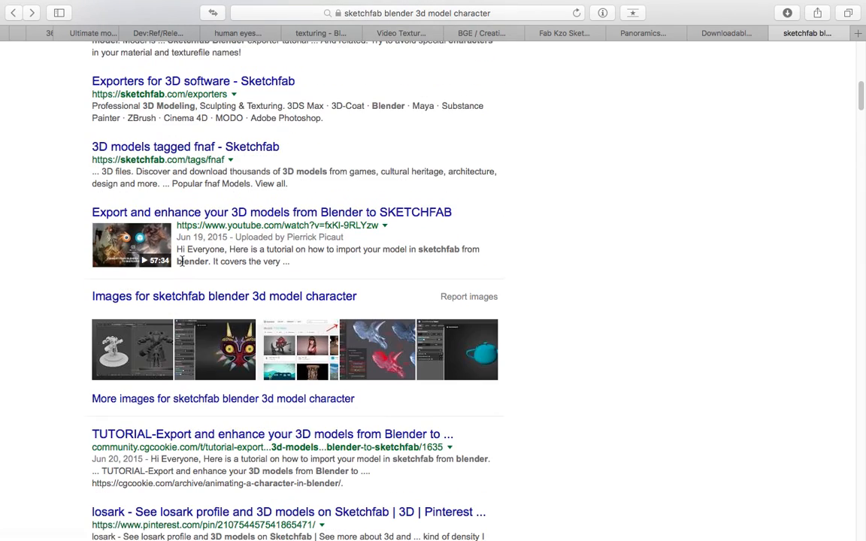
pyautogui.scroll(10, 249, 324)
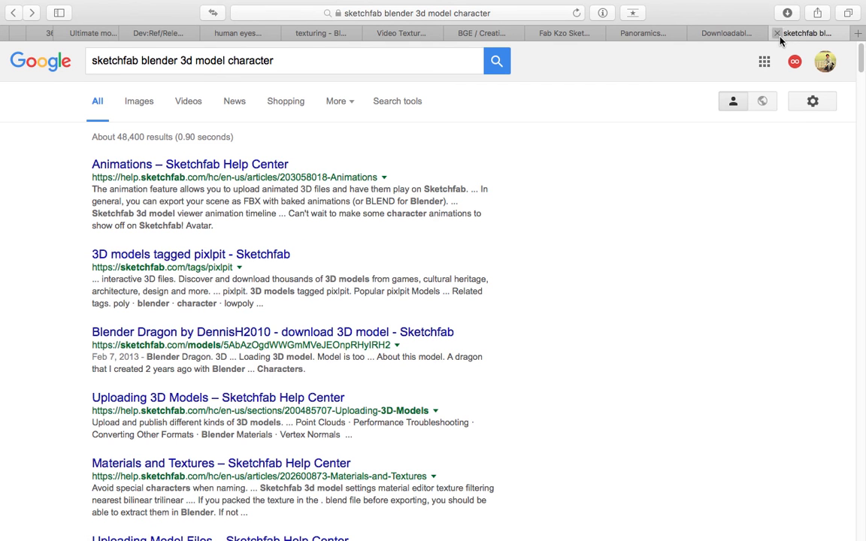
pyautogui.press('super+w')
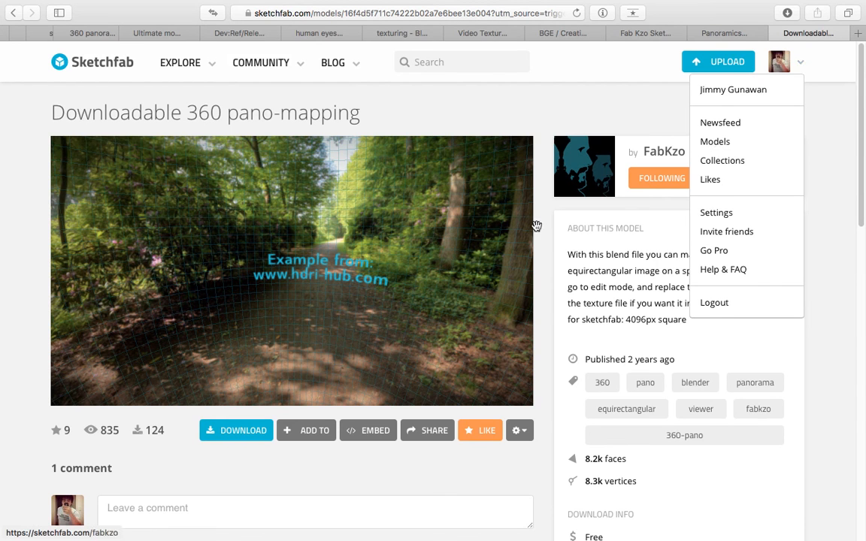
# - Examine the "Downloadable 360 pano-mapping" model in the Sketchfab viewer from outside and inside the sphere
pyautogui.moveTo(406, 211); pyautogui.dragTo(300, 296)
pyautogui.scroll(-10, 327, 294)
pyautogui.scroll(-5, 299, 295)
pyautogui.scroll(10, 306, 295)
pyautogui.scroll(-10, 308, 296)
pyautogui.moveTo(307, 295); pyautogui.dragTo(320, 283)
pyautogui.scroll(10, 320, 278)
pyautogui.scroll(-8, 305, 256)
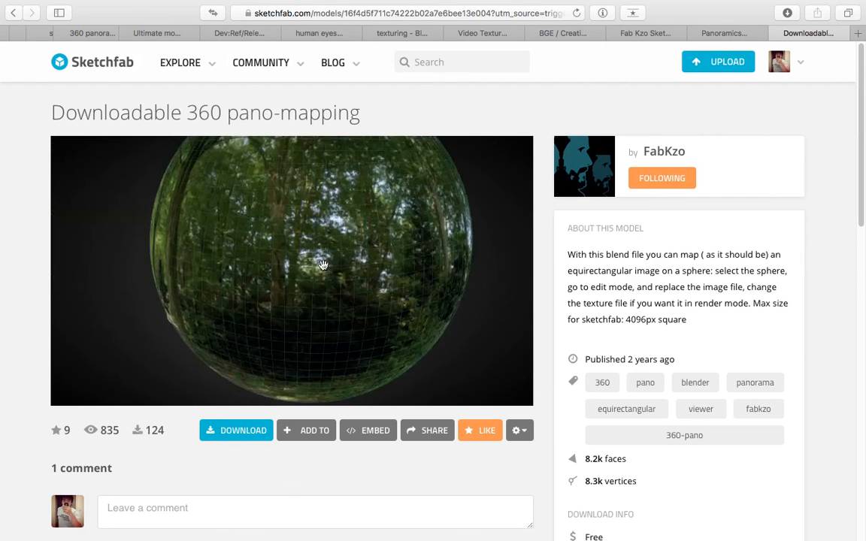
pyautogui.scroll(6, 331, 261)
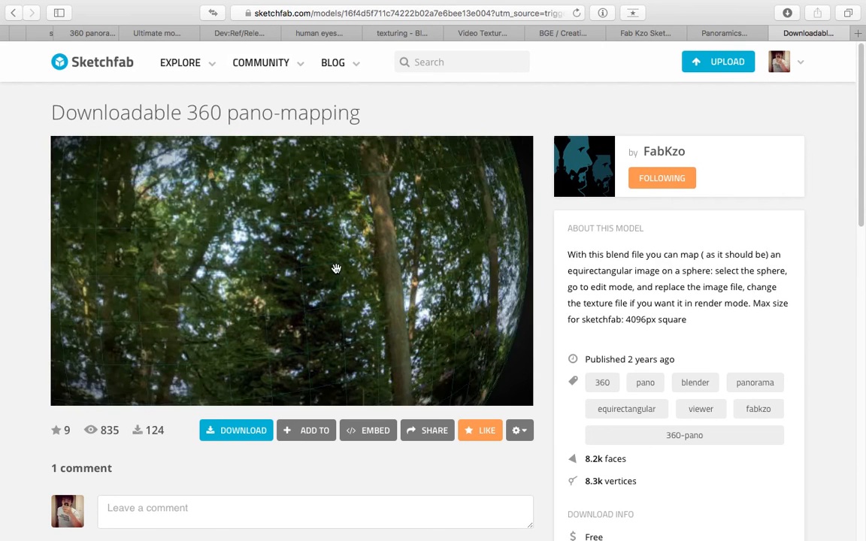
pyautogui.scroll(5, 339, 264)
pyautogui.scroll(-4, 360, 269)
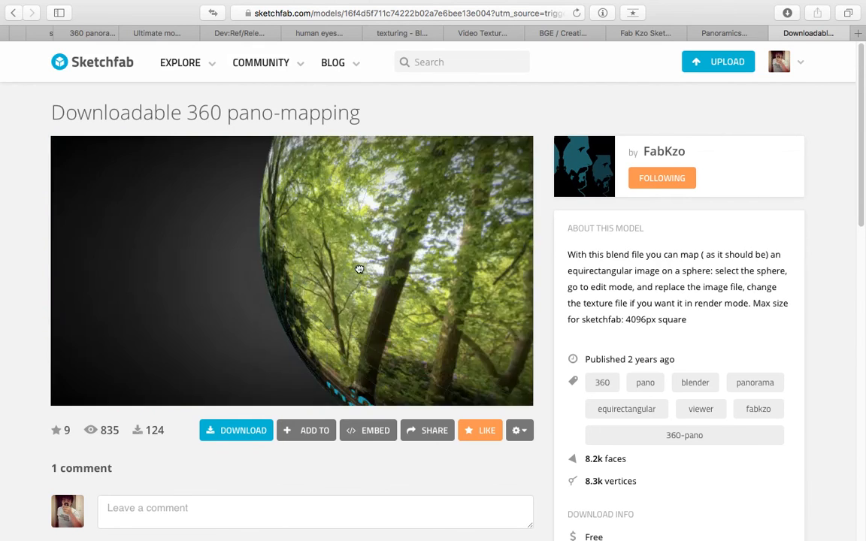
pyautogui.scroll(5, 359, 269)
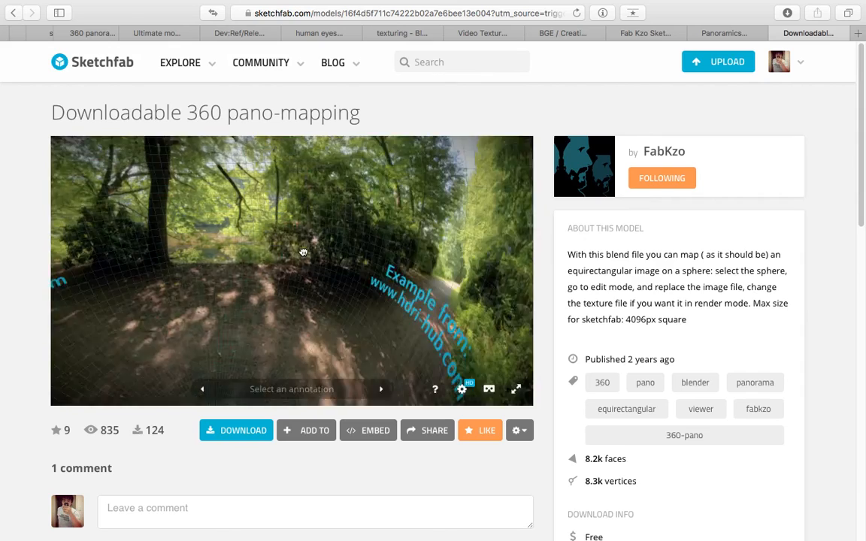
# - Switch back to Blender, select the monkey head and view it from different angles against the panorama
pyautogui.hotkey('ctrl', 'Right')
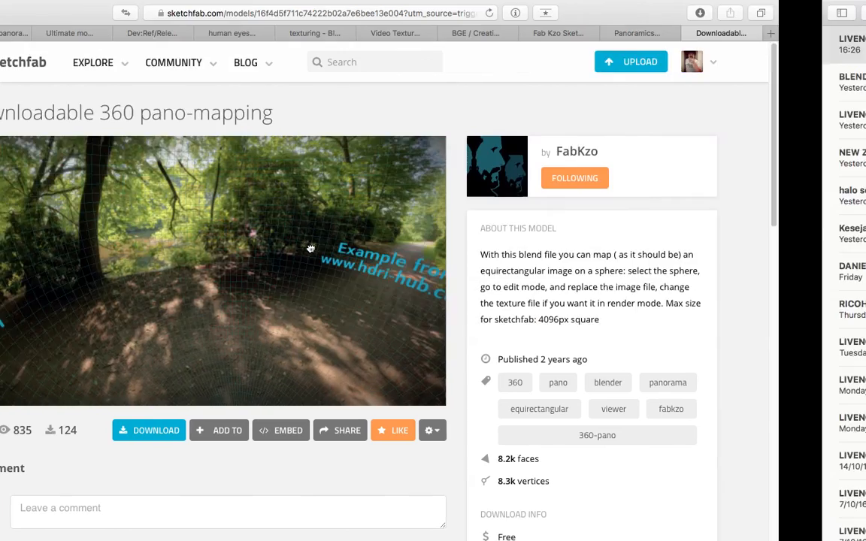
pyautogui.hotkey('ctrl', 'Left')
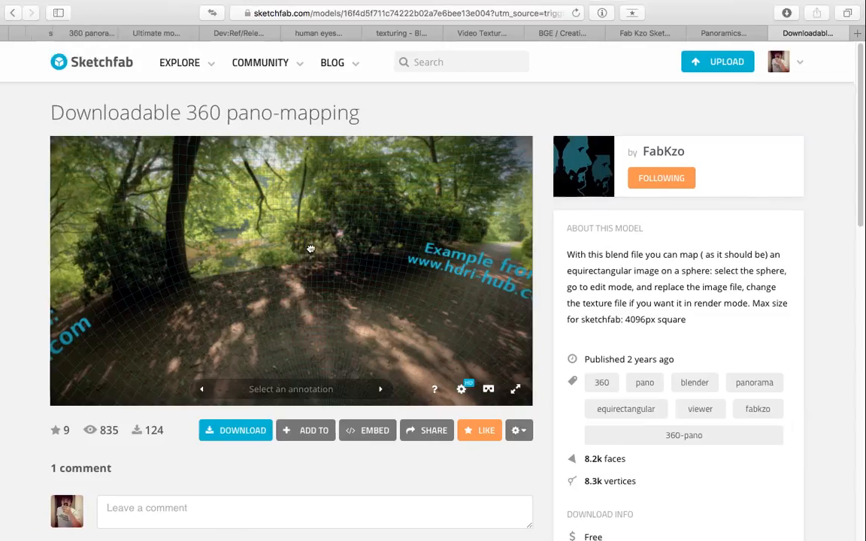
pyautogui.hotkey('ctrl', 'Left')
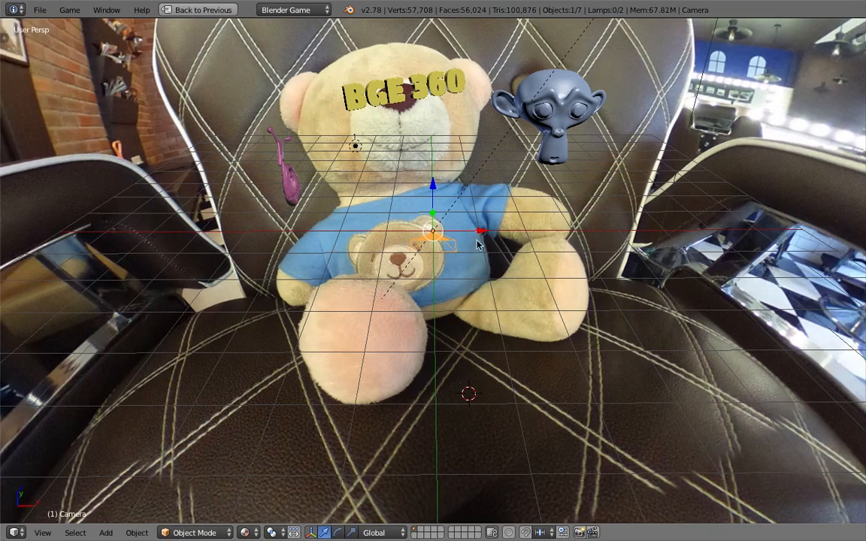
pyautogui.moveTo(427, 248); pyautogui.dragTo(482, 276, button='middle')
pyautogui.rightClick(561, 210)
pyautogui.keyDown('shift'); pyautogui.moveTo(564, 211); pyautogui.dragTo(487, 267, button='middle'); pyautogui.keyUp('shift')
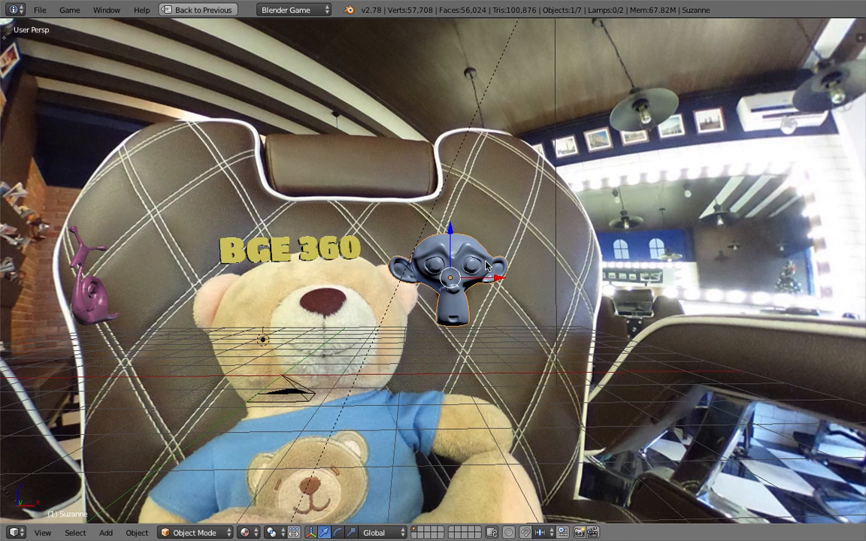
pyautogui.moveTo(487, 266); pyautogui.dragTo(536, 264, button='middle')
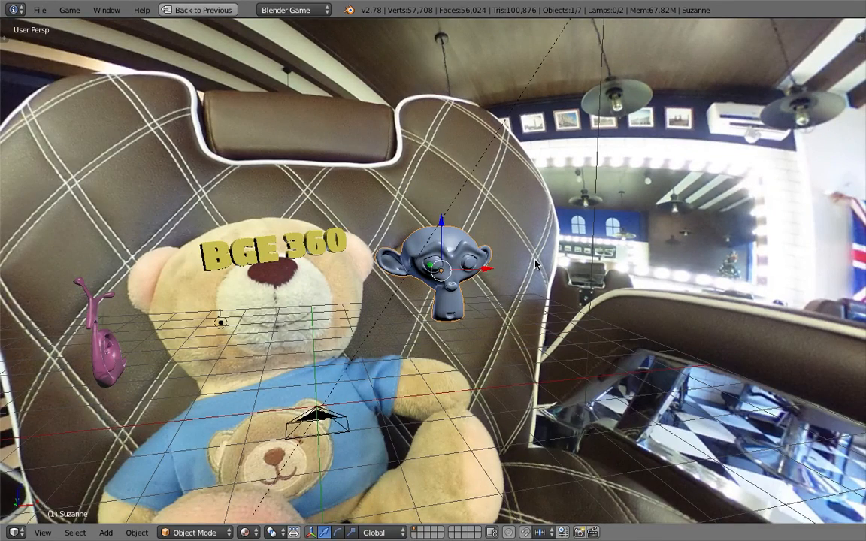
# - Compare with the Sketchfab page once more, return to Blender, select the "BGE 360" text and inspect the objects inside the sphere
pyautogui.hotkey('ctrl', 'Right')
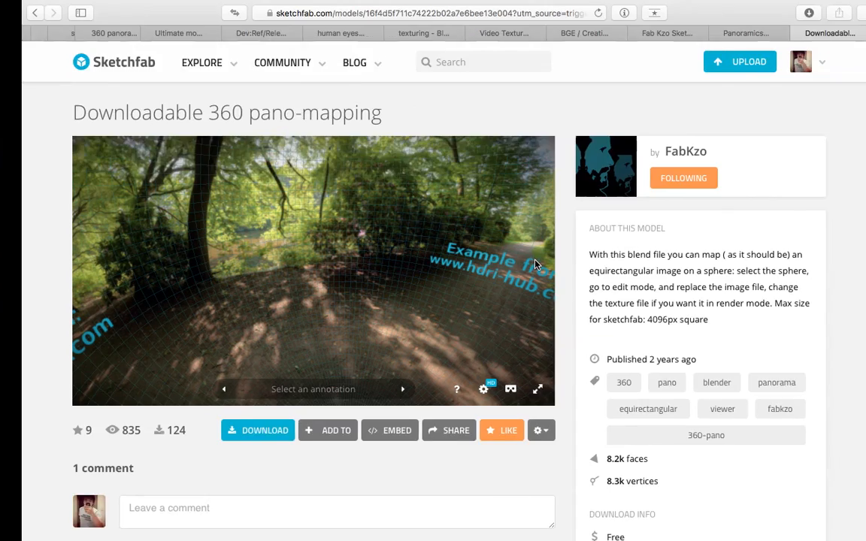
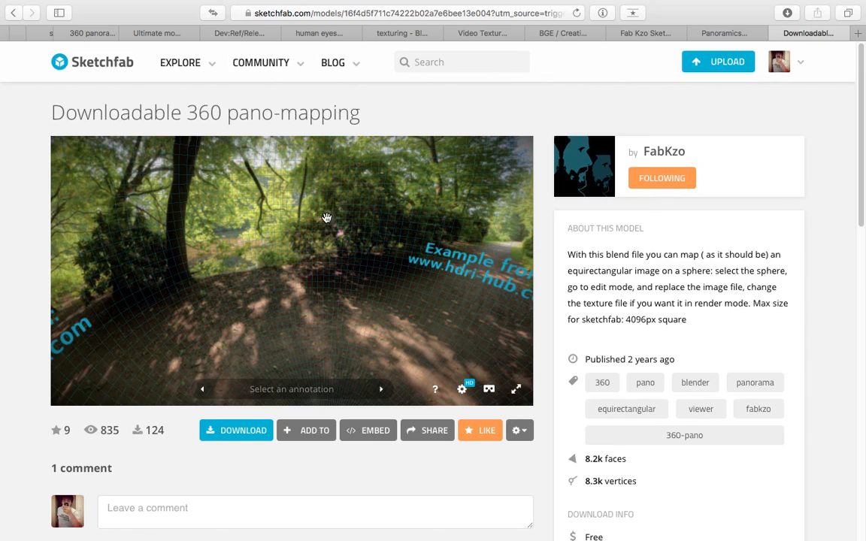
pyautogui.hotkey('ctrl', 'Left')
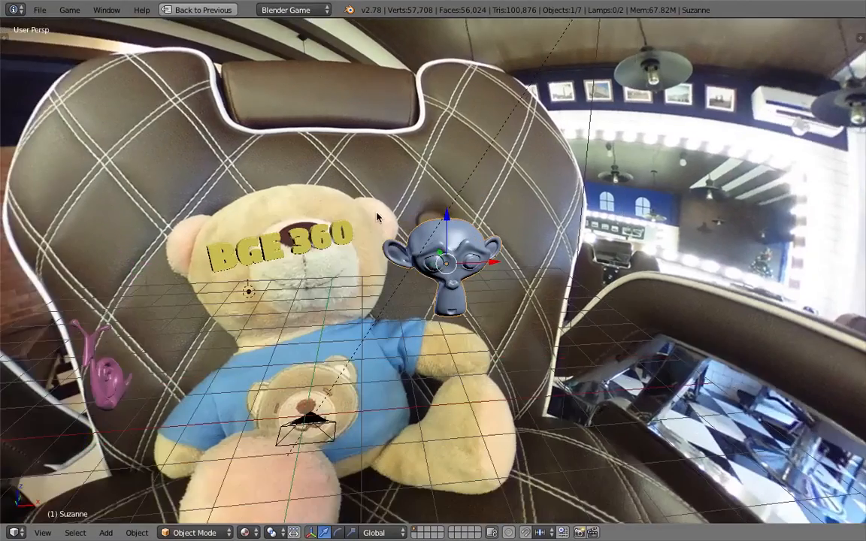
pyautogui.moveTo(377, 217); pyautogui.dragTo(381, 254, button='middle')
pyautogui.rightClick(321, 225)
pyautogui.scroll(3, 336, 224)
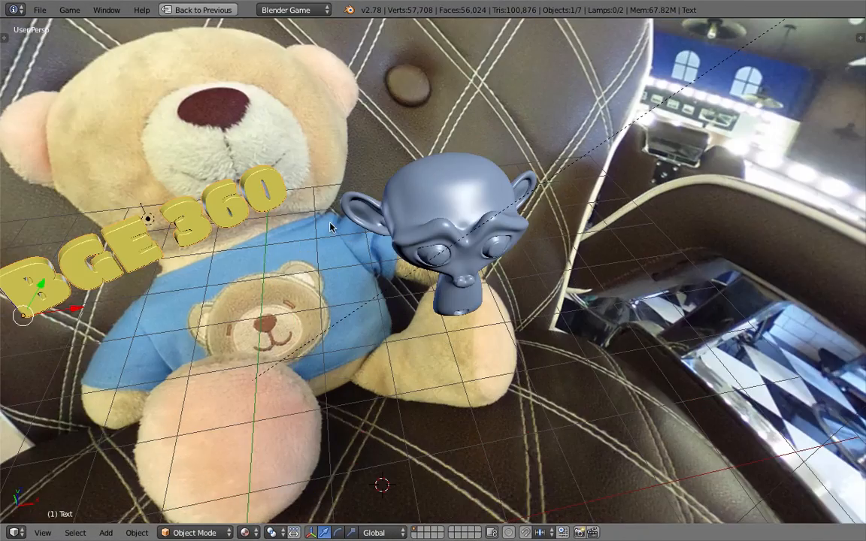
pyautogui.moveTo(311, 205); pyautogui.dragTo(343, 194, button='middle')
pyautogui.scroll(-3, 414, 205)
pyautogui.scroll(-5, 416, 214)
pyautogui.scroll(7, 435, 237)
pyautogui.scroll(-3, 406, 218)
pyautogui.scroll(3, 406, 217)
pyautogui.scroll(2, 331, 205)
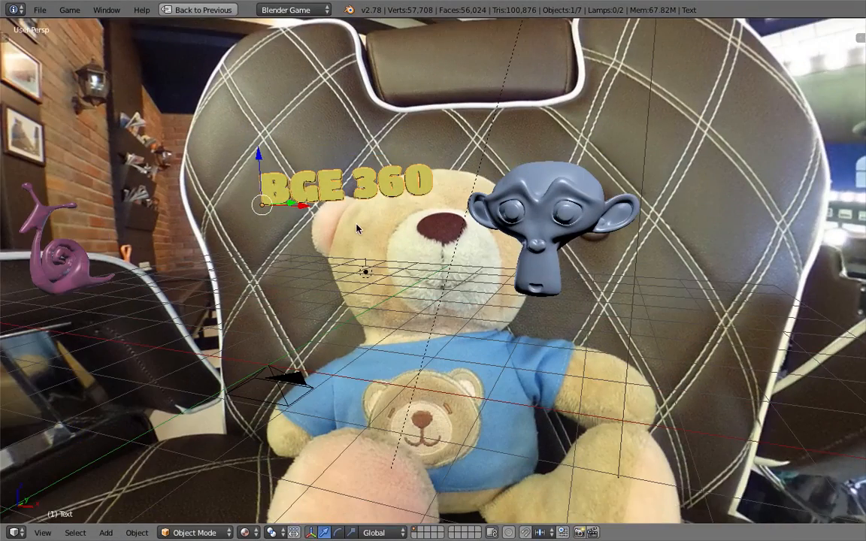
# - Select the camera, view the scene through it and start the game
pyautogui.rightClick(325, 320)
pyautogui.click(42, 533)
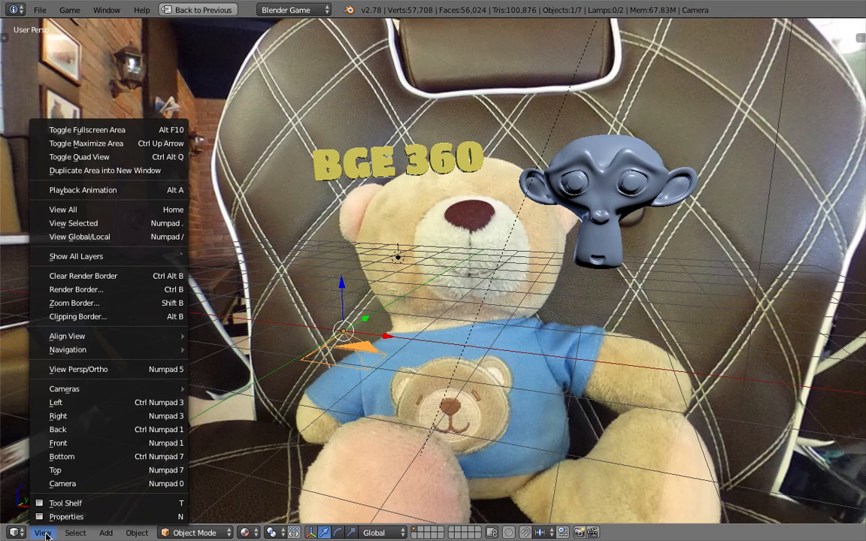
pyautogui.click(86, 486)
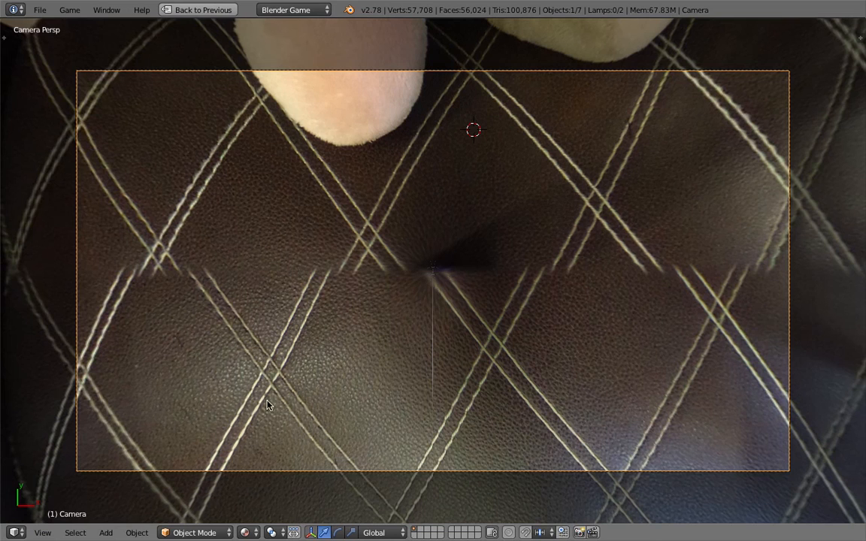
pyautogui.click(394, 286)
pyautogui.press('p')
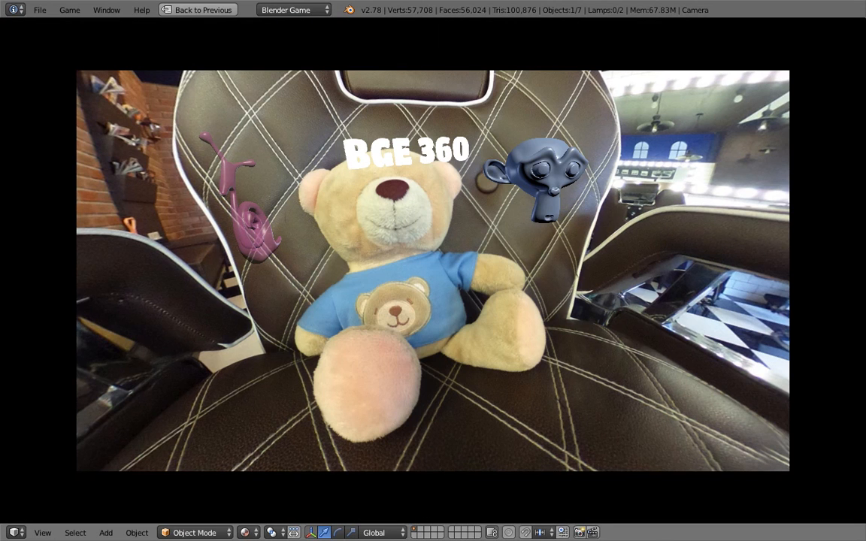
# - Stop and restart the game several times, looking around at the snail, text, monkey and ceiling of the panorama
pyautogui.press('Escape')
pyautogui.press('p')
pyautogui.press('Escape')
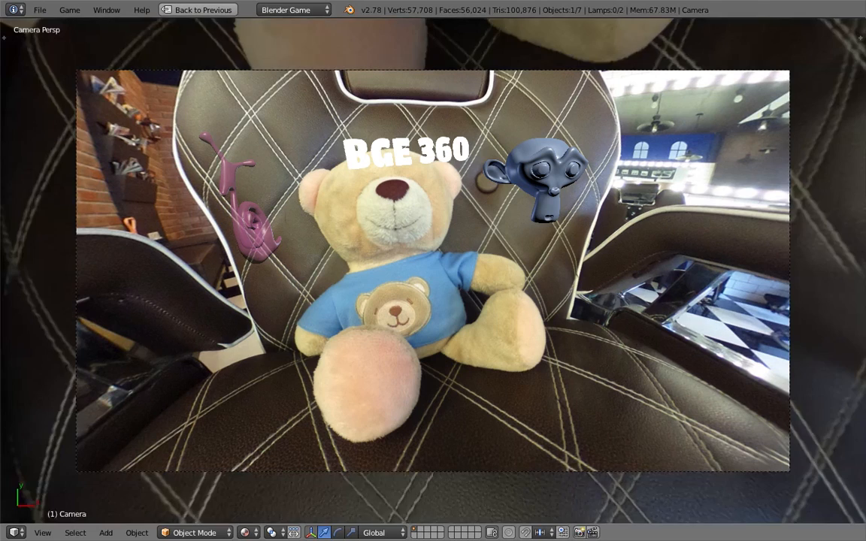
pyautogui.press('p')
pyautogui.press('Escape')
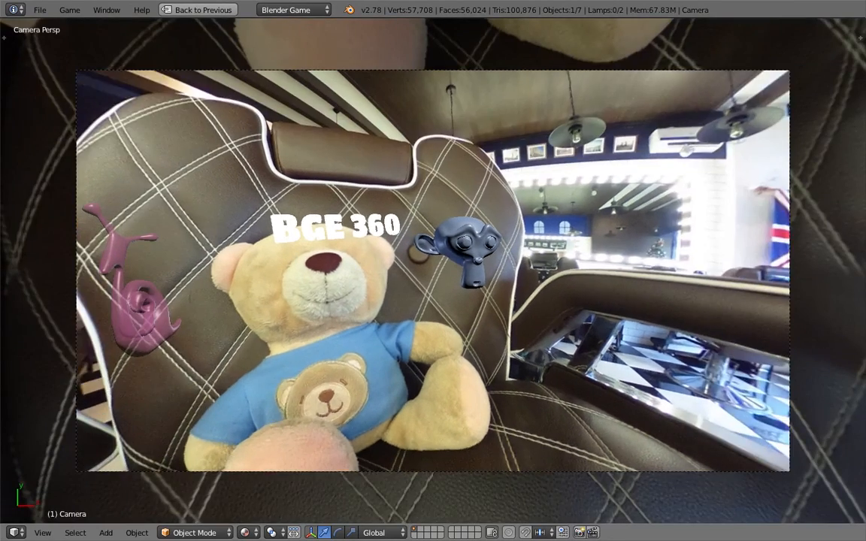
pyautogui.press('p')
pyautogui.press('Escape')
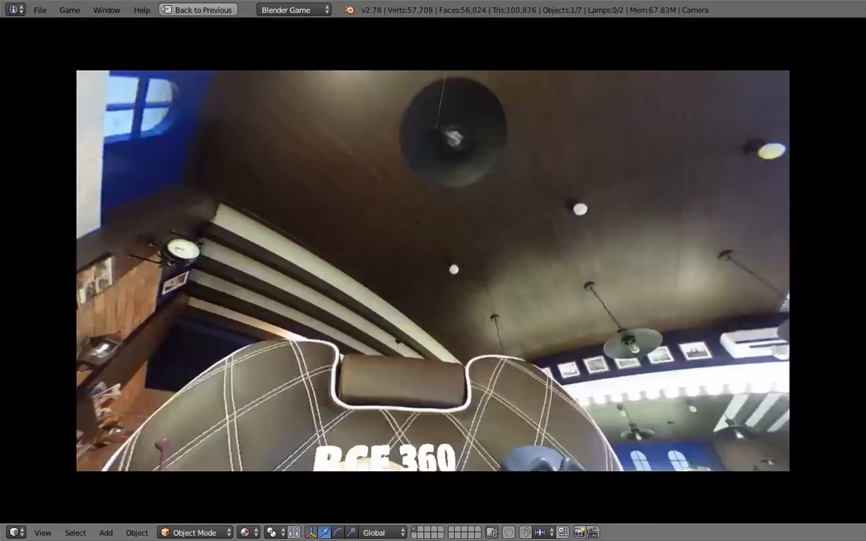
pyautogui.press('p')
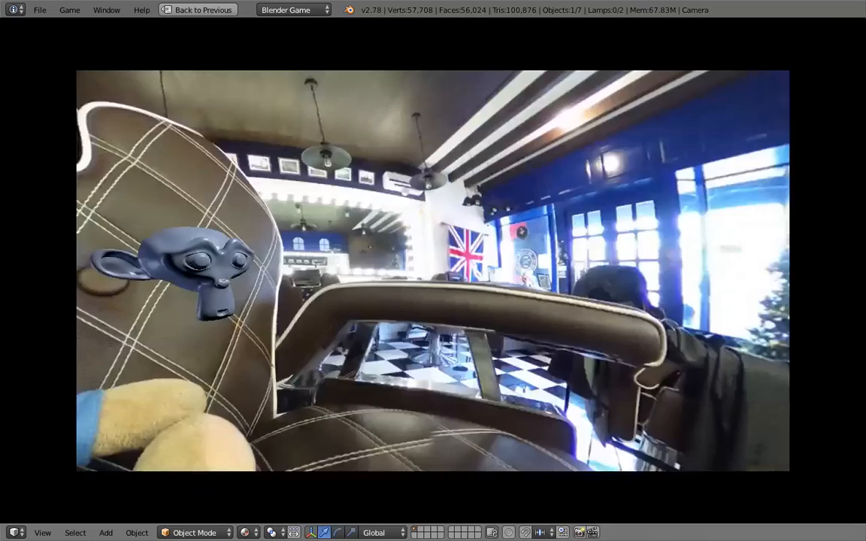
pyautogui.press('Escape')
pyautogui.press('p')
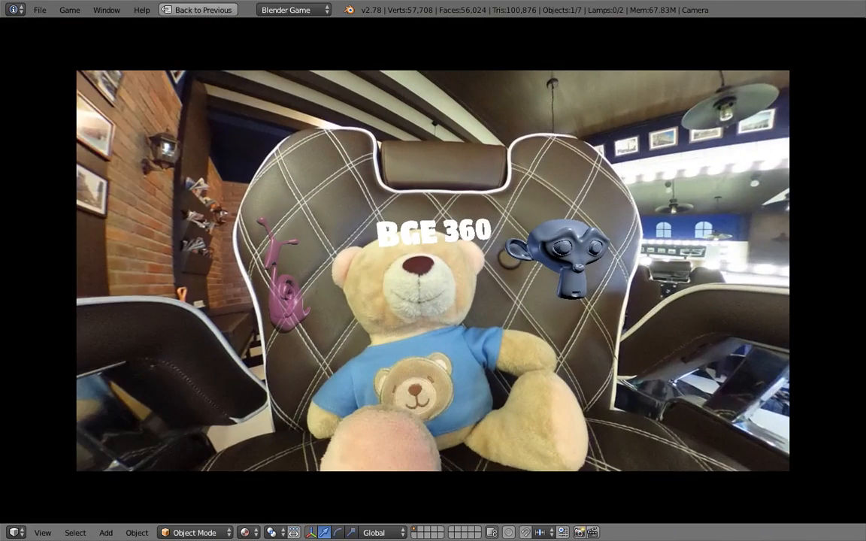
pyautogui.press('Escape')
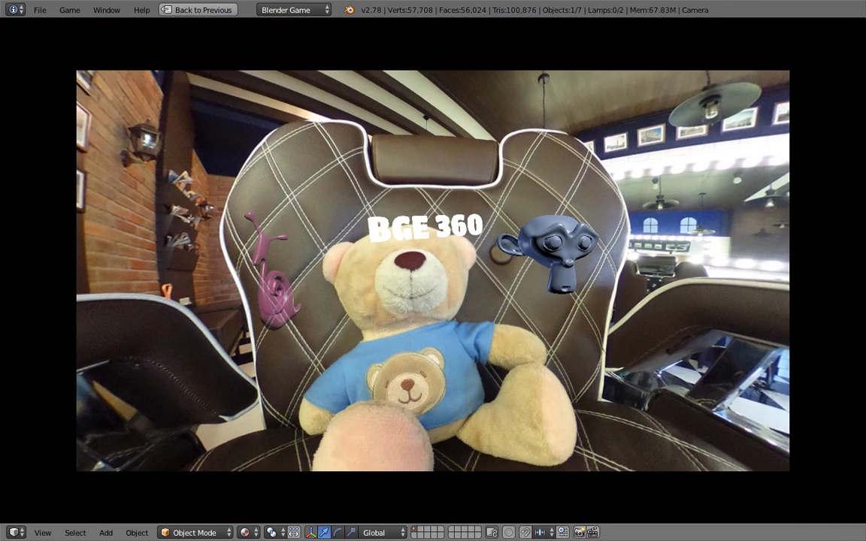
pyautogui.press('p')
pyautogui.press('p')
pyautogui.press('Escape')
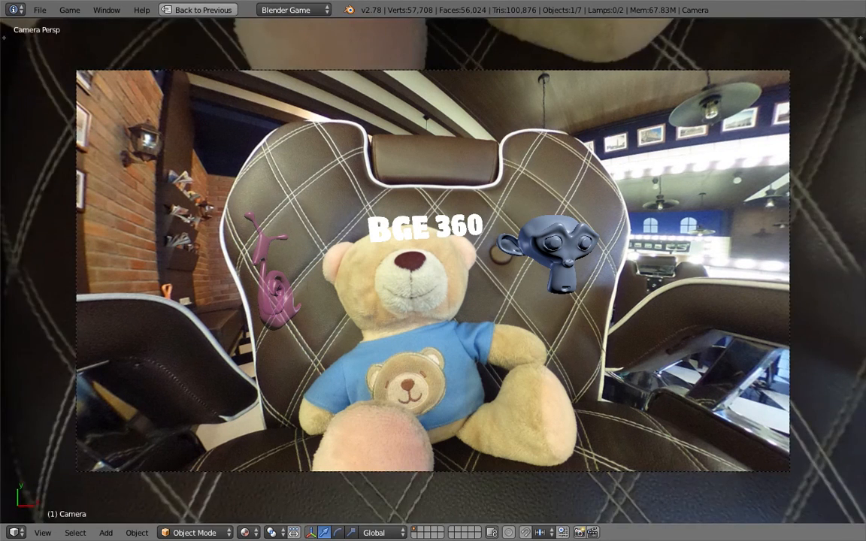
pyautogui.press('p')
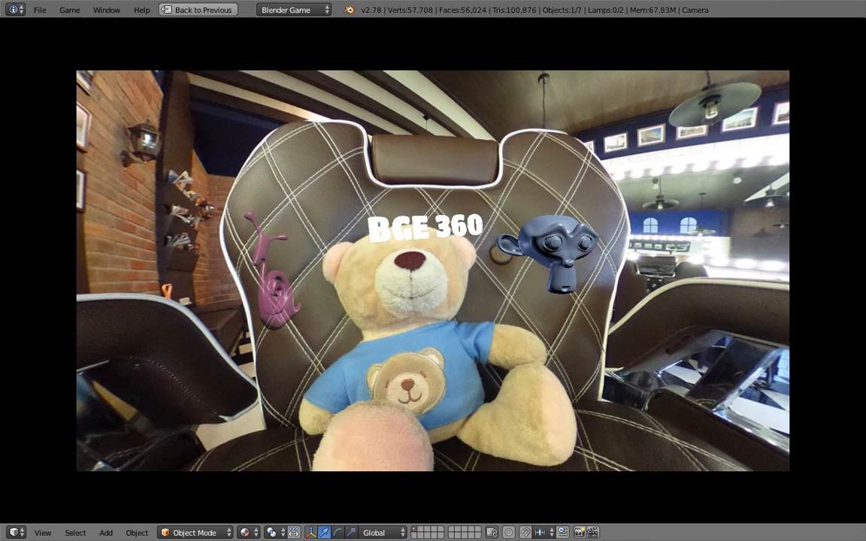